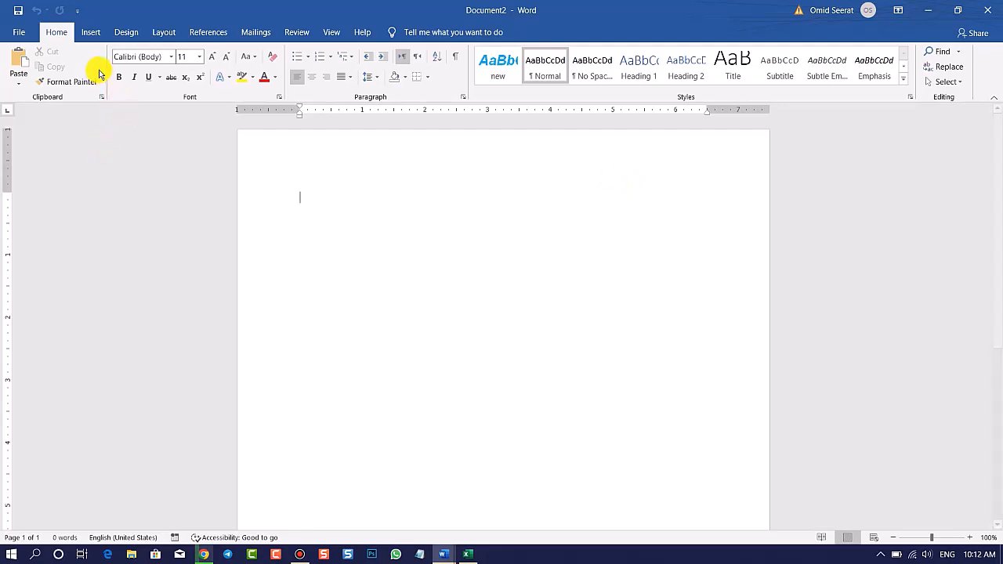
Insert a table with four columns and six rows.
left_click(91, 33)
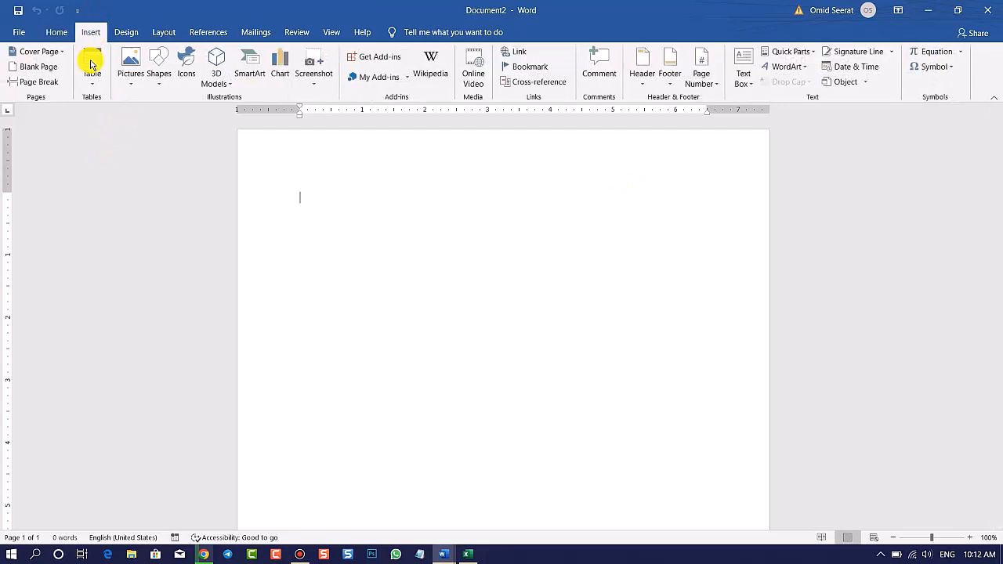
left_click(91, 65)
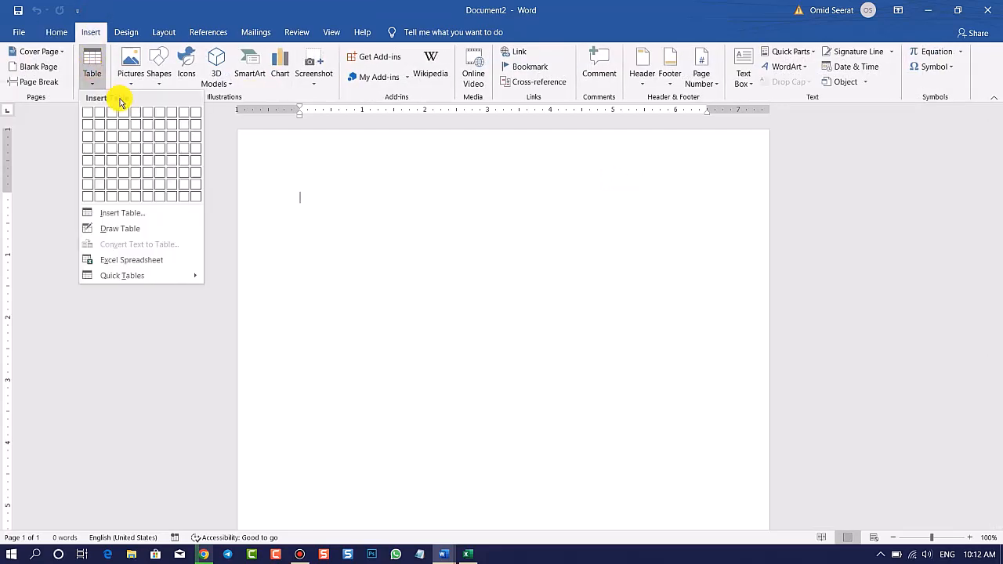
left_click(126, 172)
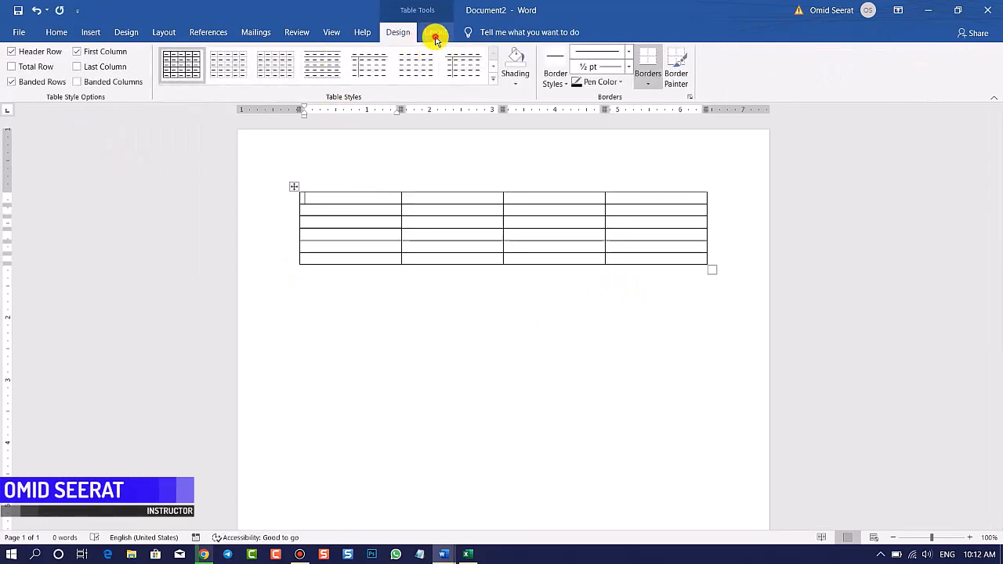
Review the AutoFit choices for the existing table and the AutoFit behavior settings offered when inserting a new table.
left_click(436, 36)
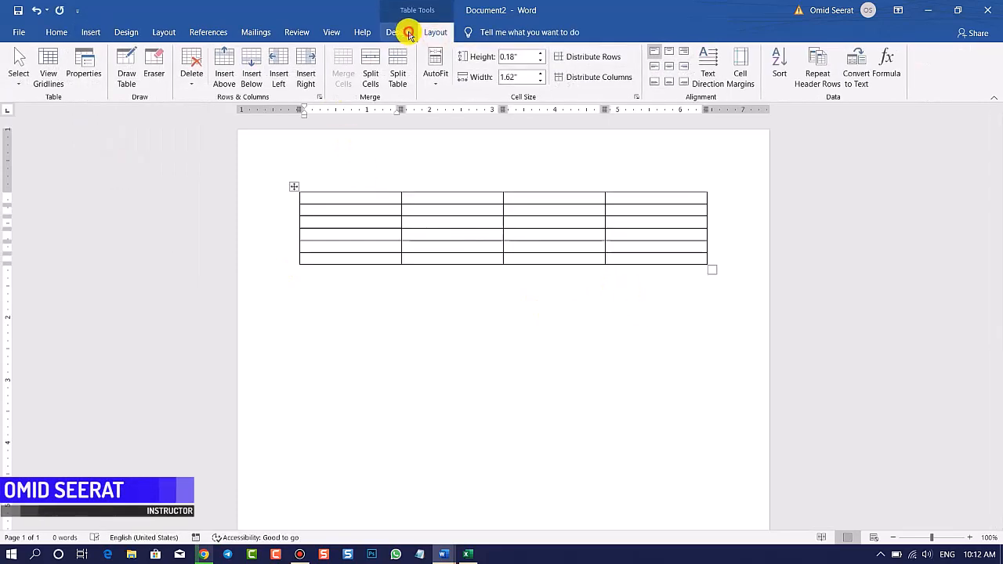
left_click(439, 86)
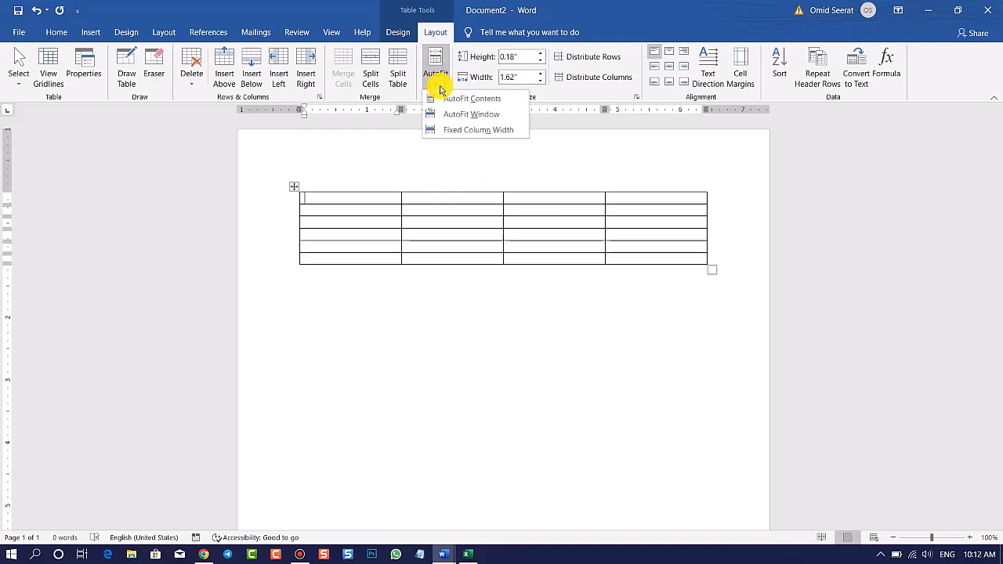
left_click(92, 33)
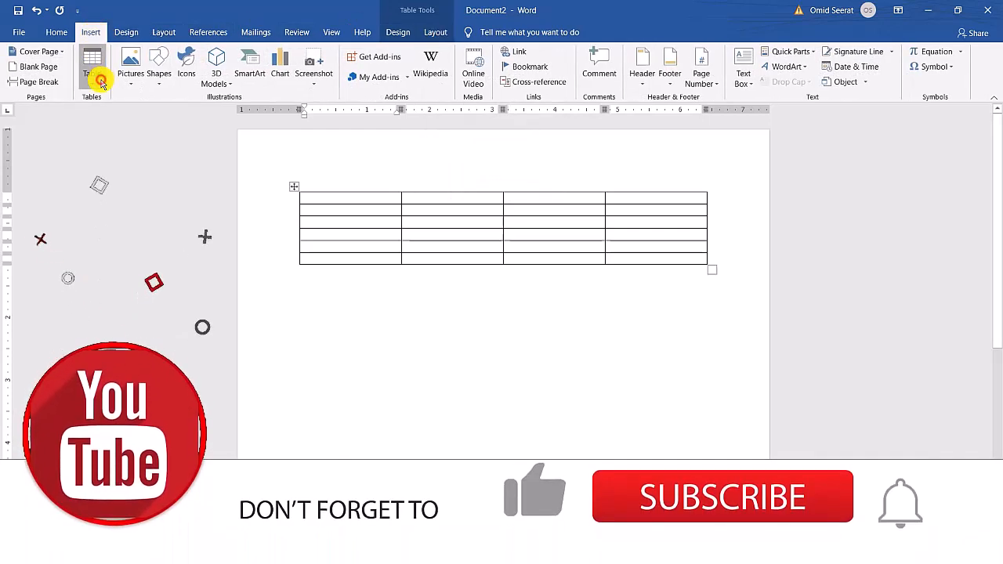
left_click(91, 69)
left_click(137, 209)
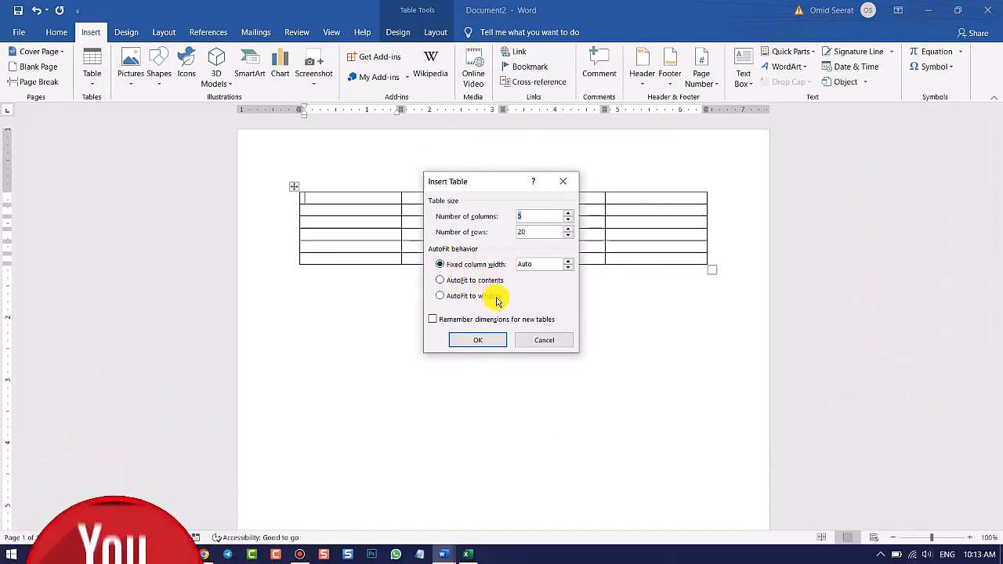
left_click(544, 340)
left_click(438, 32)
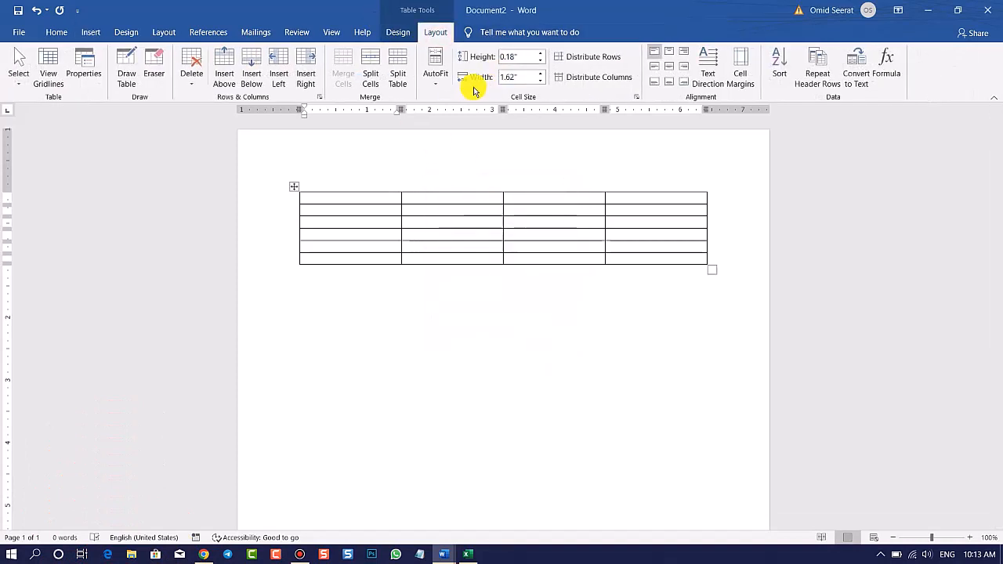
left_click(438, 81)
left_click(505, 189)
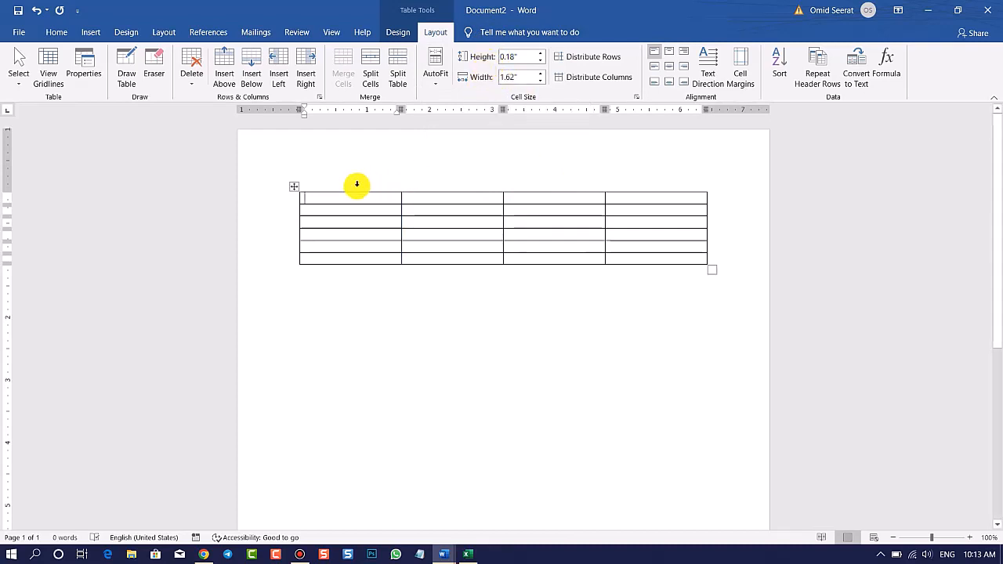
Set the first row's height to 0.3" and the first column's width to 1.5".
left_click_drag(359, 204, 359, 200)
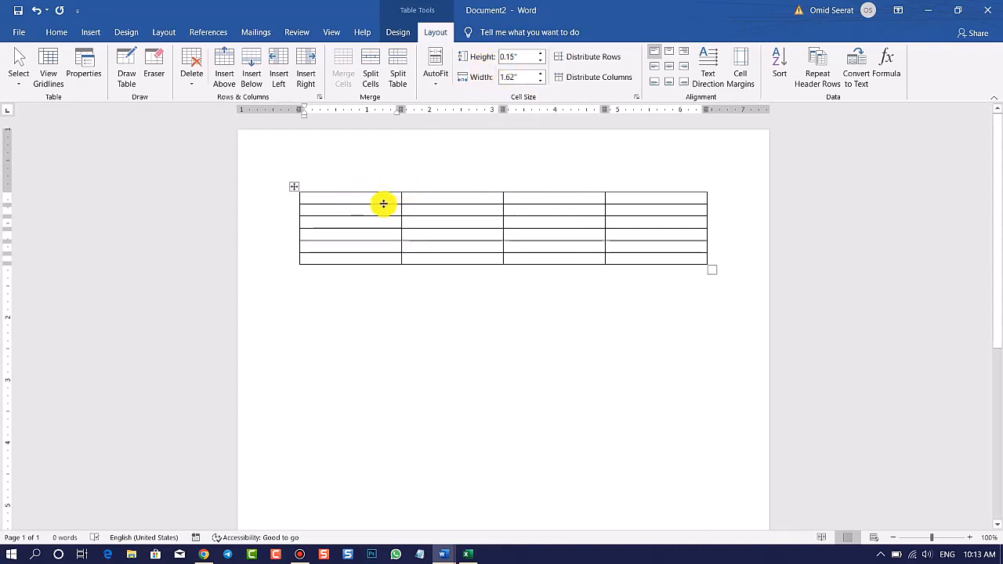
left_click_drag(543, 59, 530, 67)
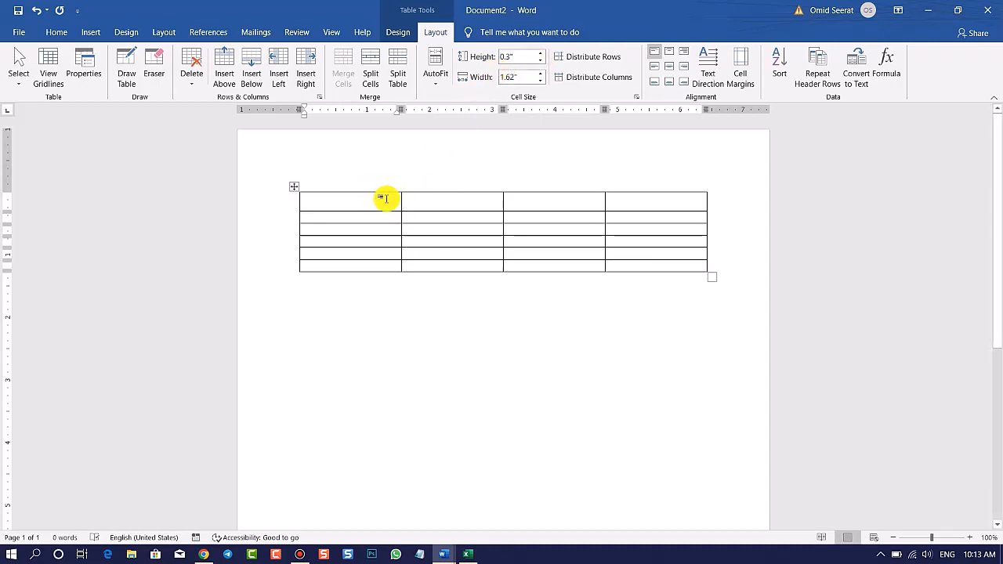
left_click(540, 80)
left_click(540, 80)
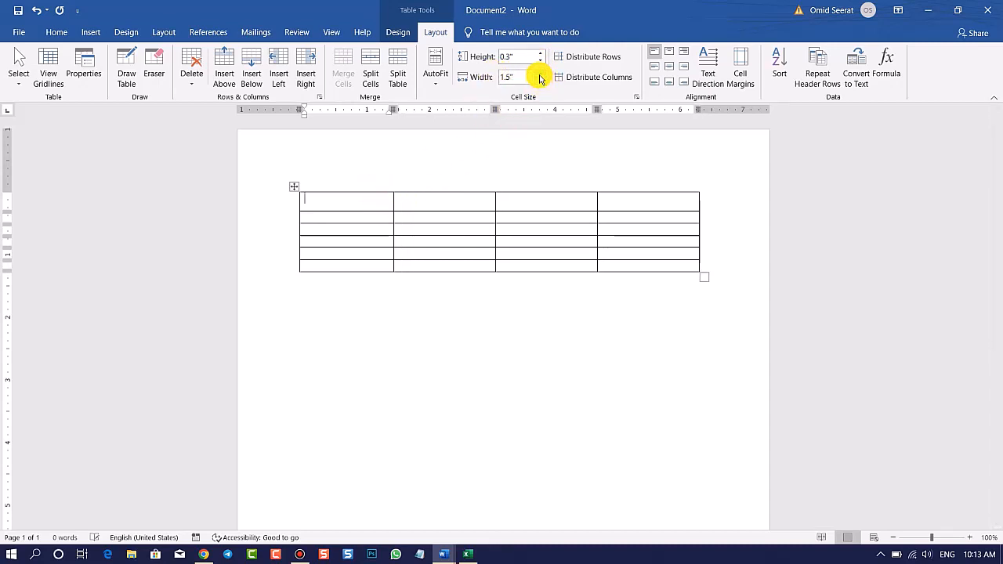
left_click_drag(540, 75, 536, 86)
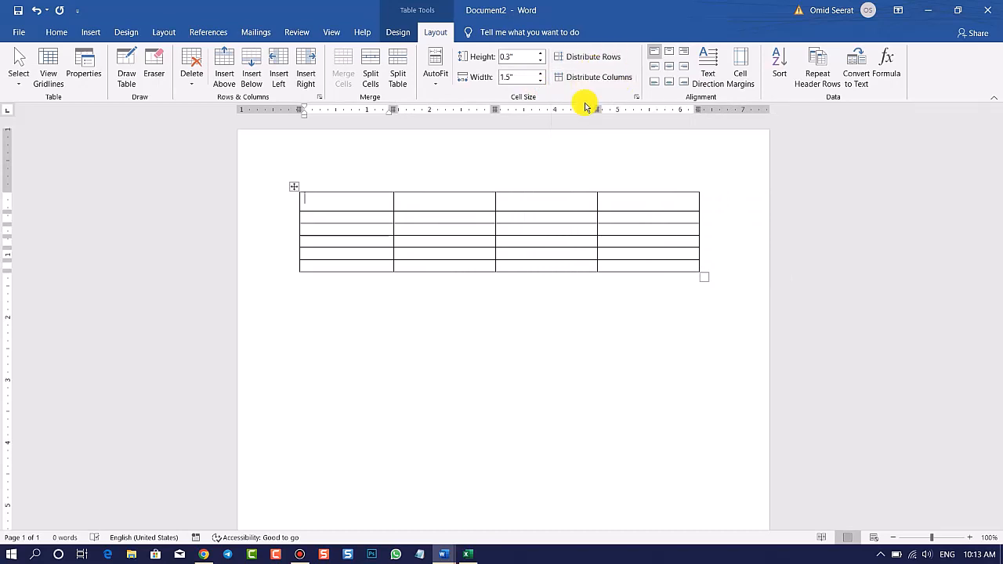
Enlarge the first row to about 1.37" high and the second row to about 0.81" high by moving their lower borders.
left_click(538, 198)
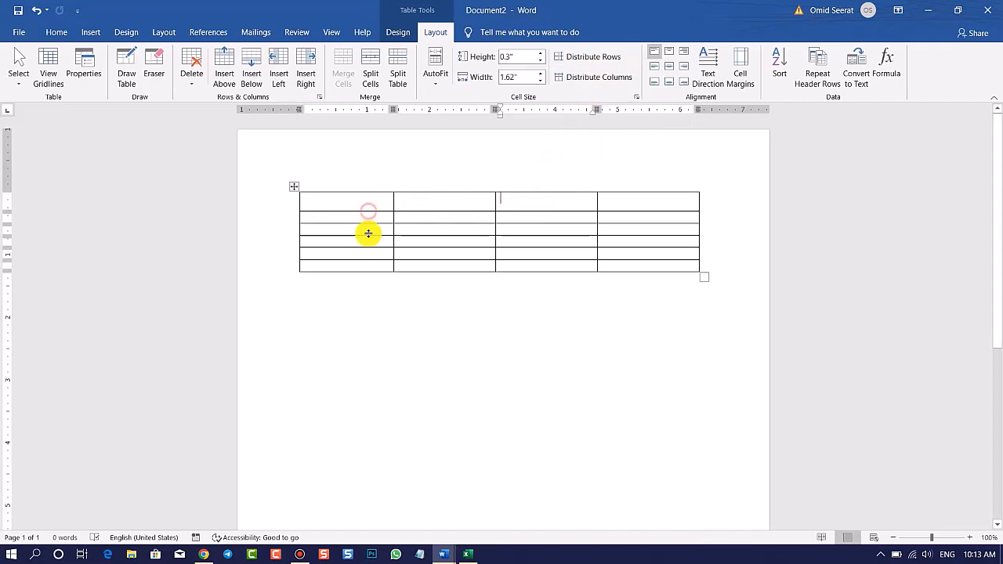
left_click_drag(368, 233, 368, 278)
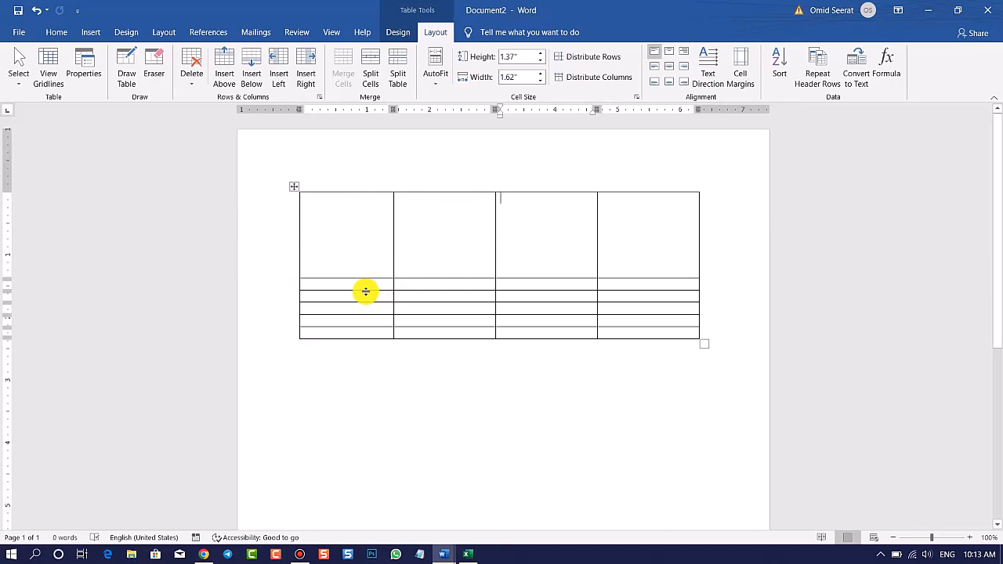
left_click_drag(365, 292, 368, 329)
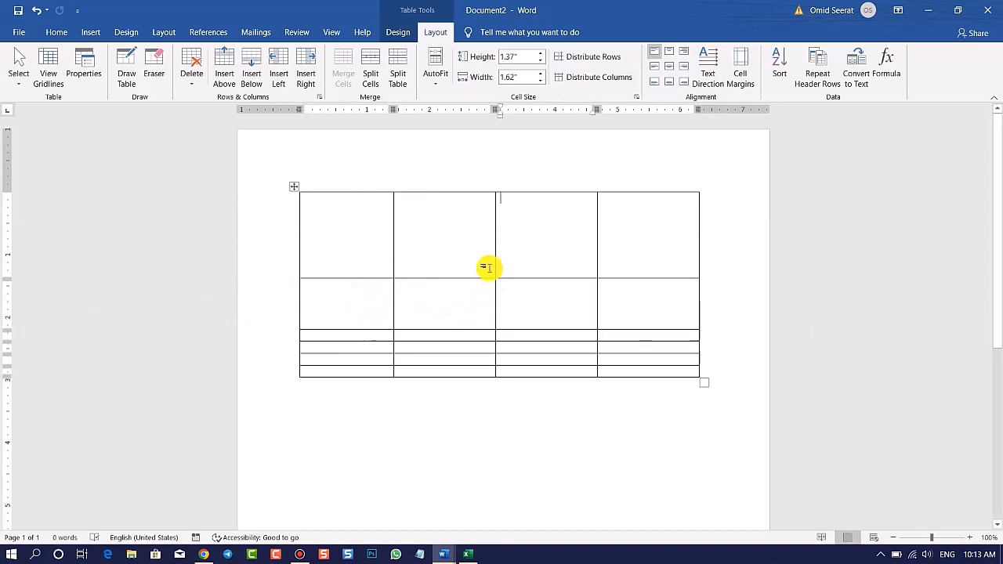
Move the border between the first and second columns in all rows, making the first column about 2.37" wide.
left_click_drag(474, 270, 410, 285)
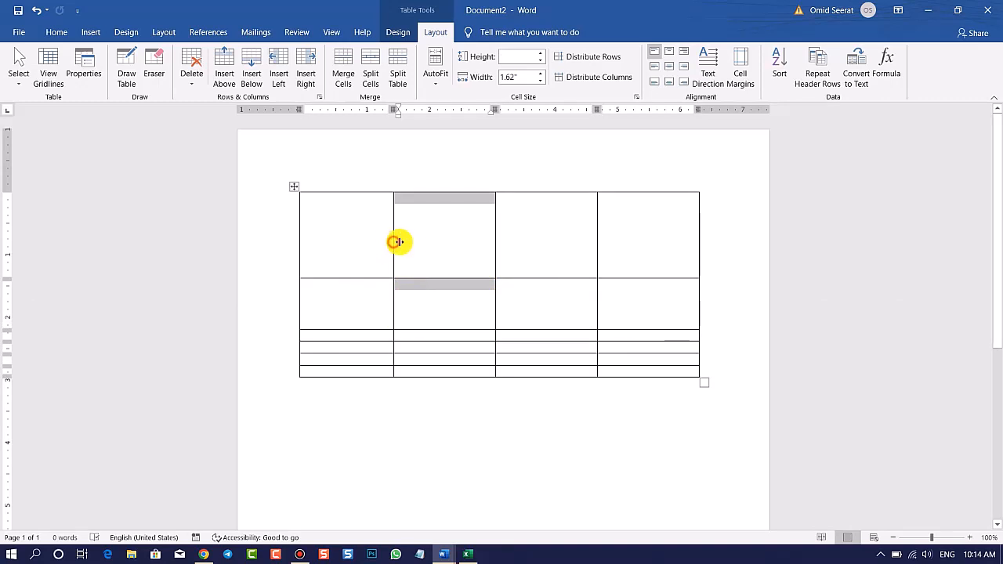
left_click_drag(393, 242, 448, 253)
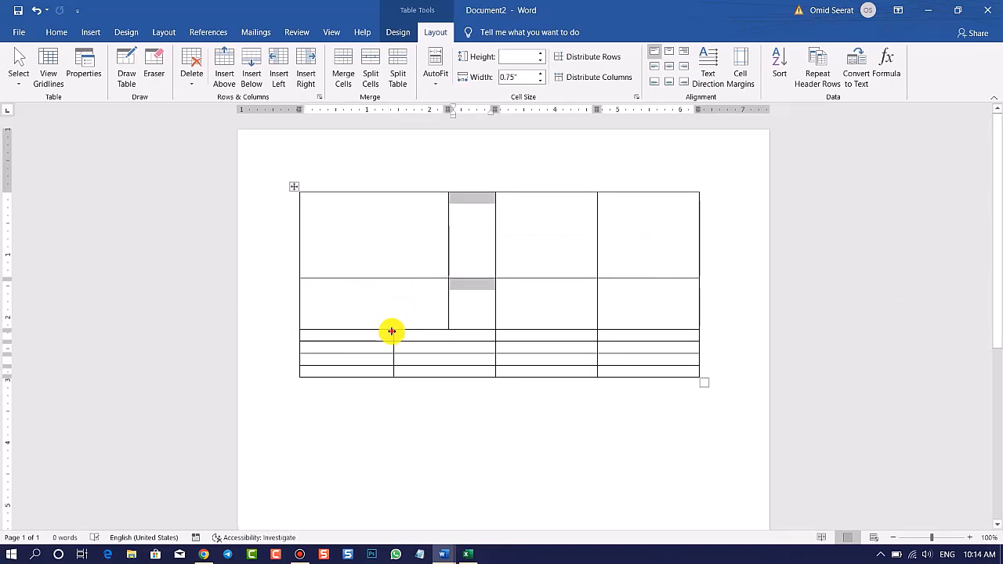
left_click_drag(392, 331, 448, 334)
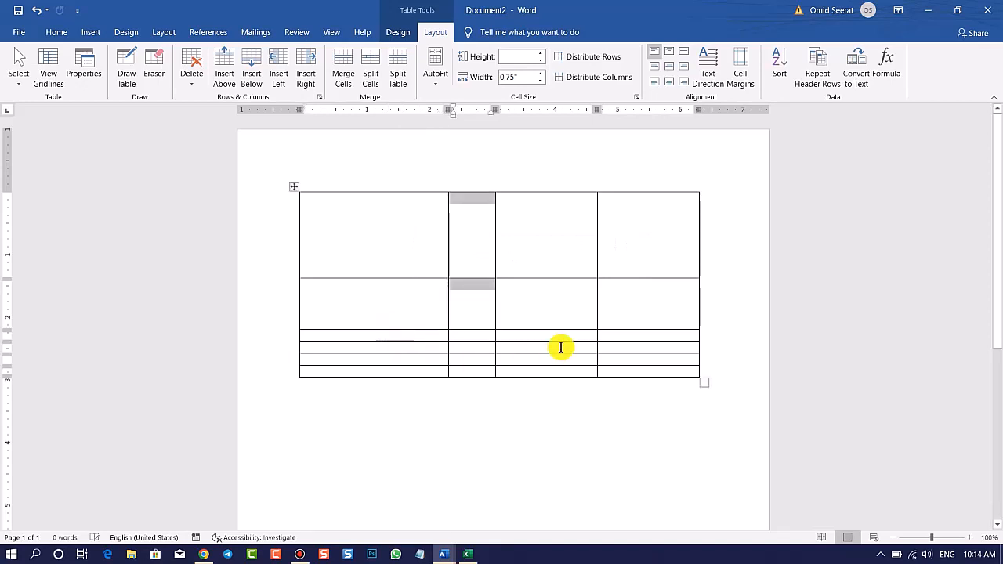
Compare the height and width of individual cells across the table's rows and columns.
left_click(560, 347)
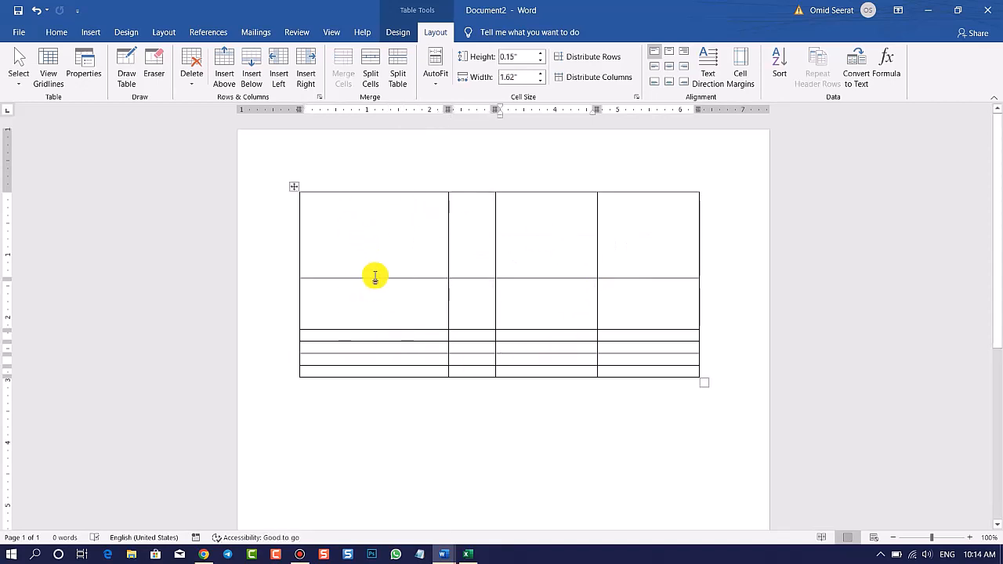
left_click(365, 224)
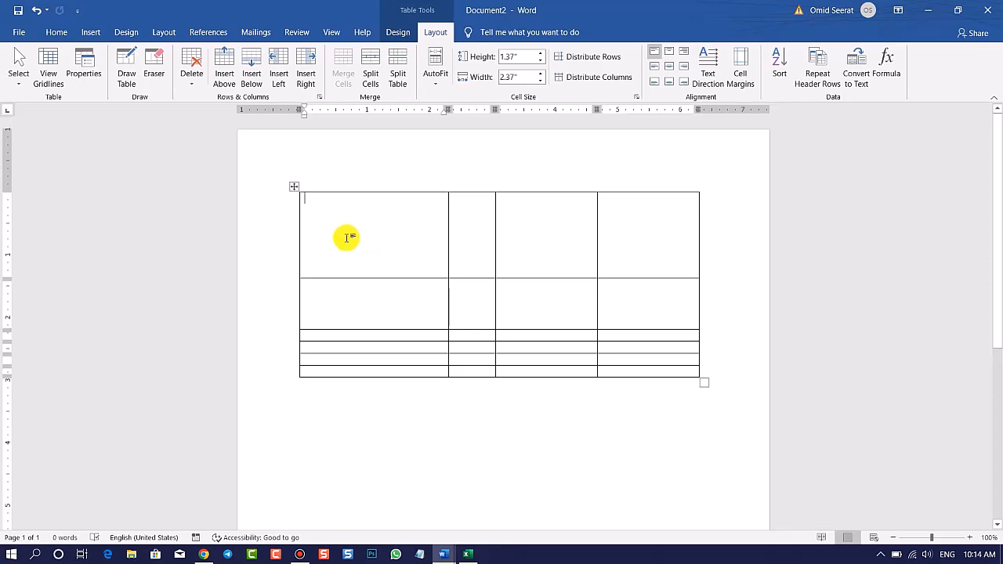
scroll(359, 291, "down", 2)
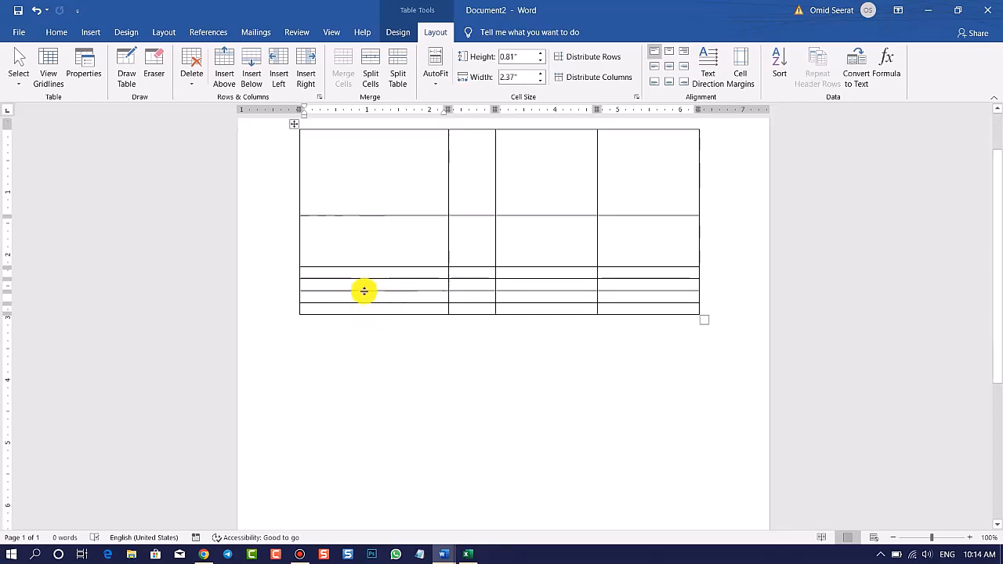
scroll(364, 291, "up", 2)
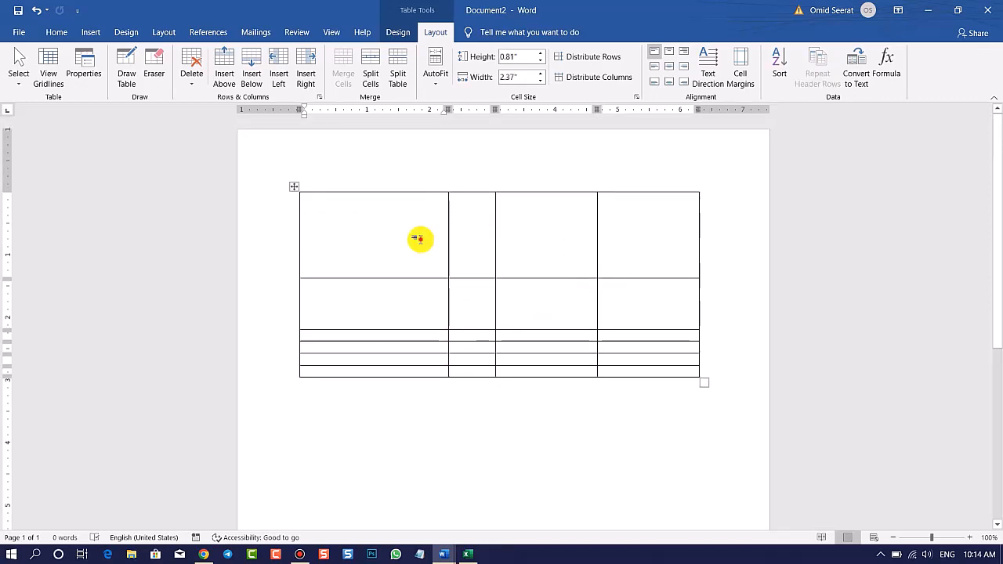
left_click(478, 249)
left_click(522, 236)
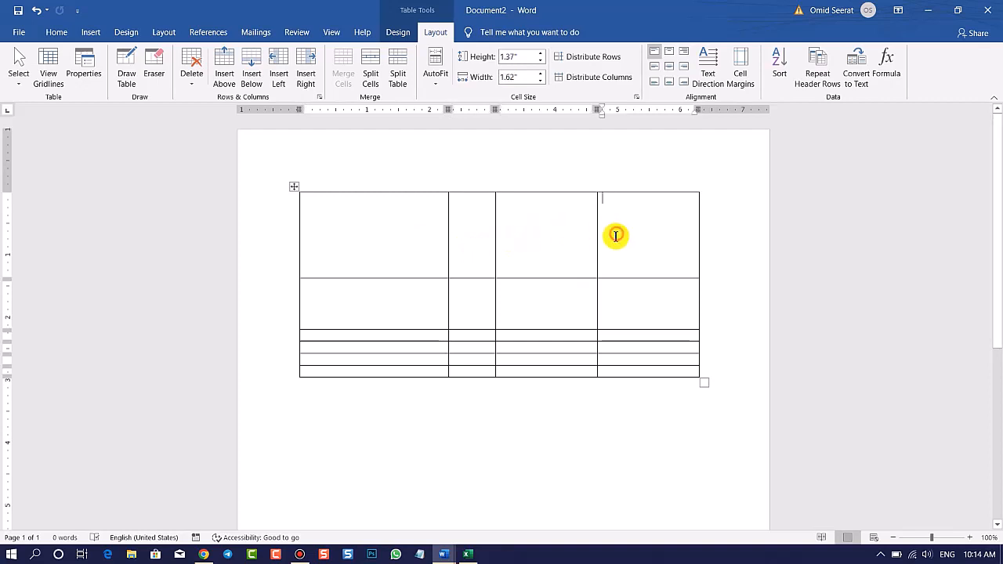
left_click(566, 266)
left_click(455, 240)
left_click(415, 242)
left_click(426, 320)
left_click(412, 214)
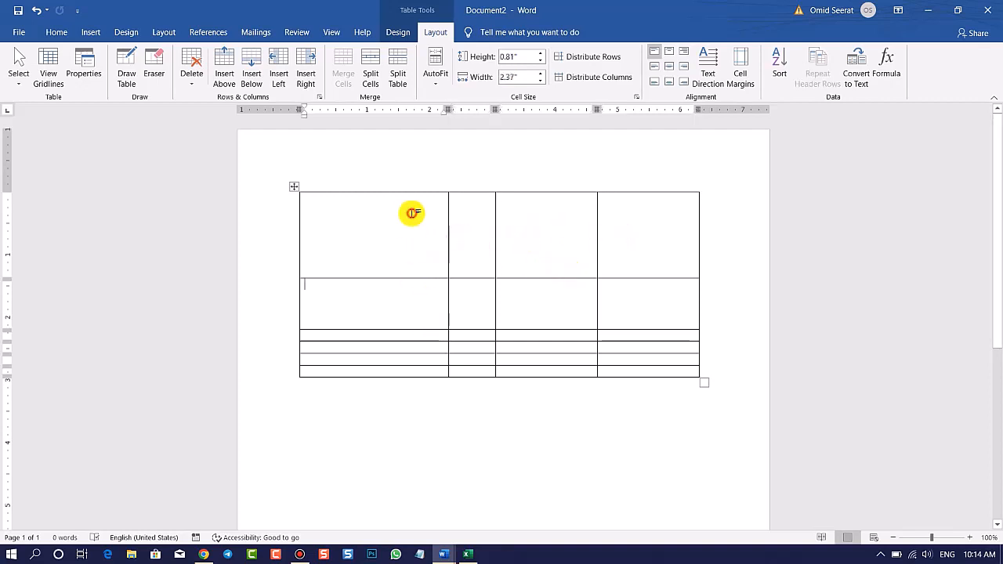
left_click(486, 252)
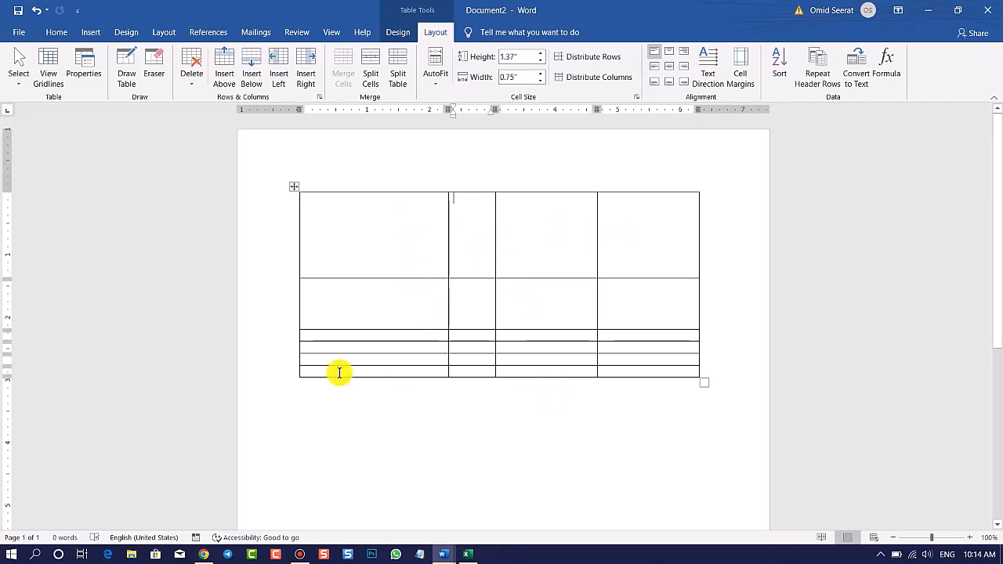
Distribute the rows of the whole table evenly so they share the same height.
left_click(294, 186)
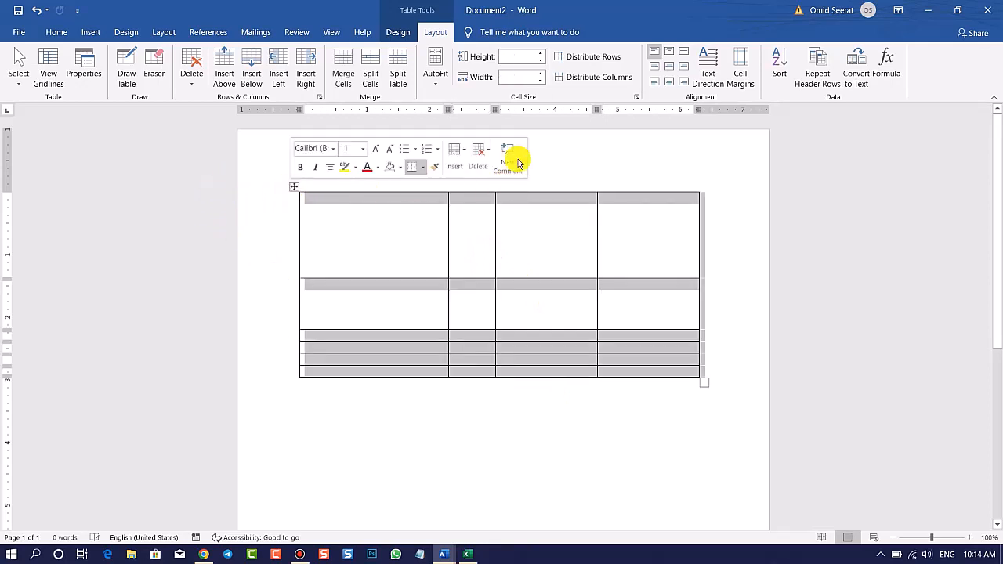
left_click(586, 64)
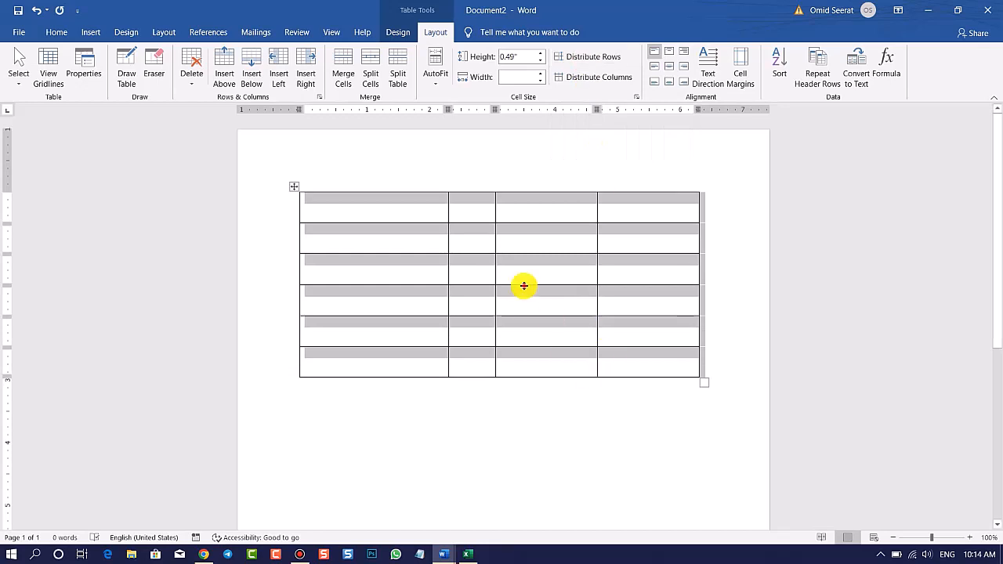
left_click(394, 212)
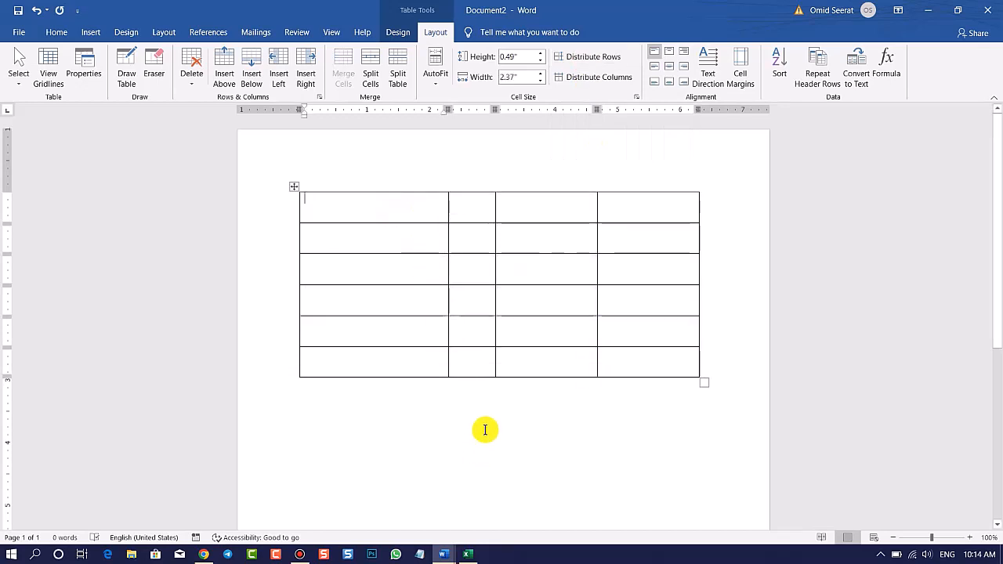
Distribute the columns of the whole table evenly so they share the same width.
mouse_move(281, 208)
left_click(293, 186)
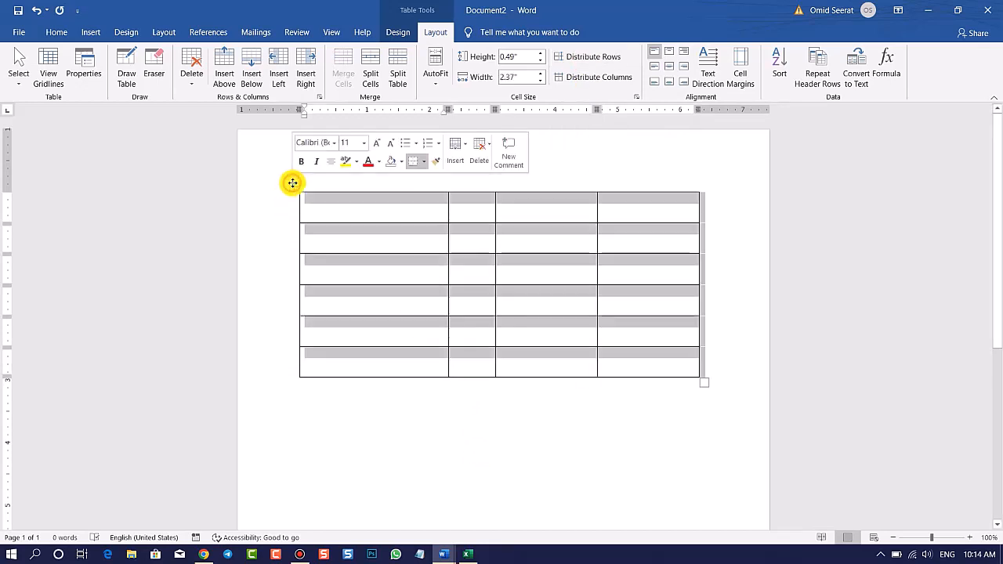
left_click(583, 78)
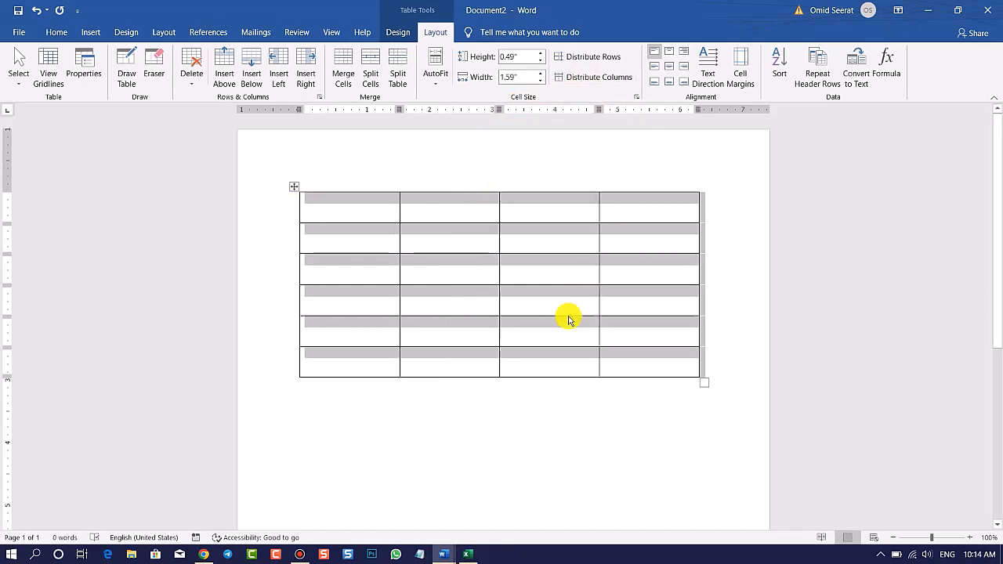
left_click(560, 399)
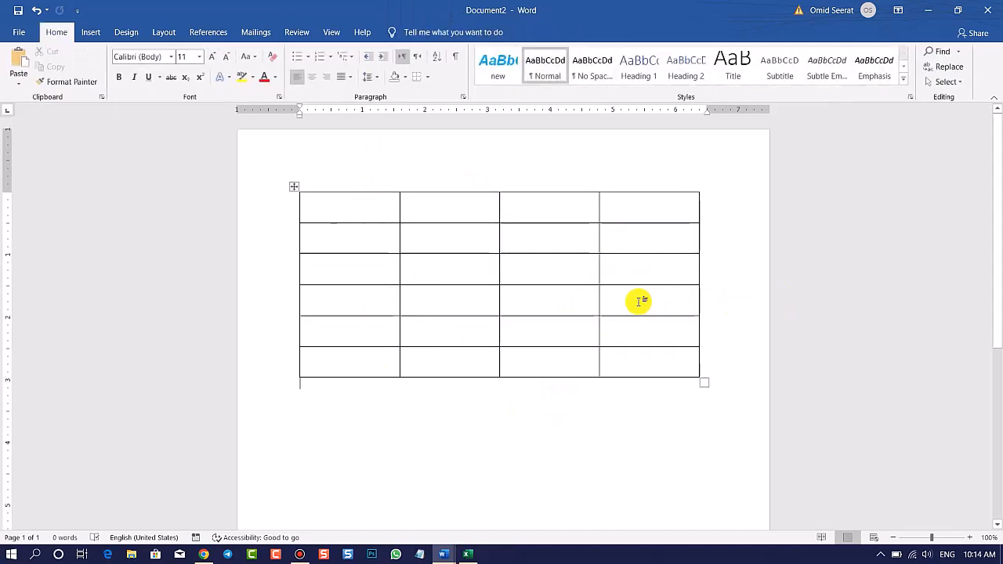
Enter "ID" in the first cell of the table's top row.
left_click(470, 272)
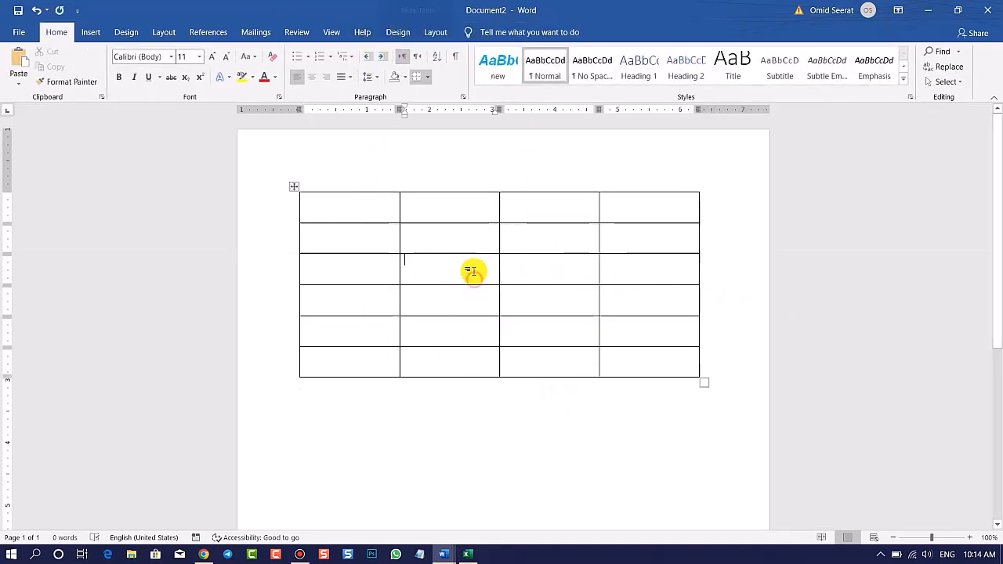
left_click(435, 33)
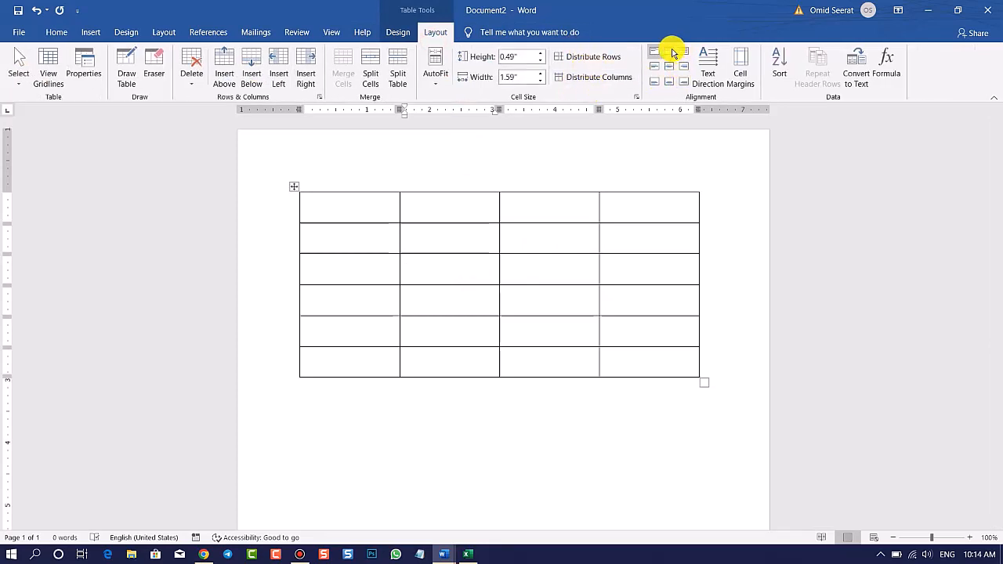
left_click(390, 243)
left_click(361, 207)
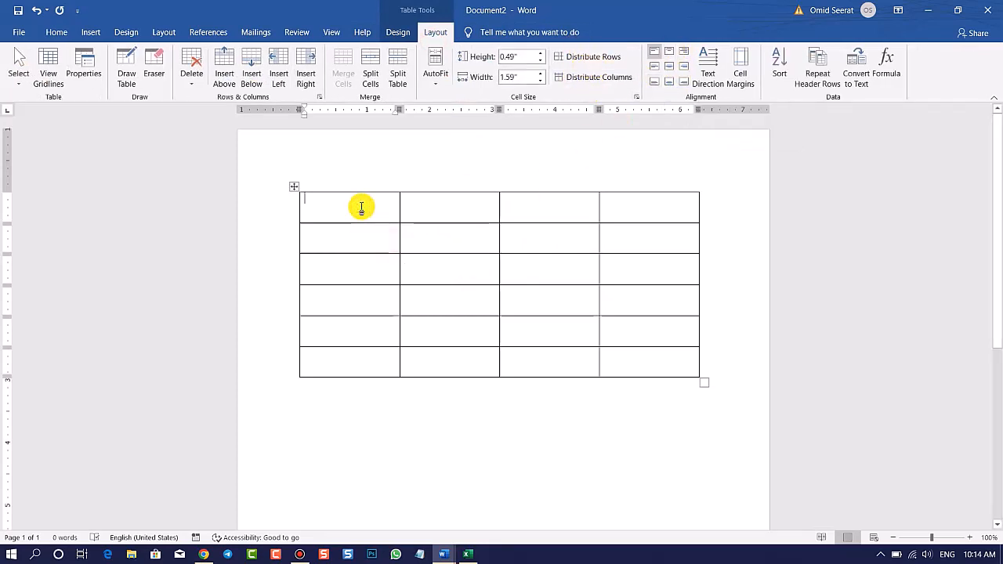
type("ID")
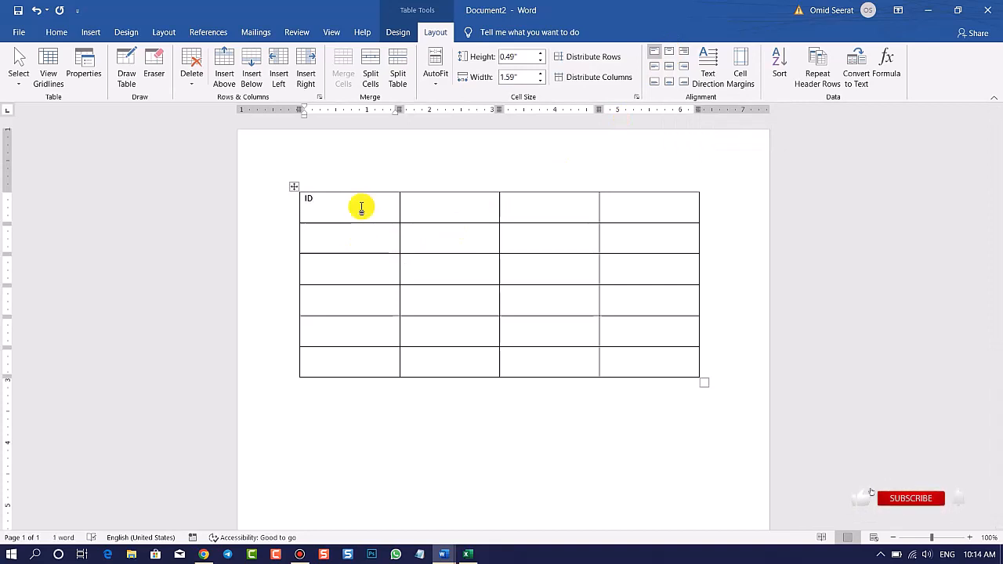
Try several alignments on the ID cell, including top center and bottom right, and finish with center left.
scroll(361, 207, "up", 5, "ctrl")
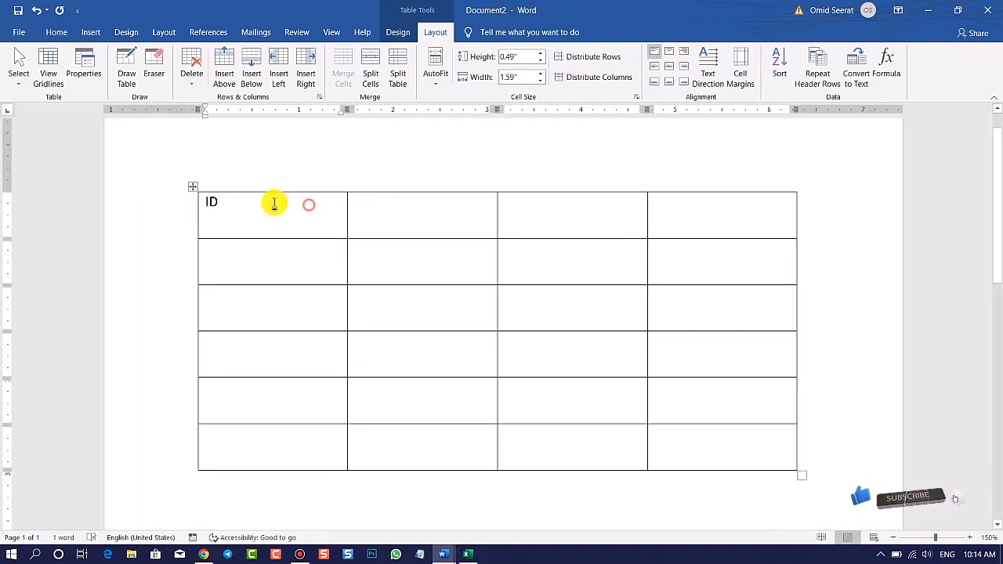
double_click(213, 201)
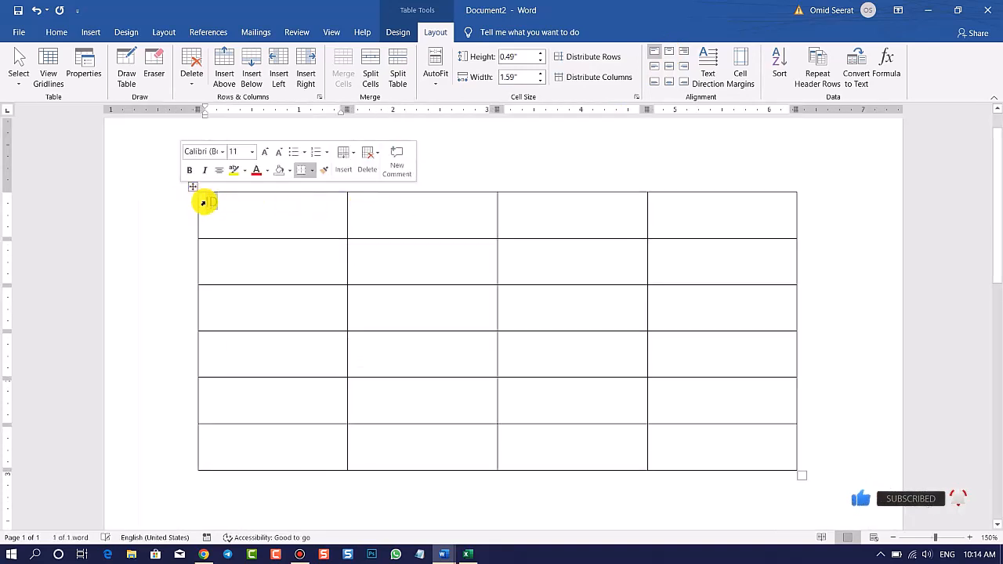
left_click(667, 52)
left_click(682, 53)
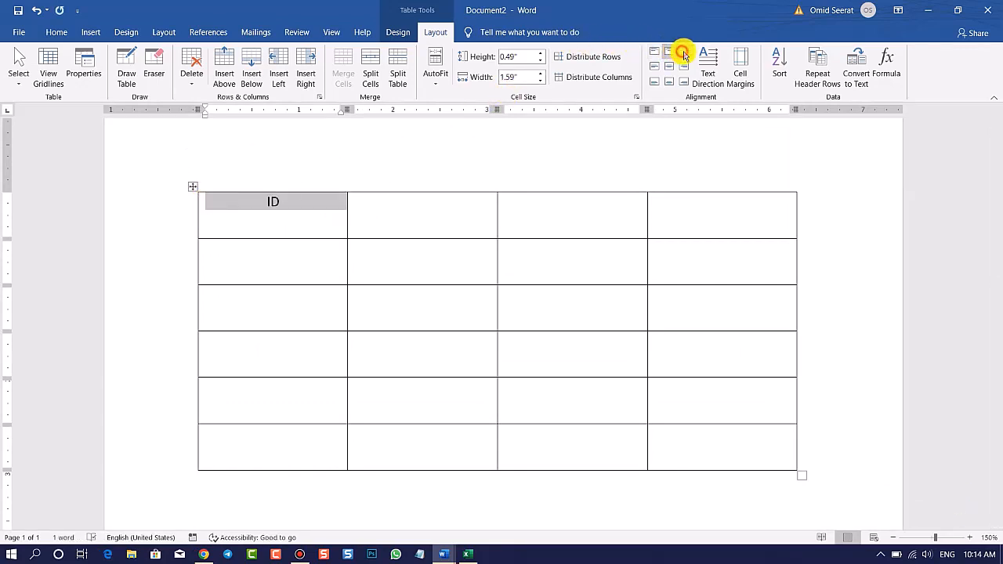
left_click(683, 64)
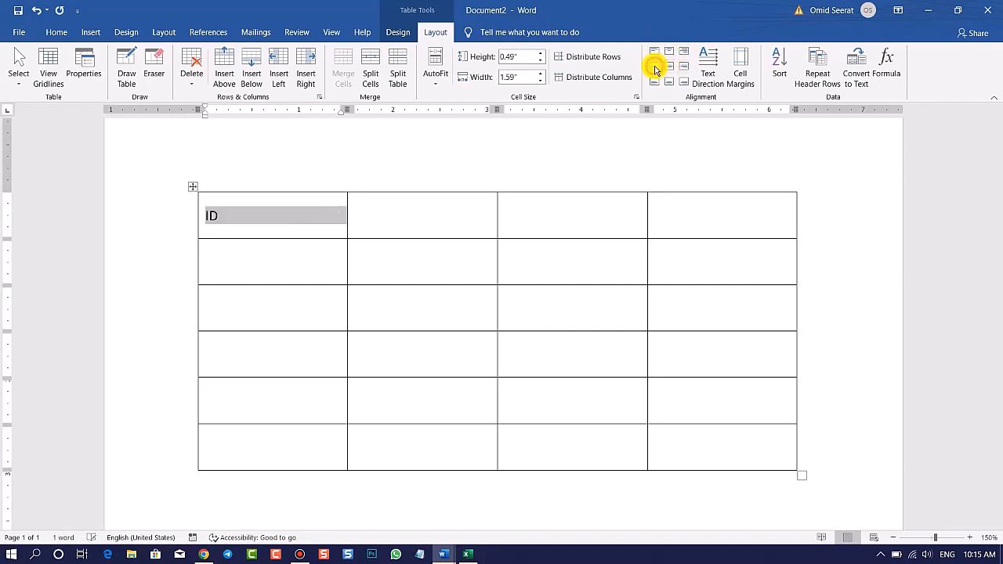
left_click(655, 81)
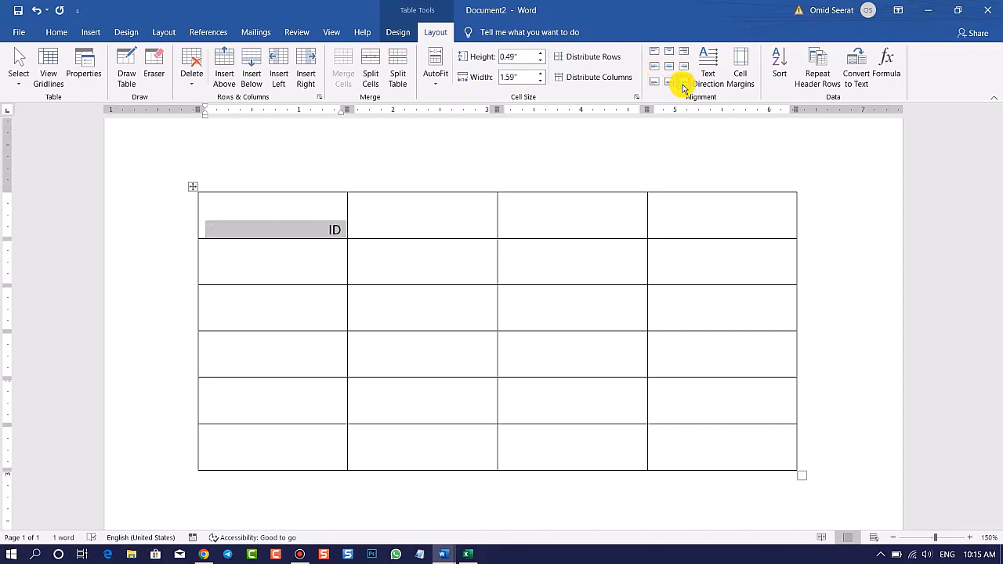
left_click(655, 66)
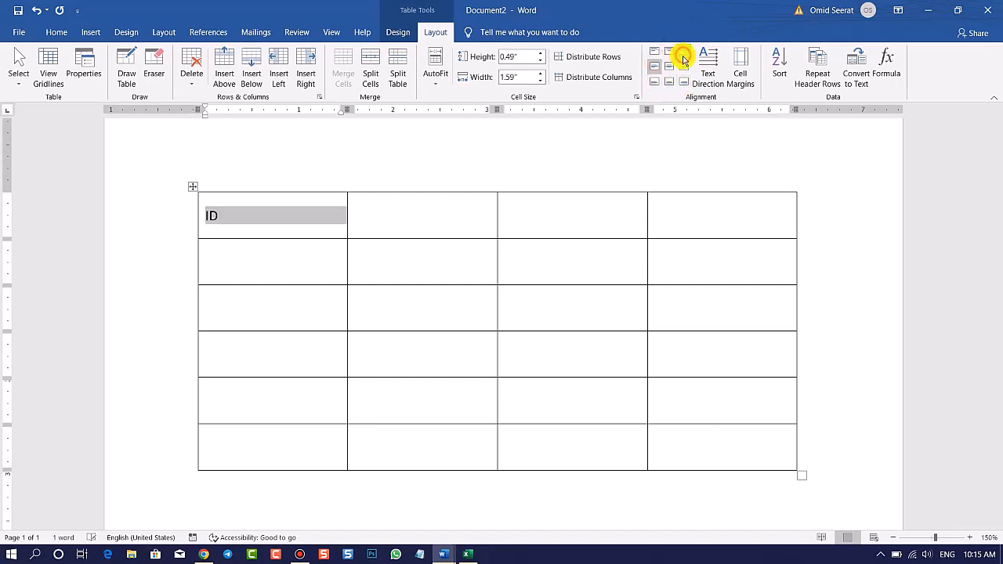
Try further alignments on the ID cell and center its text both horizontally and vertically.
left_click(684, 55)
left_click(669, 66)
left_click(661, 54)
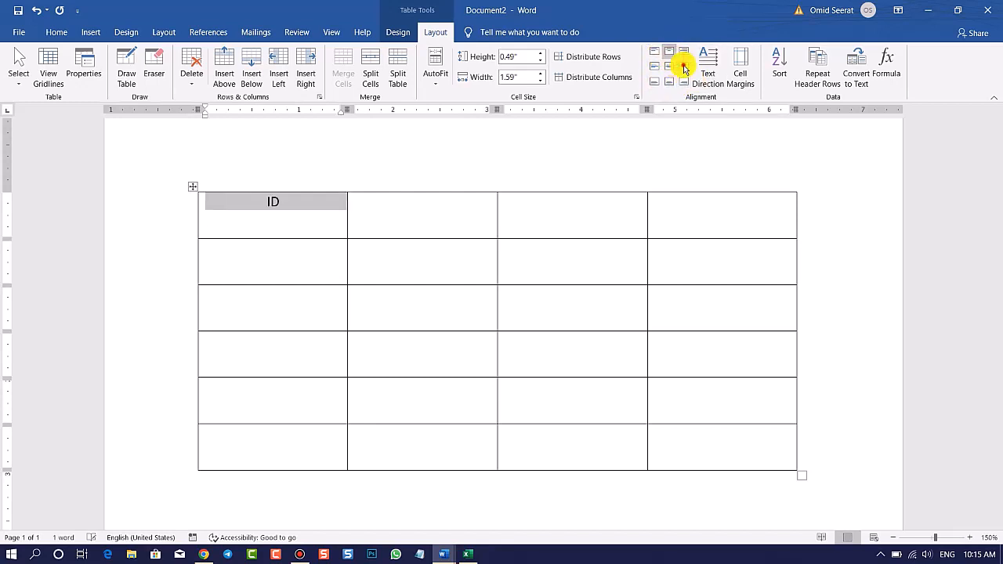
left_click(682, 68)
left_click(268, 216)
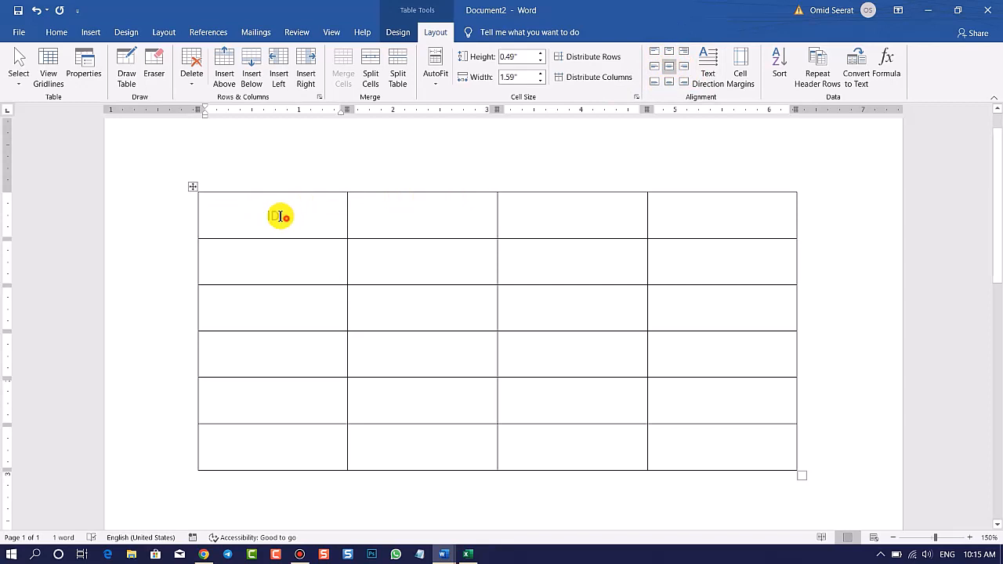
left_click_drag(281, 217, 252, 209)
left_click(249, 211)
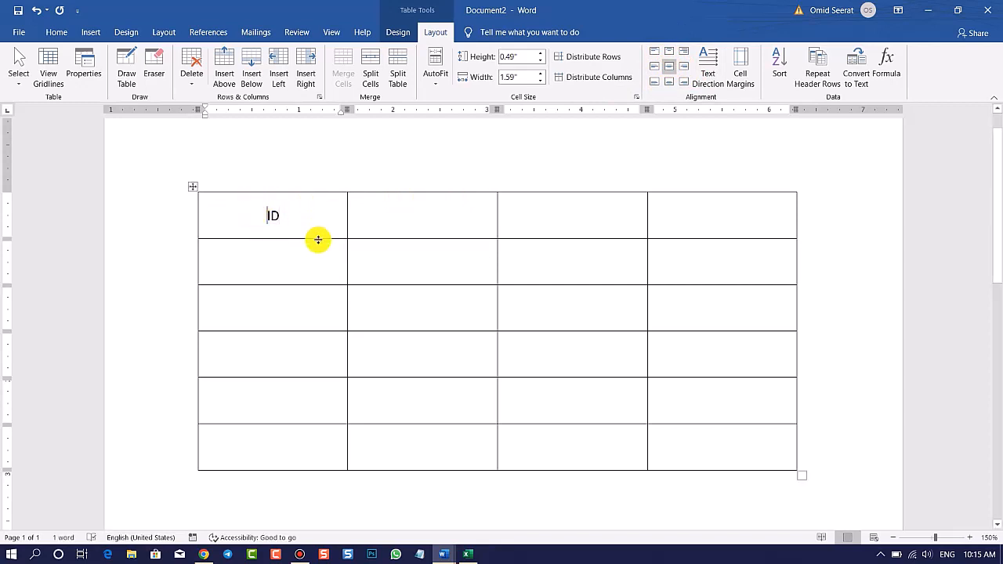
Shrink the first row to about 0.12" high and try alignments on the ID cell, ending with top center.
left_click_drag(318, 240, 331, 200)
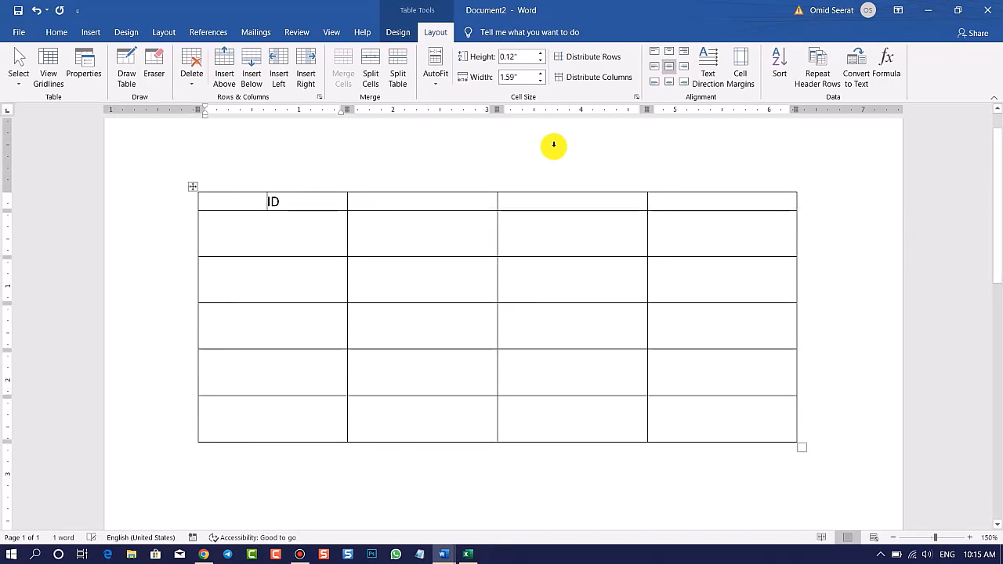
left_click(685, 67)
left_click(669, 67)
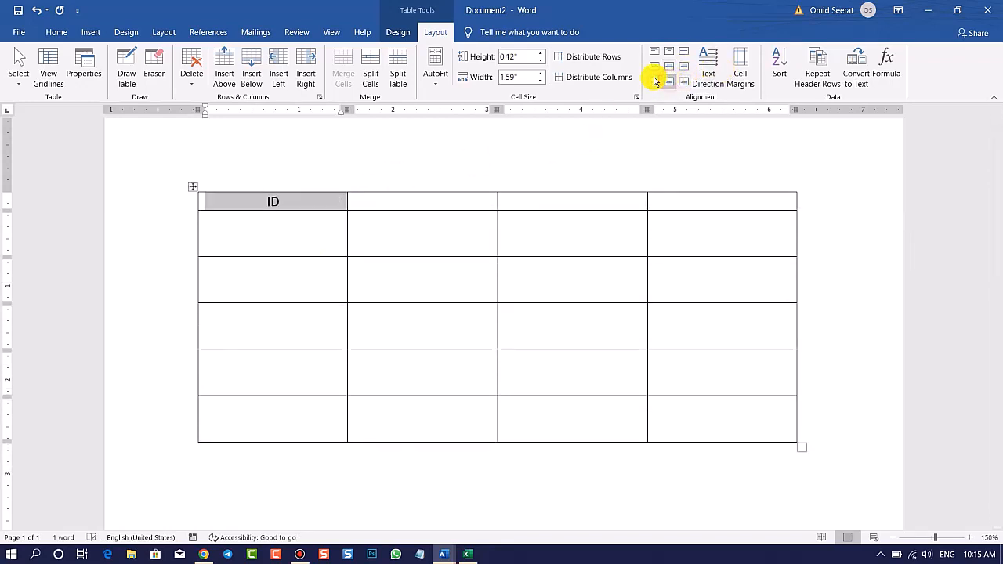
left_click(656, 67)
left_click(670, 67)
left_click(670, 53)
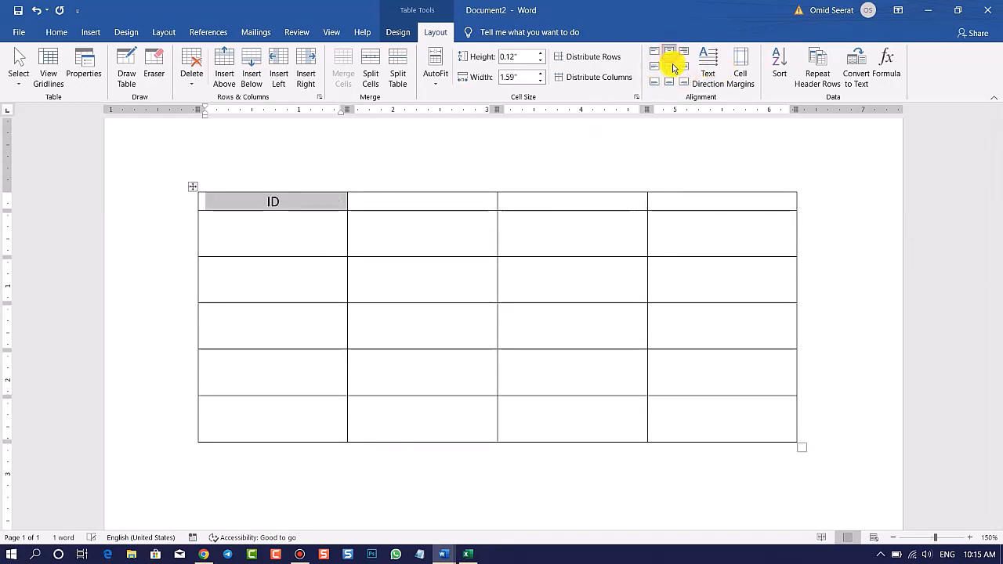
Increase the first row's height to about 0.74" by moving its lower border.
left_click(287, 265)
left_click(295, 199)
double_click(267, 198)
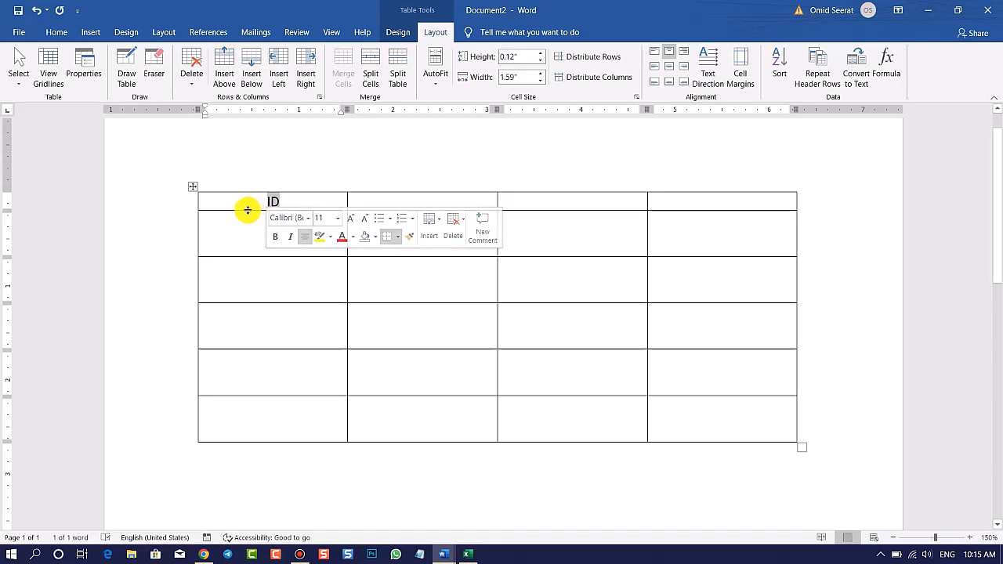
left_click_drag(247, 210, 258, 260)
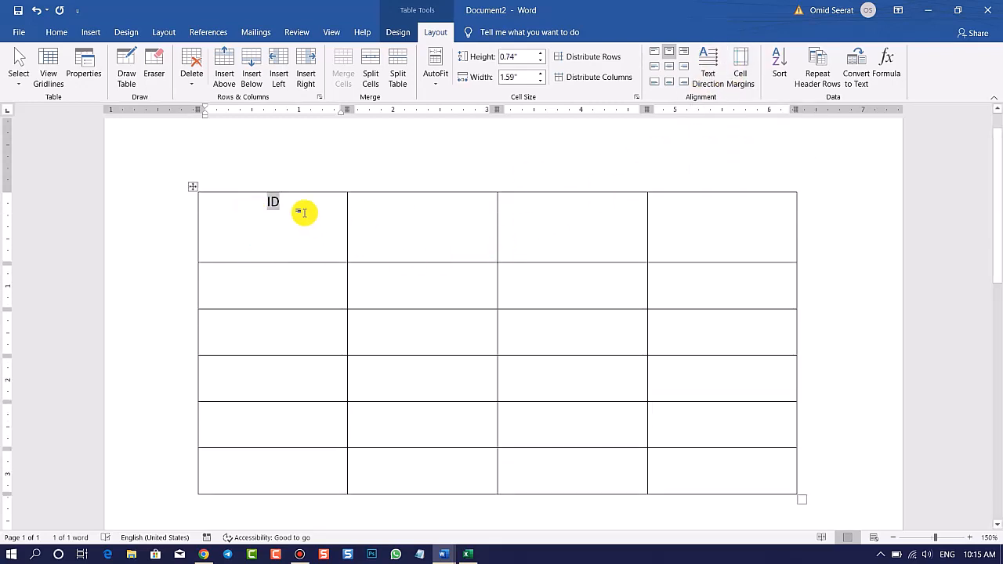
Clear the ID text and delete the whole table from the document.
left_click_drag(296, 205, 264, 207)
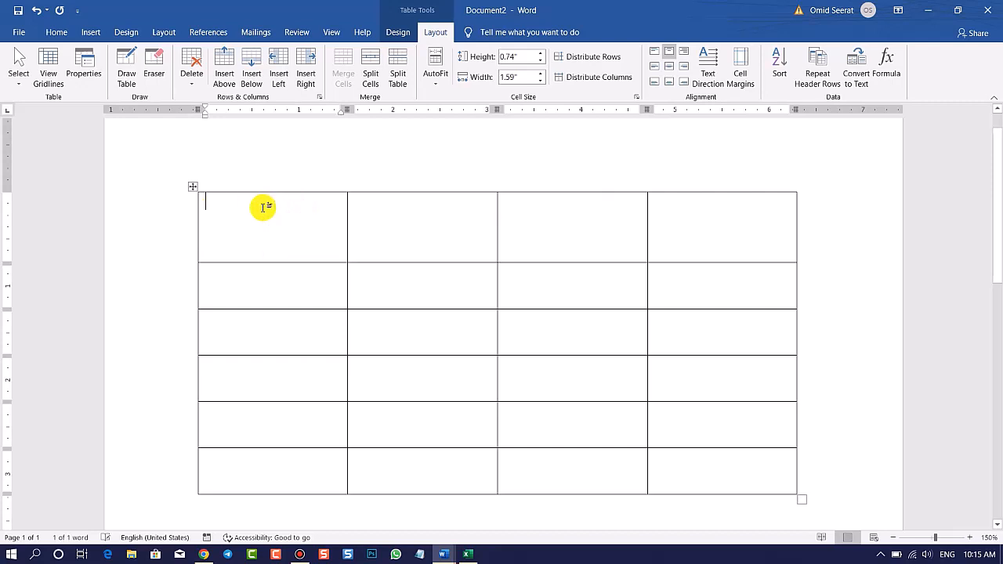
key("Delete")
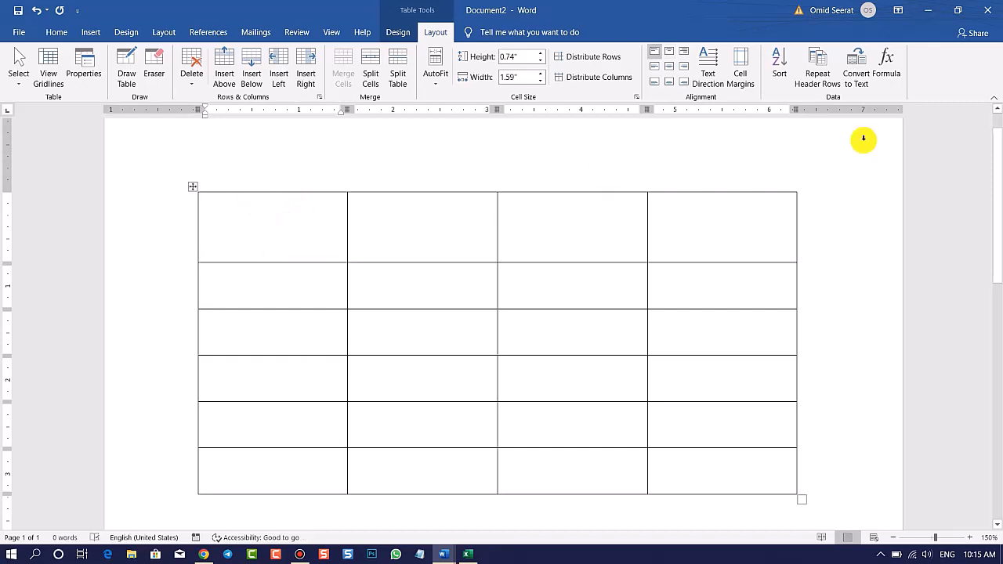
left_click(192, 185)
key("BackSpace")
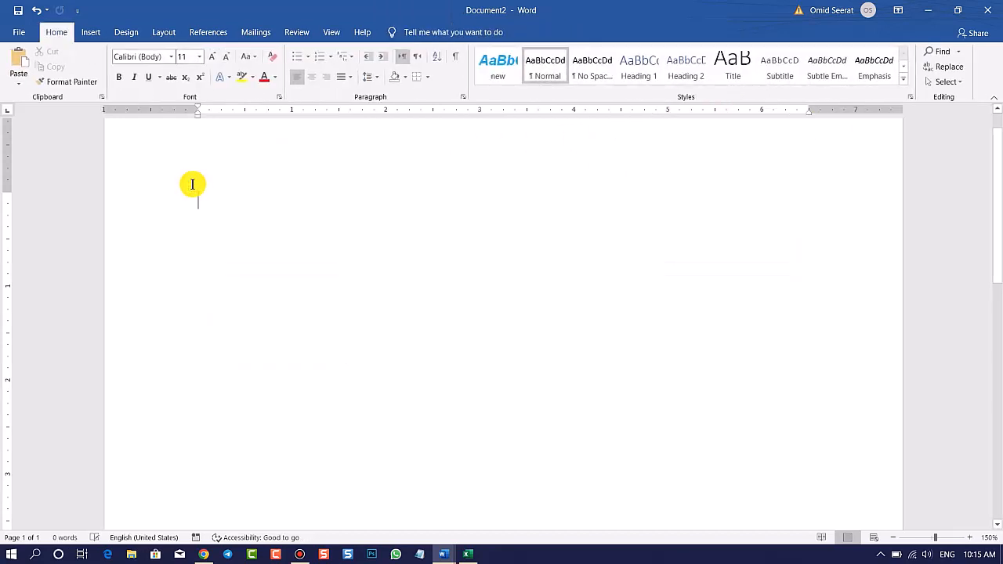
Insert a new table with four columns and five rows.
left_click(85, 31)
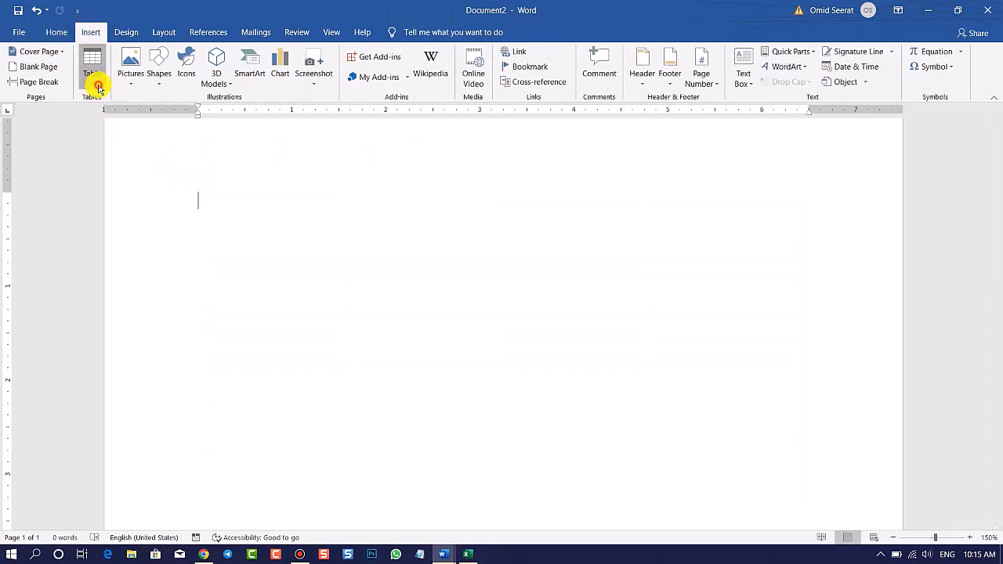
left_click(97, 86)
left_click(130, 159)
left_click(674, 199)
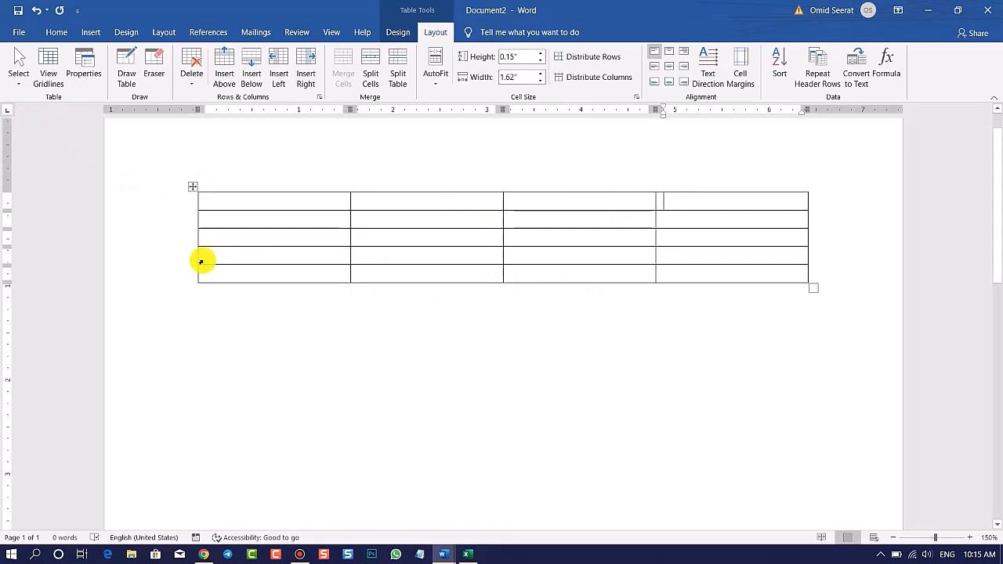
Set the direction of the whole table to Right-to-left in its properties.
left_click(193, 186)
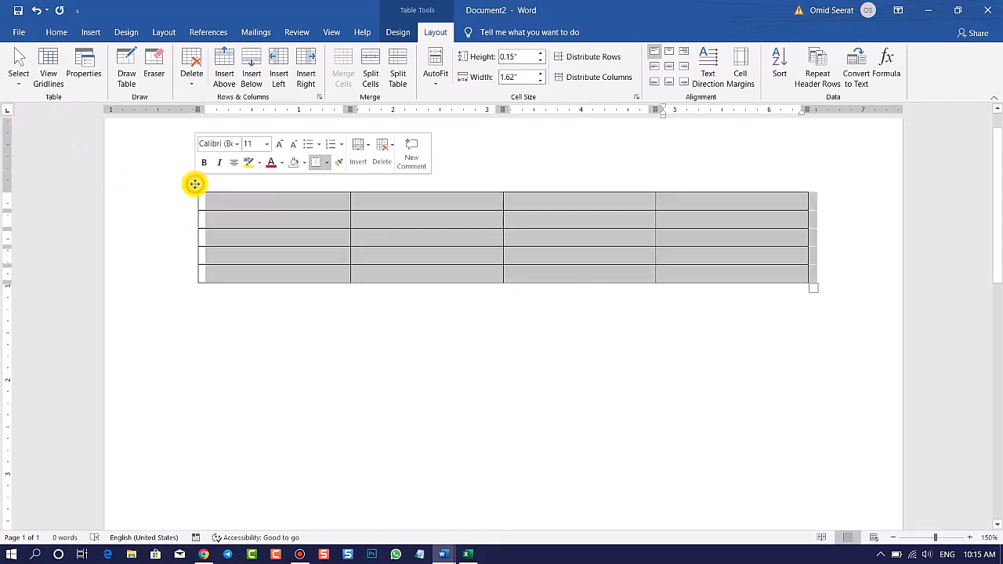
left_click(83, 69)
left_click(398, 351)
left_click(539, 400)
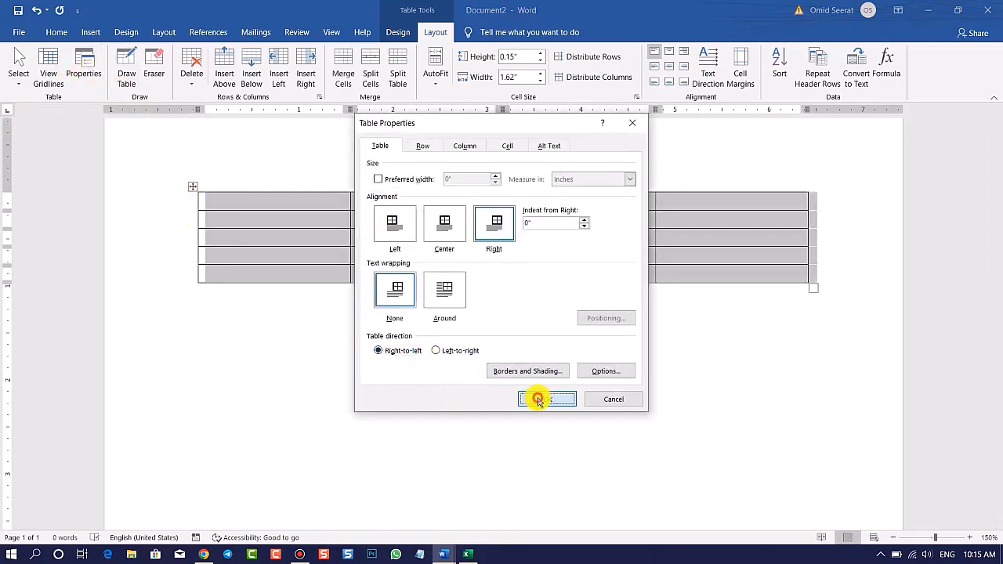
Enter the Pashto heading "شمیره" in the top row's rightmost cell and narrow its column to about 0.45".
left_click(766, 205)
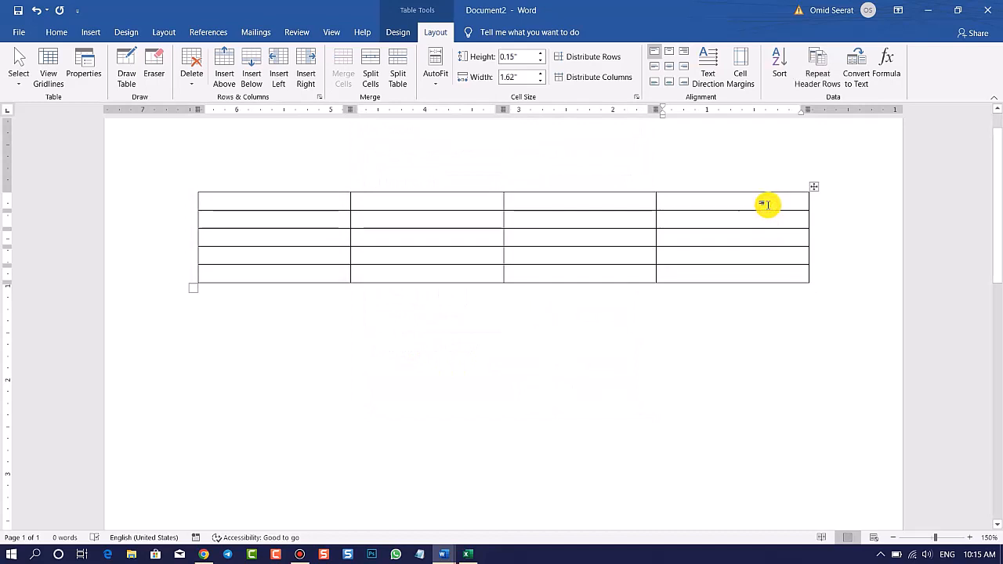
key("alt+shift")
type("شمیره")
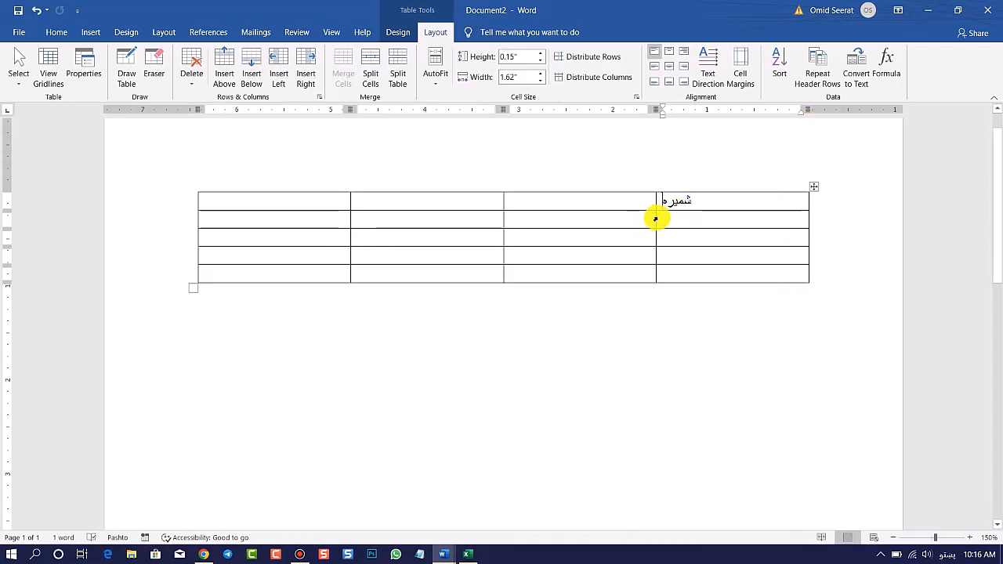
left_click_drag(654, 216, 769, 244)
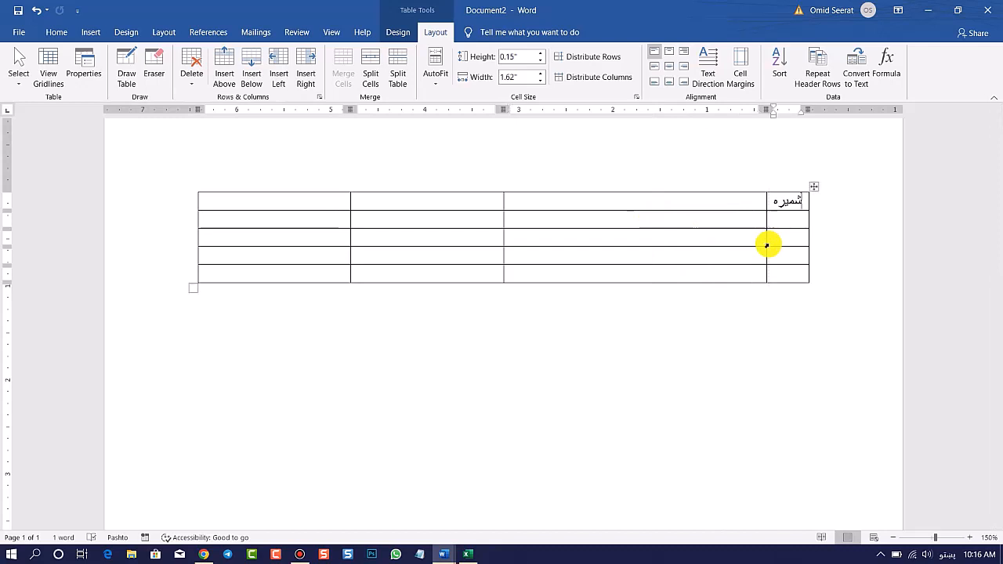
Rotate the "شمیره" heading to run vertically from bottom to top and narrow its column to about 0.34".
double_click(785, 204)
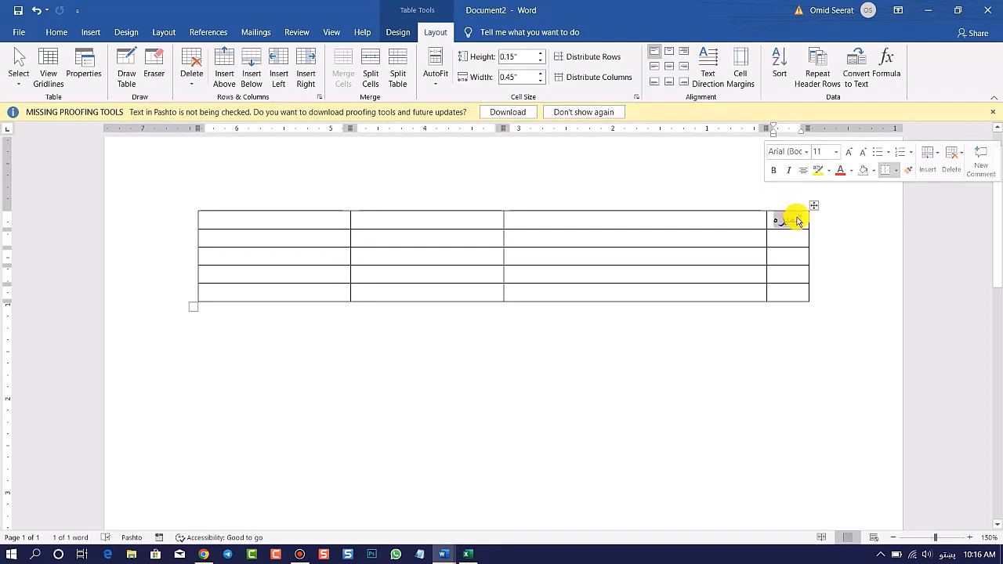
left_click(716, 74)
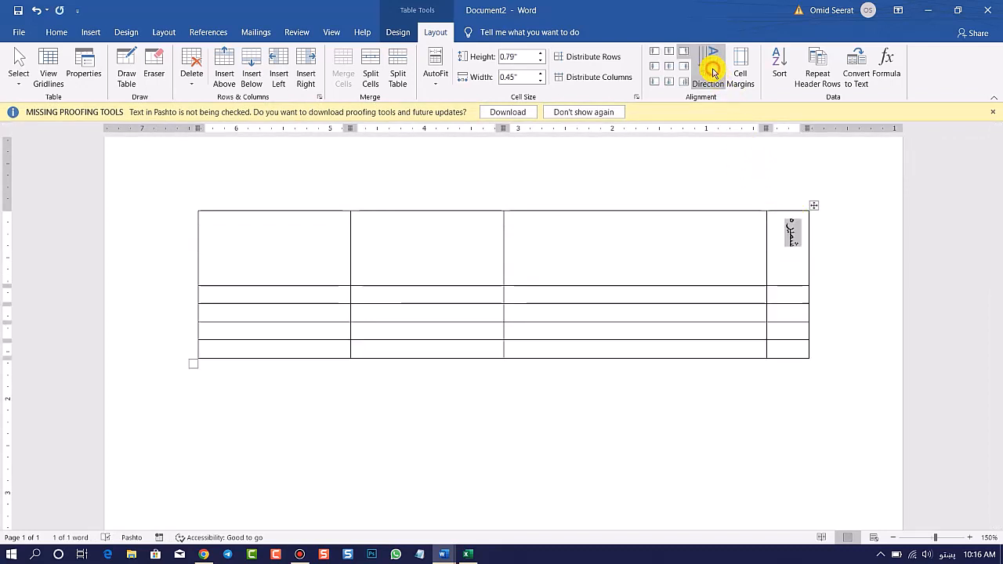
left_click(714, 72)
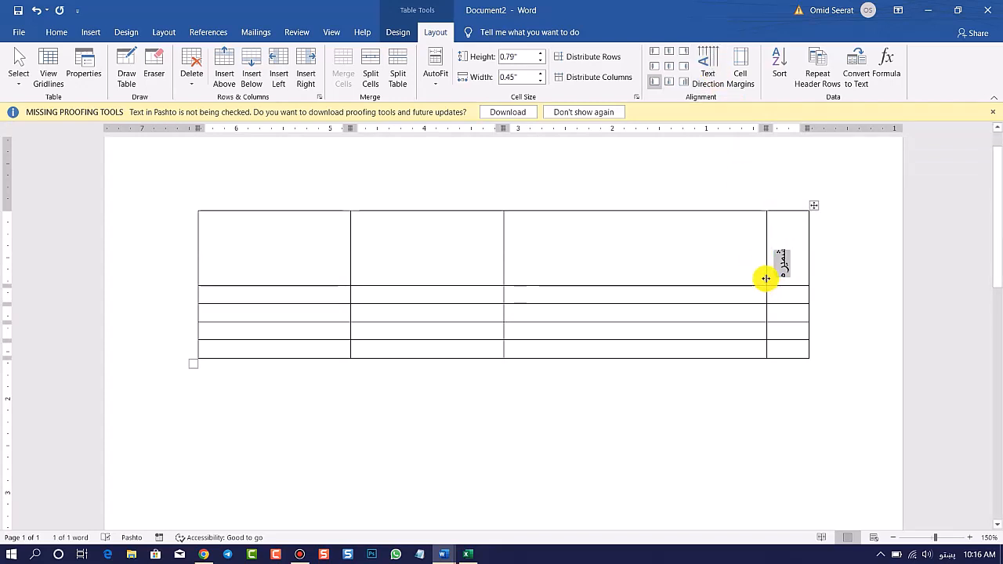
left_click_drag(765, 278, 794, 275)
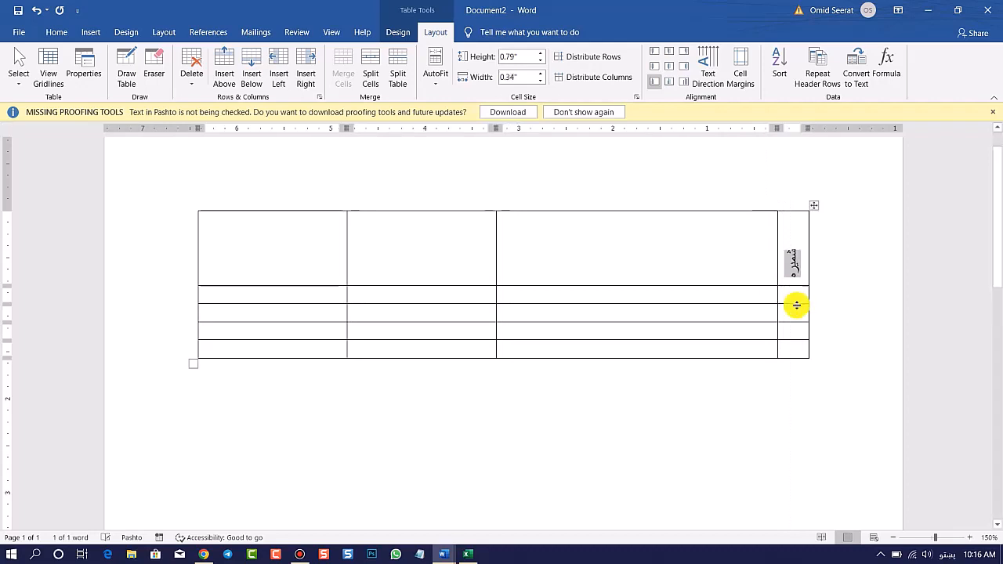
left_click(872, 286)
Cycle the text direction of the "شمیره" cell through its options and return it to horizontal.
left_click(792, 262)
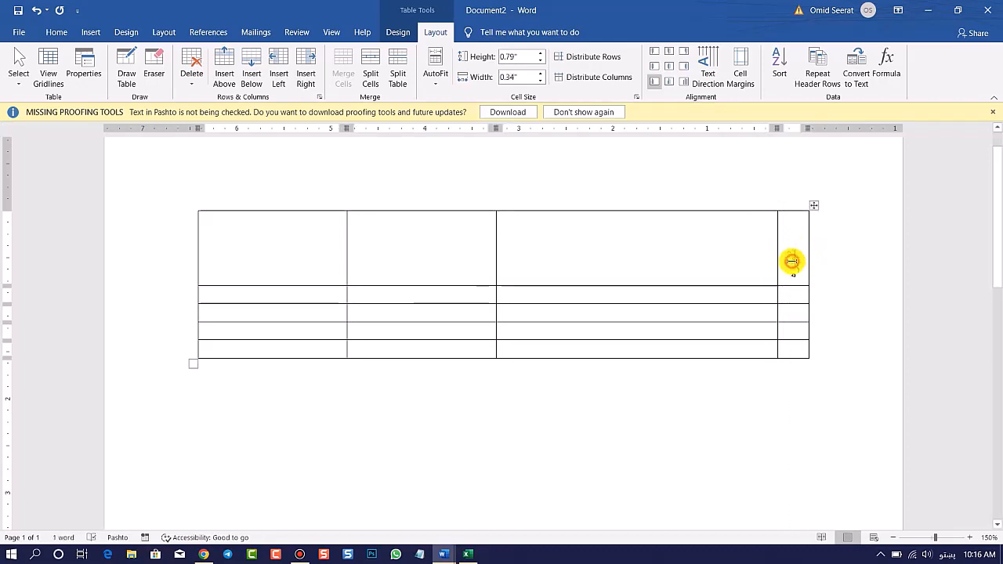
left_click(709, 69)
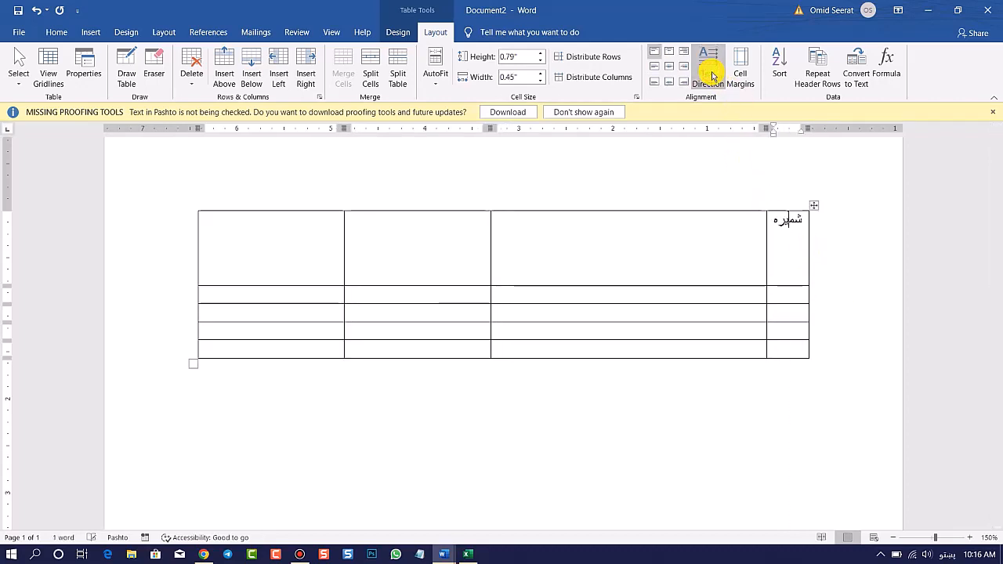
left_click(712, 75)
left_click(712, 75)
left_click(712, 75)
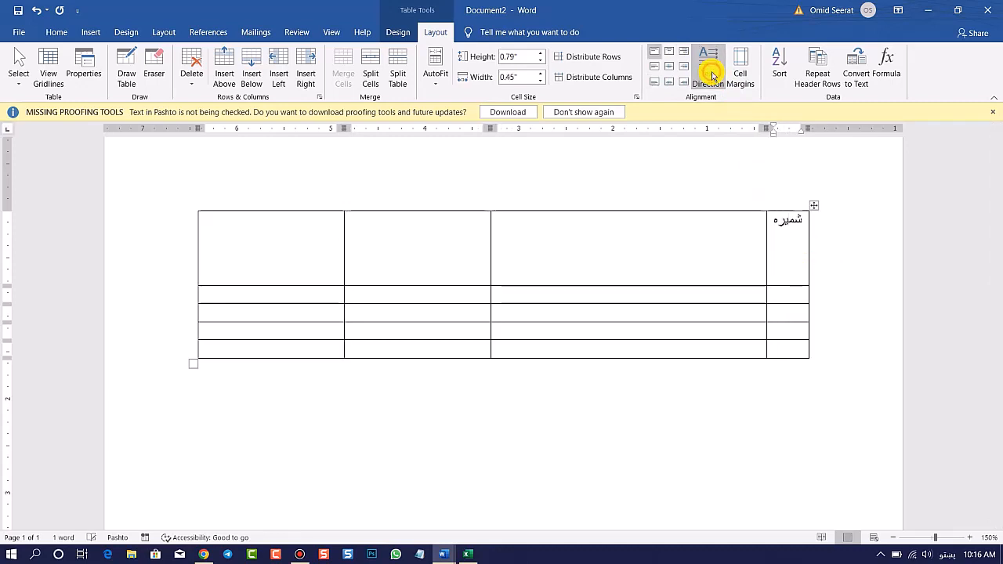
Rotate the "شمیره" heading through the vertical text directions once more, ending with horizontal text.
left_click(712, 75)
left_click(711, 75)
left_click(712, 75)
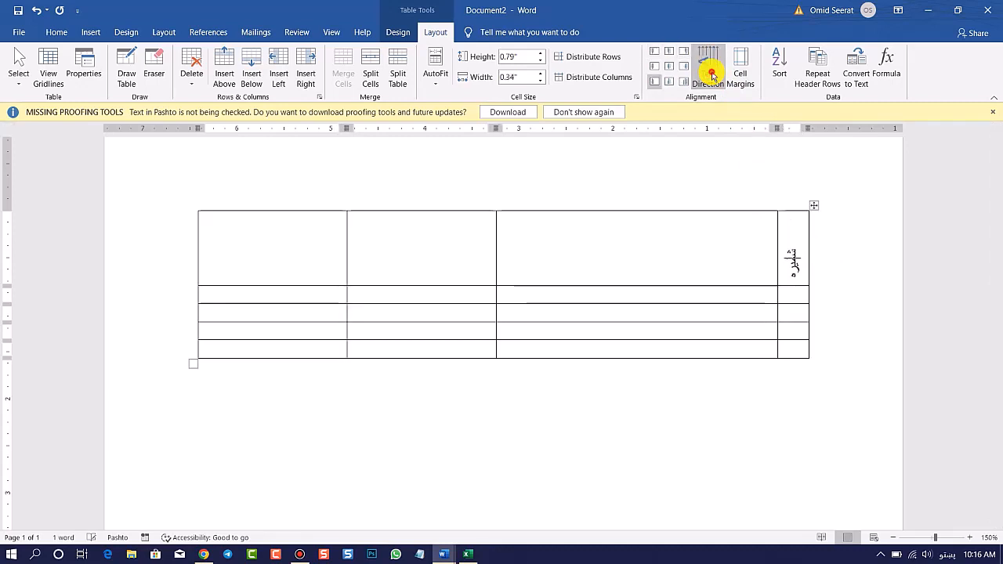
left_click(712, 75)
Delete the entire document content, including the table, and permanently dismiss the missing proofing tools notice.
left_click(750, 285)
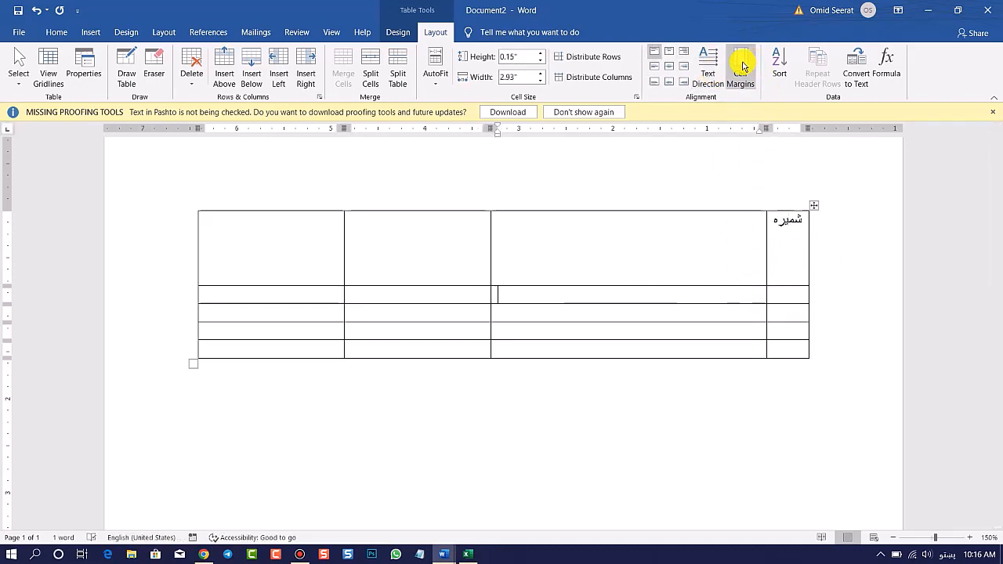
key("ctrl+a")
key("Delete")
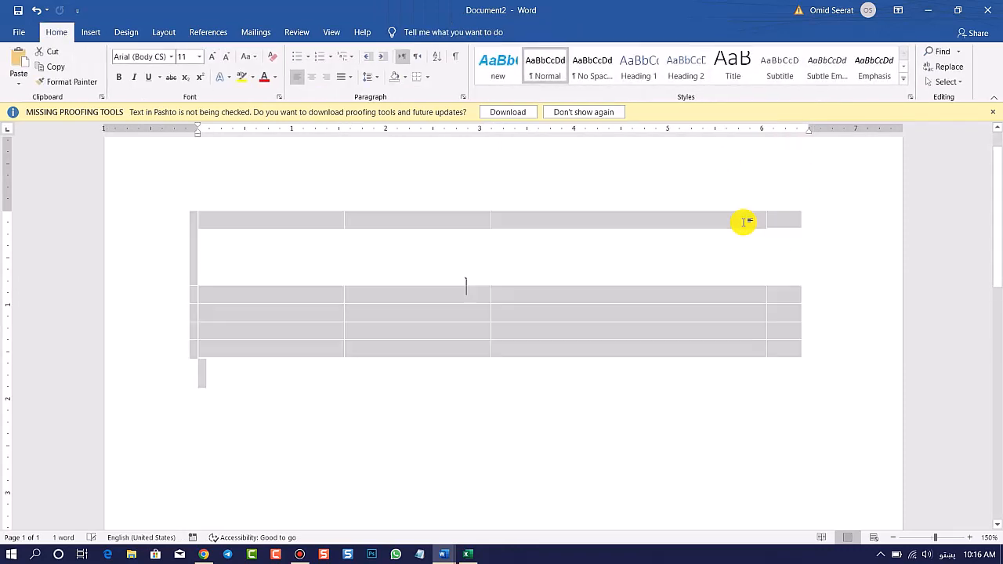
left_click(589, 114)
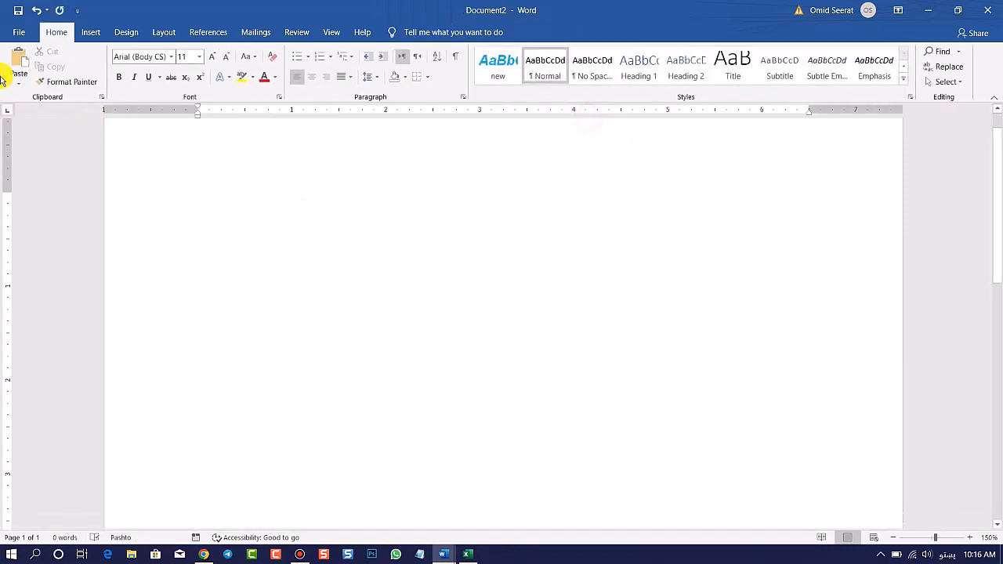
Insert a table with four columns and six rows.
left_click(90, 32)
left_click(89, 69)
left_click(156, 173)
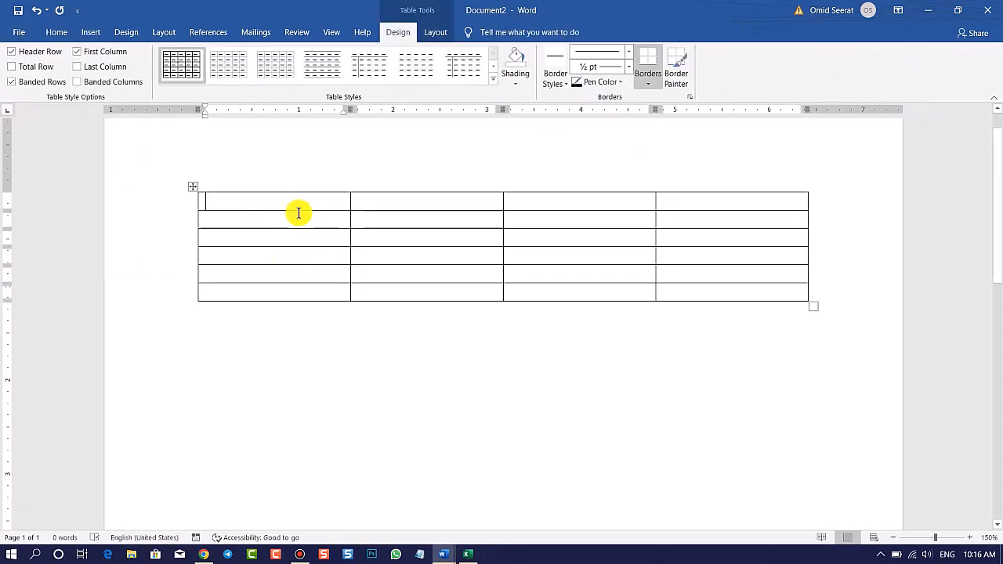
Fill the table's header row with ID, NAME, PROGRAM and FEE.
type("ID")
key("Tab")
type("NAME")
key("Tab")
type("PROG")
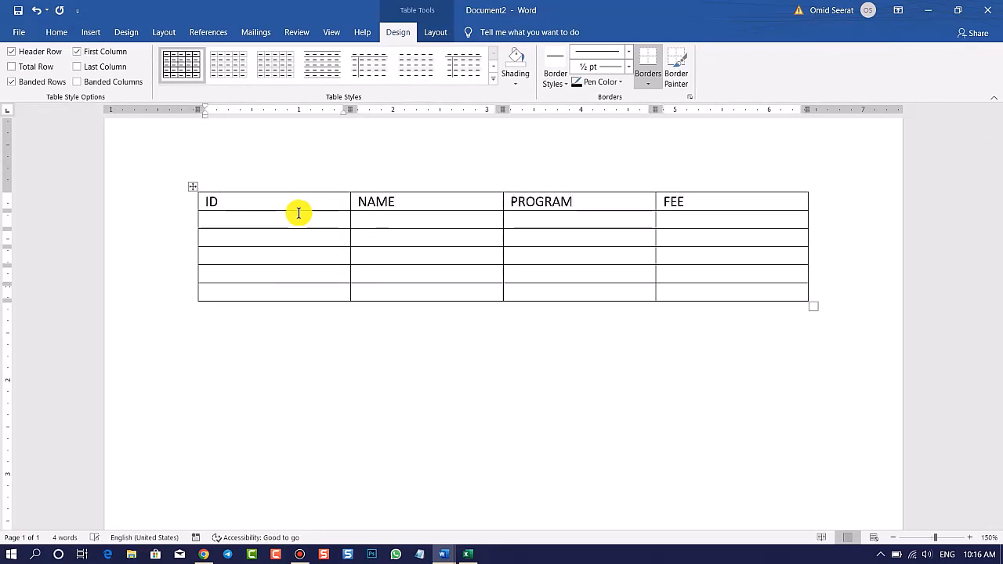
Fill the first record below the header with ID 1, a student's first name, program WORD and fee 400.
left_click(299, 213)
type("1")
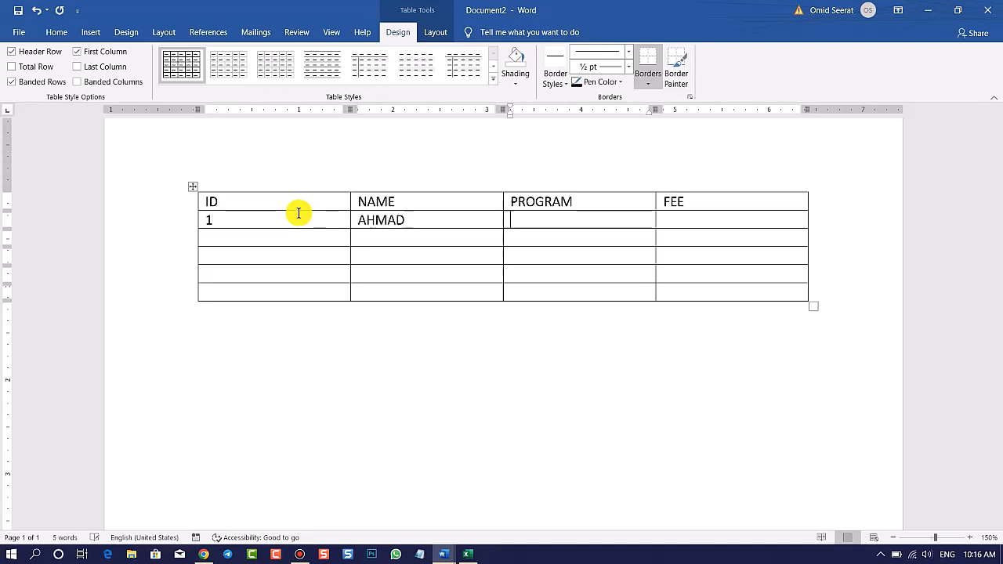
type("WORD")
key("Tab")
type("4-")
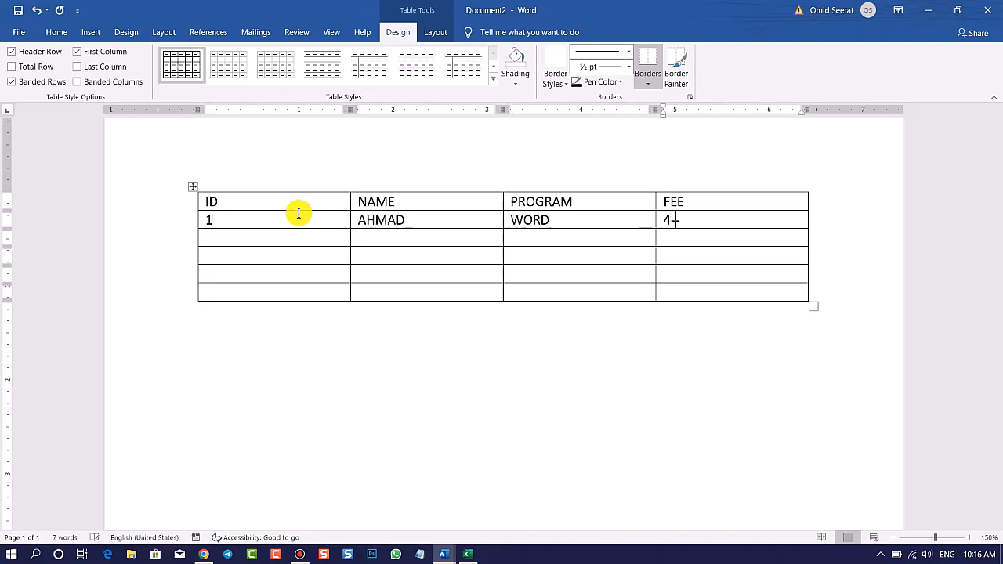
key("BackSpace")
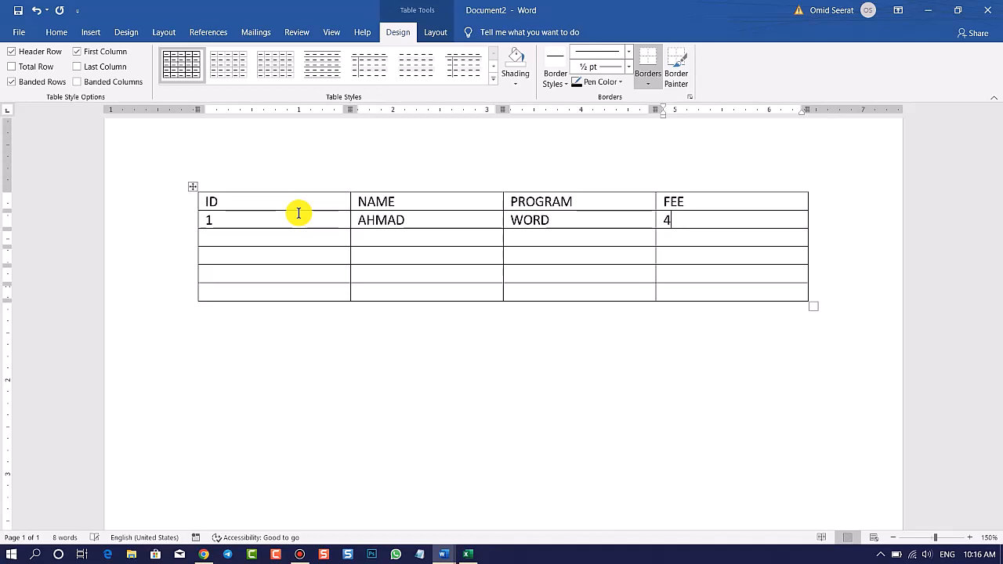
type("00")
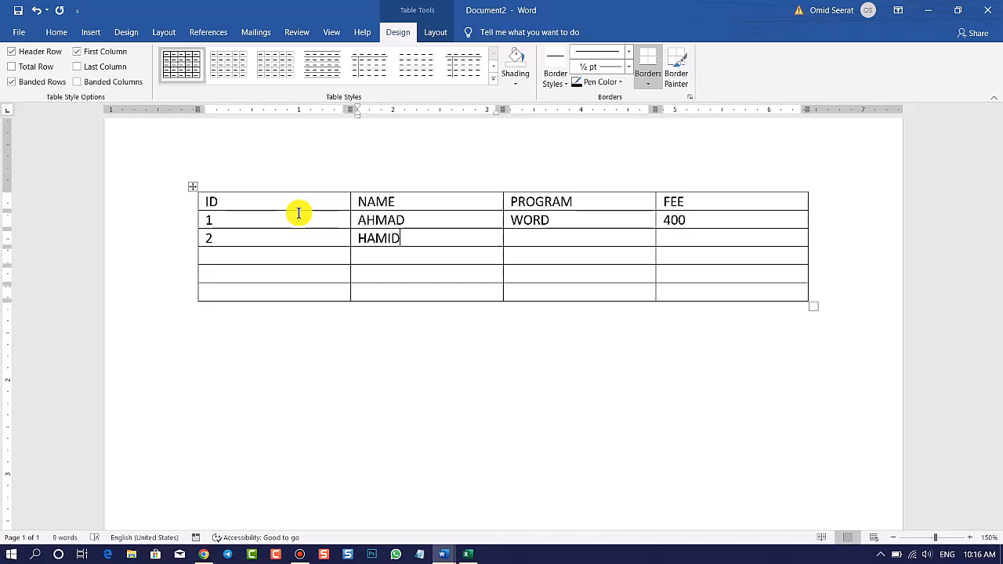
Add record 2 with a student's name, program EXCEL and fee 400, and record 3 with a name, INTERNET and 500.
key("Tab")
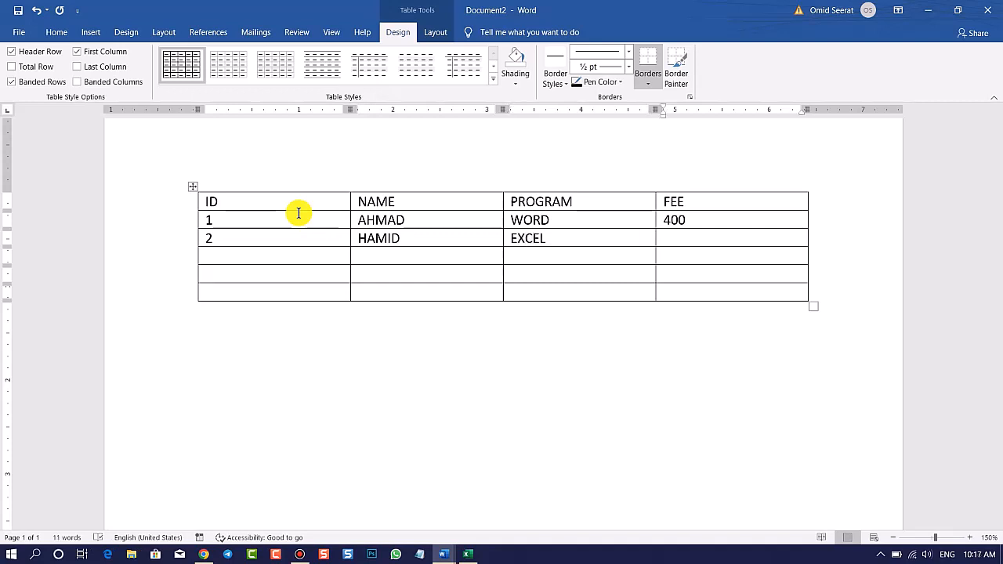
type("400")
key("Tab")
key("Tab")
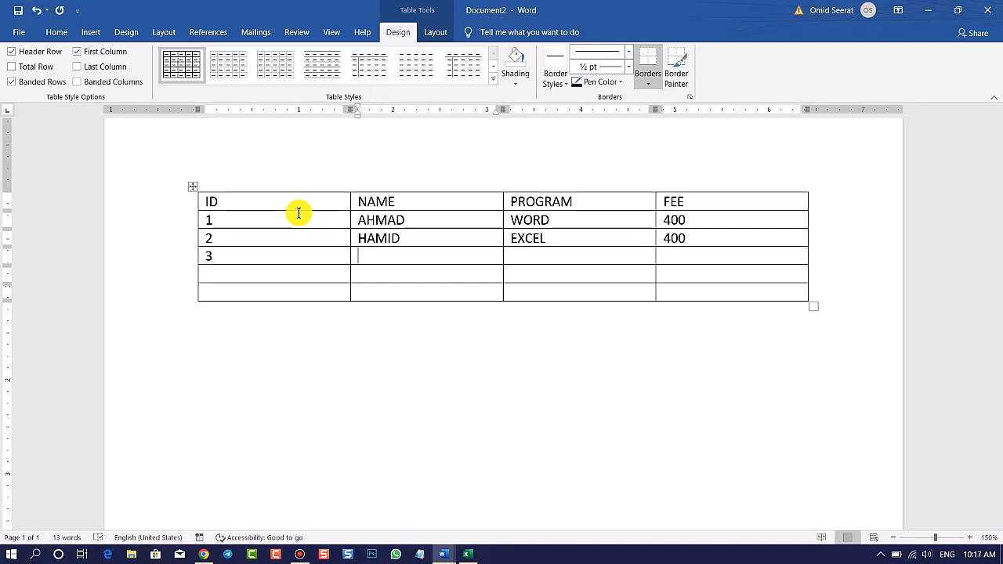
type("AL")
type("INTERNET")
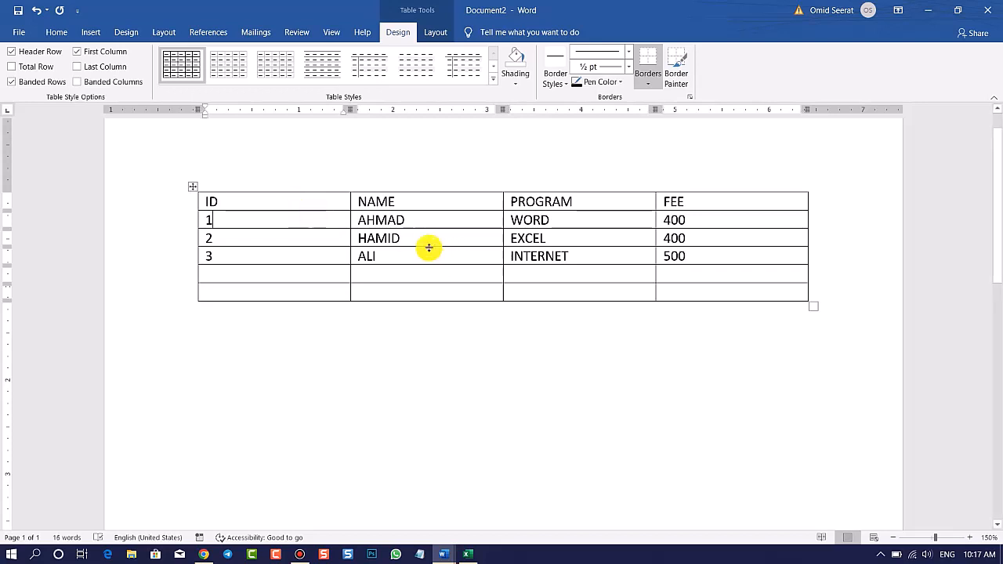
left_click_drag(405, 238, 363, 236)
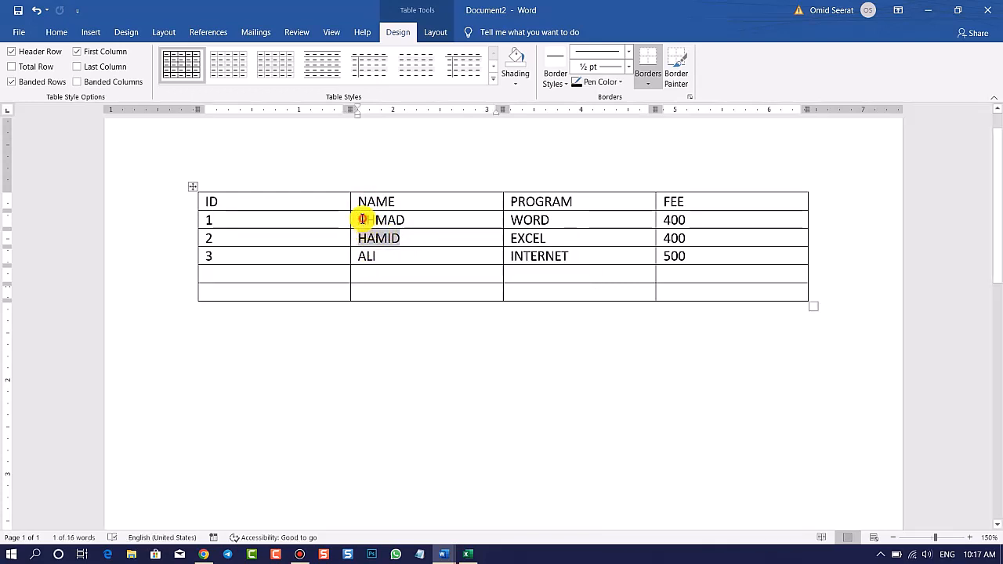
left_click(362, 220)
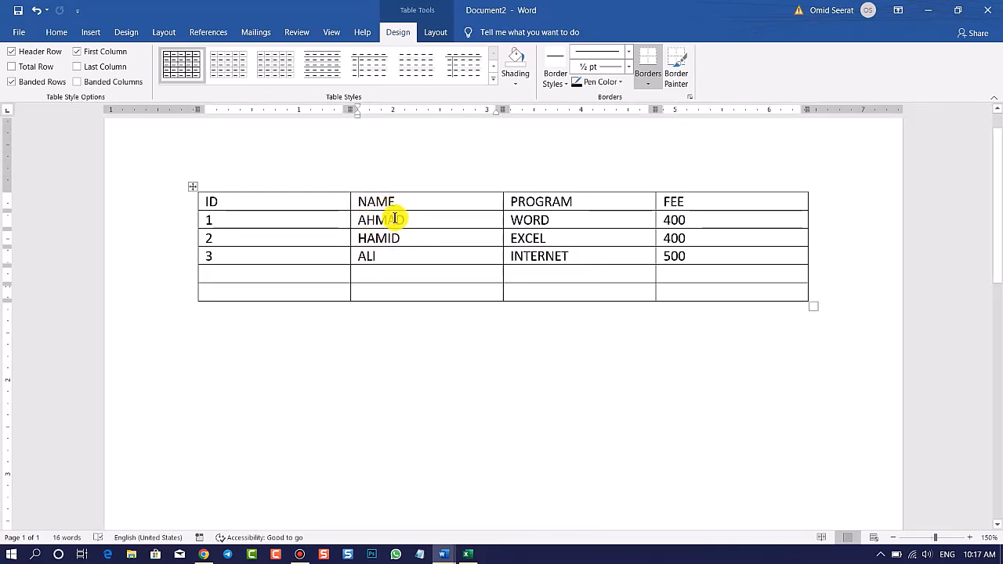
Set the whole table's default cell margins to 0.07" top and bottom, 0.11" left and 0.09" right.
left_click(191, 186)
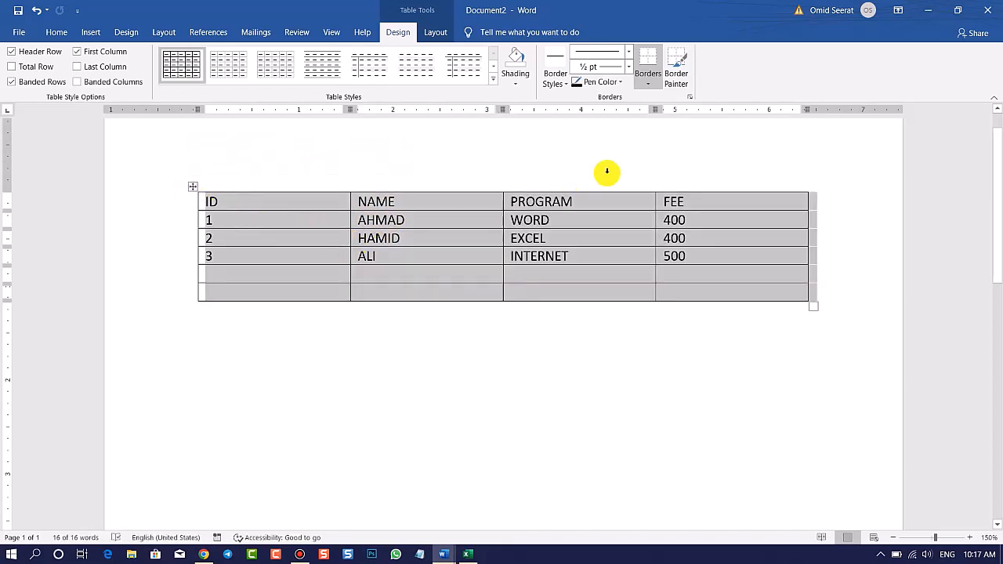
left_click(436, 33)
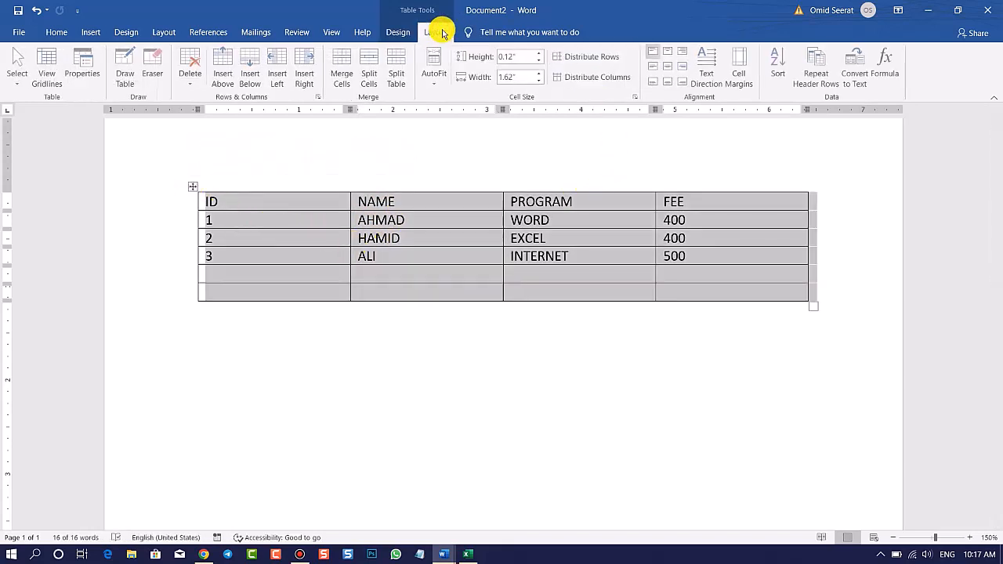
left_click(741, 88)
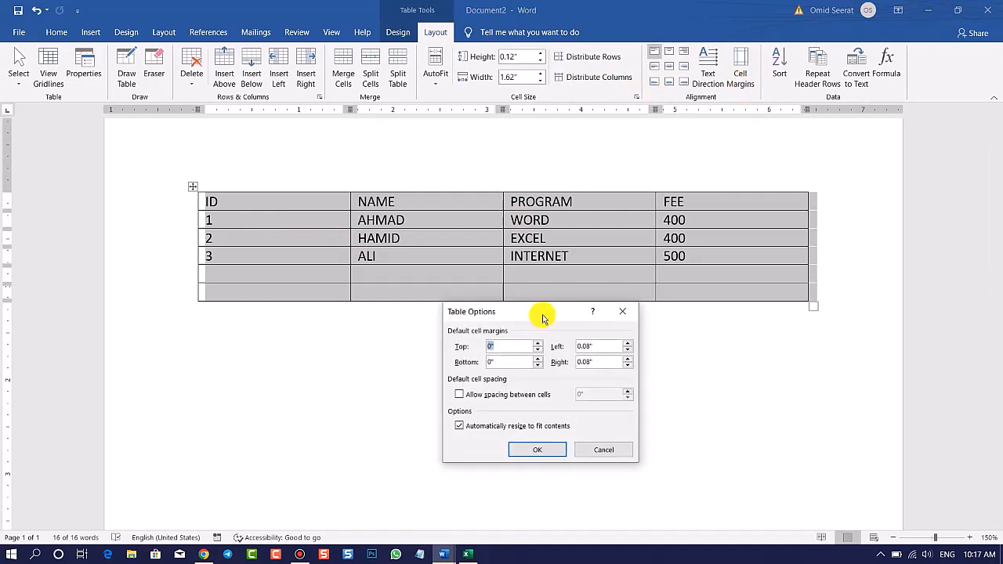
left_click_drag(544, 317, 770, 156)
left_click(722, 185)
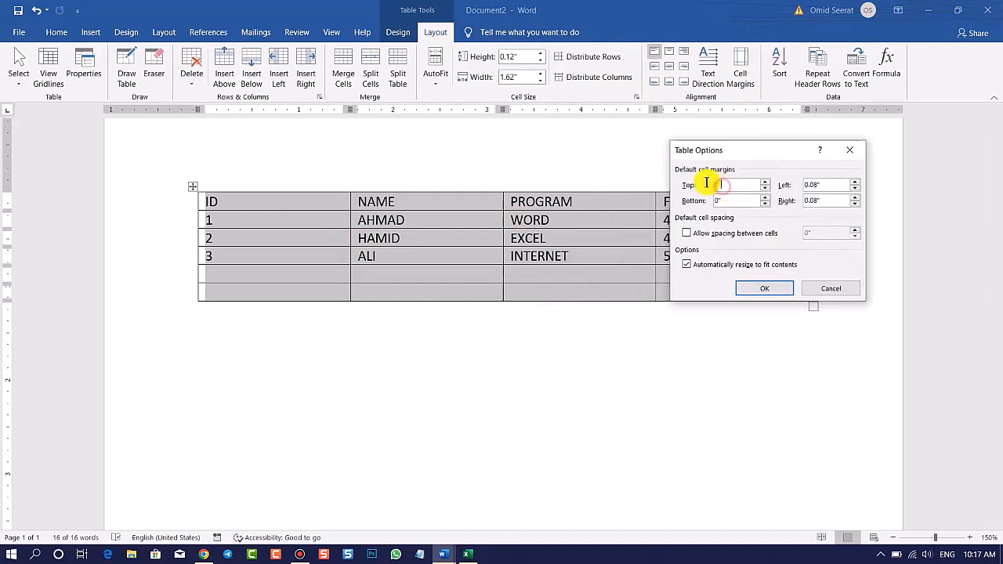
left_click_drag(728, 201, 707, 195)
left_click_drag(833, 185, 801, 202)
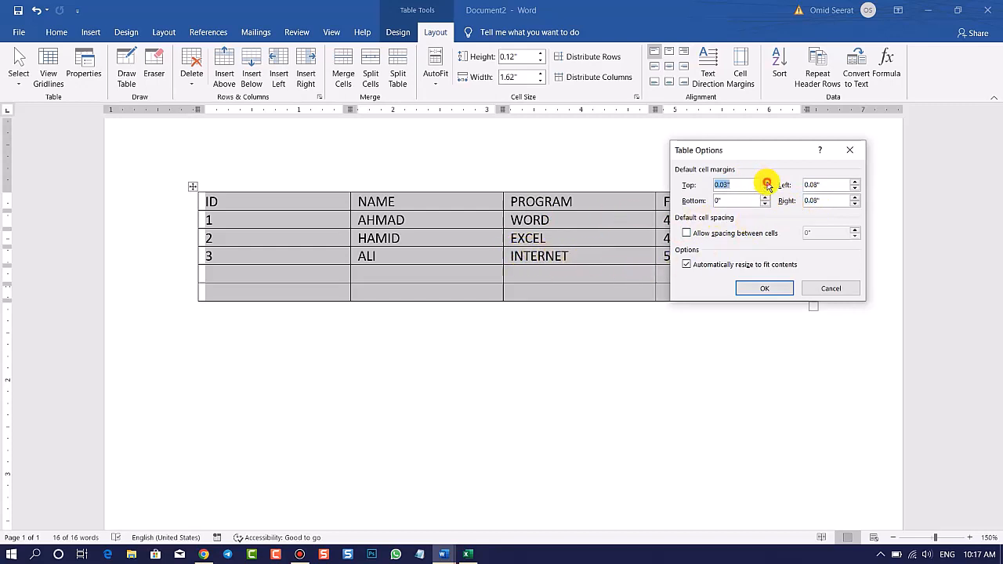
left_click(766, 184)
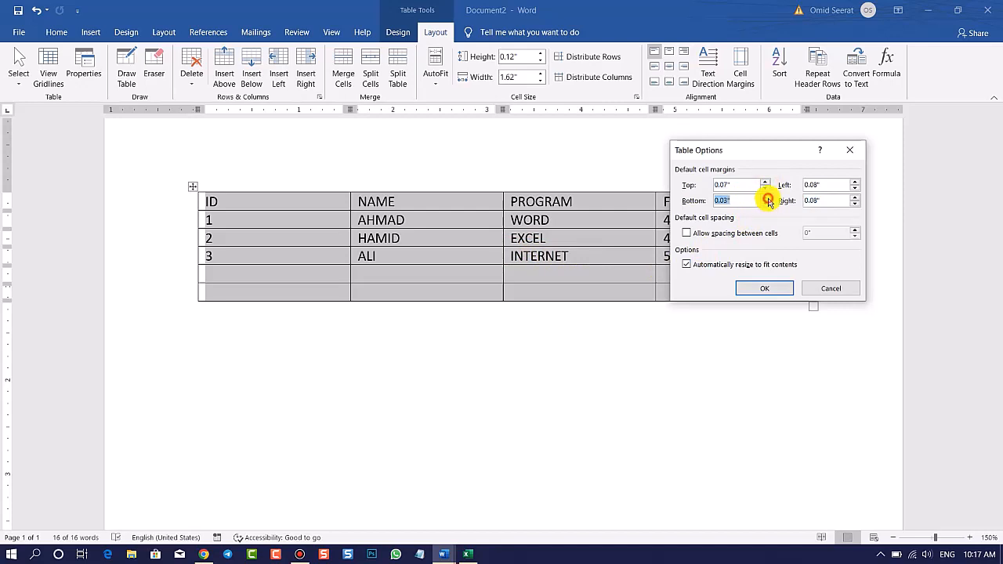
left_click(766, 198)
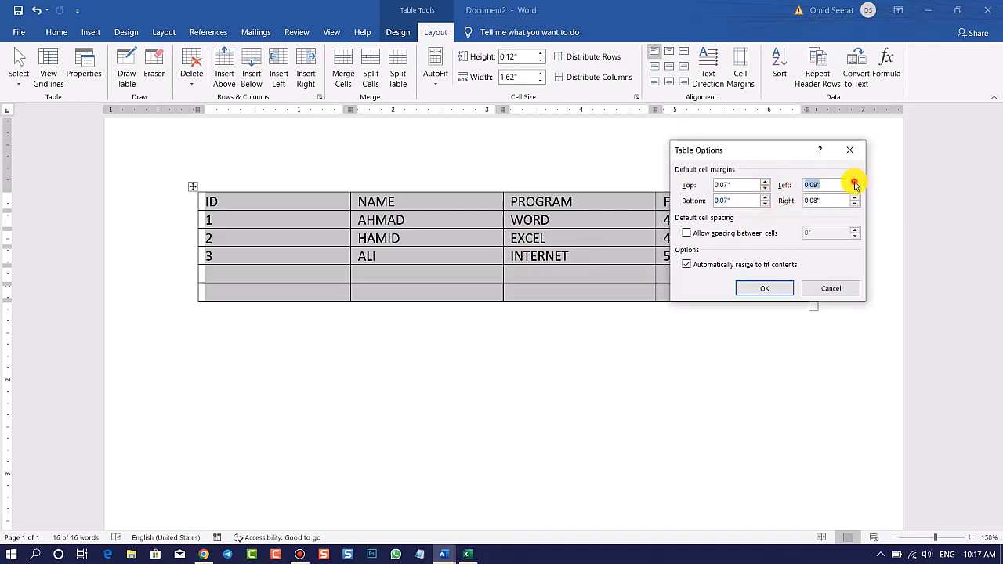
double_click(854, 183)
left_click(855, 203)
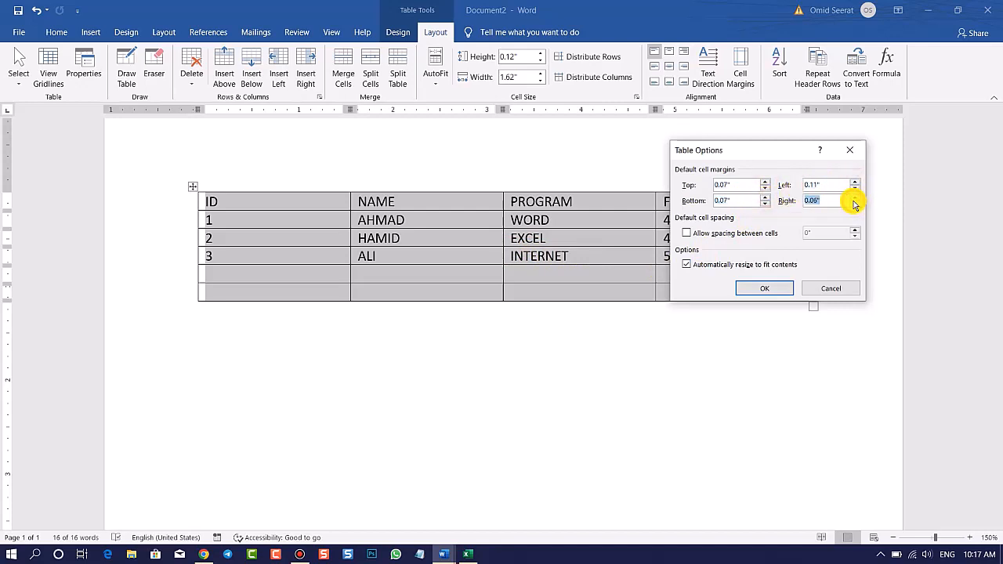
left_click(768, 288)
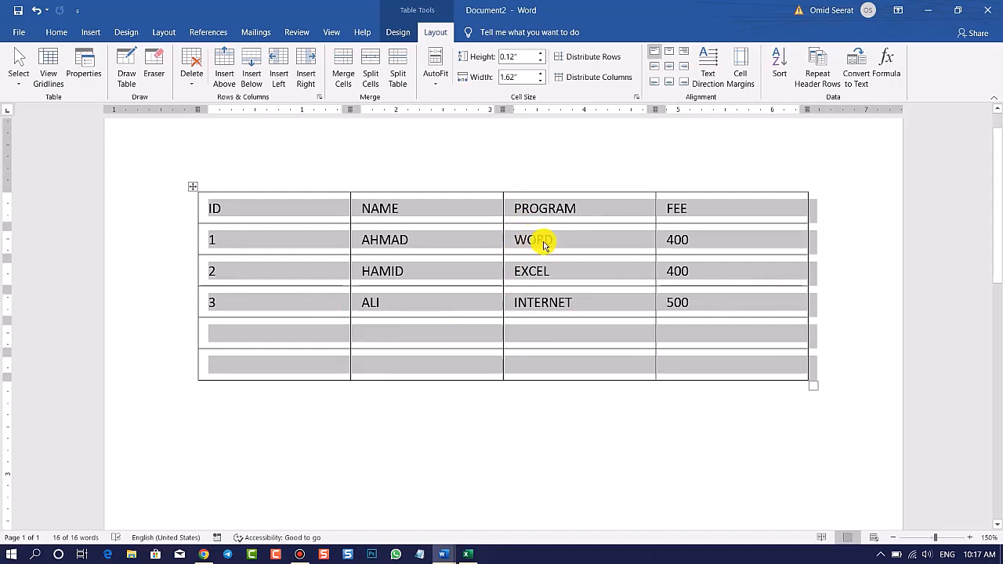
Allow spacing between the table's cells and set it to 0.07".
left_click(740, 79)
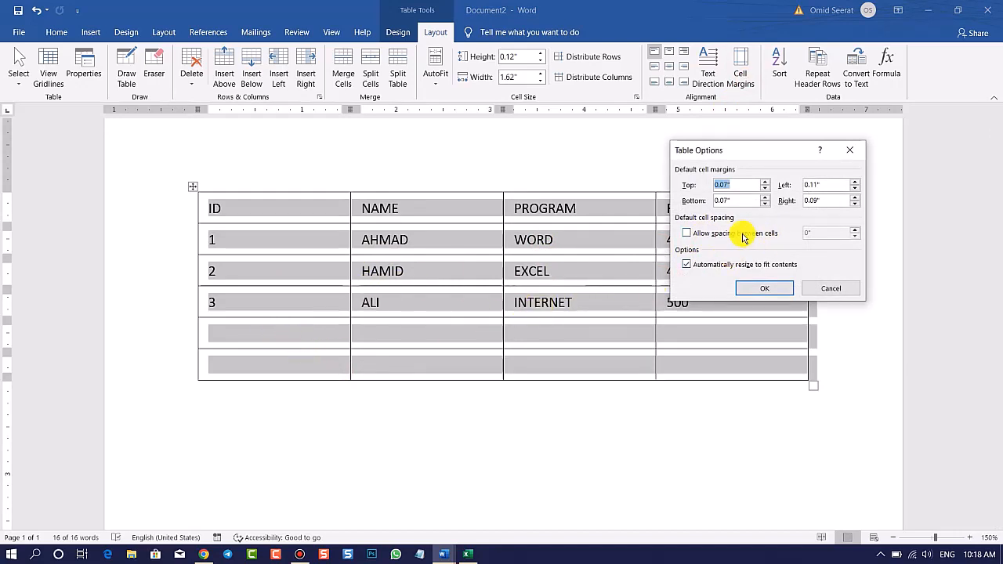
left_click(704, 233)
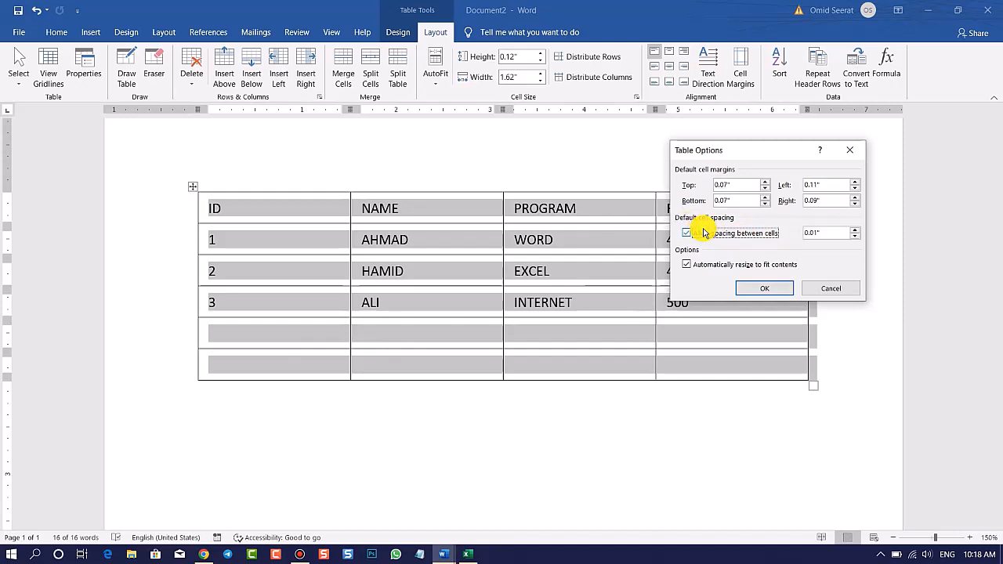
left_click(858, 229)
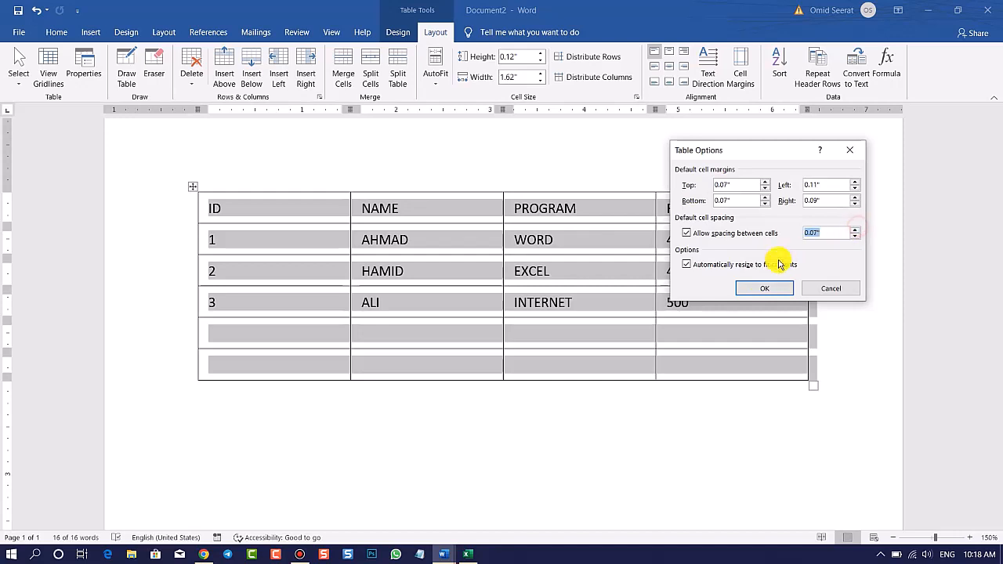
left_click(761, 290)
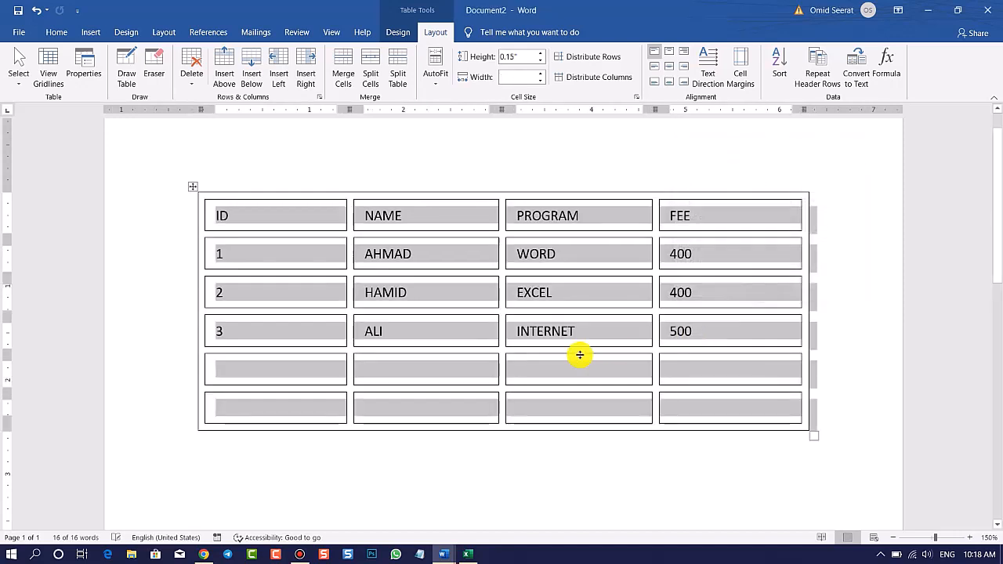
left_click(353, 292)
left_click(321, 287)
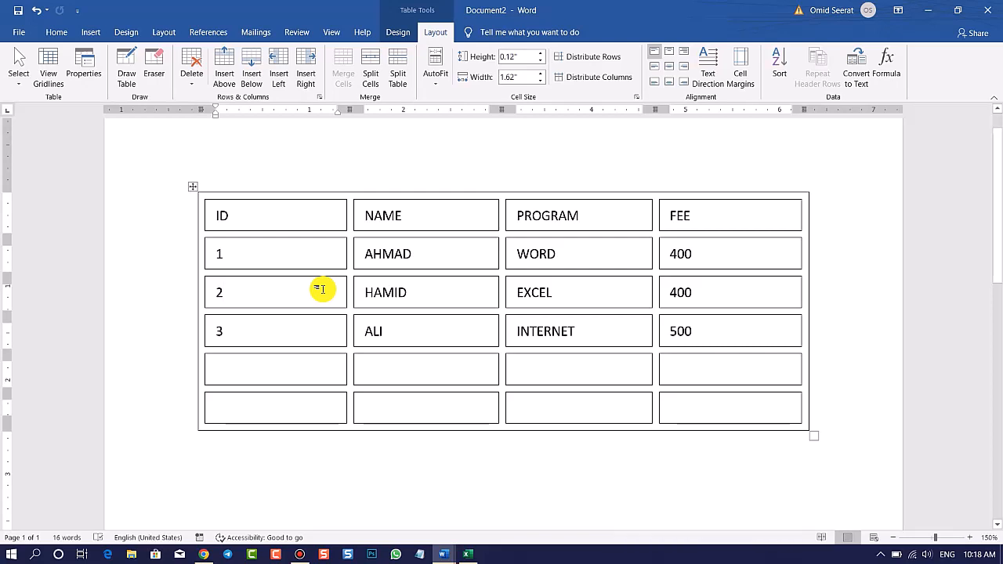
Turn off the spacing between cells for the whole table.
left_click(193, 186)
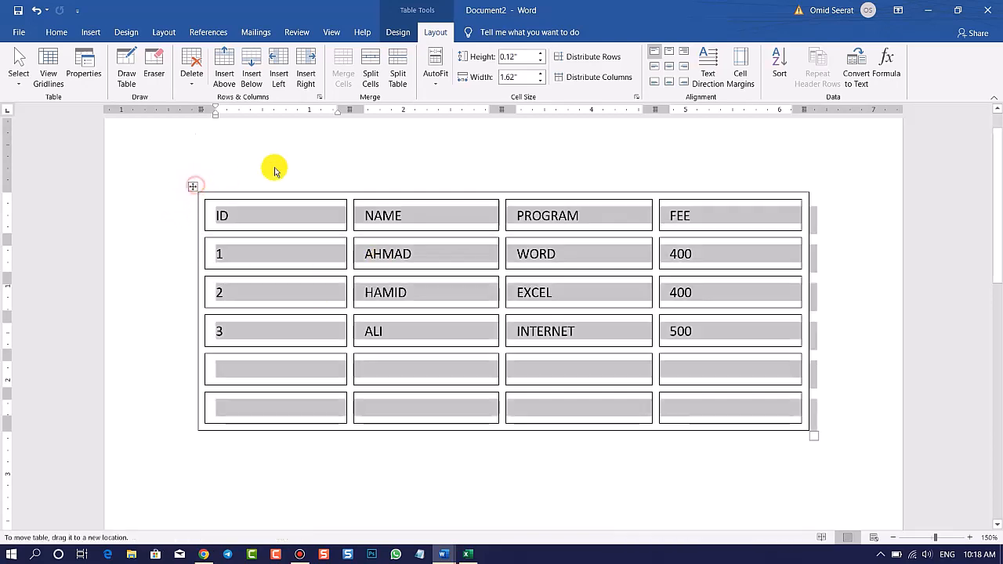
left_click(741, 75)
left_click(687, 233)
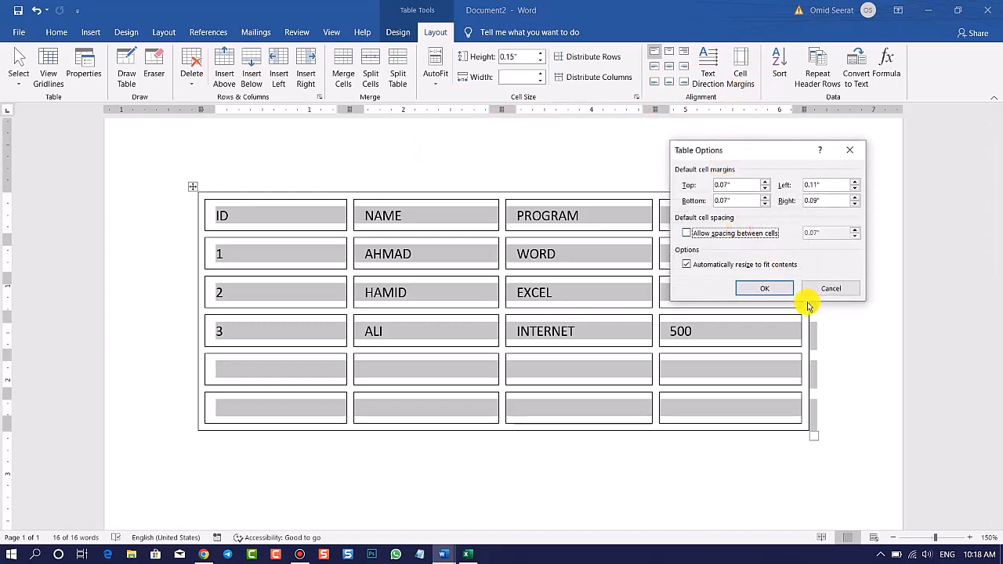
left_click(764, 288)
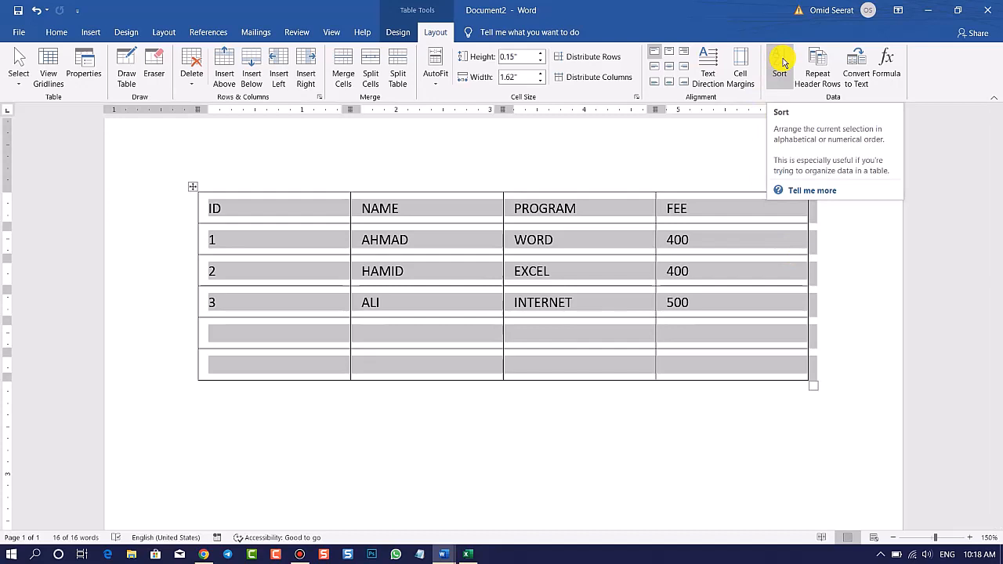
left_click(55, 33)
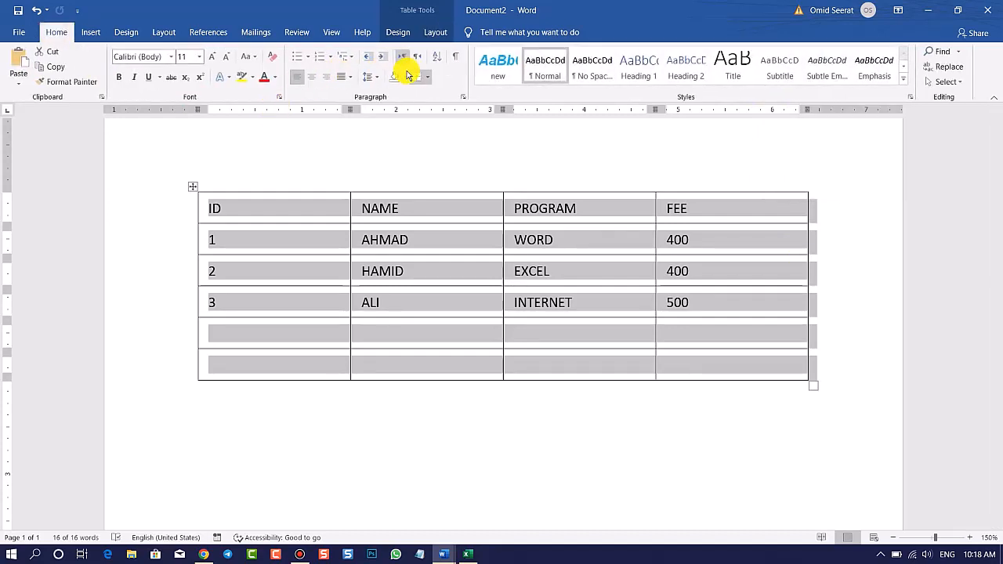
left_click(441, 33)
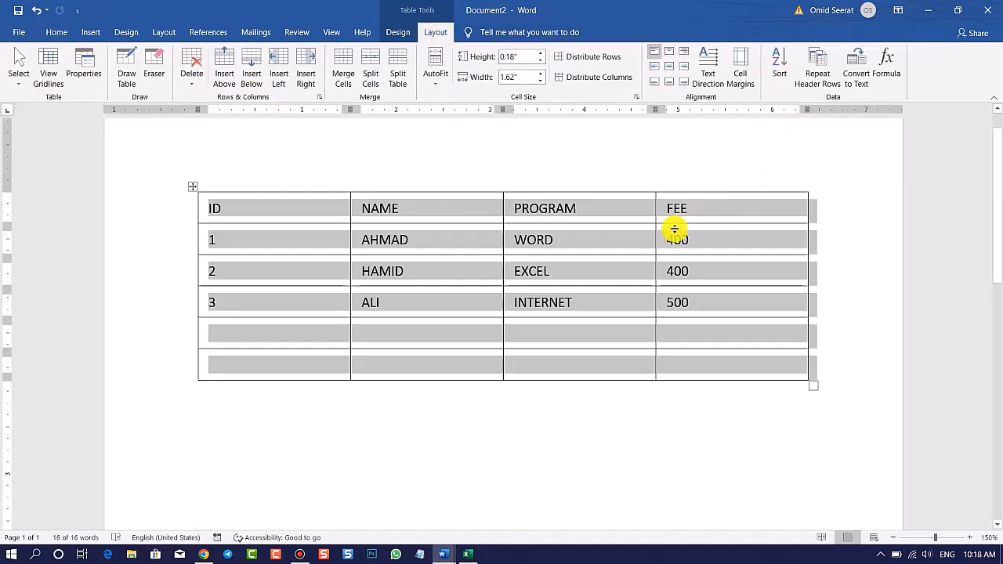
left_click(394, 225)
left_click(674, 239)
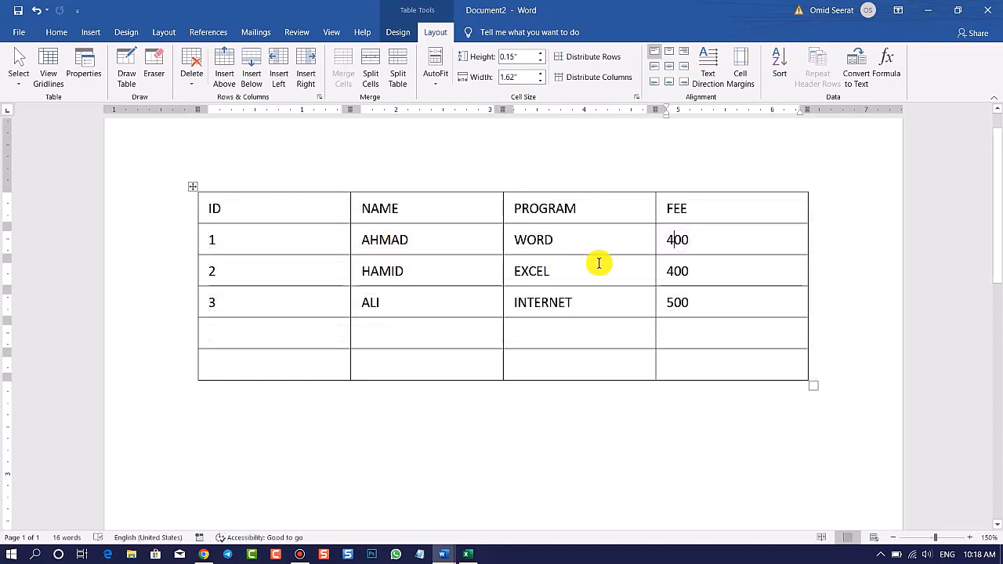
Replace the FEE column heading with SCORE.
left_click(693, 209)
key("BackSpace")
key("BackSpace")
key("BackSpace")
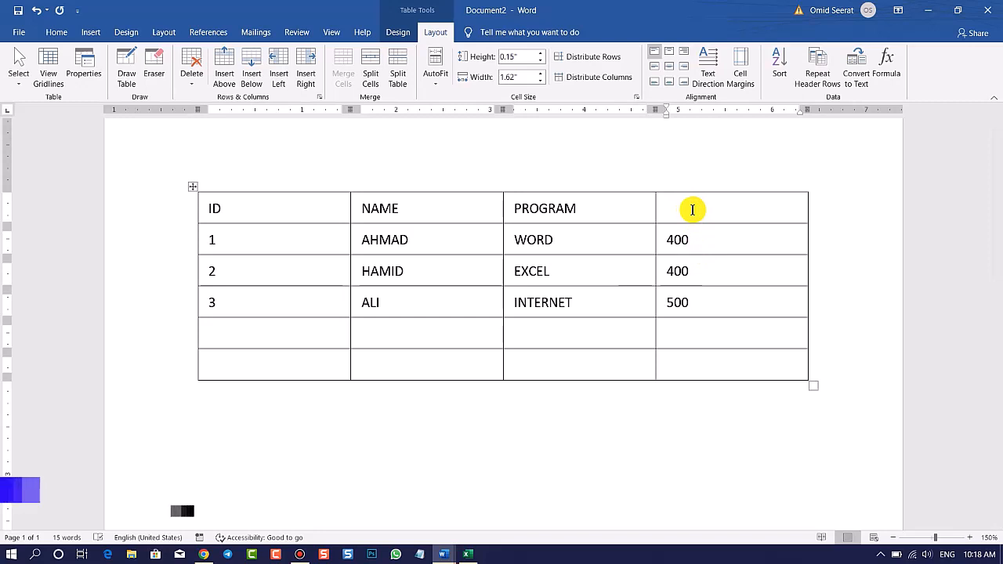
type("CO")
key("BackSpace")
key("BackSpace")
type("SC")
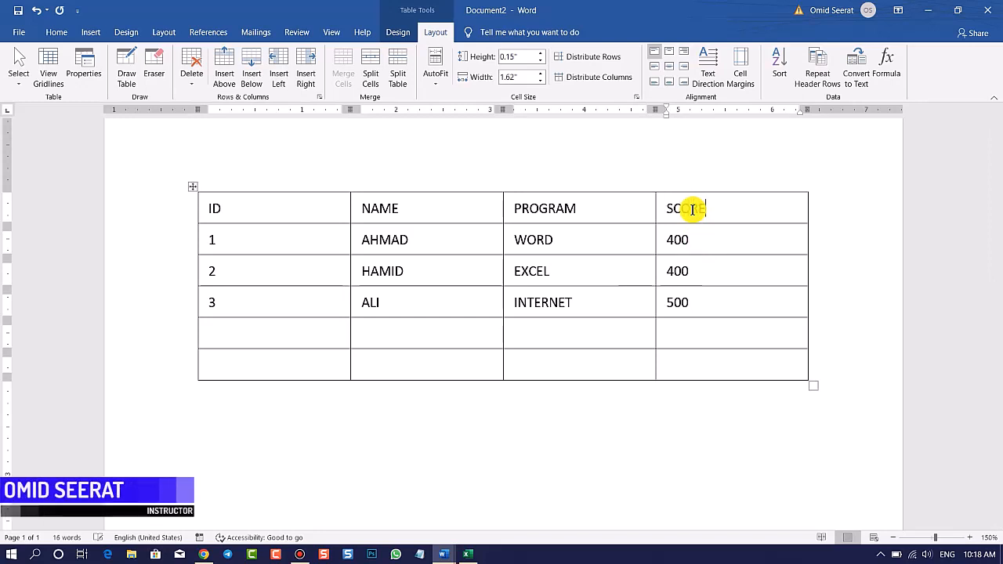
type("ORE")
Change the scores of records 1 to 3 to 40, 40 and 50, and enter 90 and 80 in the two rows below.
left_click(715, 243)
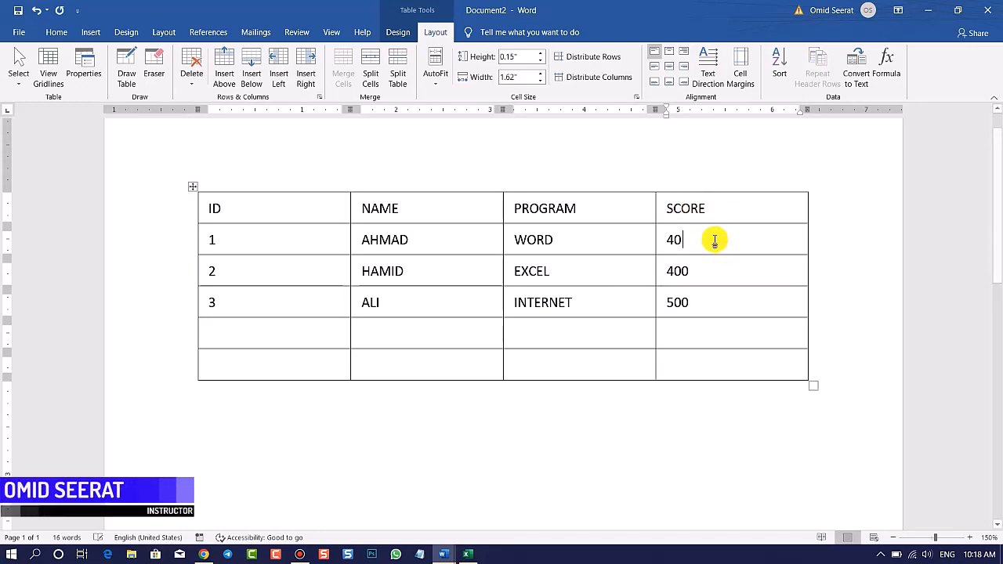
left_click(716, 274)
key("BackSpace")
left_click(715, 301)
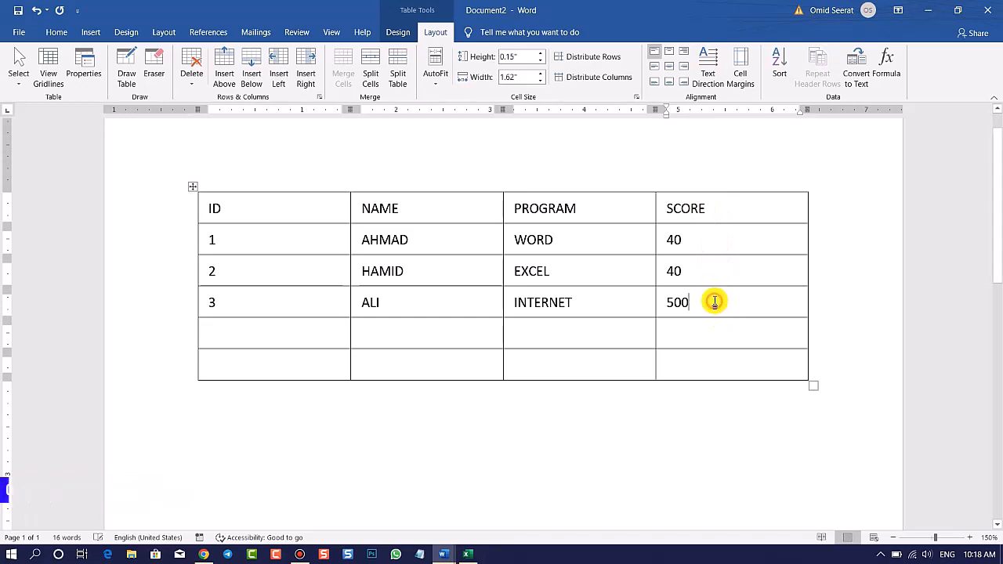
left_click(707, 324)
type("90")
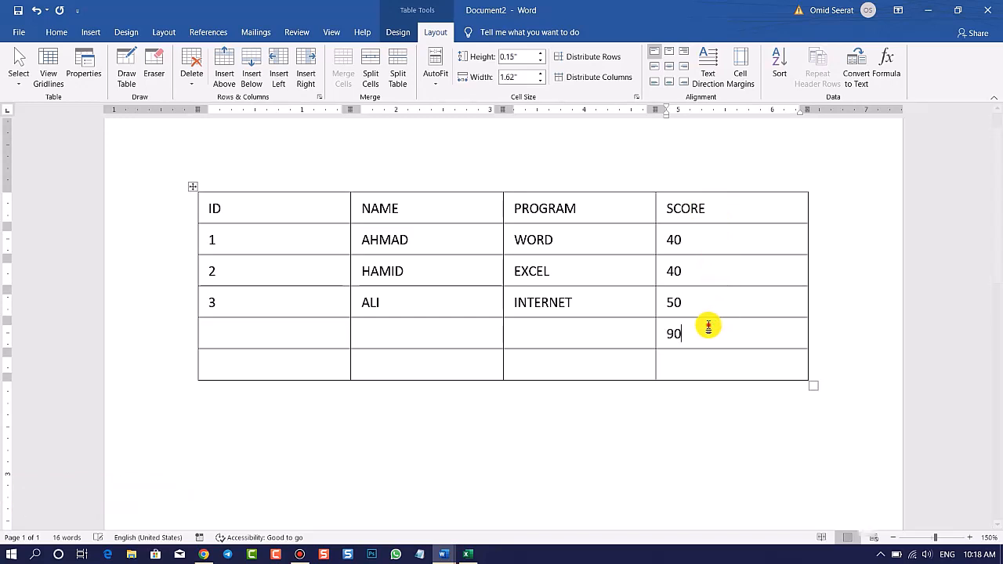
left_click(705, 358)
type("80")
left_click(648, 385)
left_click(584, 342)
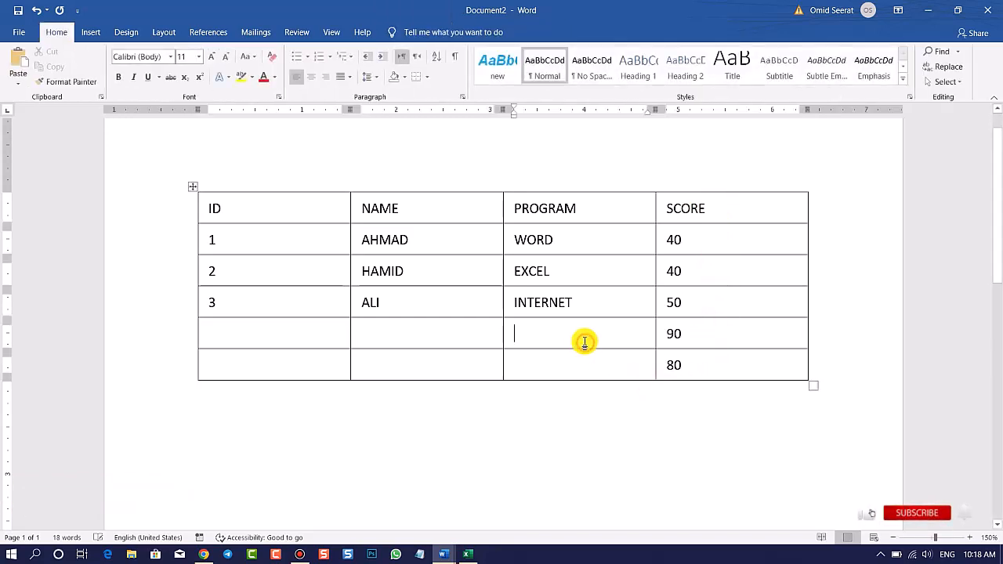
Fill in the fourth record with ID 4, a student's name and the program WINDOWS.
left_click(321, 334)
type("3")
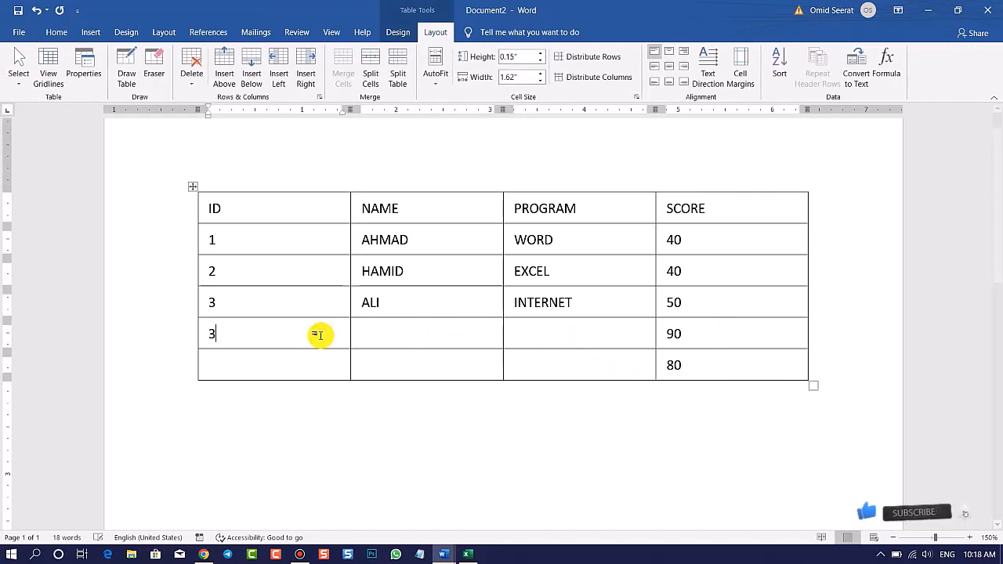
key("BackSpace")
type("4")
key("Tab")
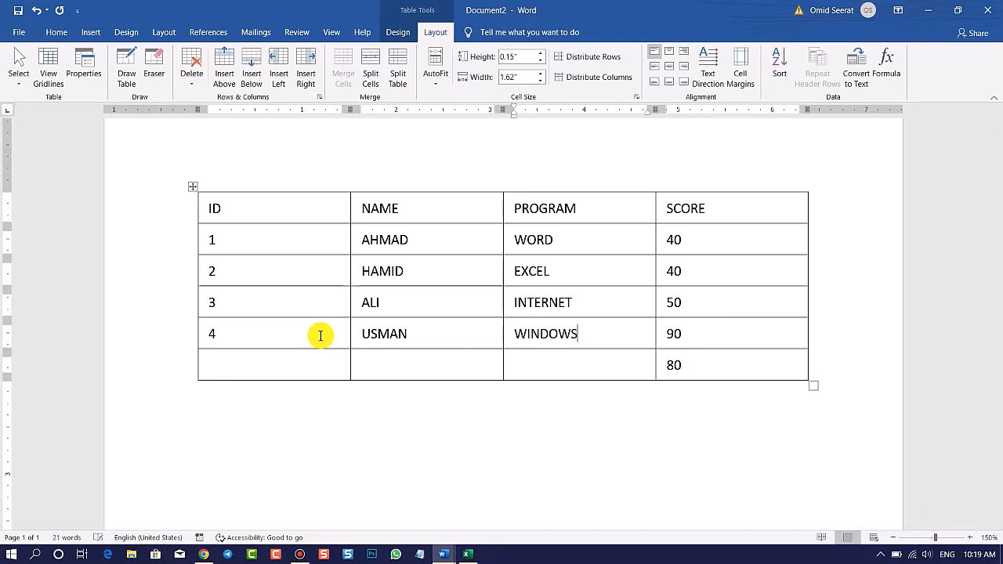
Fill in the fifth record with ID 5, a student's name and the program WORD.
key("Tab")
key("shift+Tab")
type("OMT")
key("Tab")
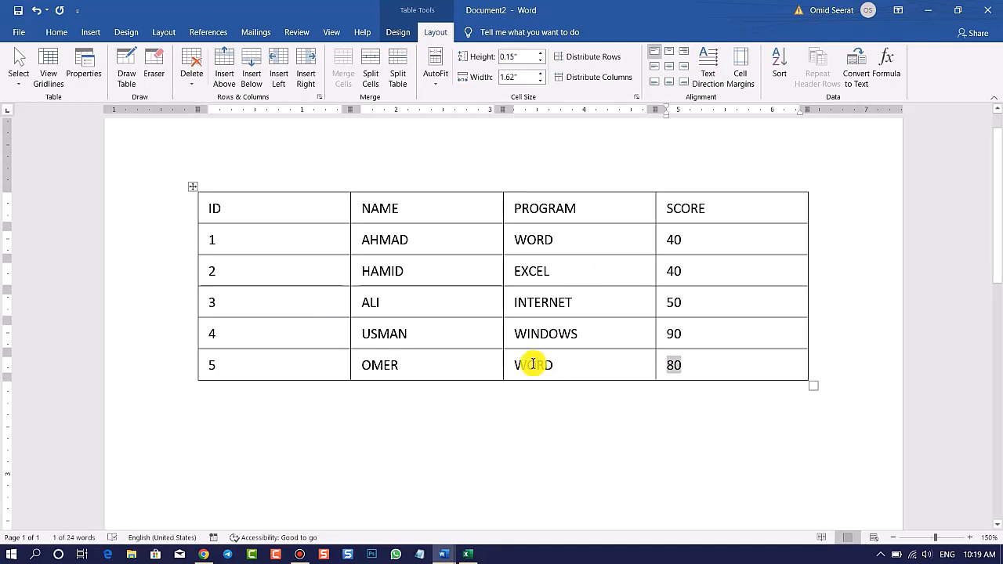
Replace the student's name in record 1 with a different name.
left_click(461, 340)
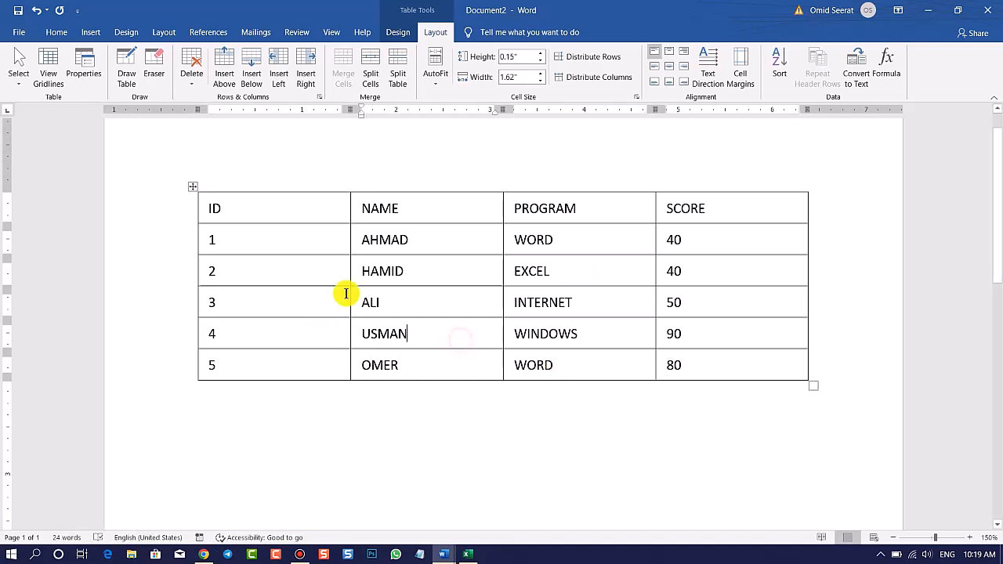
double_click(396, 239)
type("WA")
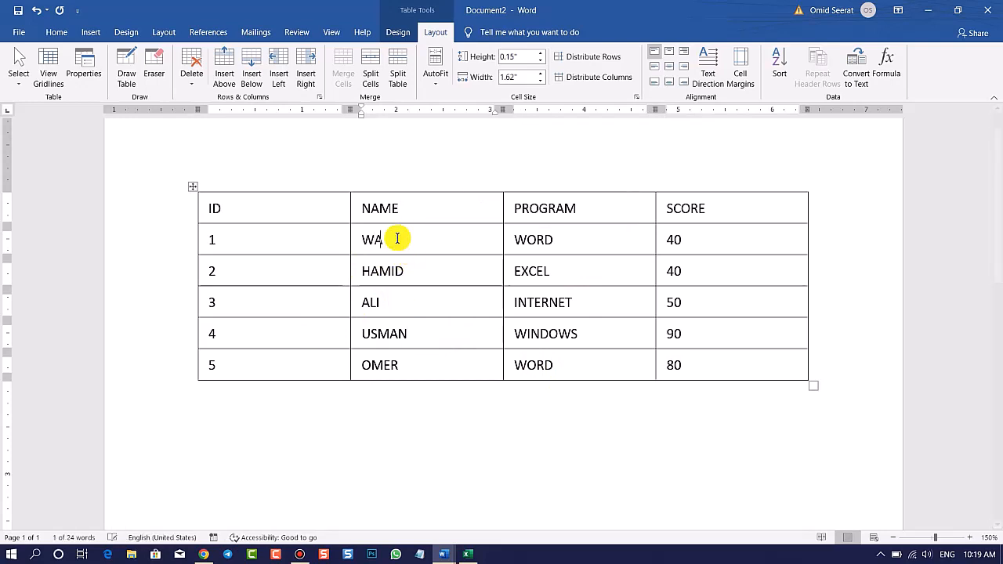
type("HIDULLAH")
left_click(458, 340)
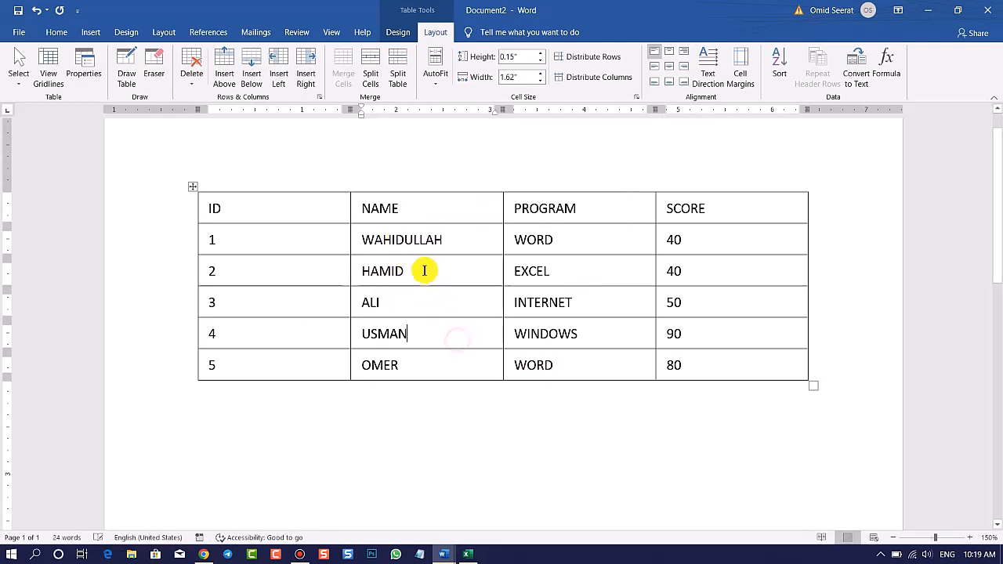
left_click(381, 307)
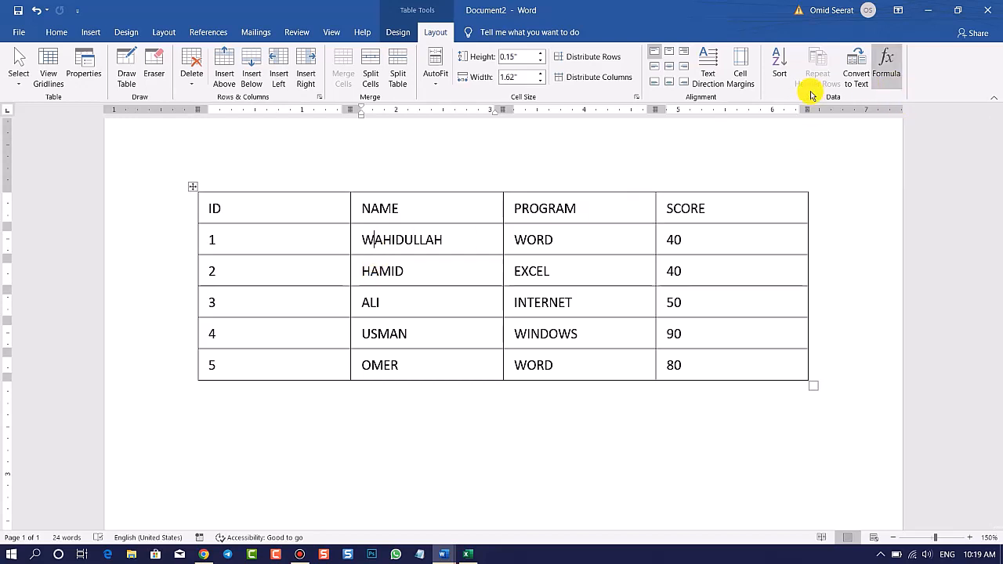
Start a sort of the student table and choose Column 2 as the first sort key.
left_click(778, 73)
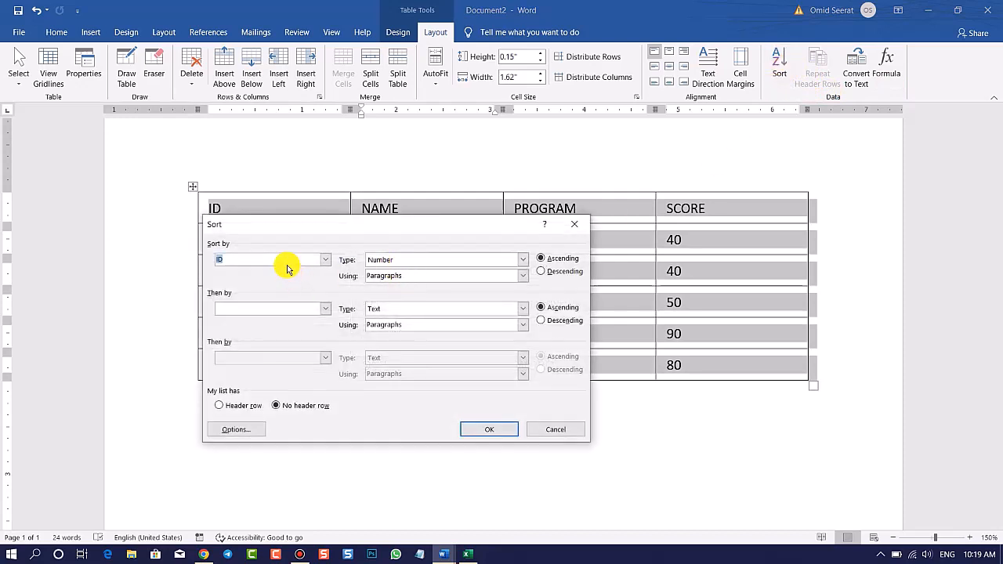
left_click(309, 259)
left_click(323, 261)
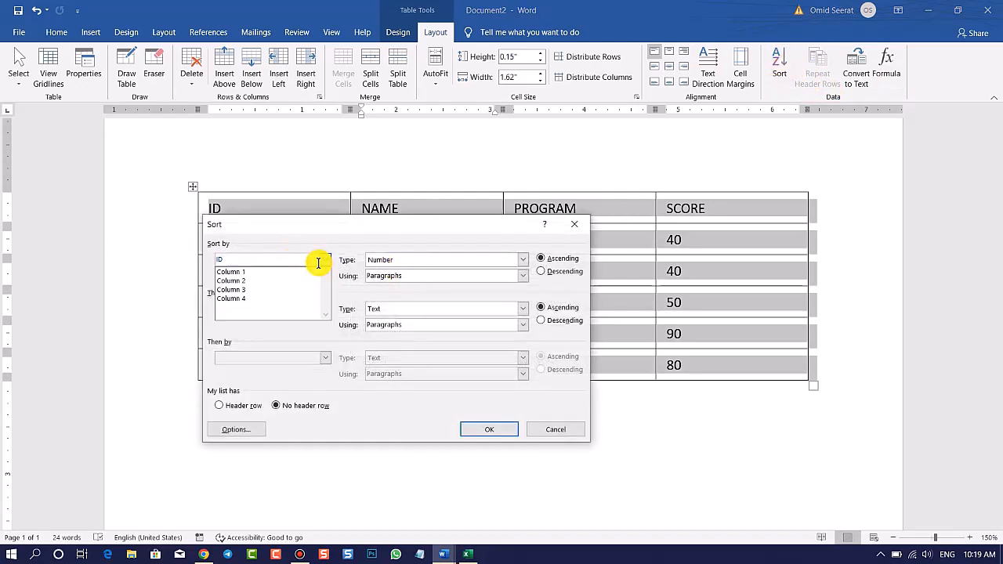
left_click(265, 231)
left_click_drag(387, 241, 535, 262)
left_click(472, 280)
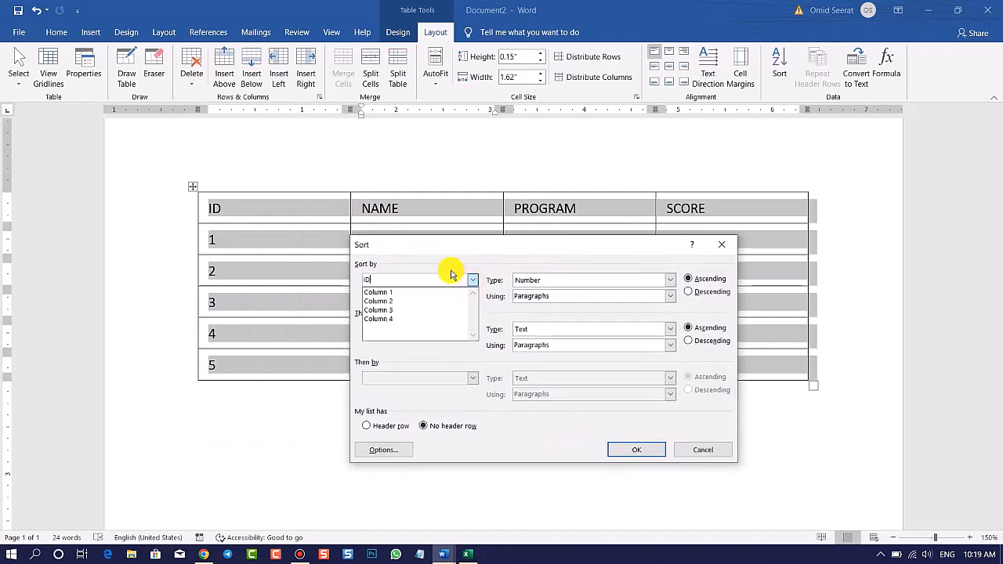
left_click(393, 301)
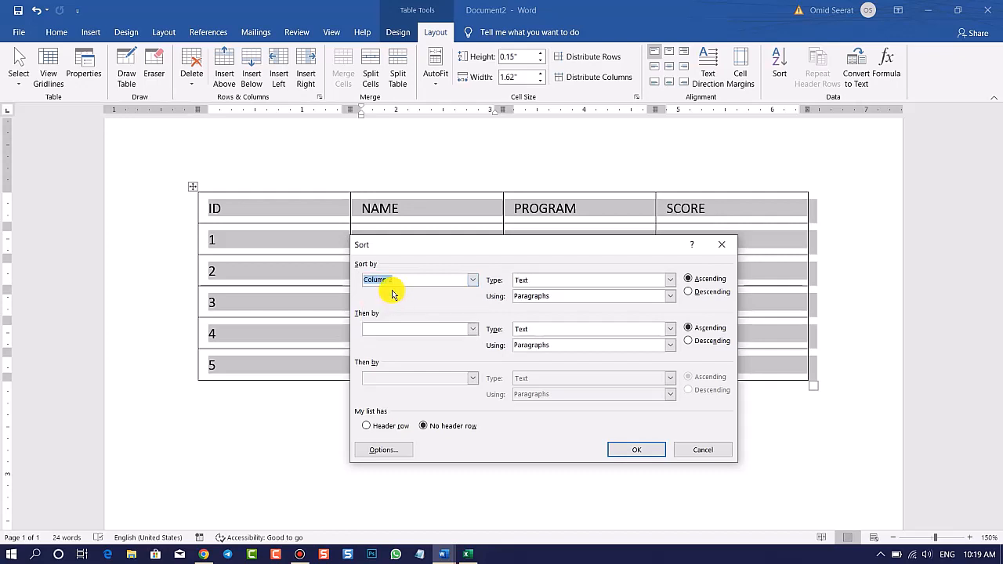
Try the Number and Date sort types, then set Text and sort the table ascending with no header row.
left_click(563, 281)
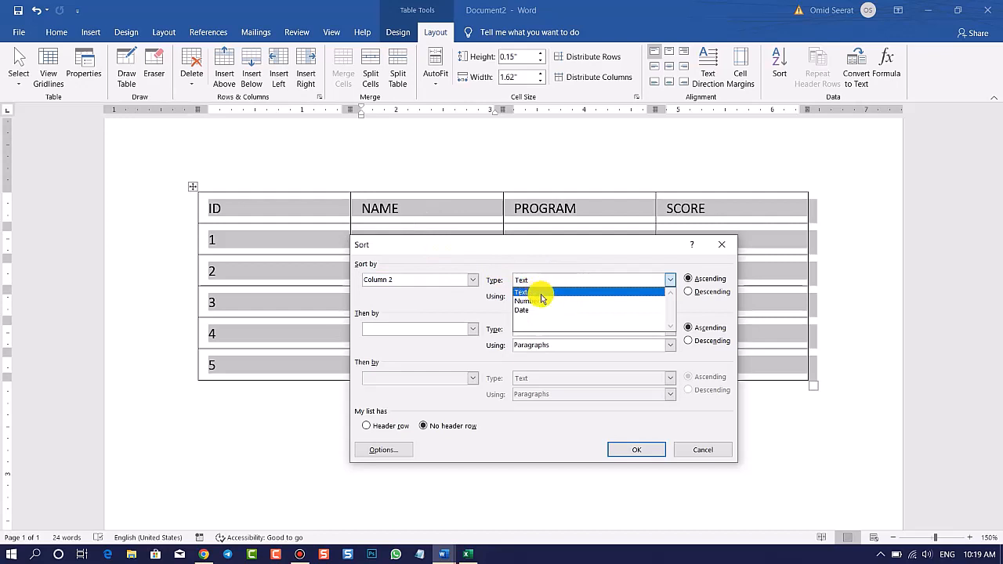
left_click(538, 301)
left_click(528, 279)
left_click(538, 300)
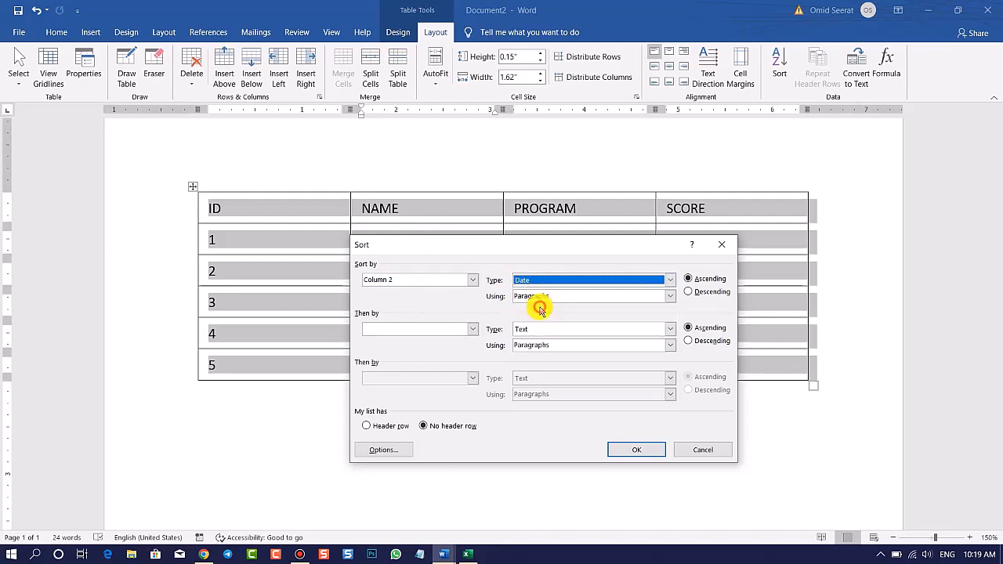
left_click(604, 280)
left_click(537, 292)
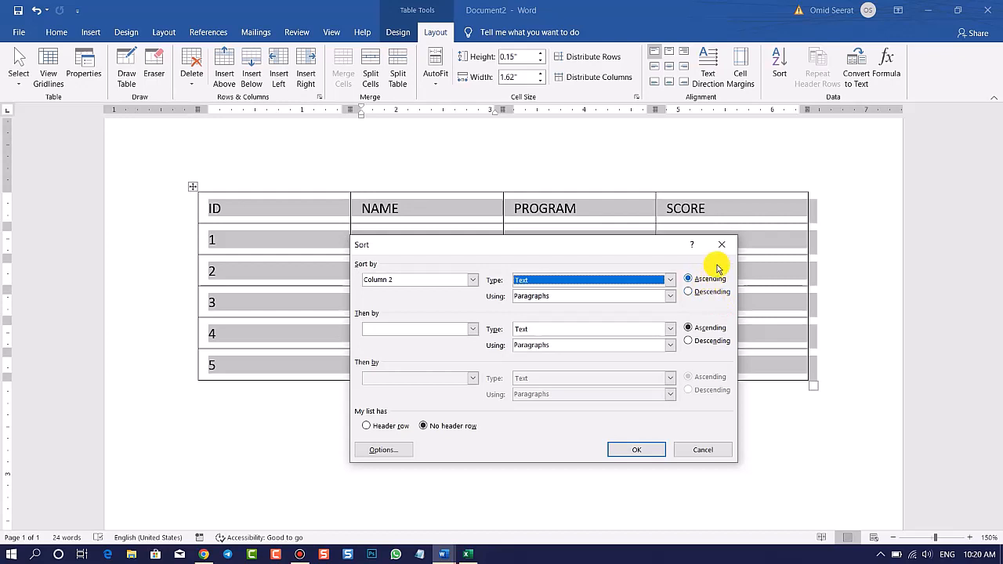
left_click(639, 450)
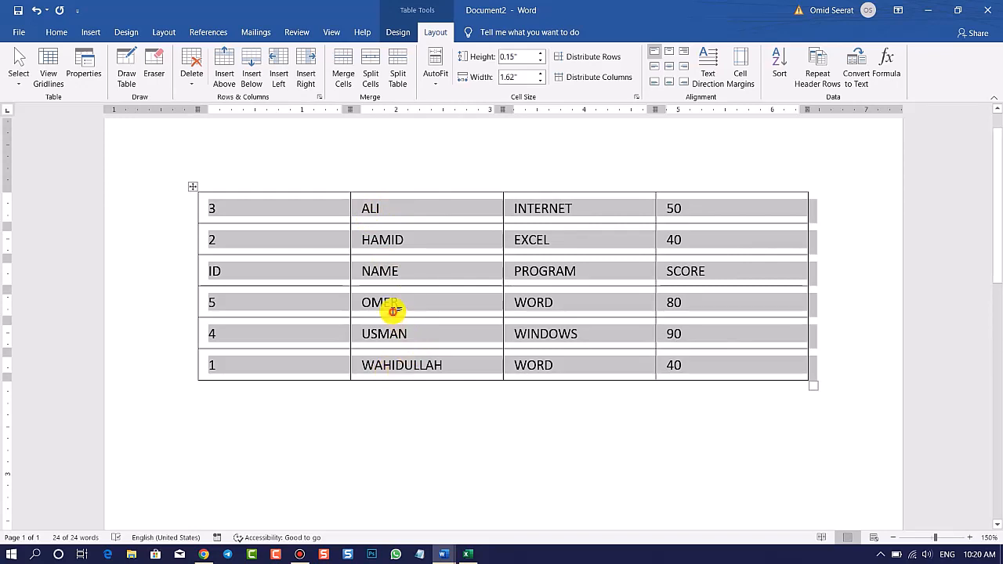
Check where the heading row ended up and undo the table sort.
left_click(392, 310)
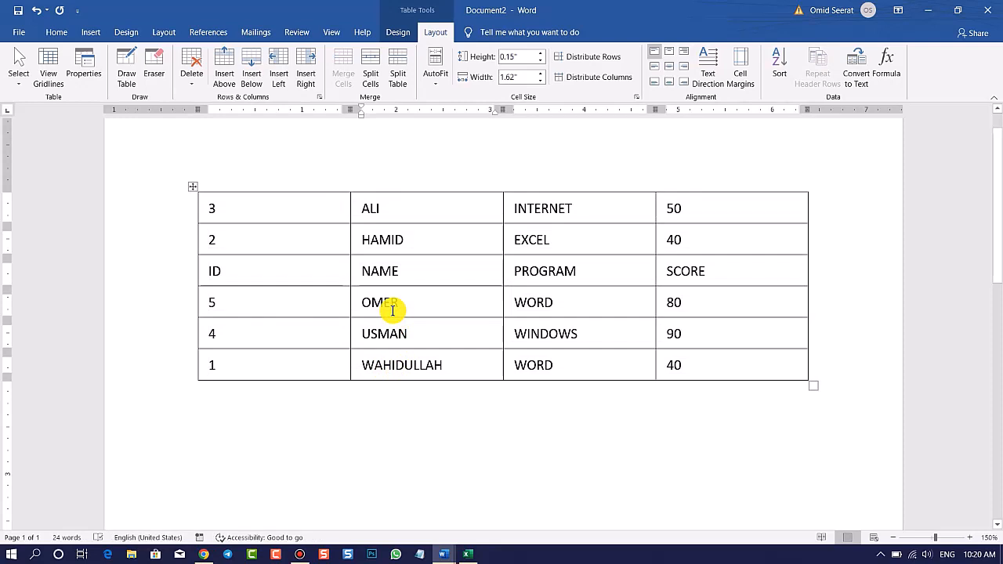
left_click_drag(278, 282, 773, 267)
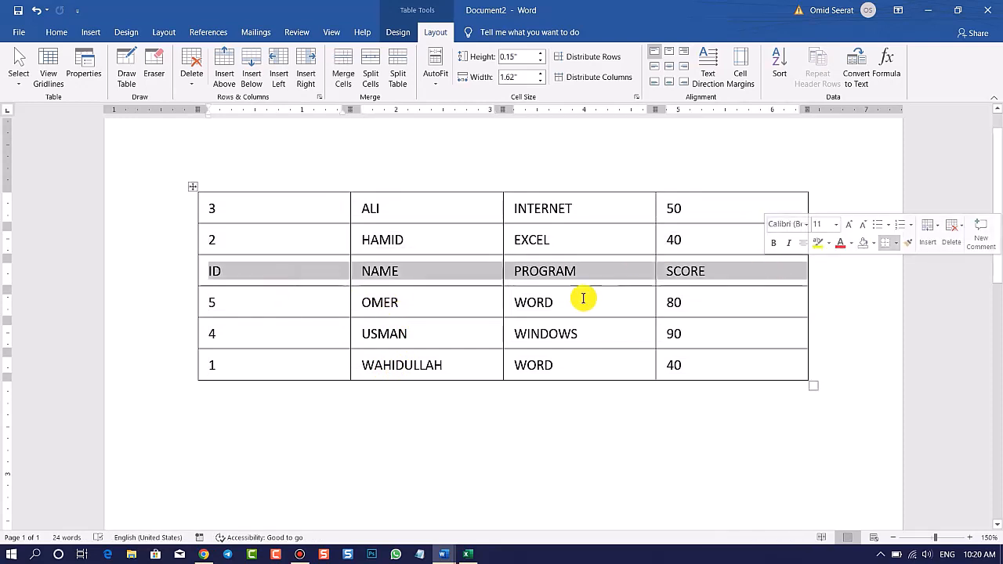
left_click(366, 279)
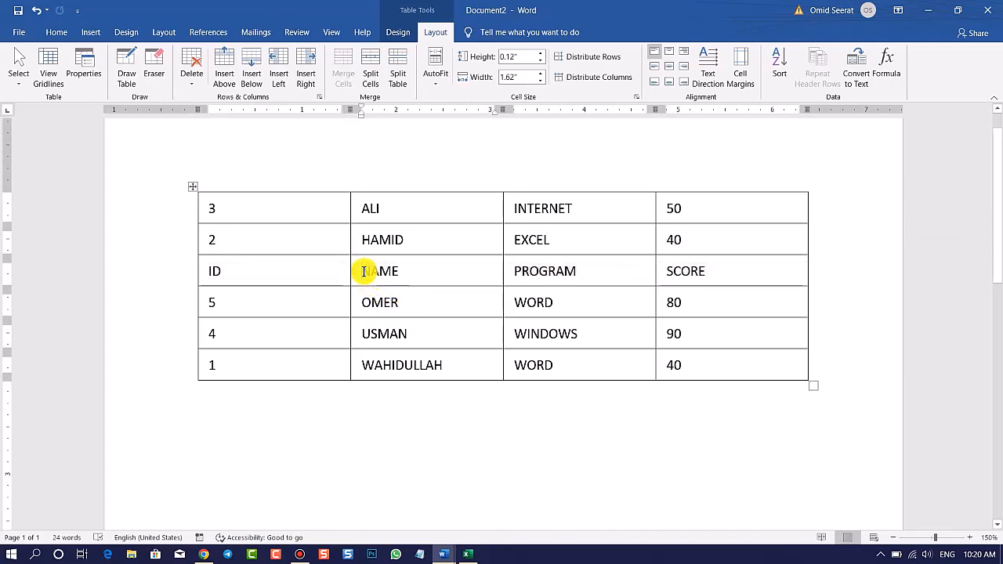
key("ctrl+z")
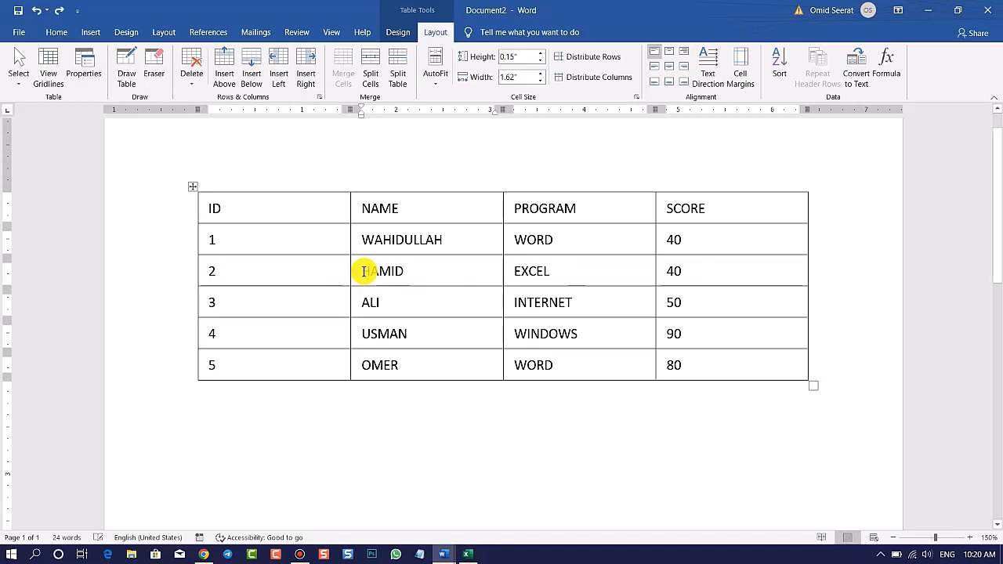
Sort the table by NAME as text in ascending order, treating the first row as a header row.
left_click(779, 69)
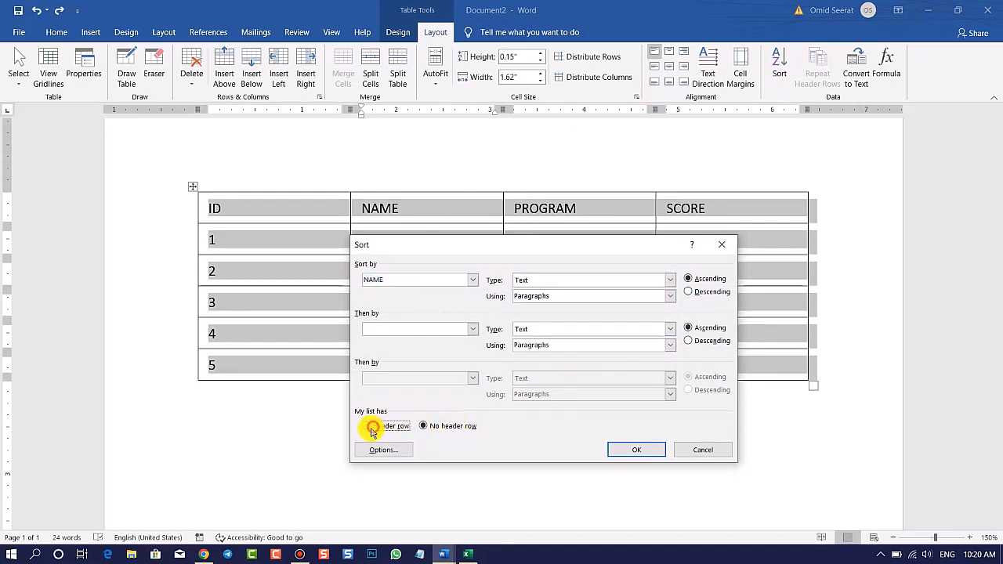
left_click(637, 449)
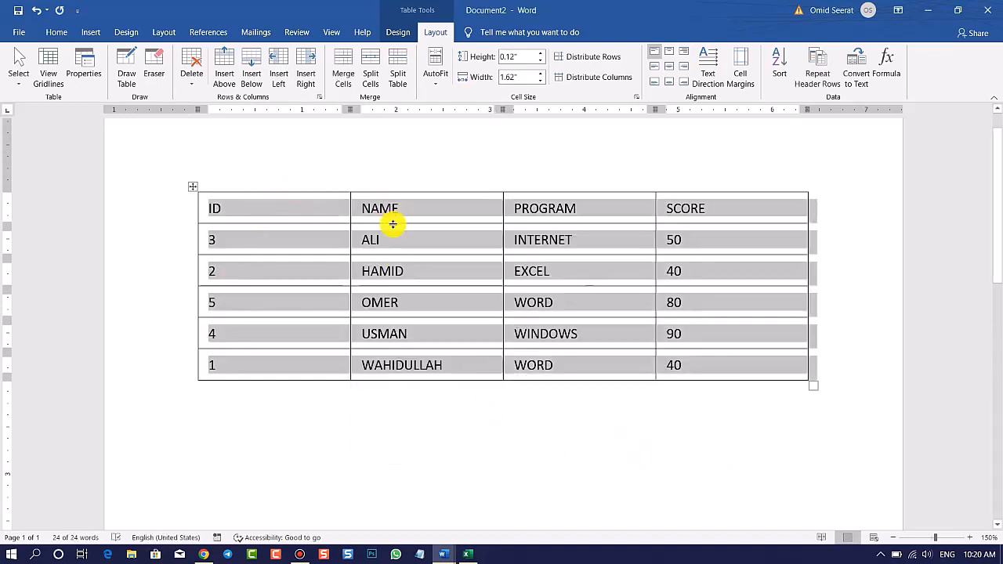
left_click(382, 275)
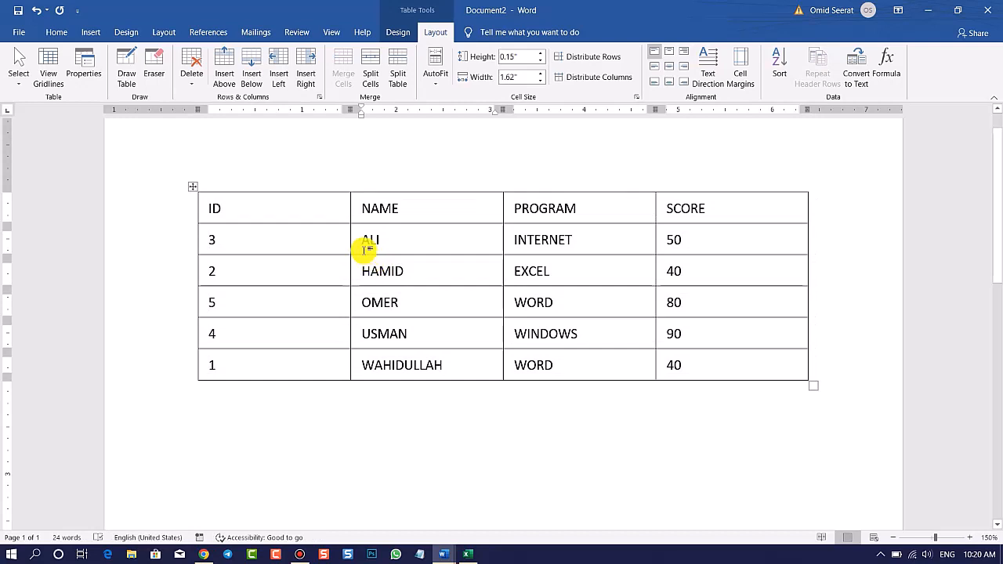
Examine the first record below the headings to check that its ID, name, program and score stayed together.
left_click_drag(379, 239, 368, 238)
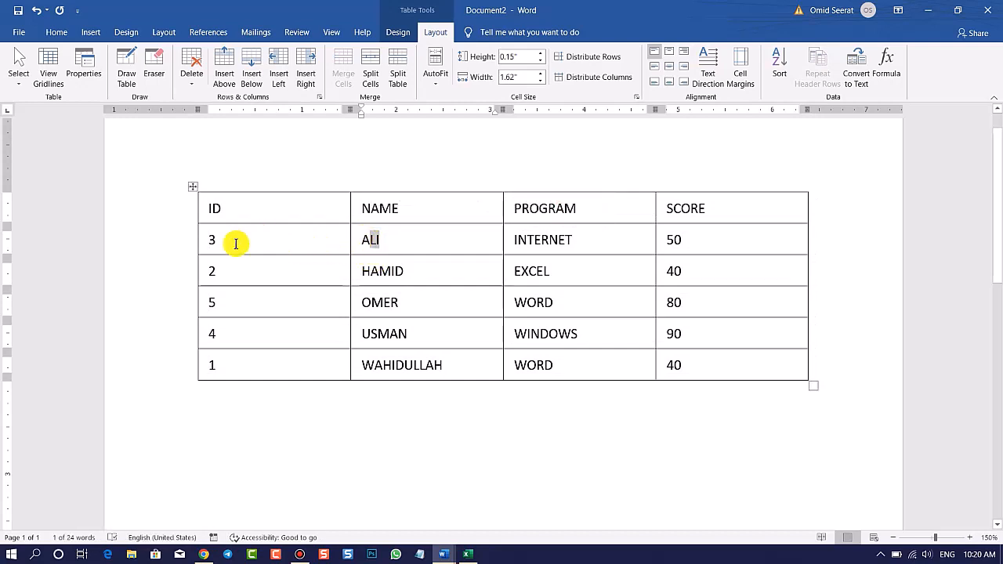
left_click_drag(219, 245, 209, 242)
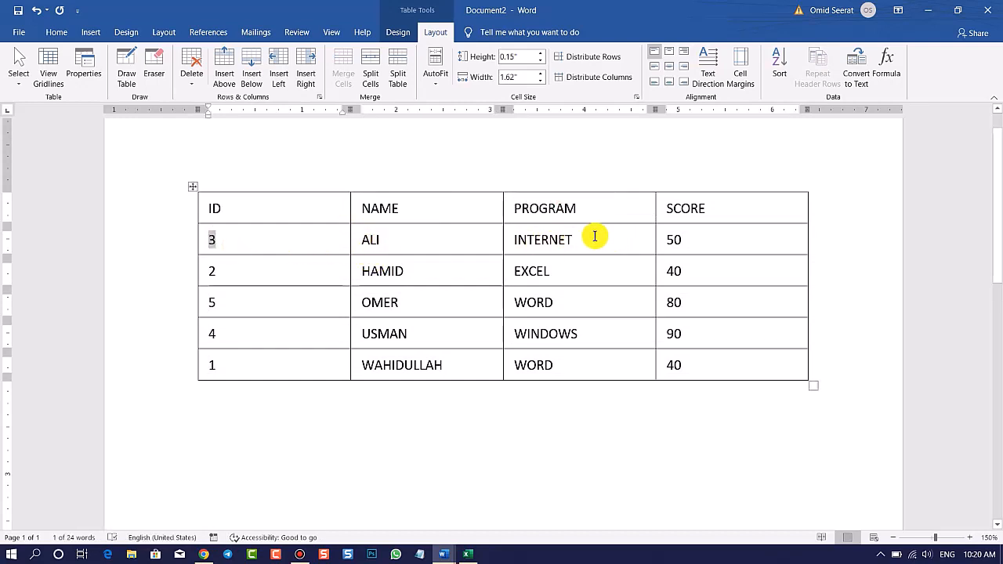
left_click_drag(584, 239, 512, 238)
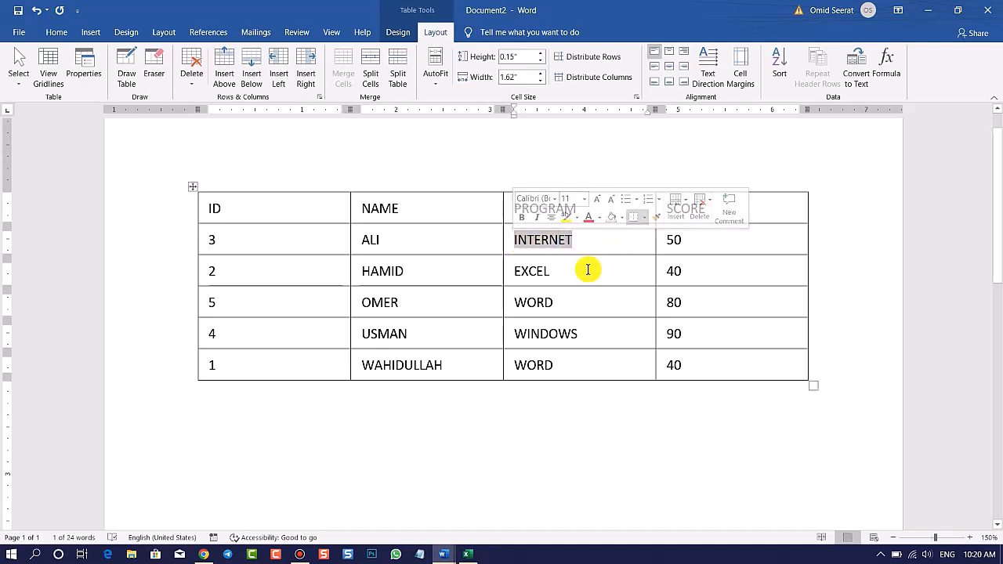
left_click_drag(688, 238, 661, 243)
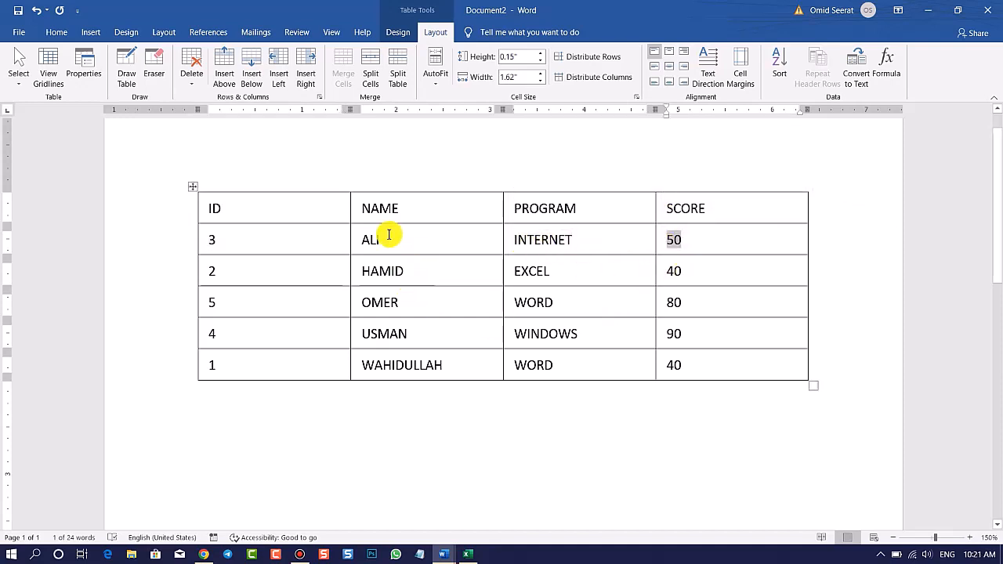
left_click_drag(389, 236, 365, 231)
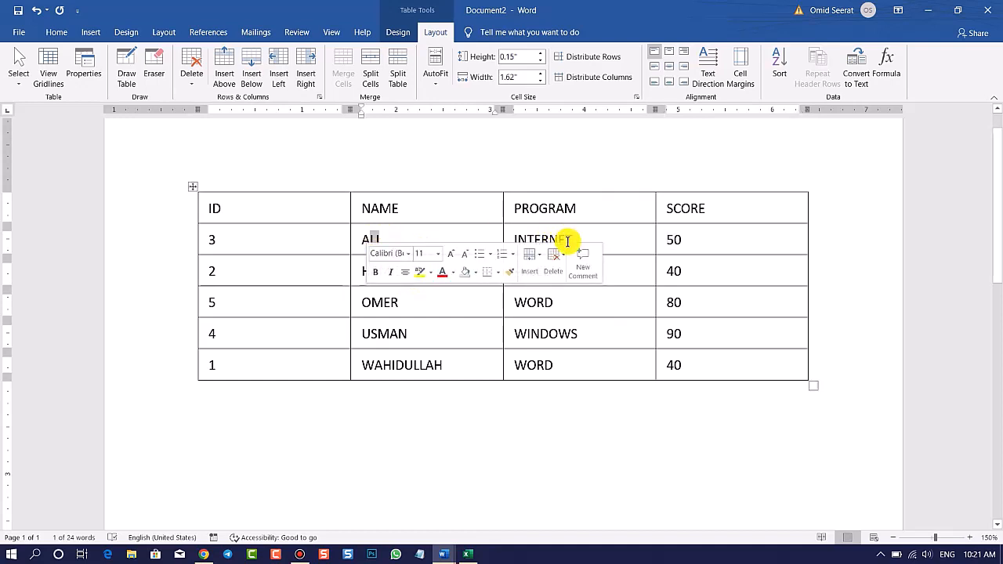
left_click_drag(224, 242, 197, 244)
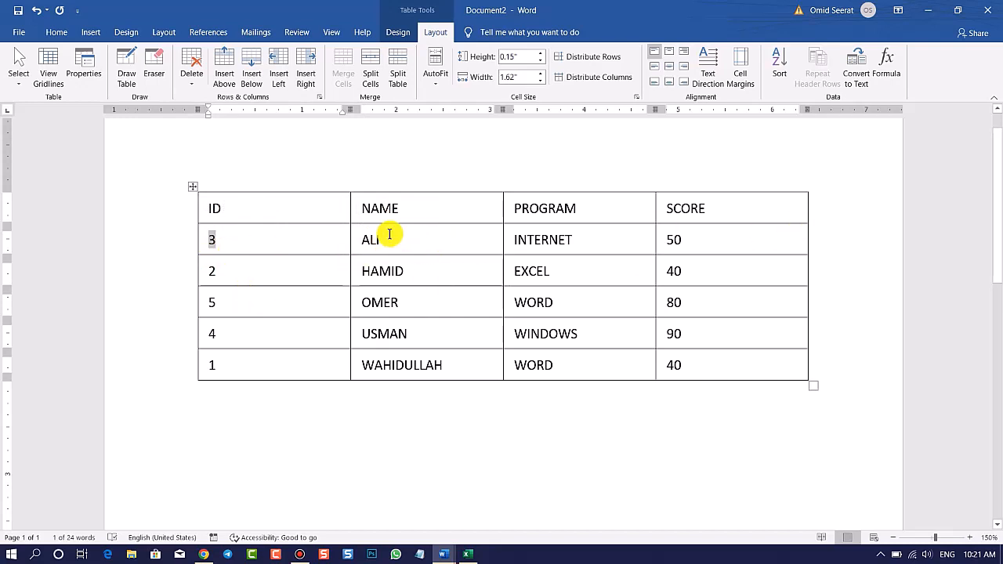
left_click(430, 242)
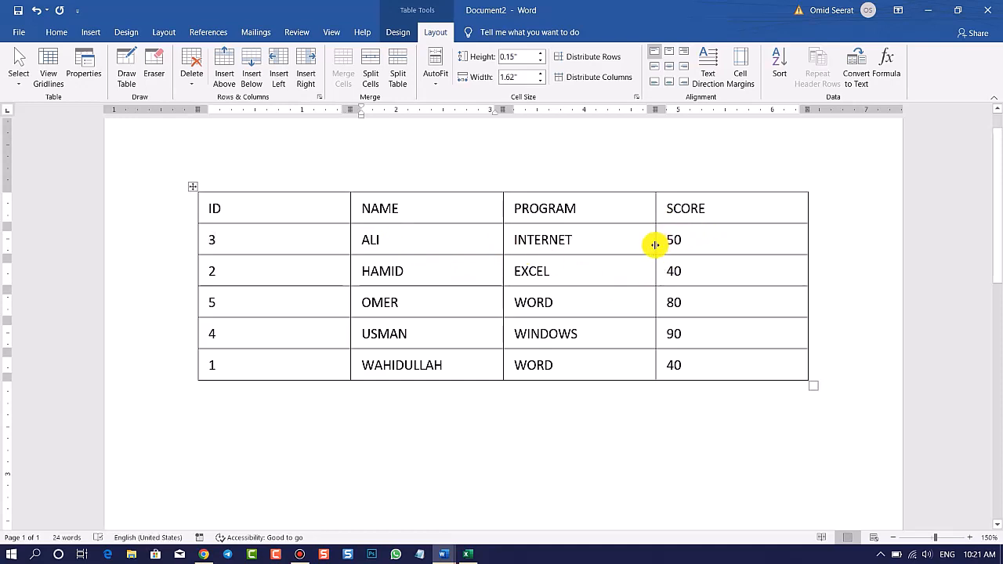
Undo the table sort by NAME so the records return to their original ID order.
left_click_drag(253, 235, 736, 244)
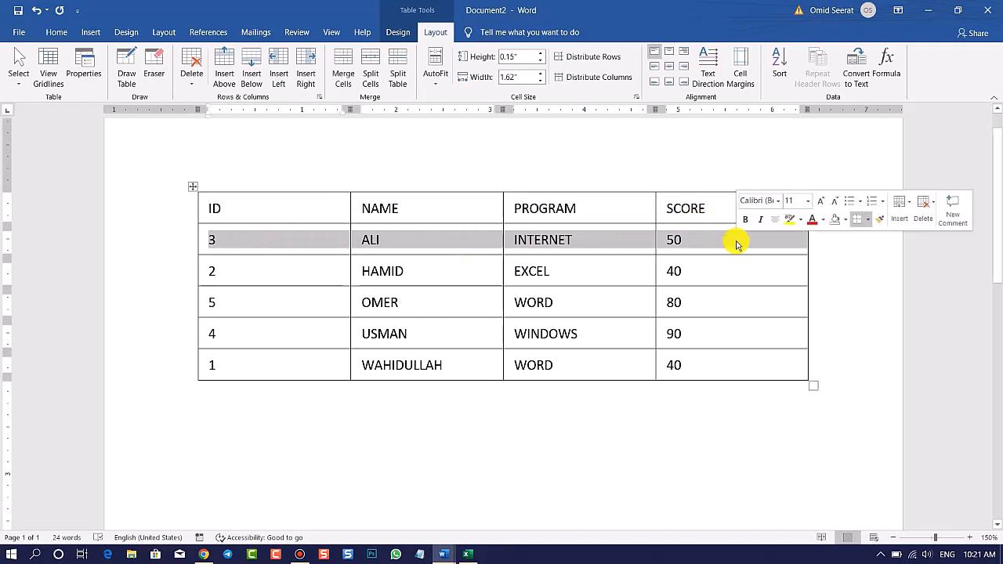
key("ctrl+z")
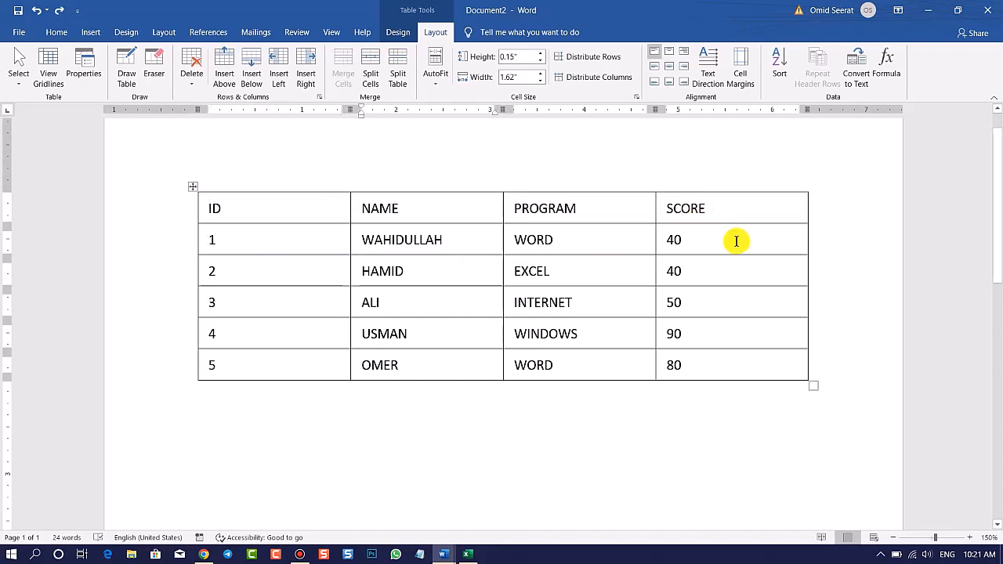
left_click(779, 64)
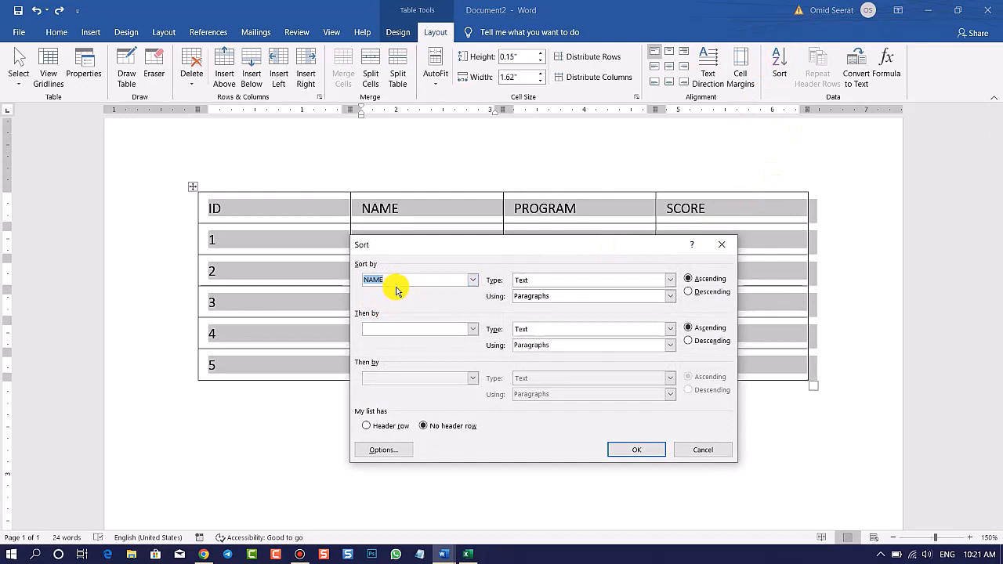
left_click(725, 249)
Examine the SCORE column values across the five student records.
left_click_drag(700, 233, 754, 373)
left_click(701, 309)
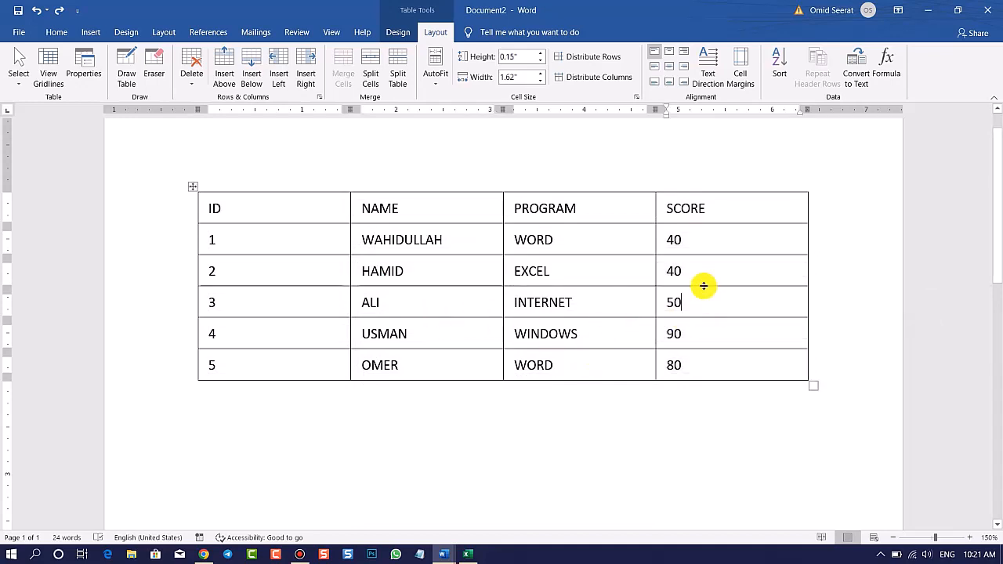
left_click(694, 231)
left_click(685, 362)
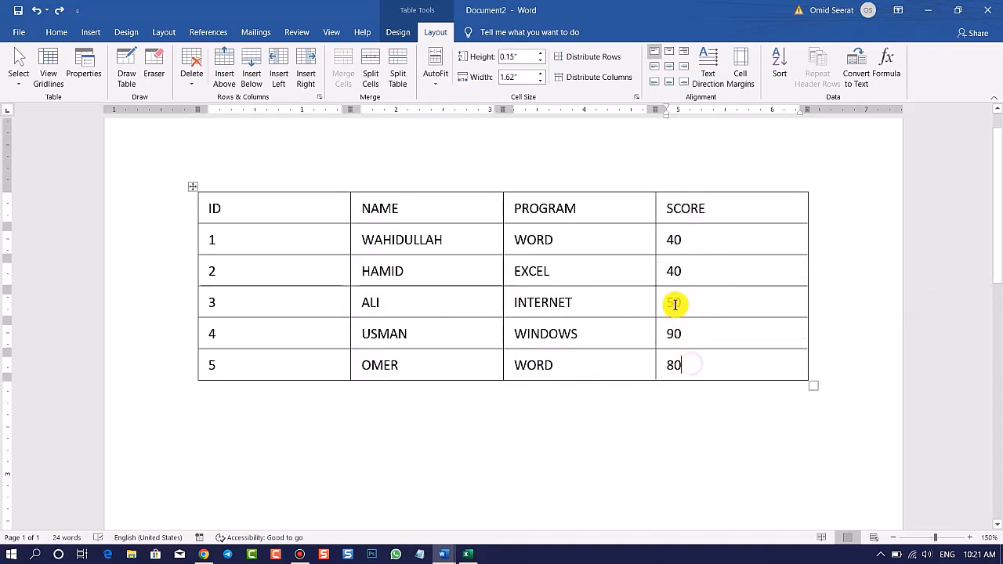
left_click(680, 259)
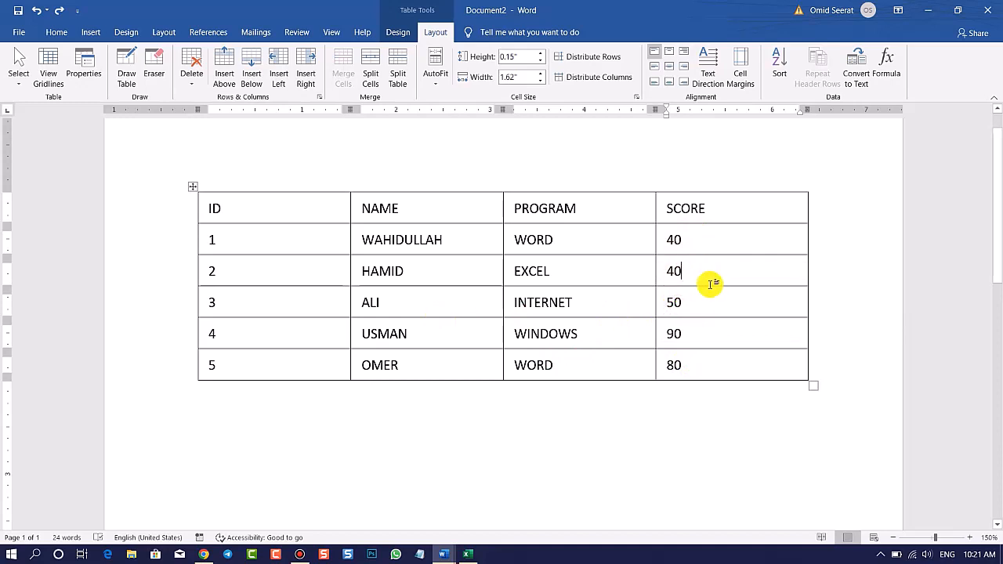
left_click_drag(697, 239, 729, 374)
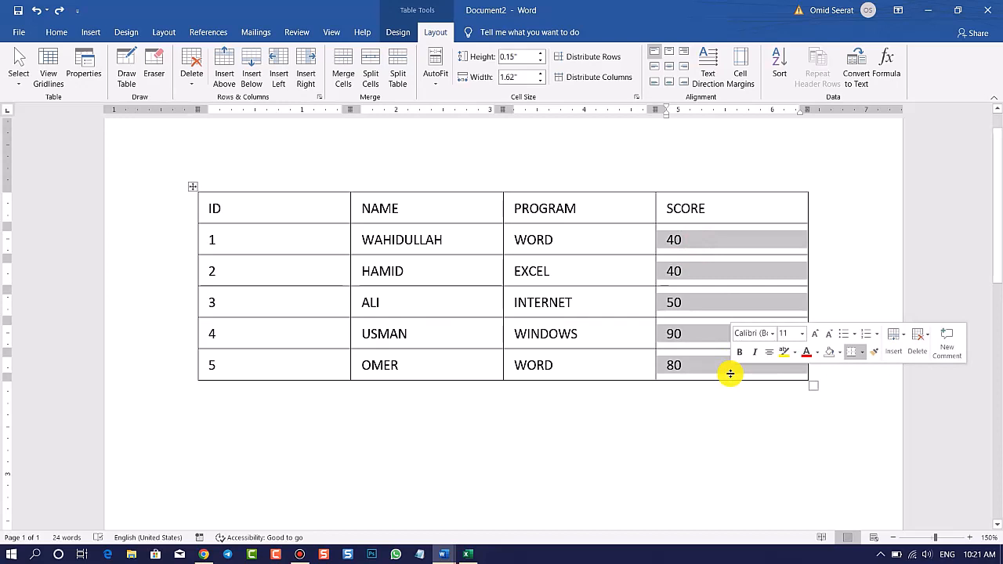
left_click(700, 243)
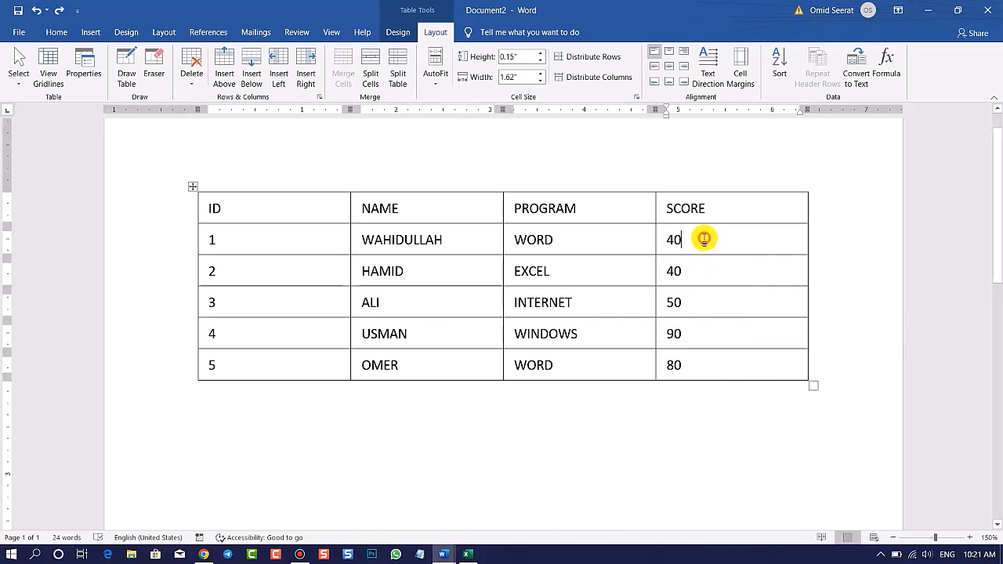
Sort the table by SCORE as numbers in descending order, treating the first row as a header row.
left_click(774, 61)
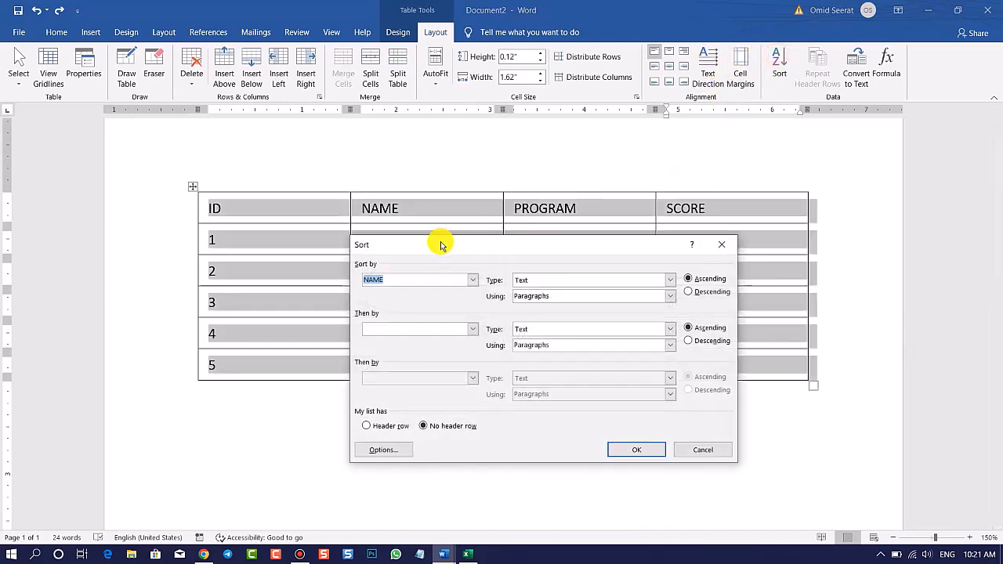
left_click(473, 280)
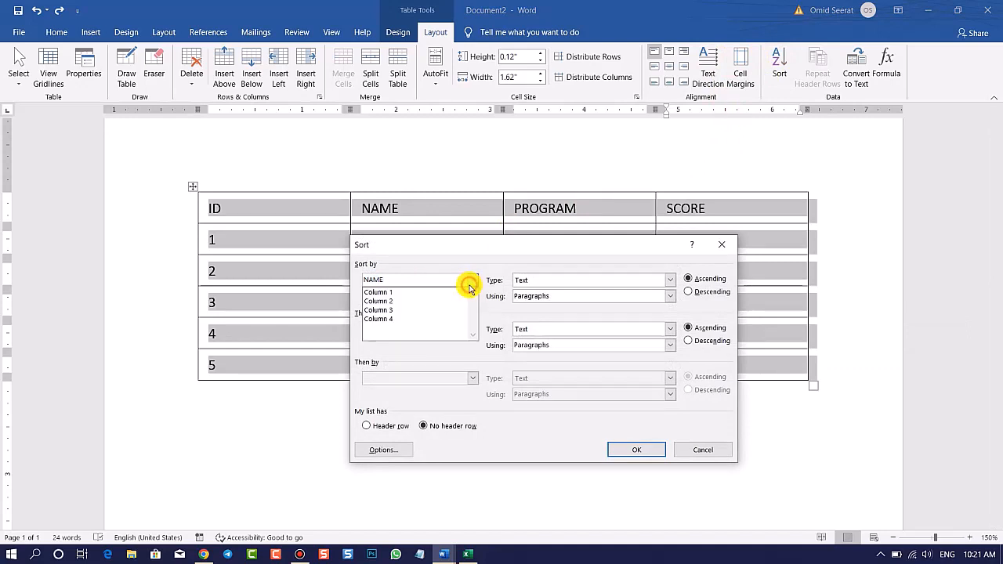
left_click(398, 320)
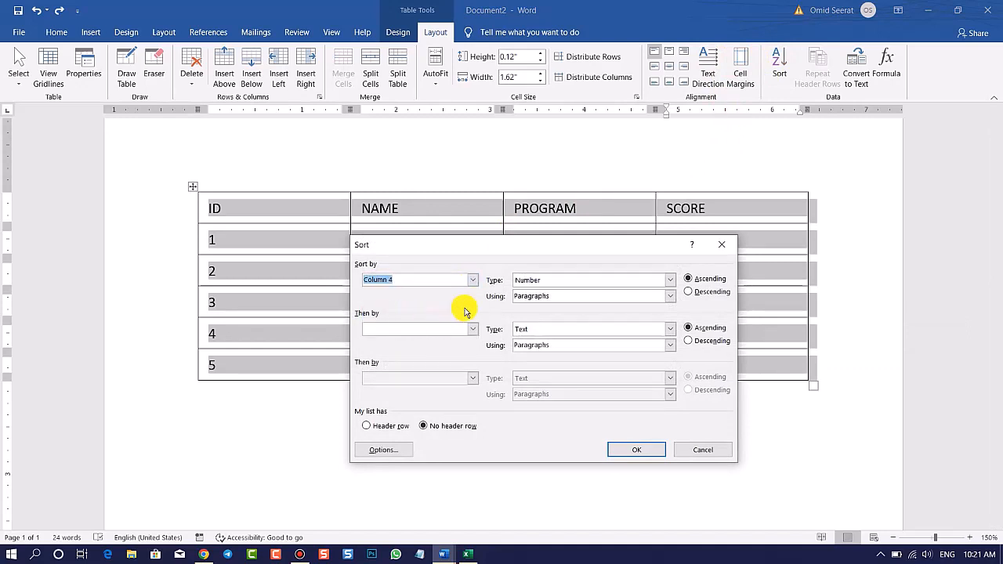
left_click(560, 281)
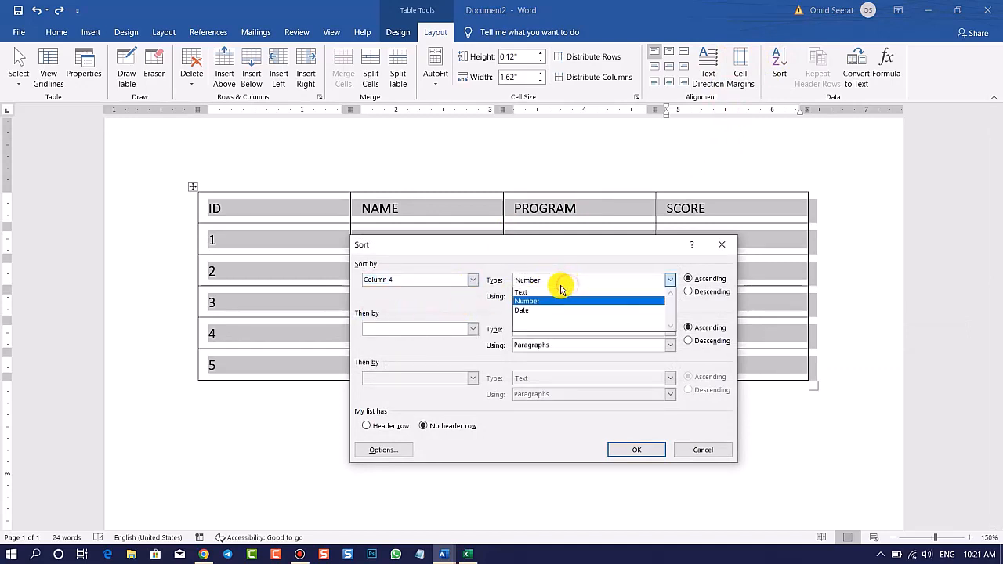
left_click(519, 288)
left_click(532, 280)
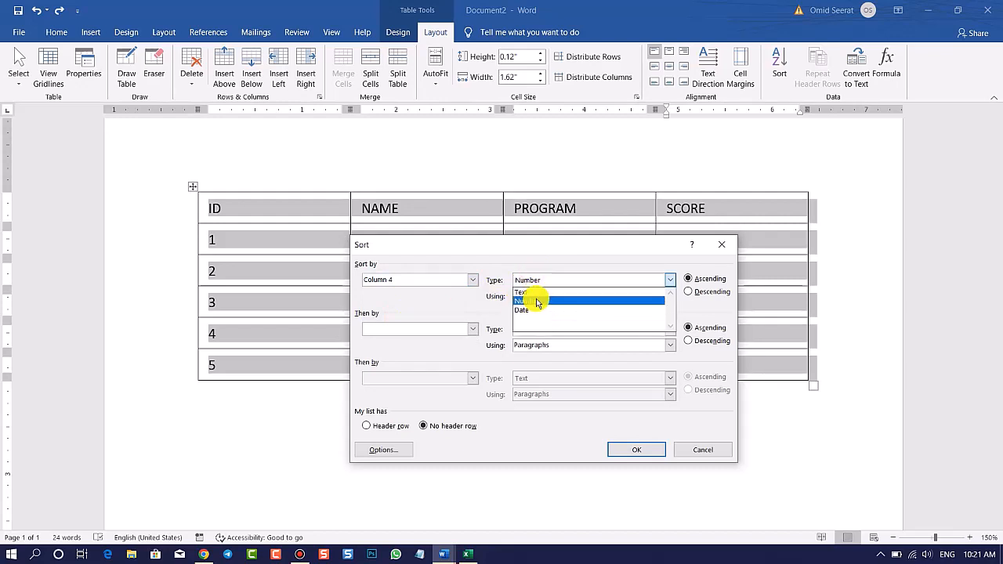
left_click(536, 292)
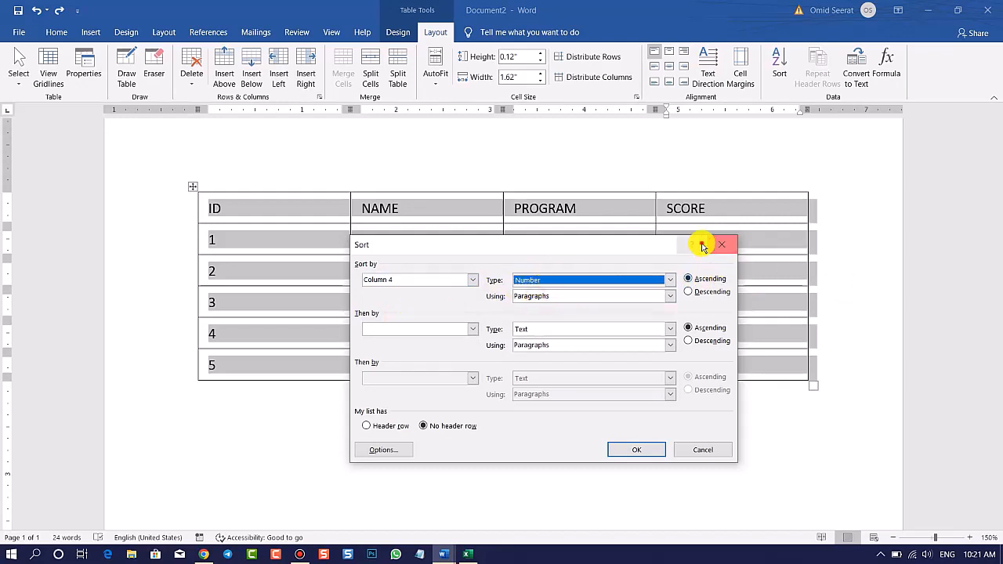
left_click_drag(638, 249, 543, 253)
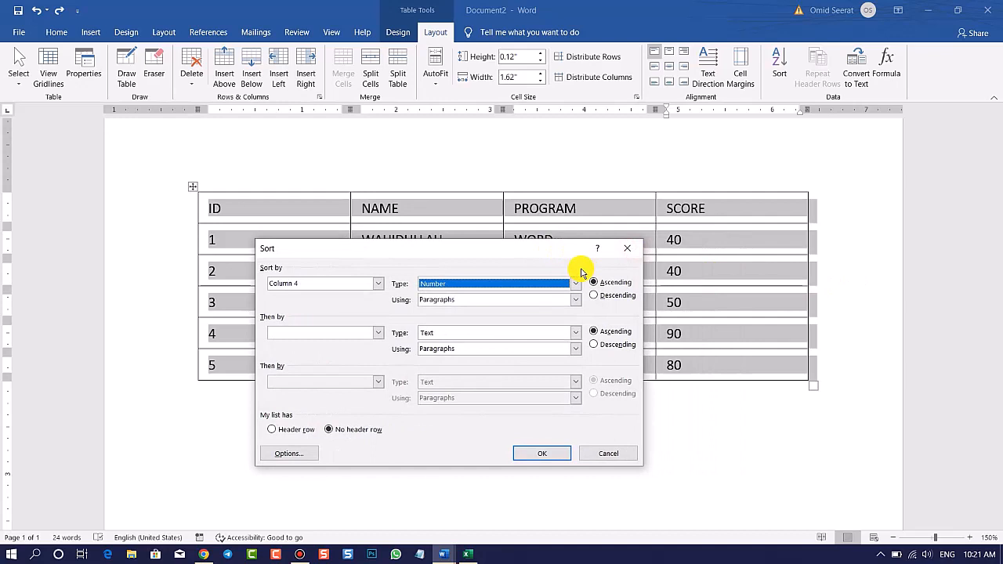
left_click(613, 301)
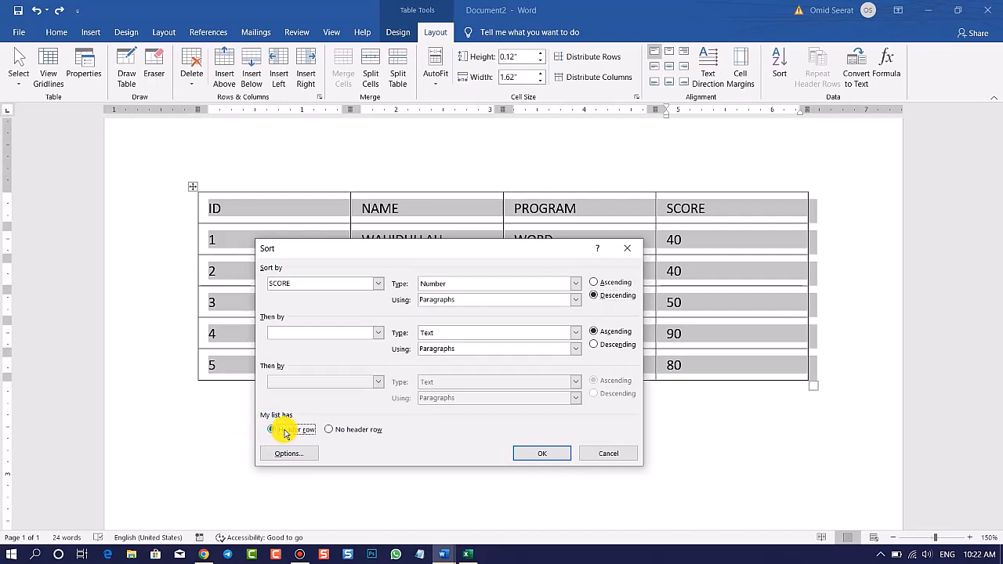
left_click(540, 452)
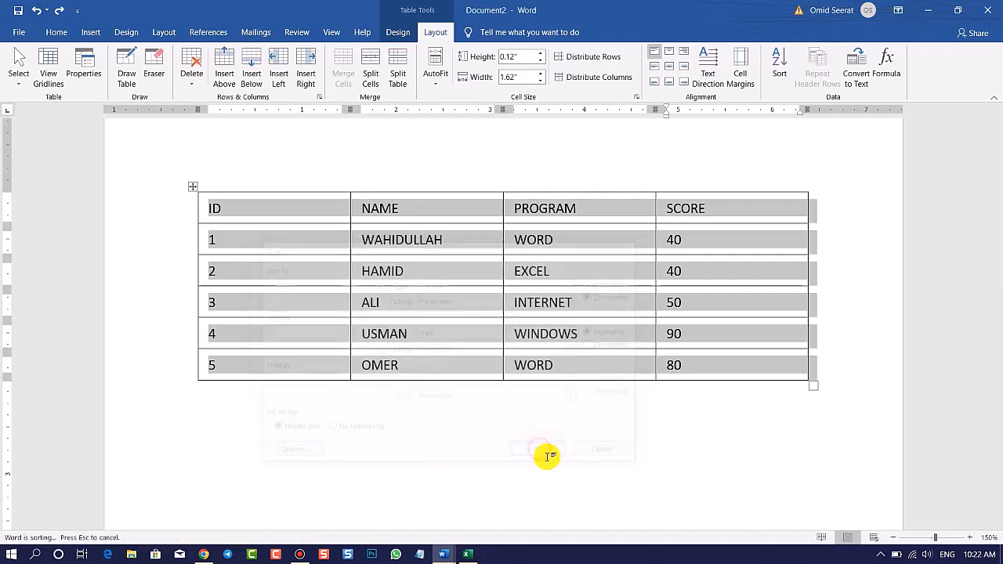
Check the SCORE values of the first and last records in the sorted table.
left_click(680, 238)
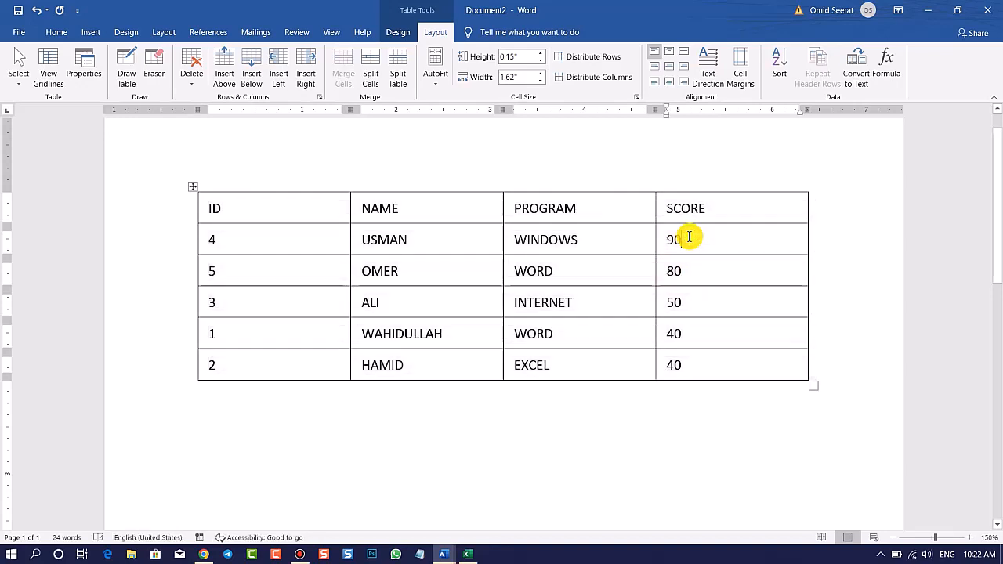
double_click(662, 235)
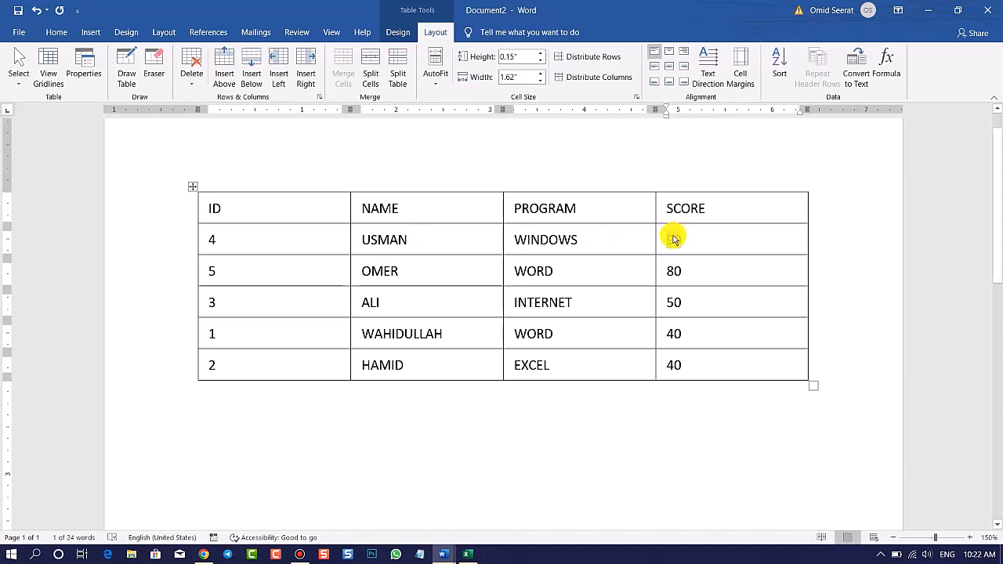
left_click_drag(685, 239, 670, 233)
left_click_drag(684, 365, 668, 368)
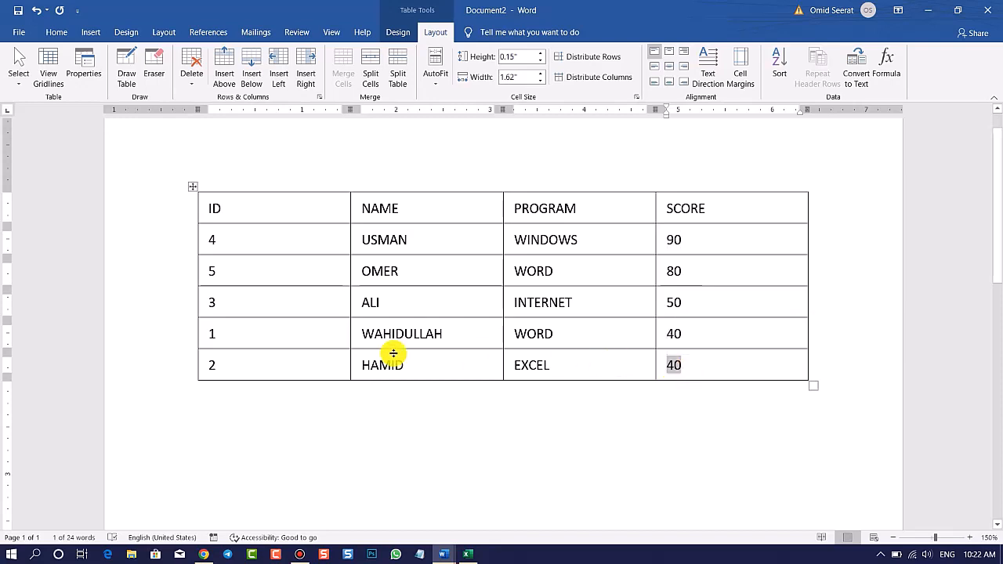
Look through the available sort types for the selected score and leave without sorting.
left_click(778, 66)
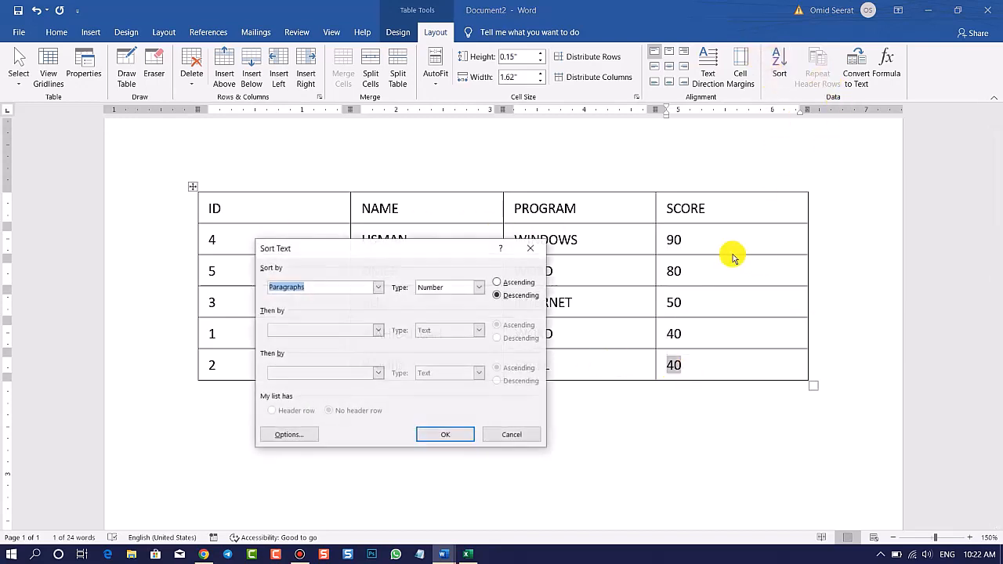
left_click(441, 286)
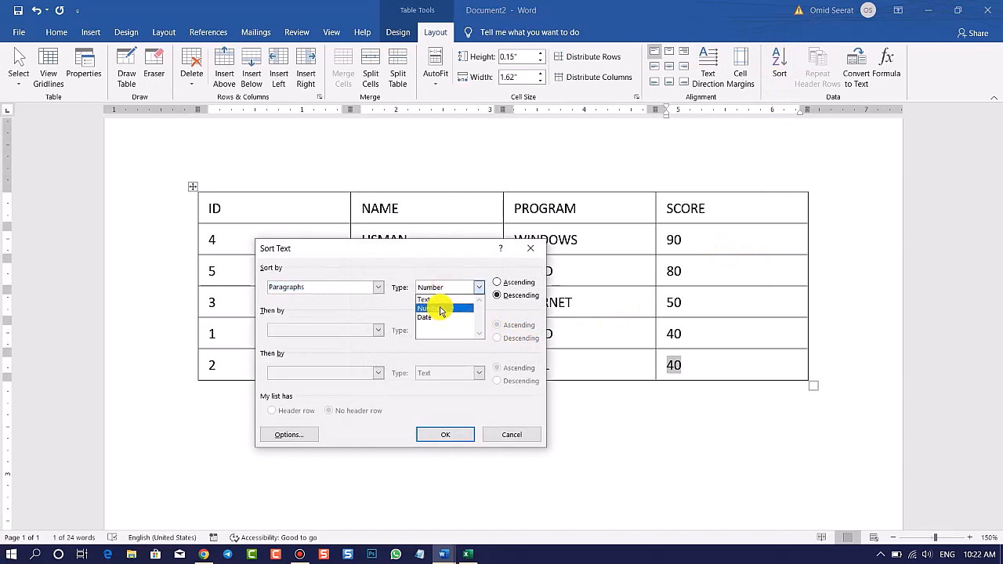
left_click(520, 259)
left_click(530, 248)
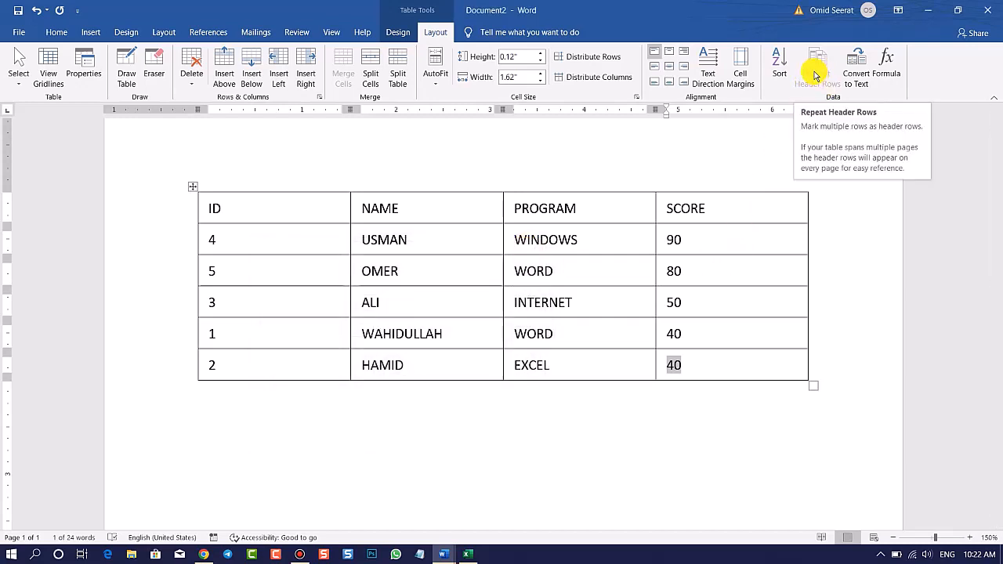
Add empty rows below the last record until the table continues onto a second page.
left_click(629, 369)
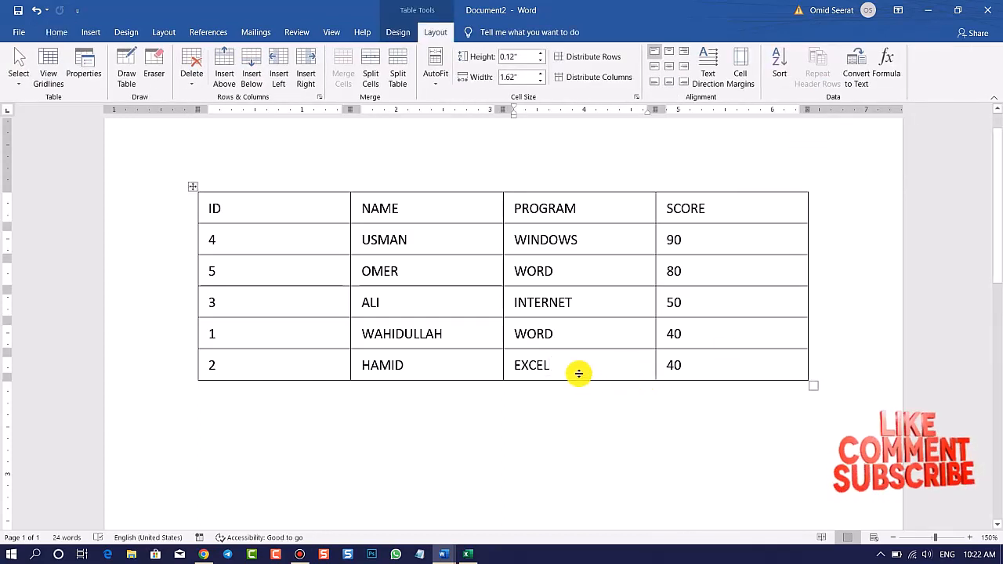
key("Tab")
key("Tab")
key("Tab")
key("Tab")
key("Tab")
key("Tab")
key("Tab")
key("Tab")
key("Tab")
key("Tab")
key("Tab")
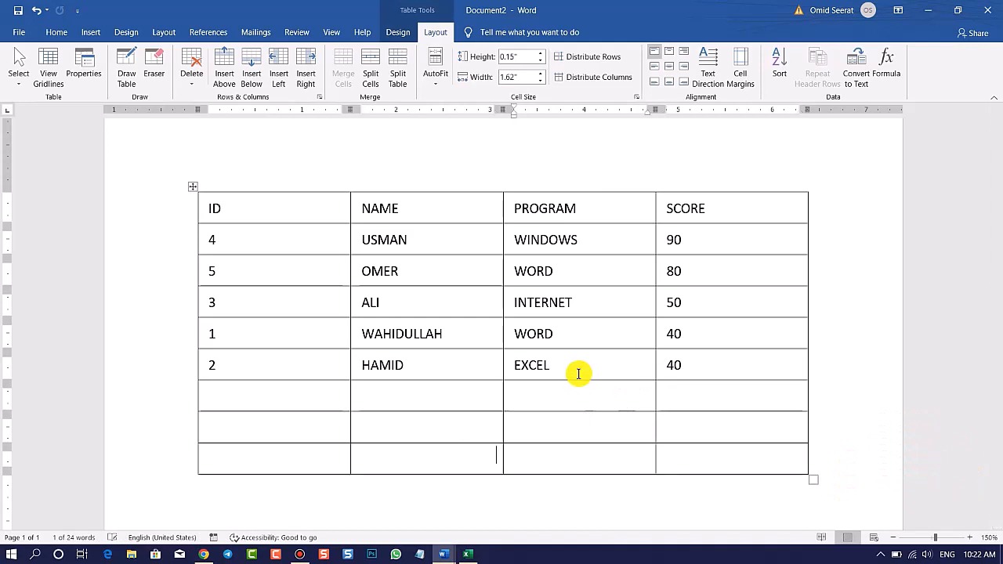
key("Tab")
key("Tab")
key("Tab")
key("Tab")
key("Tab")
key("Tab")
key("Tab")
key("Tab")
key("Tab")
key("Tab")
key("Tab")
key("Tab")
key("Tab")
key("Tab")
key("Tab")
key("Tab")
key("Tab")
key("Tab")
key("Tab")
key("Tab")
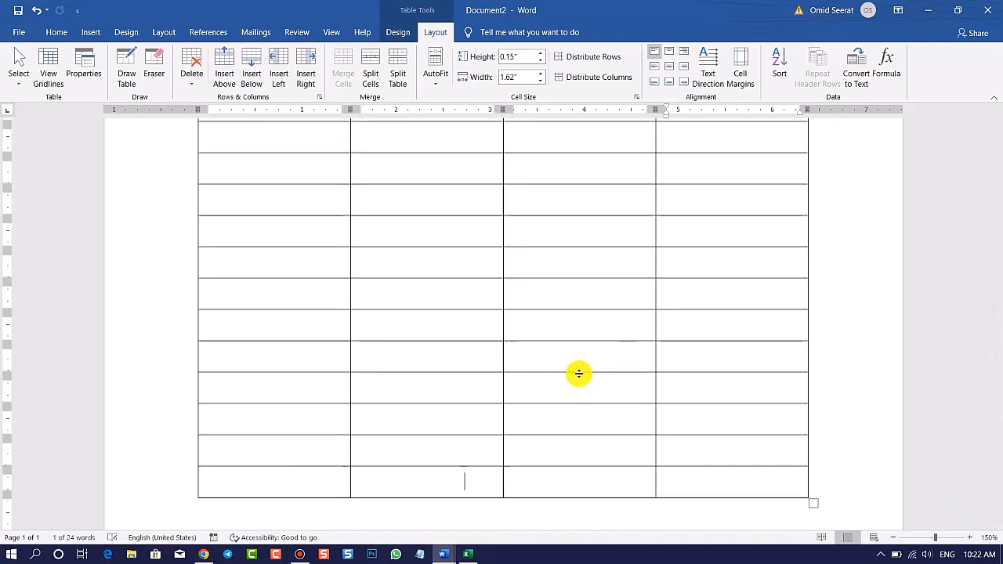
key("Tab")
key("Tab")
key("Tab")
key("Tab")
key("Tab")
key("Tab")
key("Tab")
key("Tab")
key("Tab")
key("Tab")
key("Tab")
key("Tab")
key("Tab")
key("Tab")
key("Tab")
key("Tab")
key("Tab")
key("Tab")
key("Tab")
key("Tab")
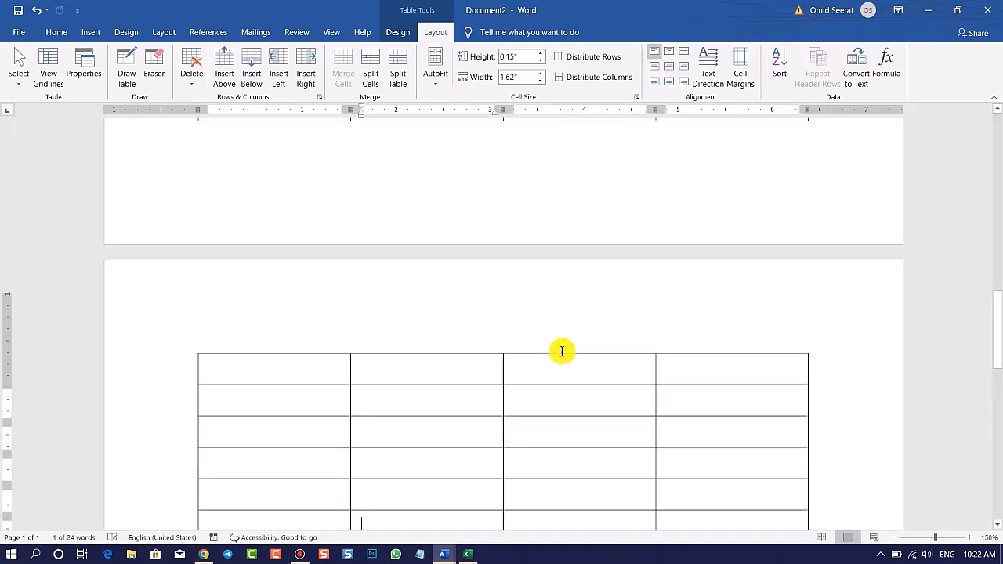
Compare the start of the table on page 1 with its continuation on page 2.
scroll(562, 352, "up", 13)
left_click(452, 358)
scroll(456, 301, "down", 6)
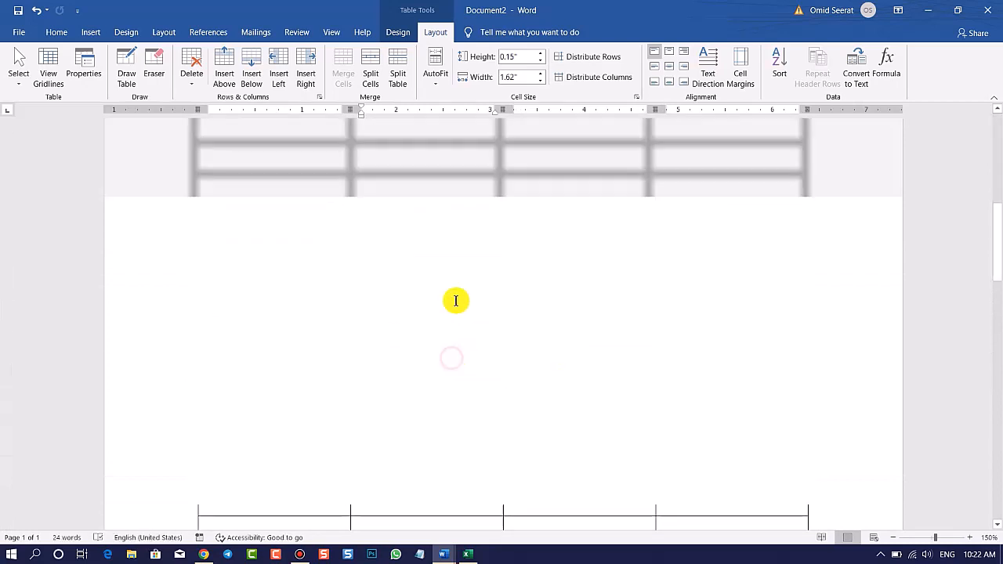
scroll(456, 301, "down", 6)
scroll(392, 249, "up", 3)
scroll(423, 225, "up", 5)
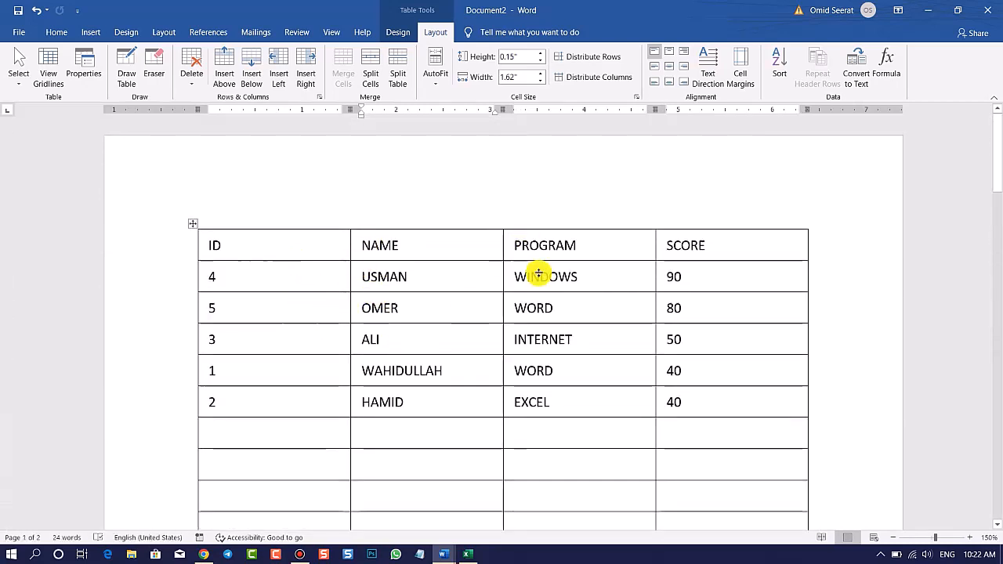
scroll(491, 293, "down", 6)
scroll(505, 257, "down", 10)
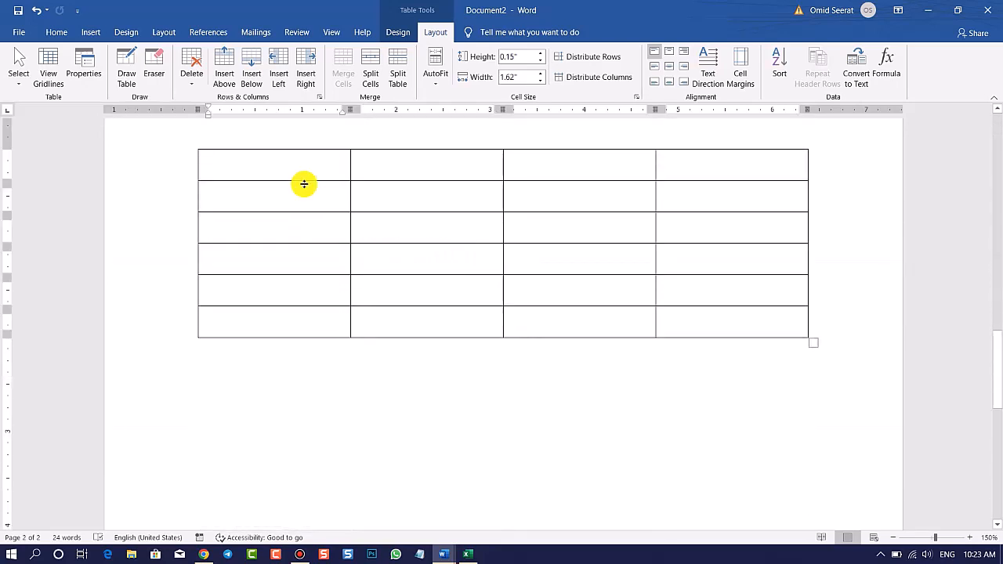
Examine the table's first row on page 2 for column headings, then return towards page 1.
left_click(590, 199)
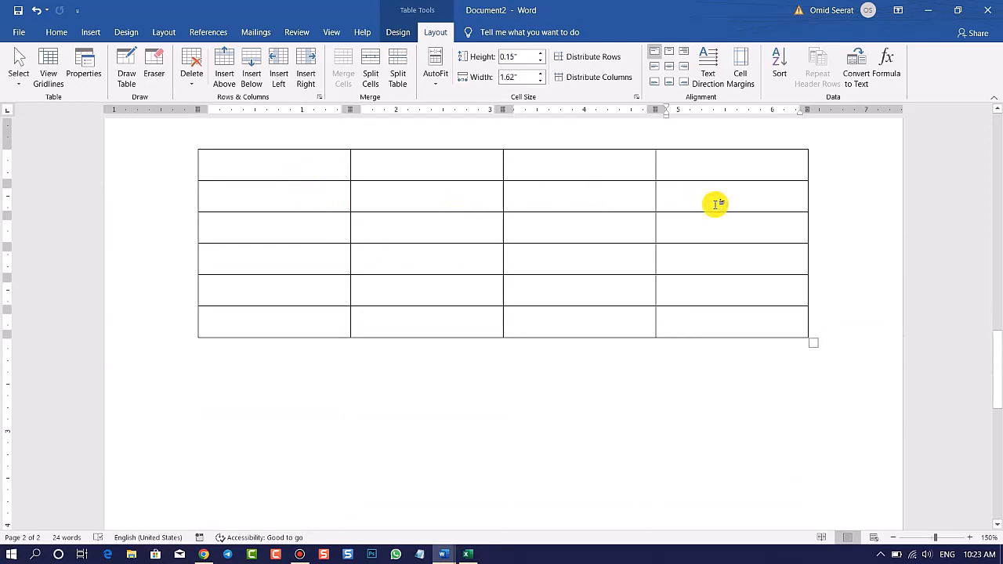
left_click(618, 195)
left_click(750, 225)
left_click(663, 284)
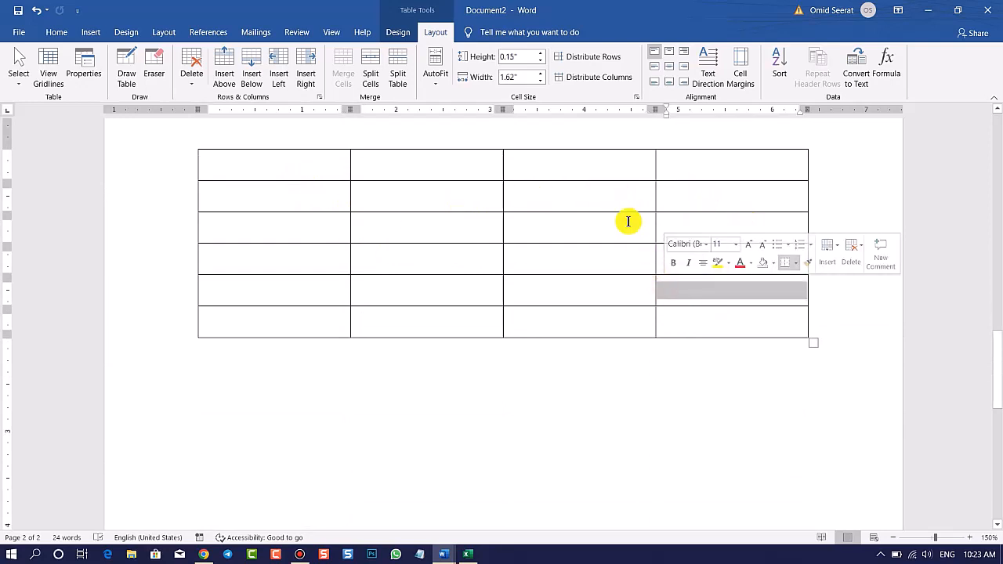
left_click(628, 222)
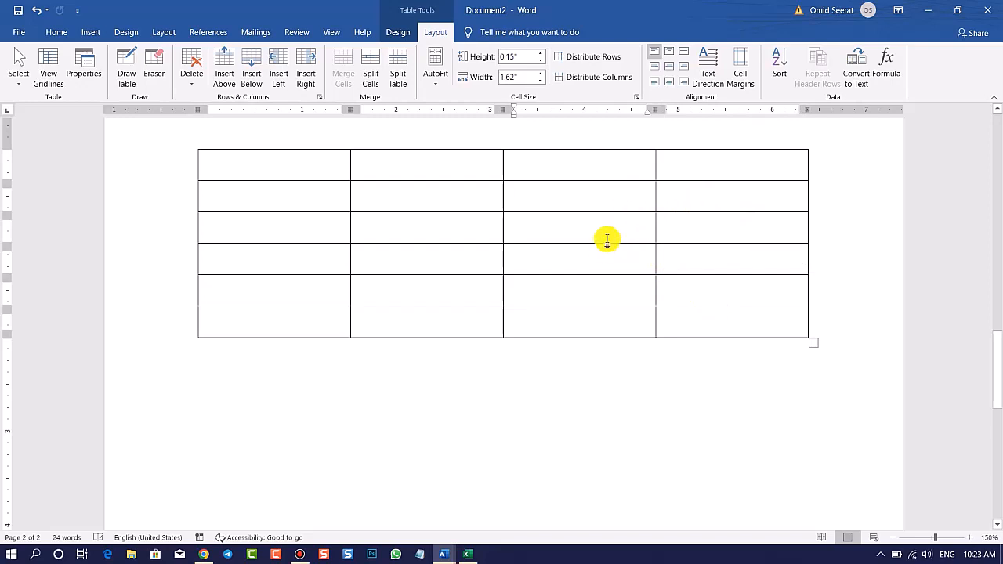
left_click_drag(276, 169, 685, 171)
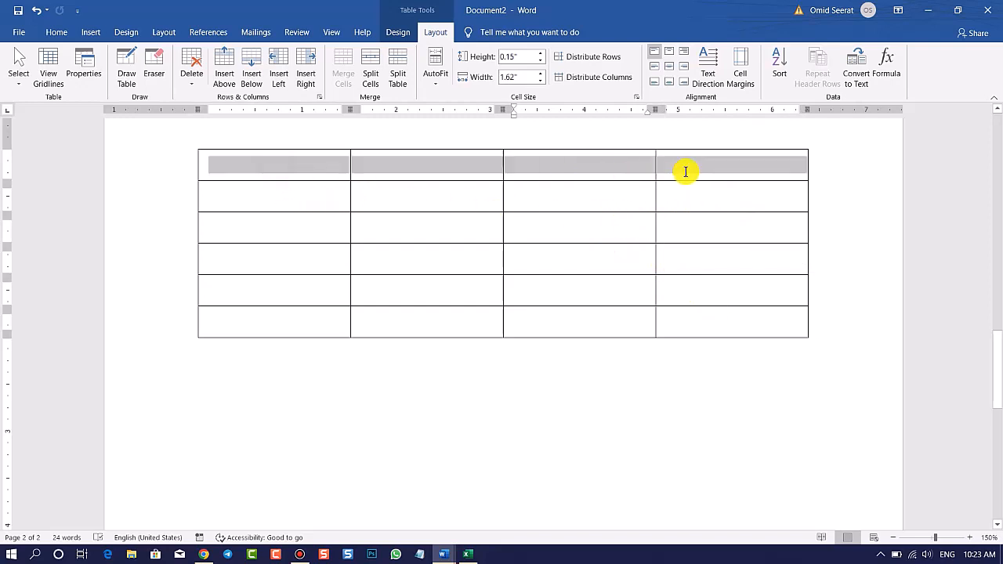
scroll(714, 176, "up", 15)
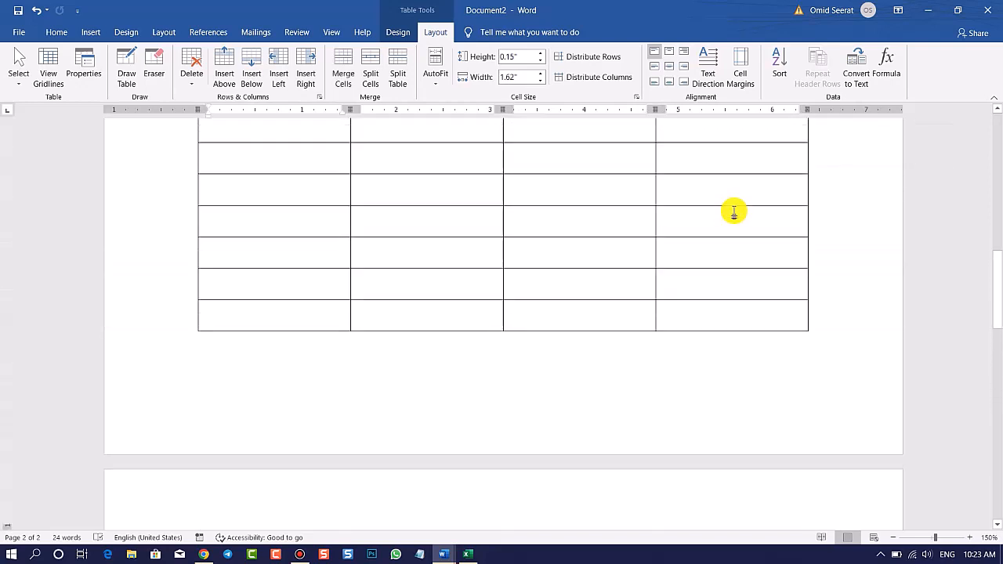
Set the table's first row, with the ID, NAME, PROGRAM and SCORE headings, to repeat as a header row on every page.
scroll(734, 203, "up", 3)
scroll(733, 208, "down", 15)
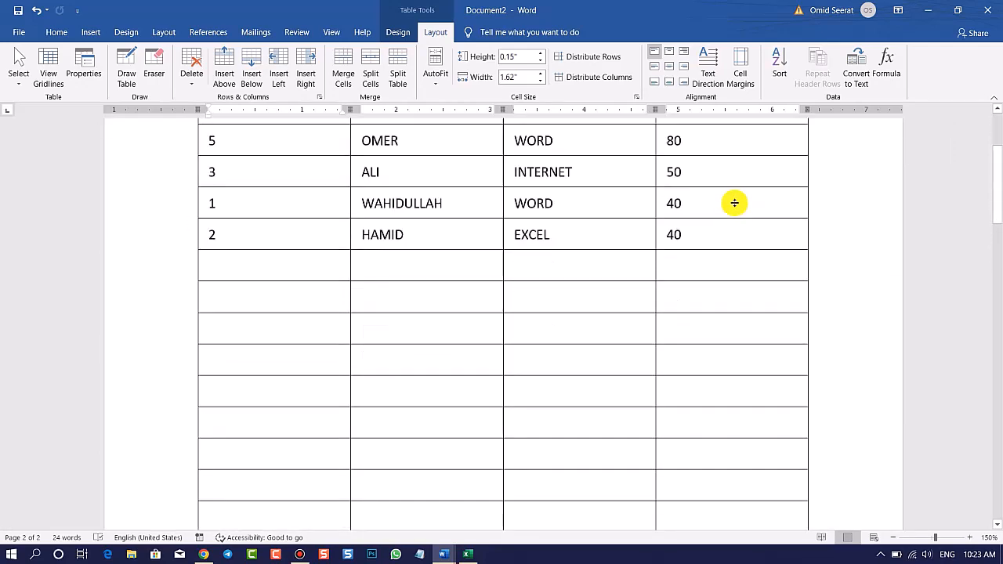
scroll(732, 215, "down", 4)
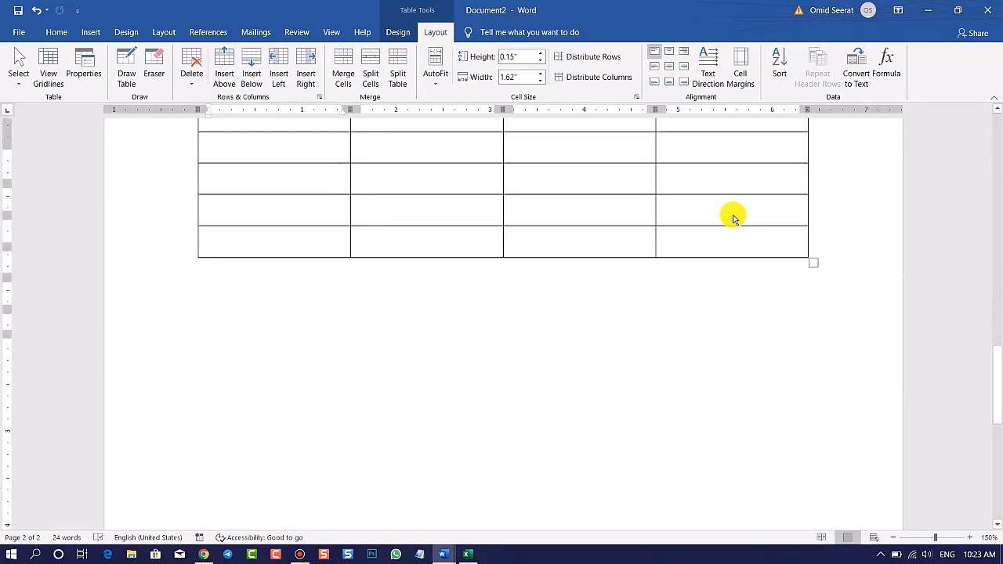
scroll(576, 277, "up", 3)
scroll(400, 284, "up", 15)
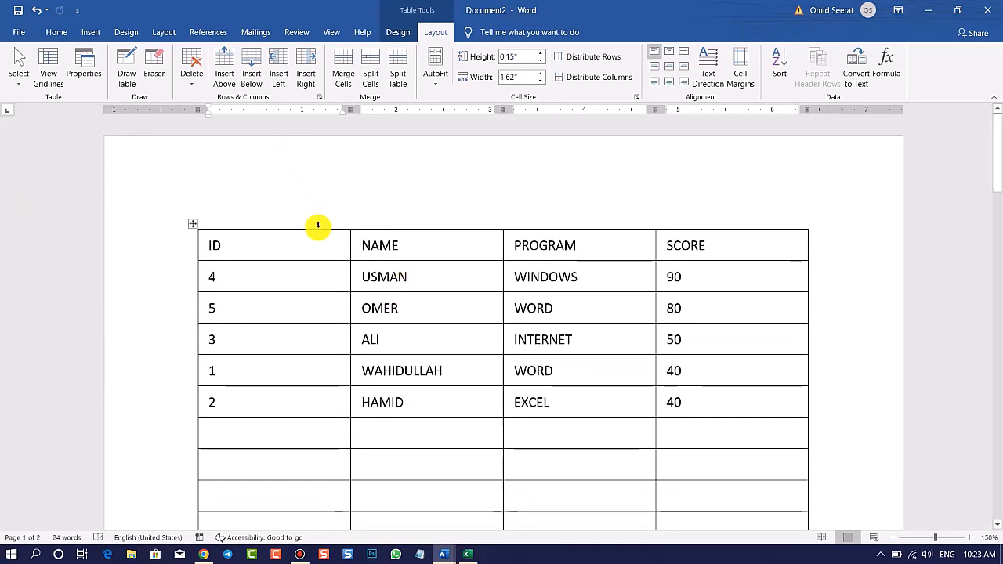
left_click(323, 228)
left_click(329, 236)
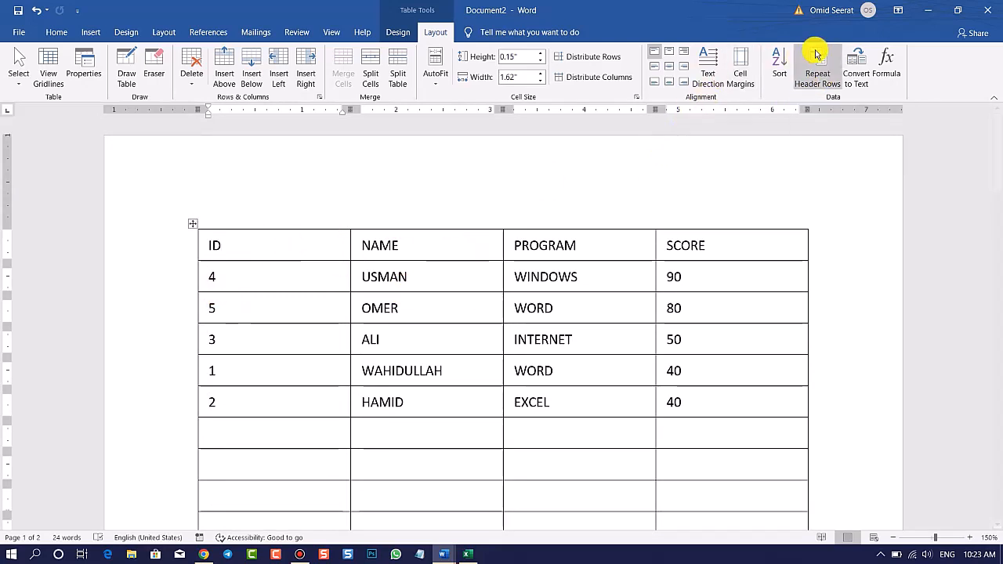
left_click(824, 73)
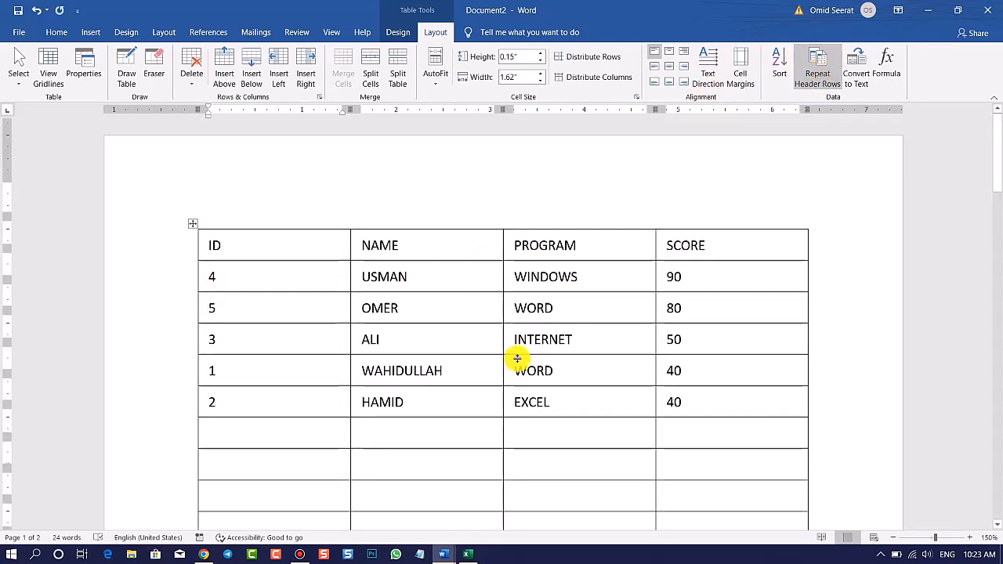
Add more empty rows after the table's last row on page 2 until the table continues onto a third page.
scroll(521, 320, "down", 5)
scroll(521, 320, "down", 5)
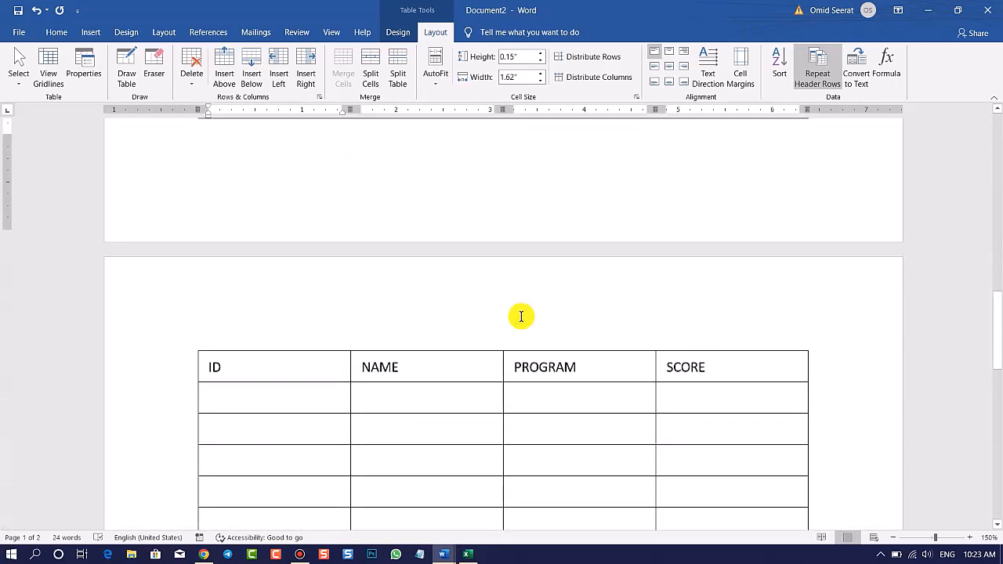
scroll(521, 317, "down", 5)
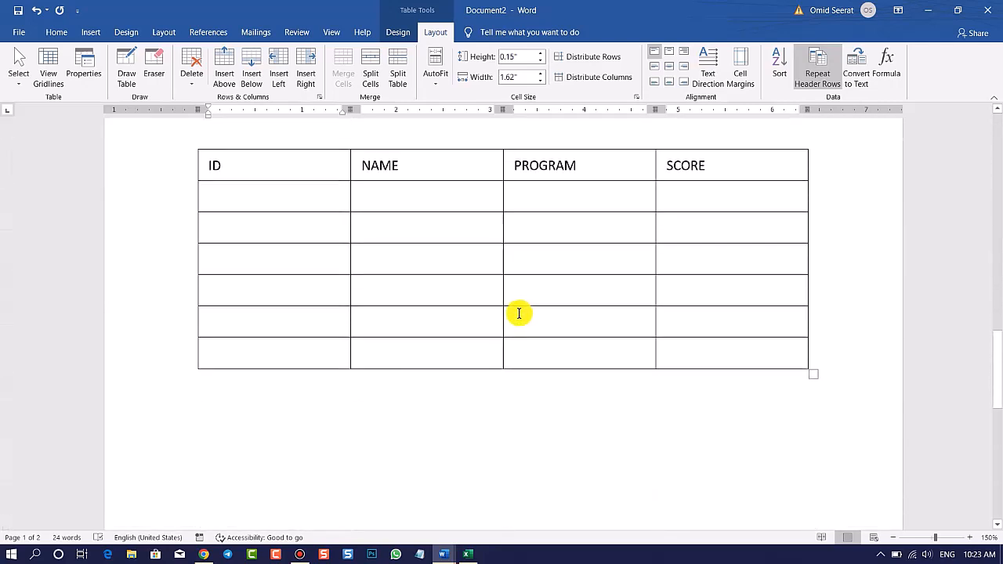
left_click(468, 208)
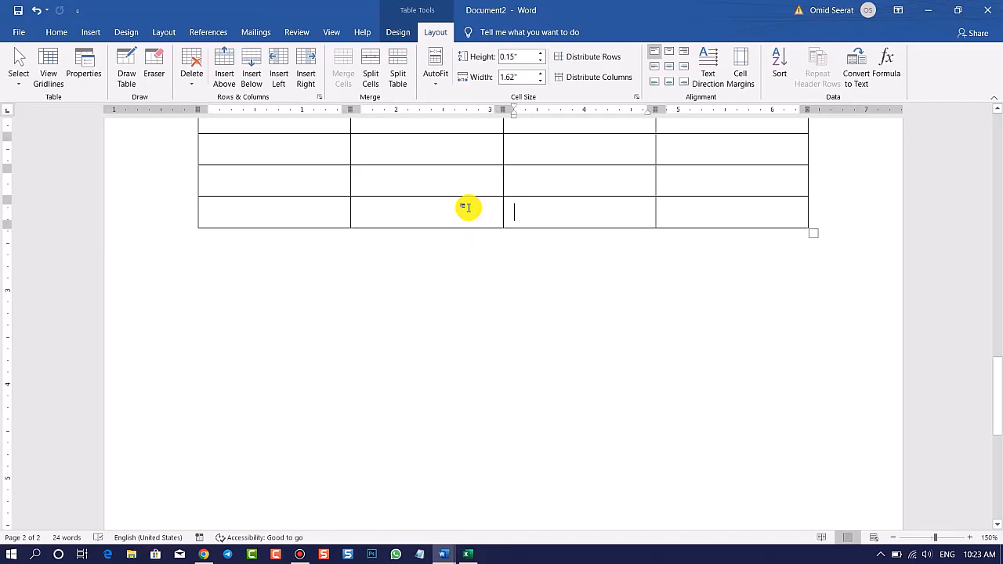
key("Tab")
key("Tab")
key("Tab")
key("Tab")
key("Tab")
key("Tab")
key("Tab")
key("Tab")
key("Tab")
key("Tab")
key("Tab")
key("Tab")
key("Tab")
key("Tab")
key("Tab")
key("Tab")
key("Tab")
key("Tab")
key("Tab")
key("Tab")
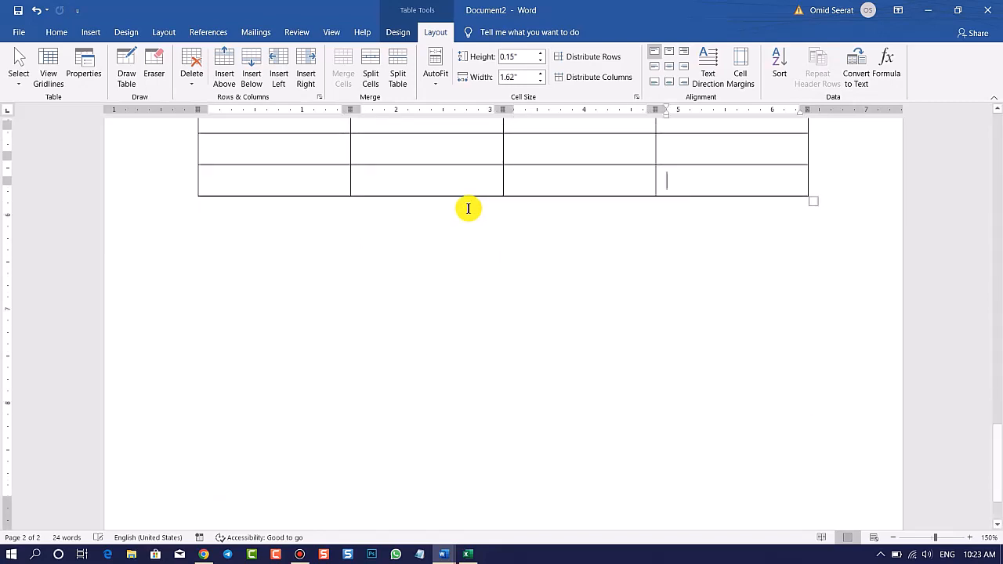
key("Tab")
key("Tab")
key("Tab")
key("Tab")
key("Tab")
key("Tab")
key("Tab")
key("Tab")
key("Tab")
key("Tab")
key("Tab")
key("Tab")
key("Tab")
key("Tab")
key("Tab")
key("Tab")
key("Tab")
key("Tab")
key("Tab")
key("Tab")
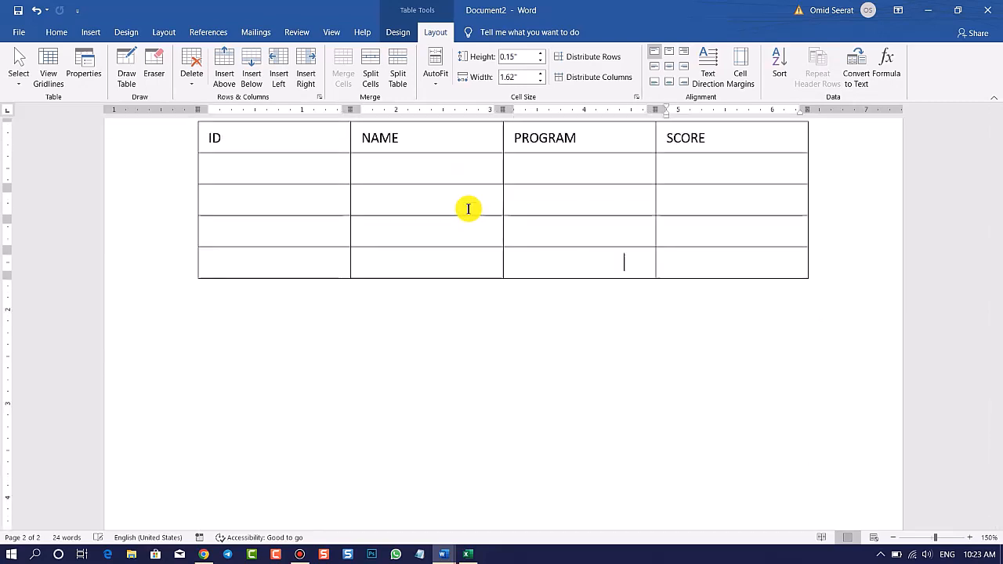
key("Tab")
key("Tab")
key("Tab")
key("Tab")
key("Tab")
key("Tab")
key("Tab")
key("Tab")
key("Tab")
key("Tab")
key("Tab")
key("Tab")
key("Tab")
key("Tab")
key("Tab")
key("Tab")
key("Tab")
key("Tab")
key("Tab")
key("Tab")
key("Tab")
key("Tab")
key("Tab")
key("Tab")
key("Tab")
key("Tab")
key("Tab")
key("Tab")
key("Tab")
key("Tab")
key("Tab")
key("Tab")
key("Tab")
key("Tab")
key("Tab")
key("Tab")
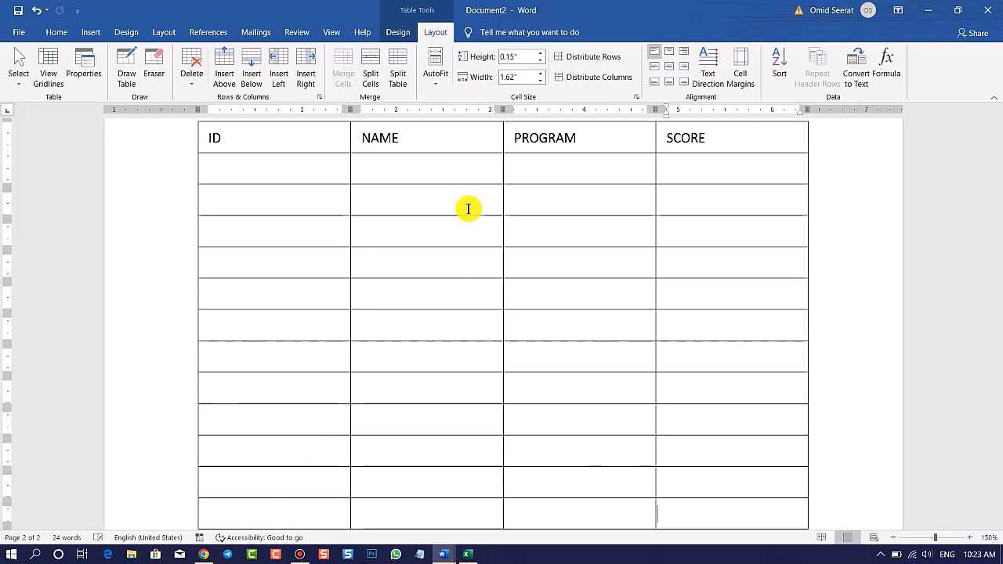
Examine the start of the table on page 3 for the repeated column headings.
scroll(562, 273, "up", 10)
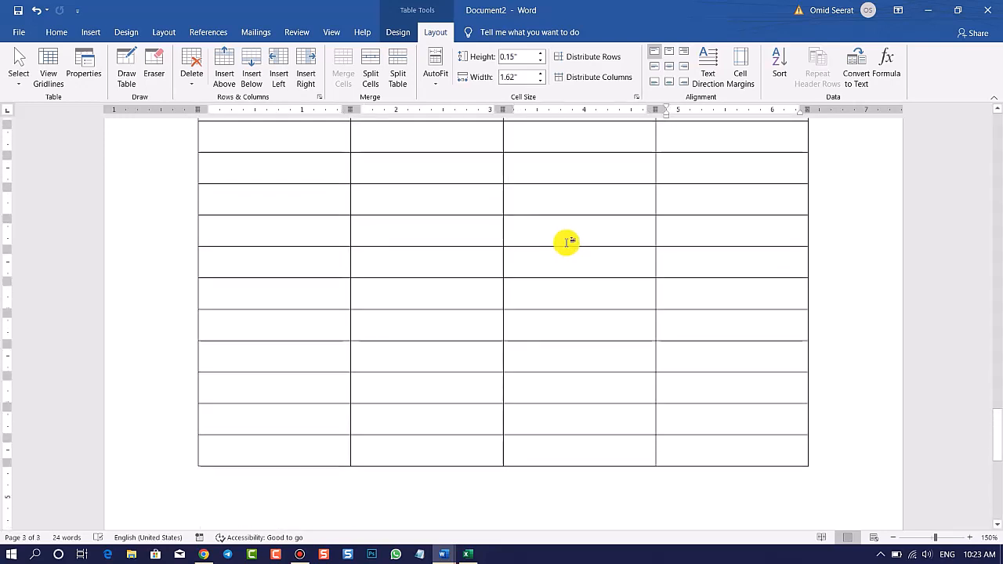
scroll(560, 193, "down", 5)
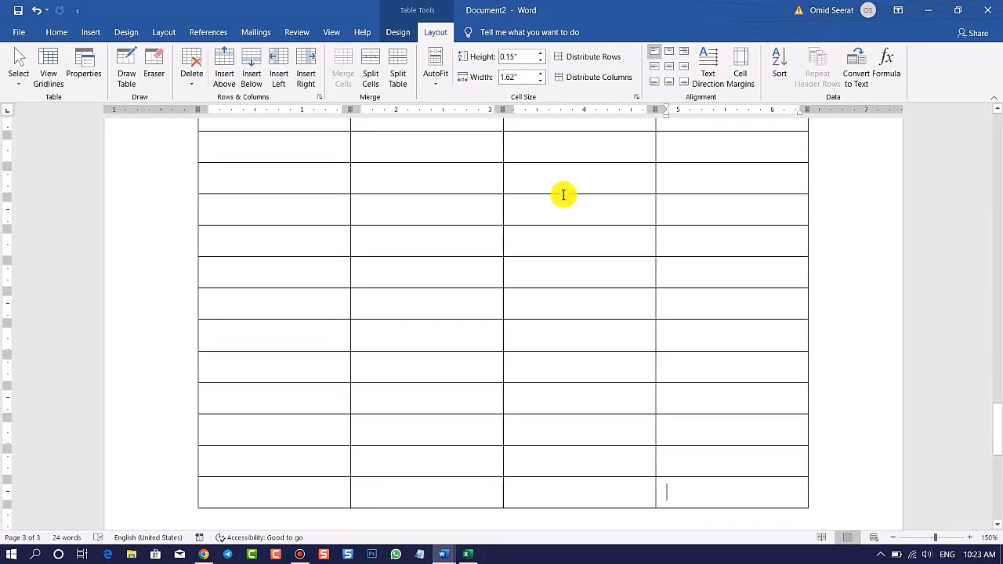
scroll(549, 212, "up", 5)
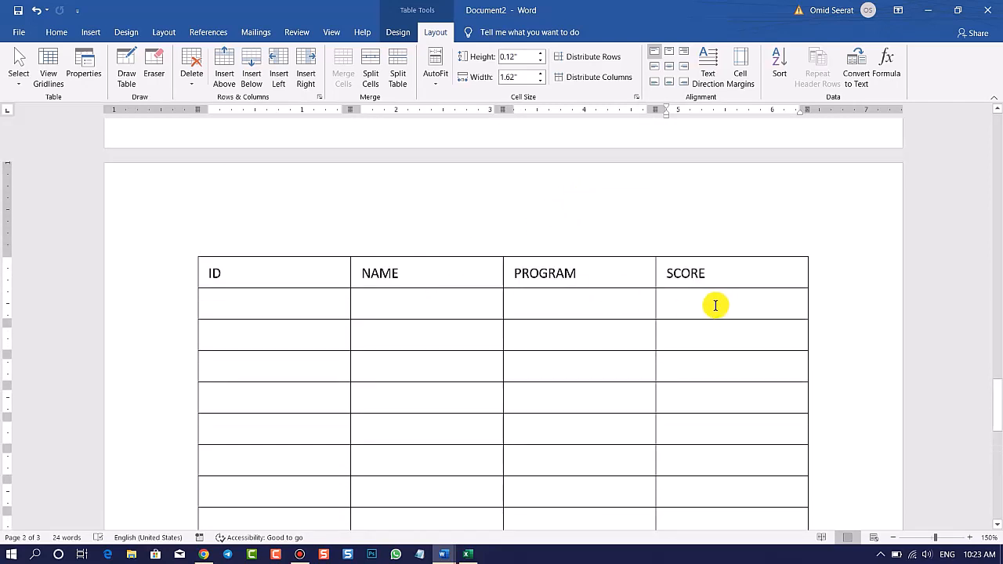
left_click(715, 305)
left_click(601, 294)
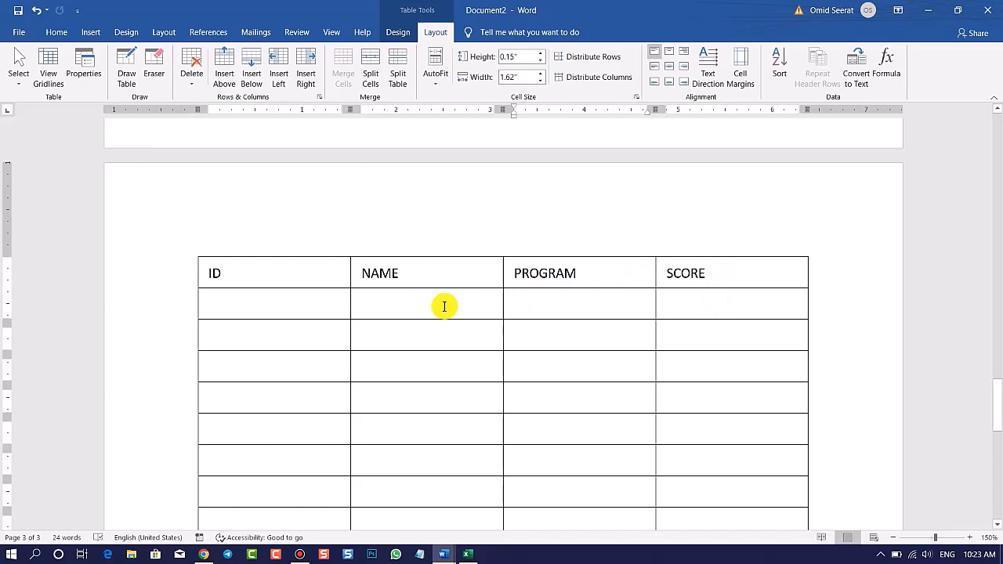
Turn off the repeating header row from the heading row on page 1 and check the table's start on pages 2 and 3.
scroll(444, 306, "up", 20)
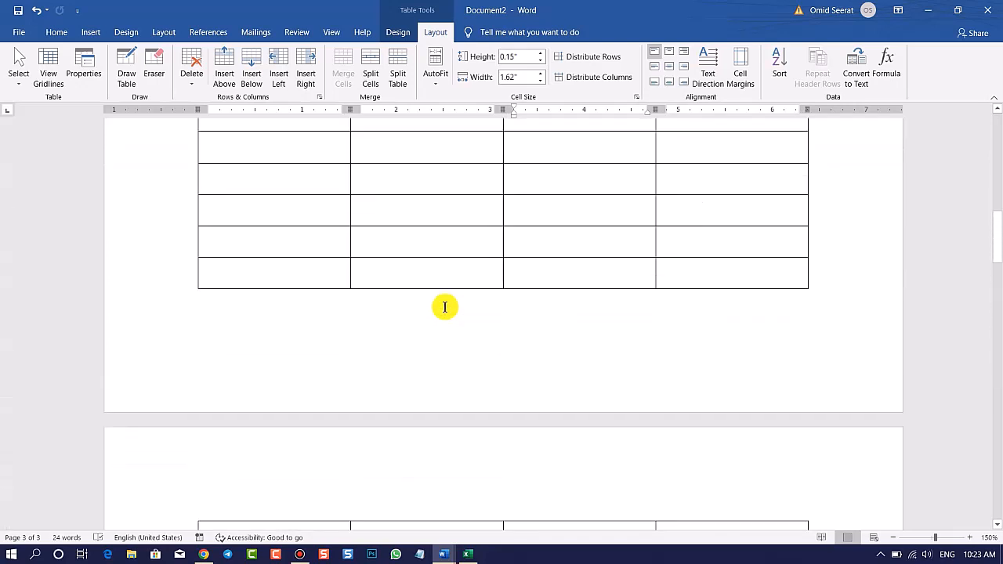
scroll(446, 296, "up", 1)
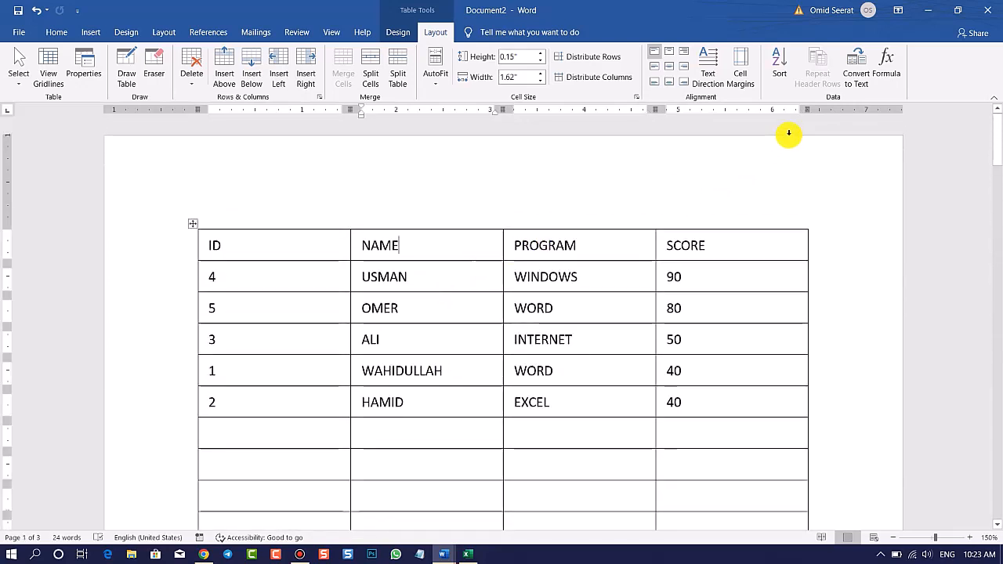
left_click(821, 79)
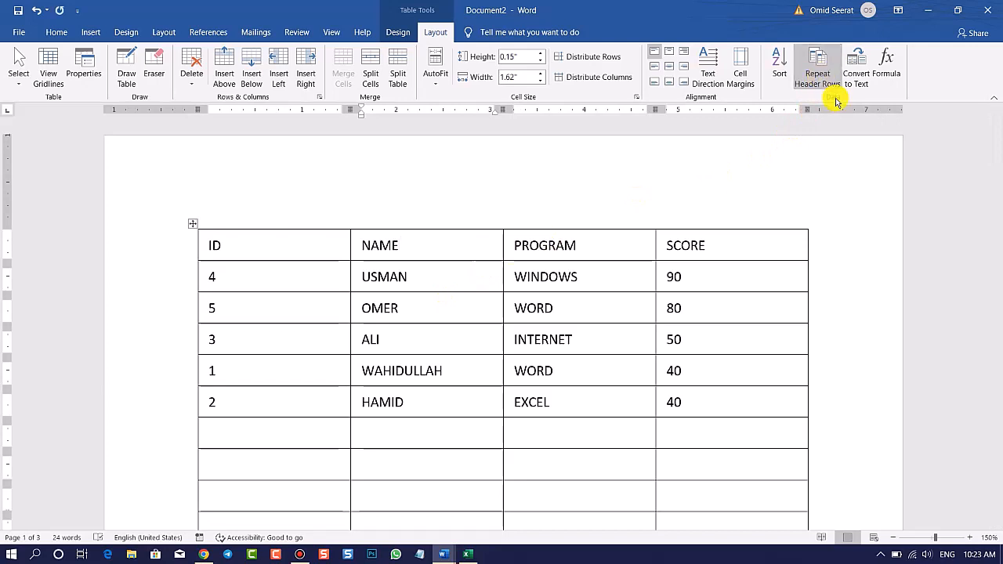
scroll(788, 217, "down", 10)
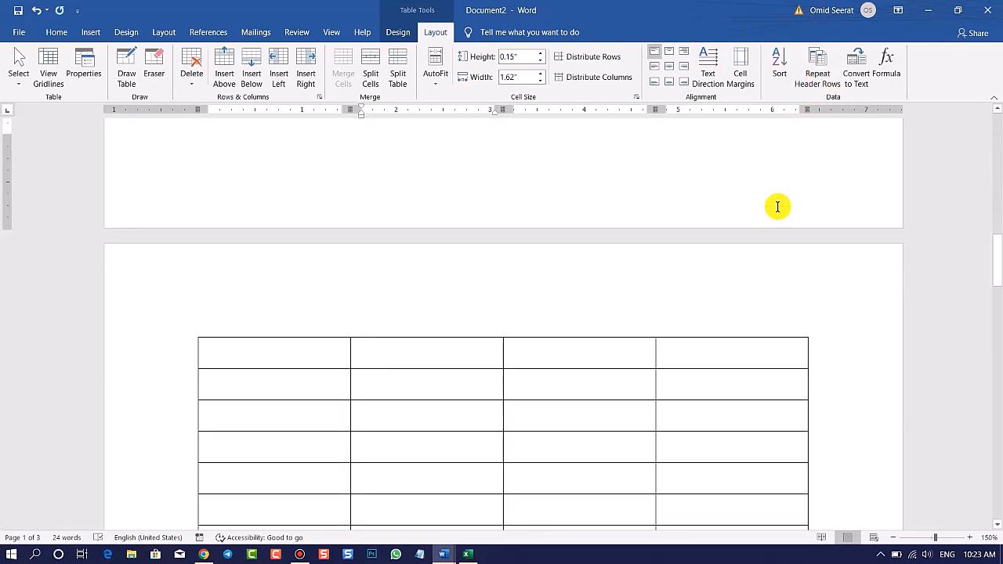
scroll(778, 207, "down", 15)
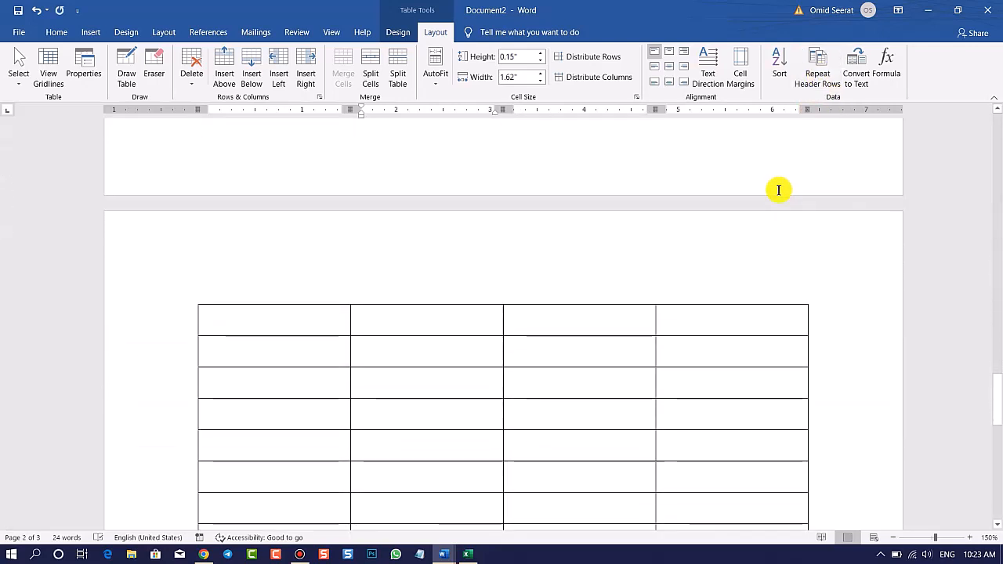
scroll(778, 190, "down", 8)
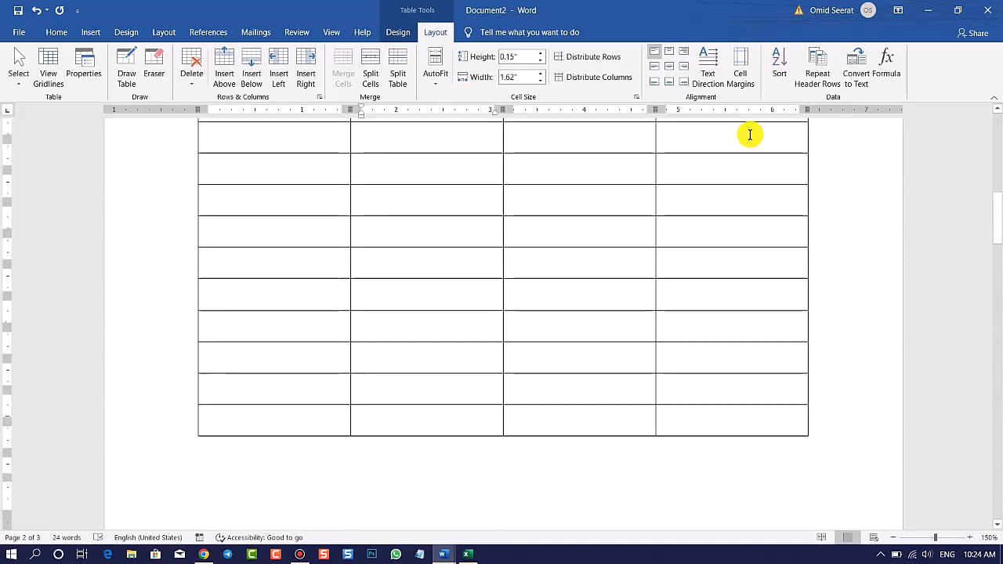
scroll(750, 135, "up", 20)
left_click(502, 246)
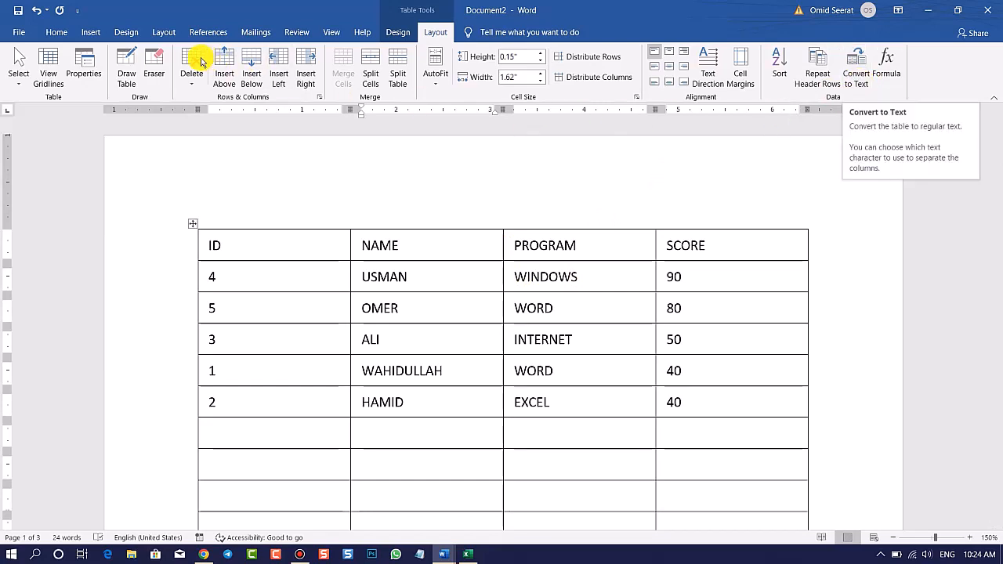
Look at the Convert Text to Table option among the table insertion choices and leave without using it.
left_click(91, 32)
left_click(95, 80)
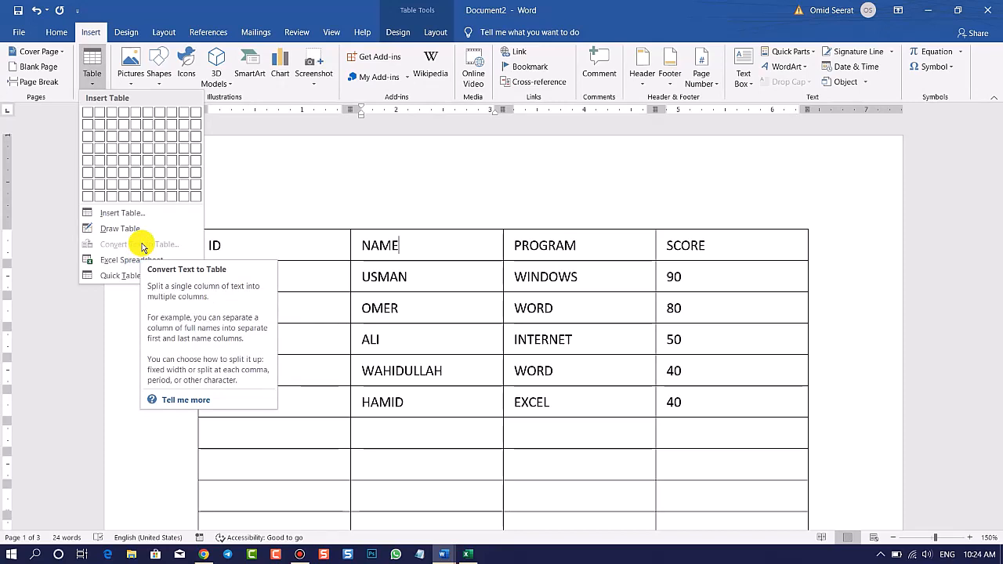
left_click(445, 183)
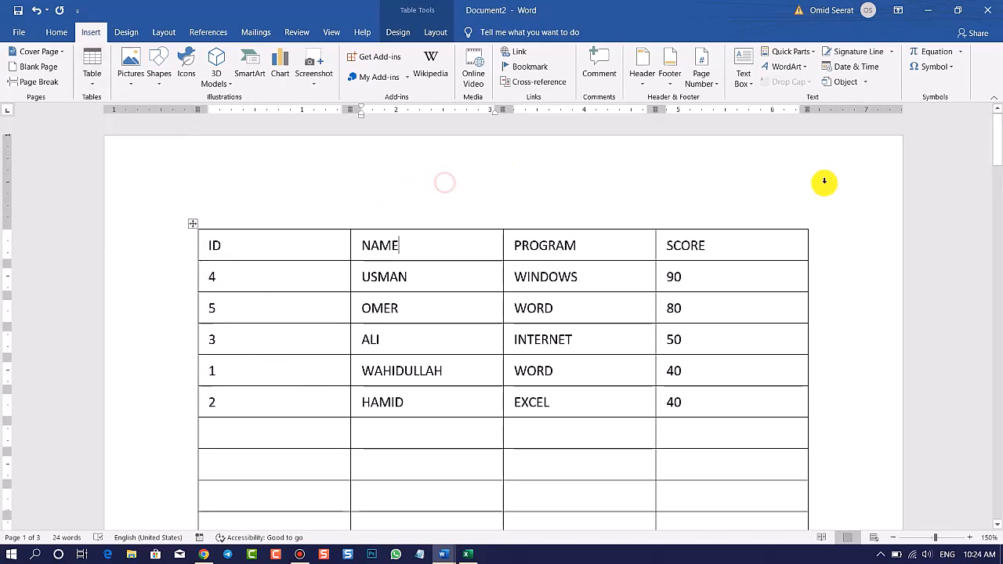
Convert the entire table to regular text, separating the columns with tabs.
left_click(436, 32)
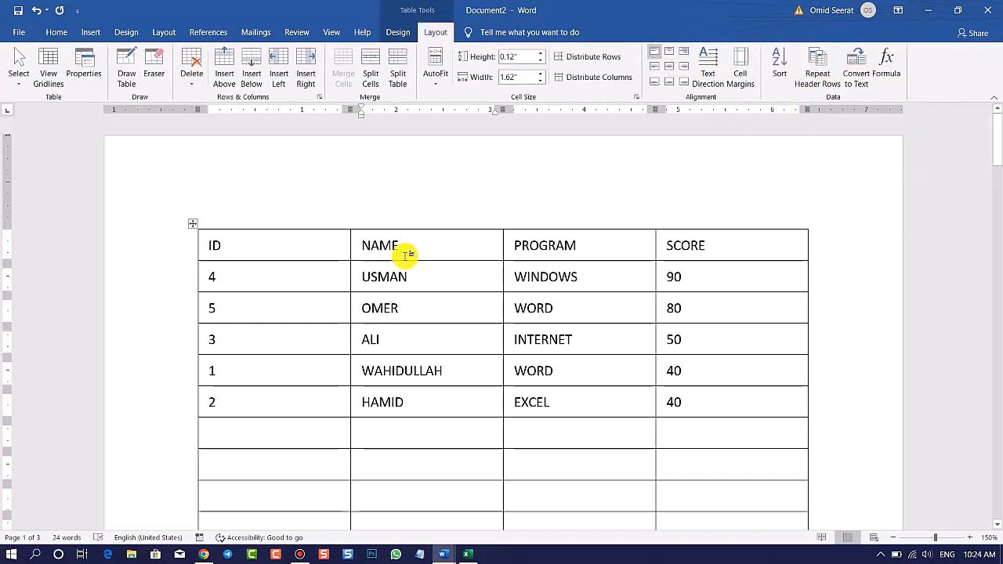
left_click(189, 225)
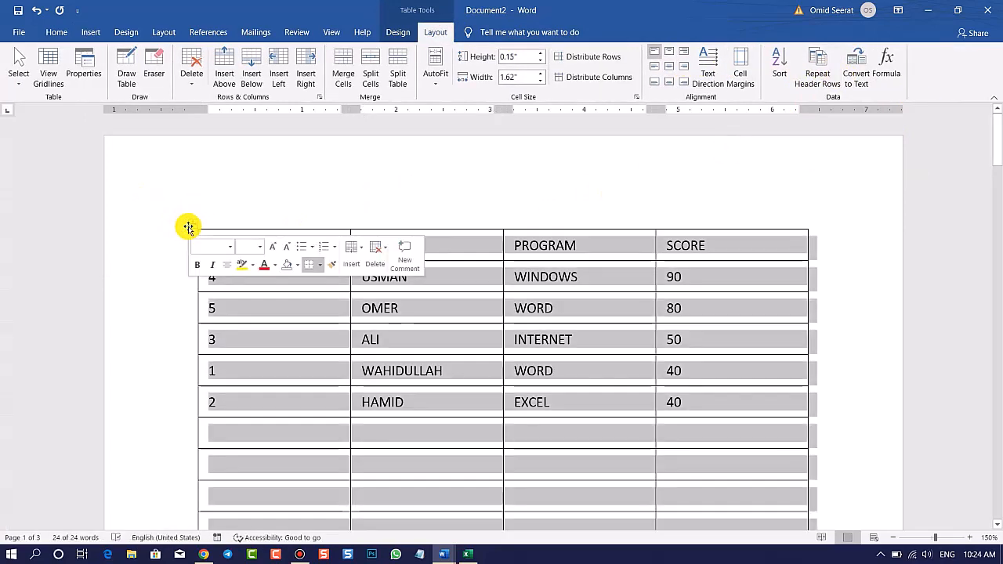
left_click(859, 83)
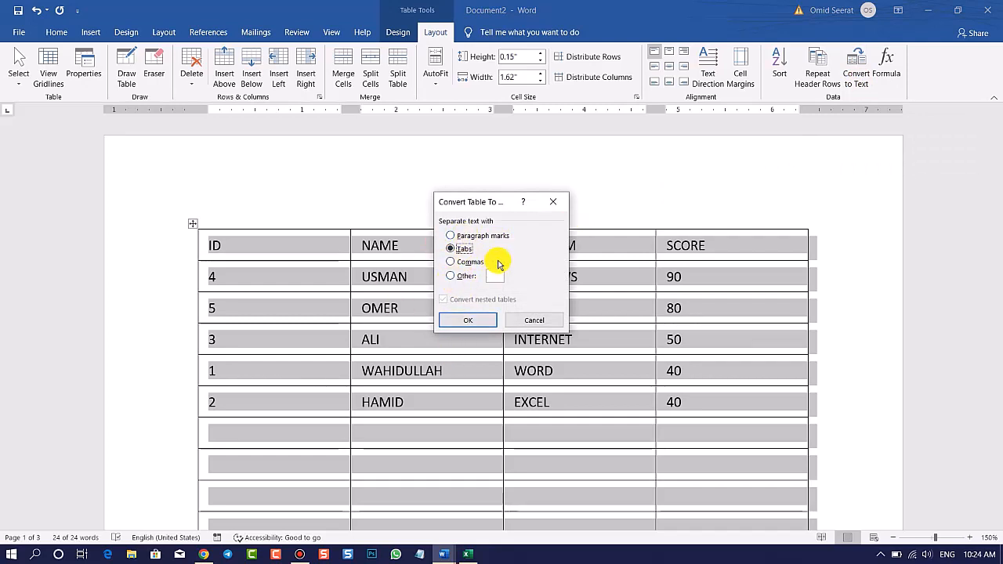
left_click(483, 323)
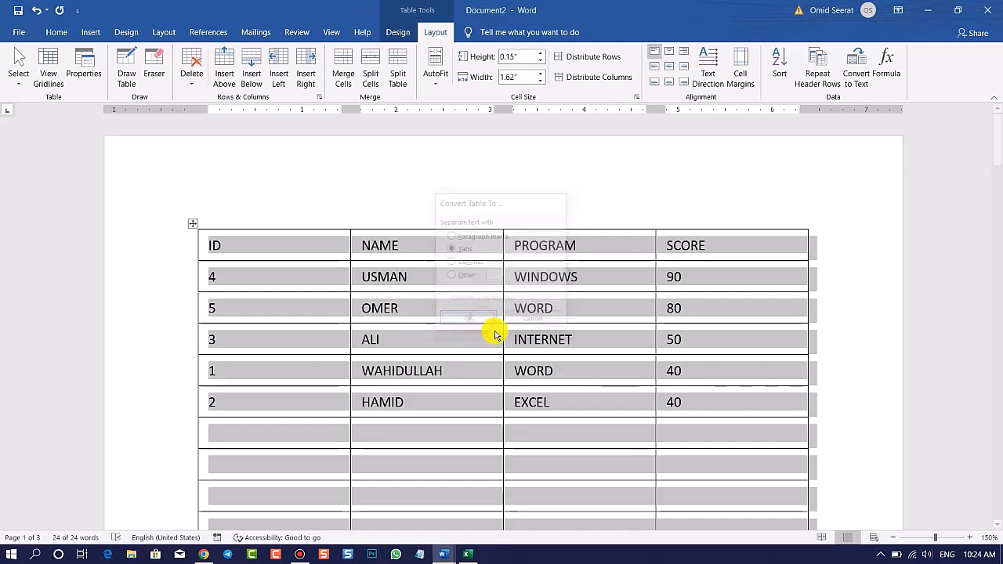
left_click(461, 364)
scroll(605, 325, "down", 1)
scroll(606, 325, "down", 2)
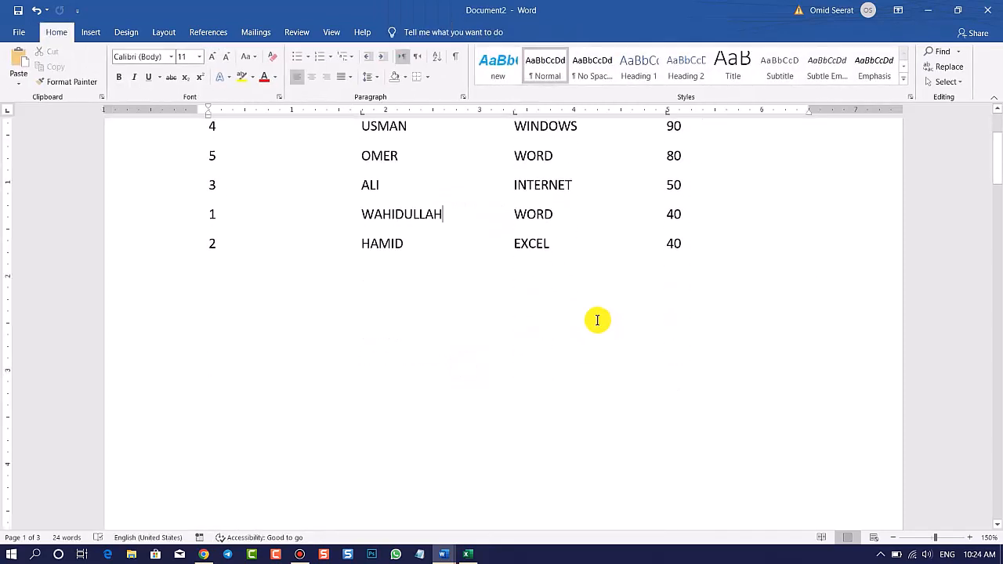
scroll(596, 320, "up", 2)
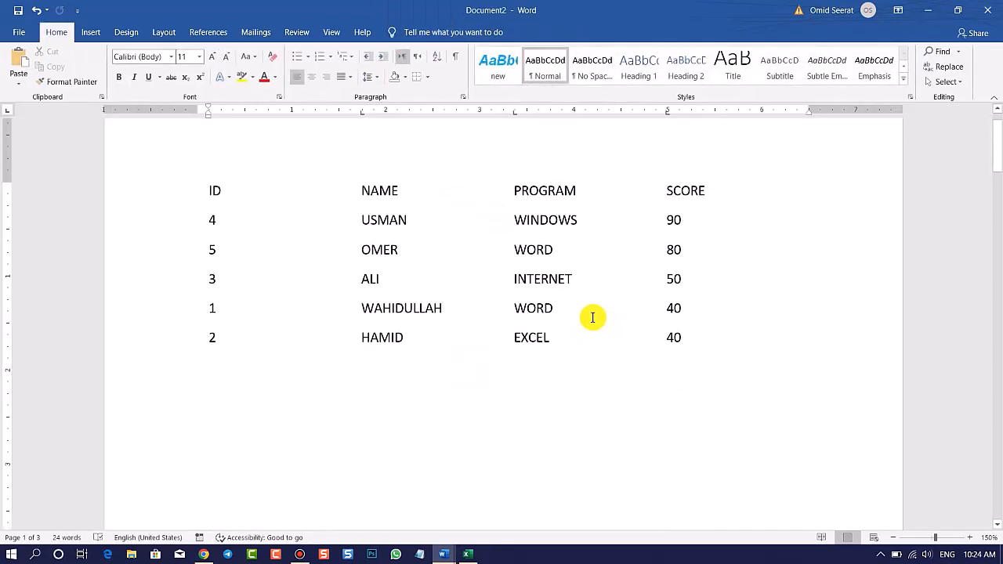
Convert the heading line and the five record lines back into a table with 4 columns, automatic fixed column width and text separated at tabs.
left_click_drag(688, 346, 206, 196)
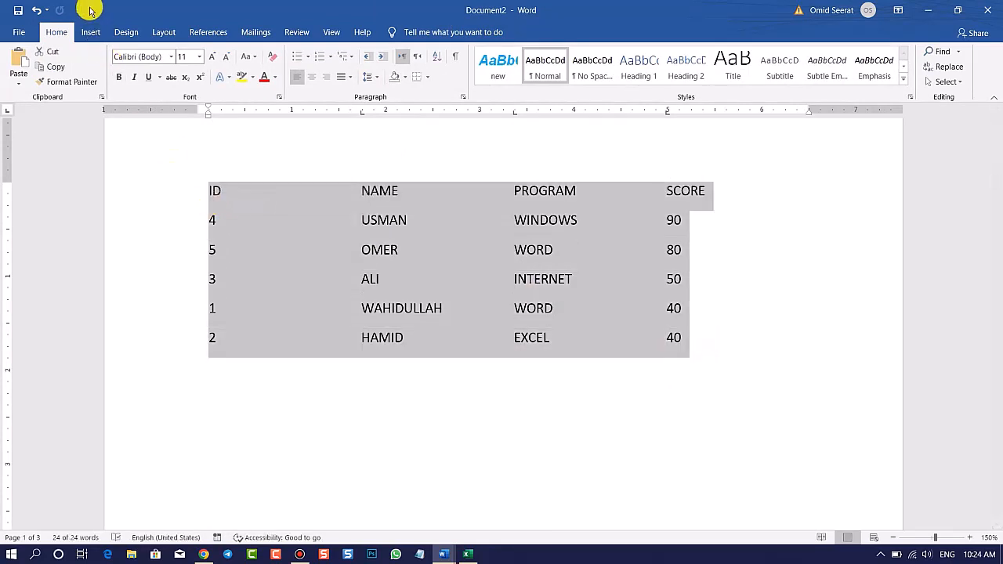
left_click(88, 31)
left_click(100, 74)
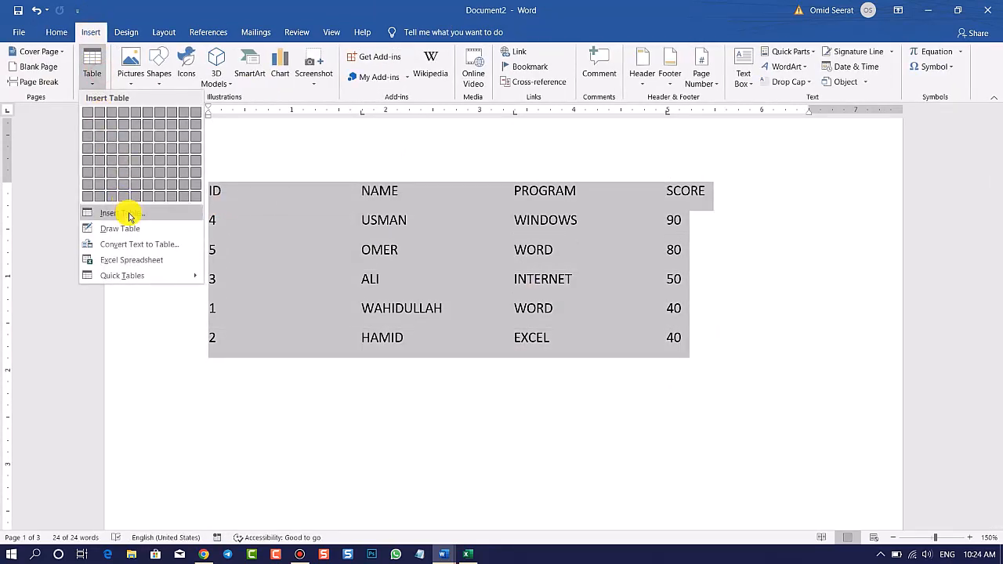
left_click(139, 241)
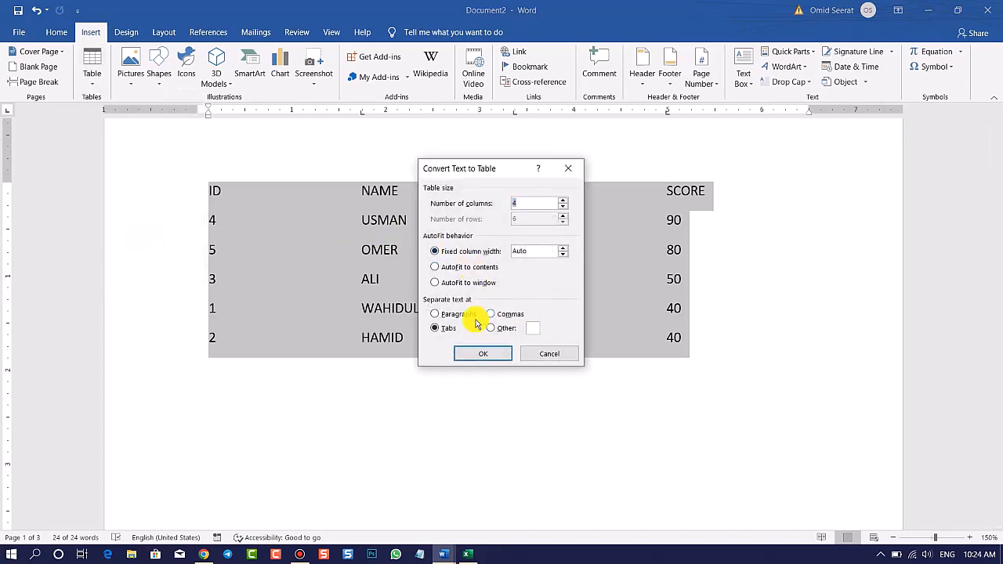
left_click(483, 355)
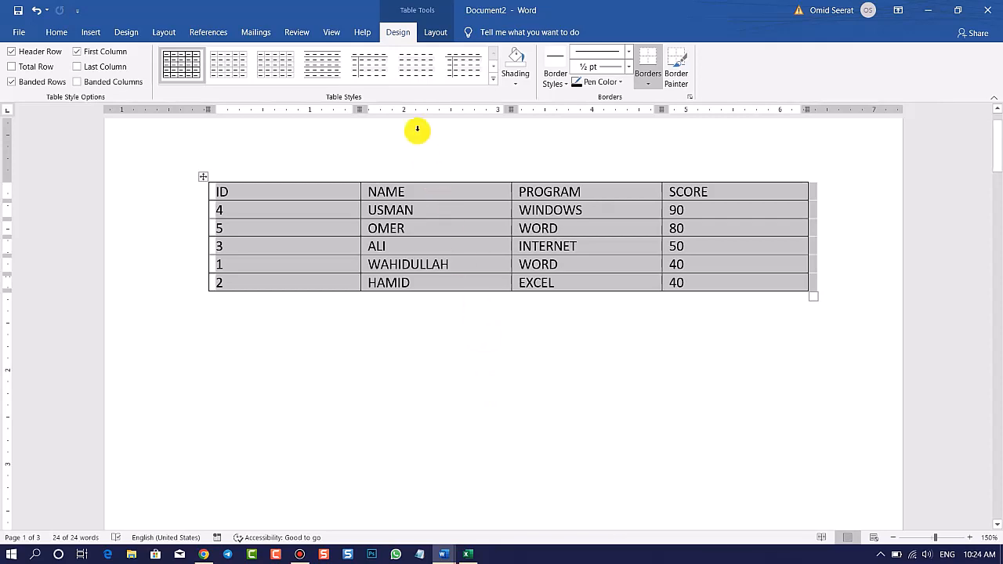
left_click(436, 31)
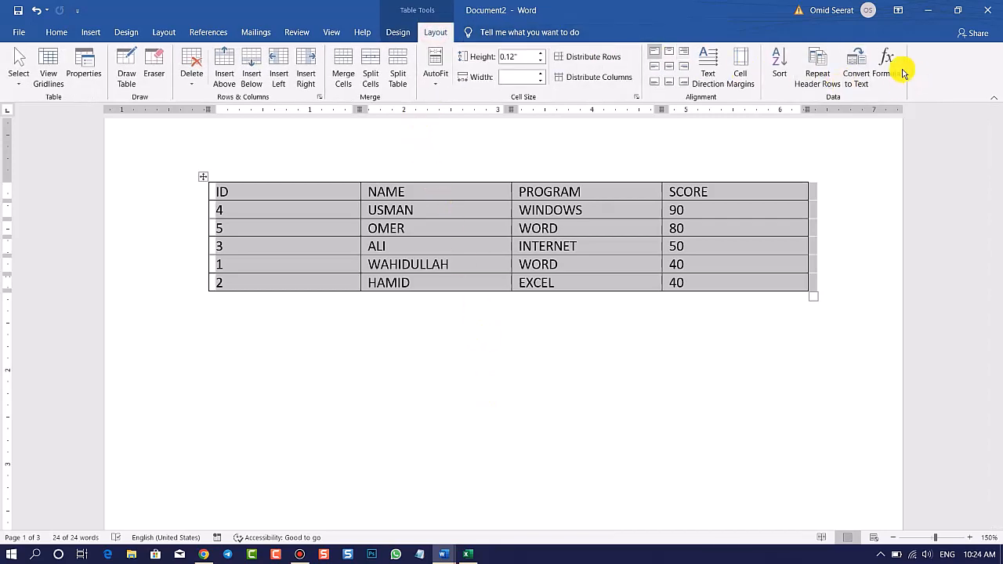
Add an empty row below the last record and total the SCORE column in its last cell with the formula =SUM(ABOVE).
left_click(719, 294)
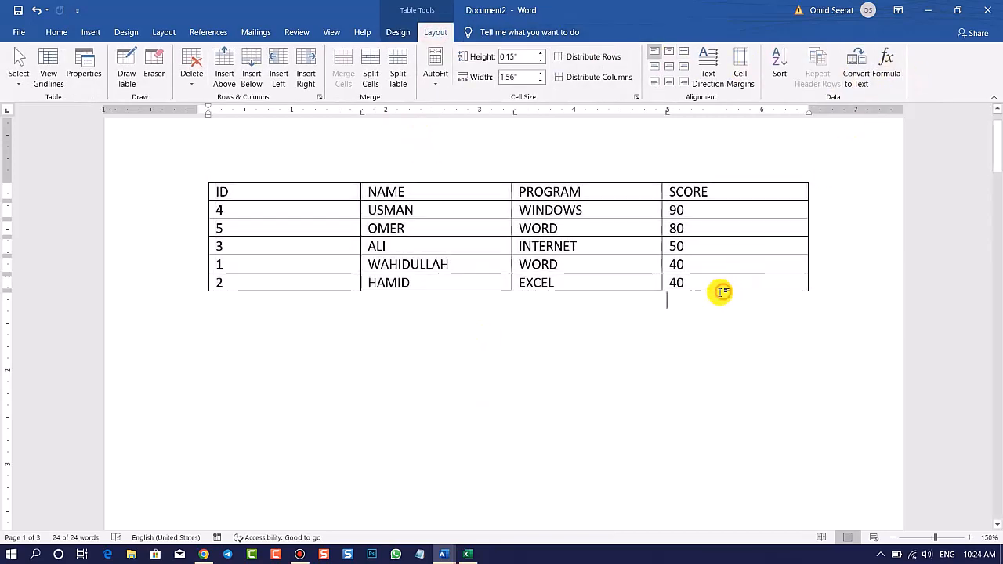
left_click(684, 210)
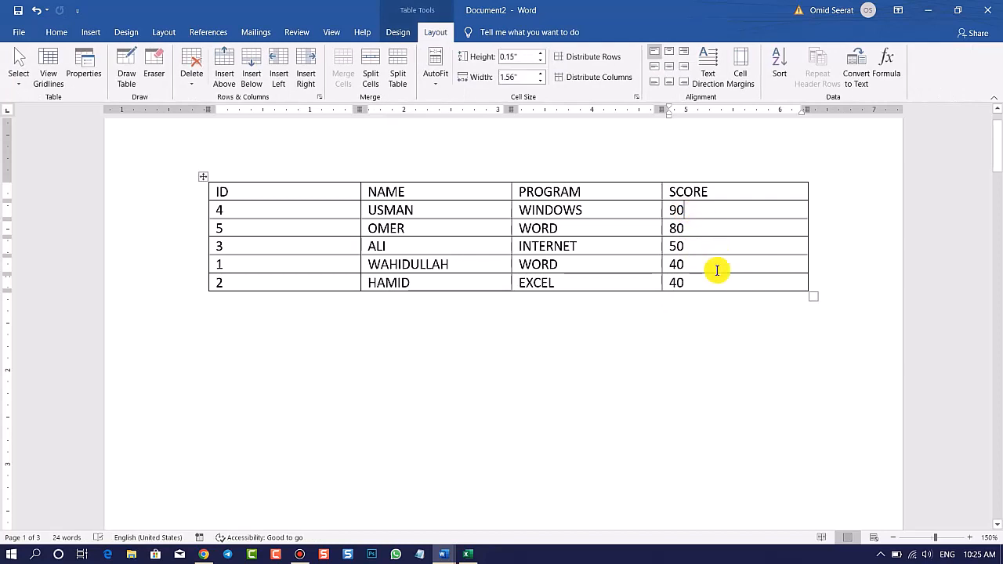
key("Tab")
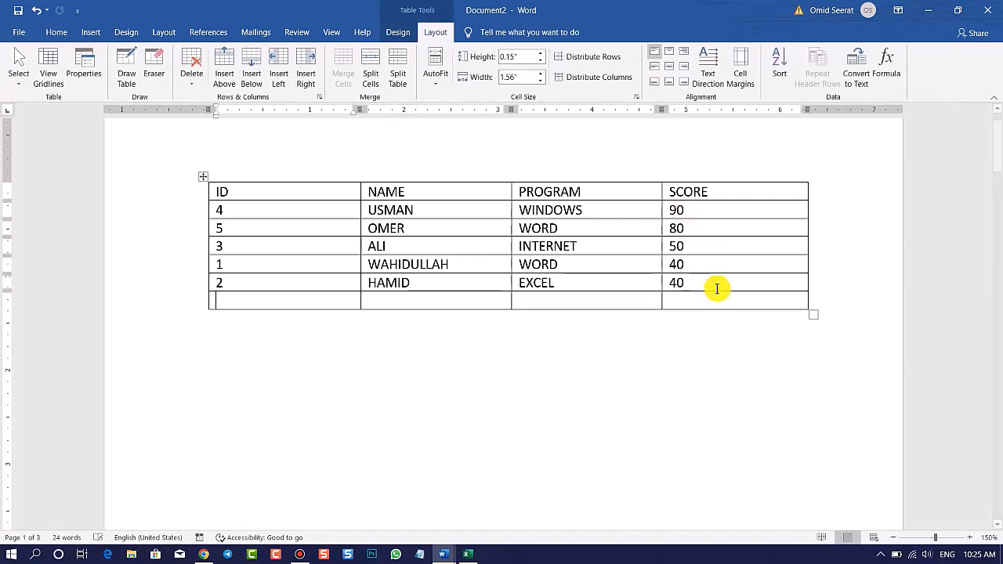
left_click(705, 295)
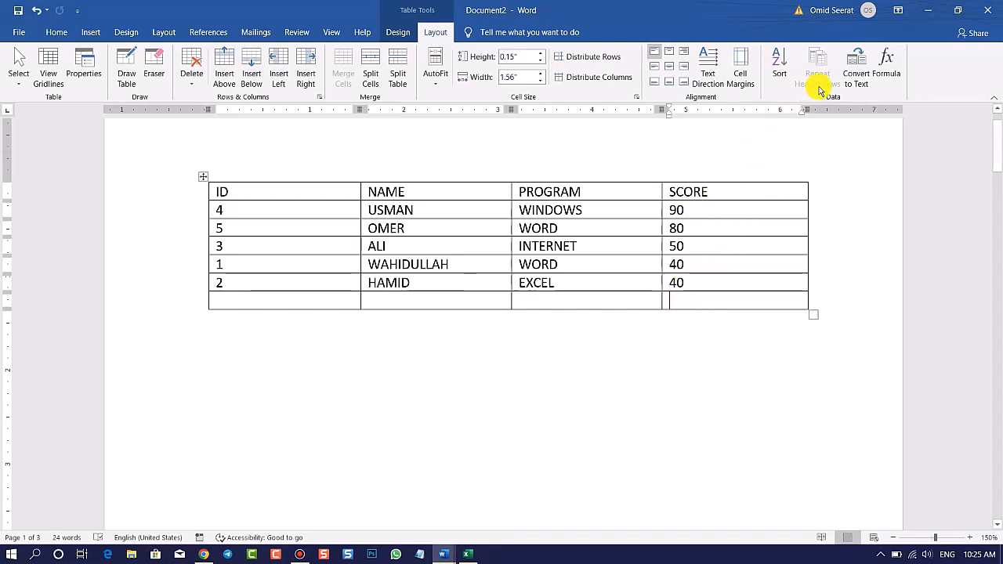
left_click(887, 64)
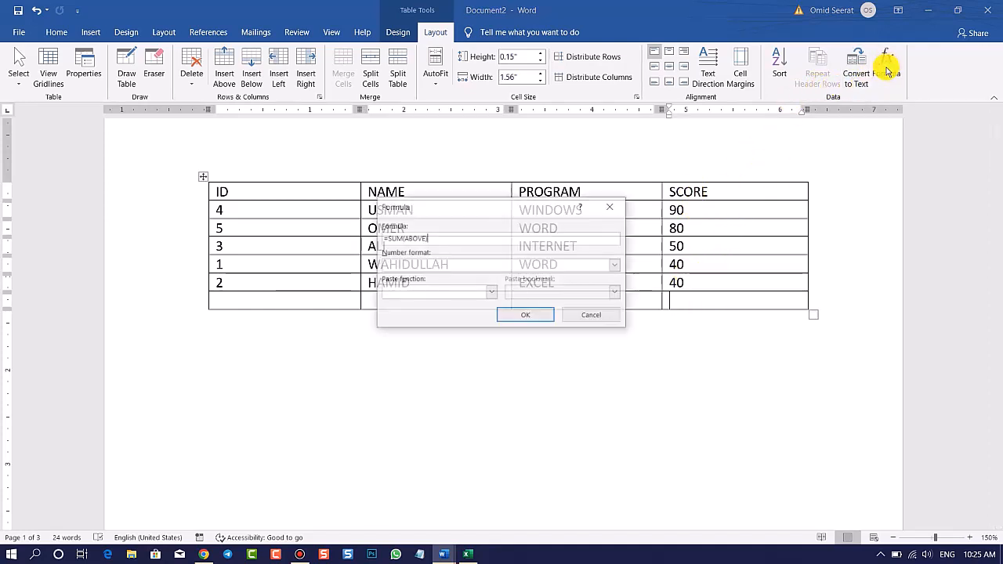
left_click(523, 316)
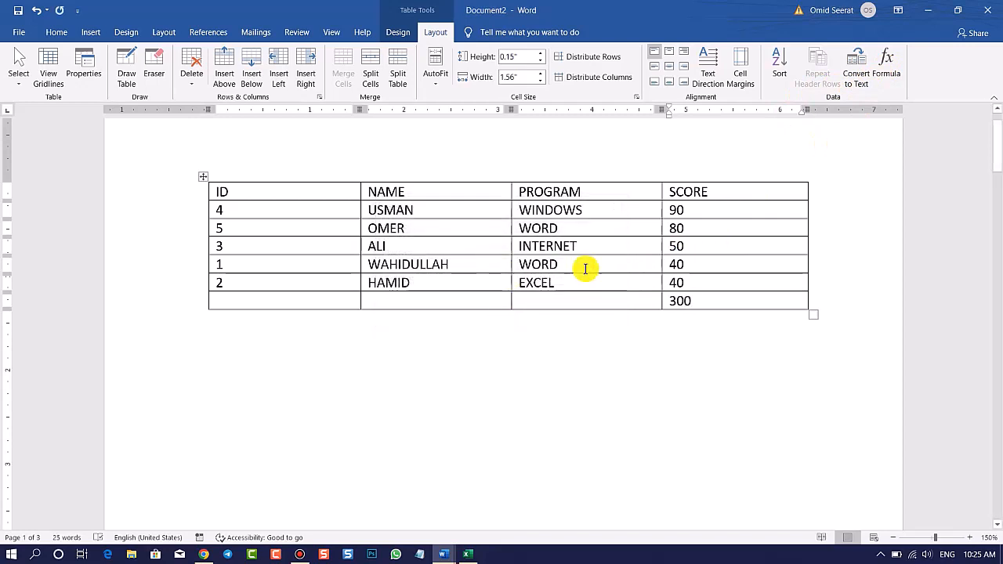
Replace the SCORE total in the last row with a newly inserted =SUM(ABOVE) formula, then clear that cell.
left_click(682, 307)
double_click(682, 307)
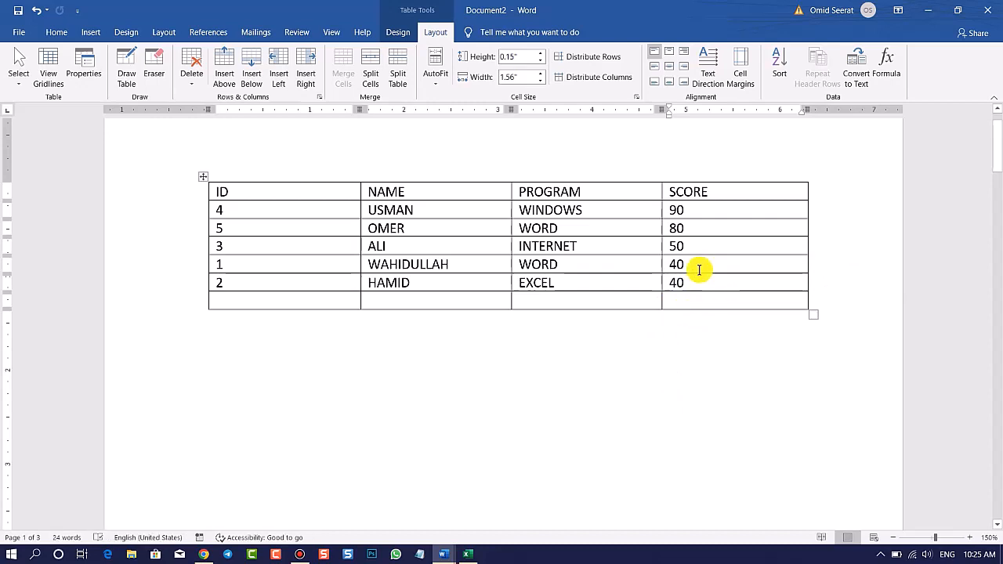
left_click(888, 69)
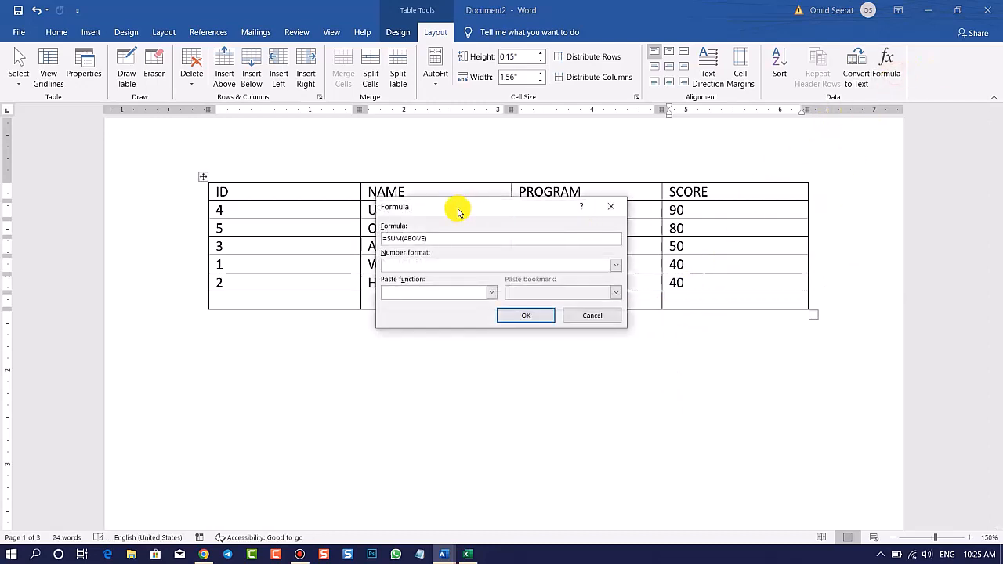
left_click(524, 317)
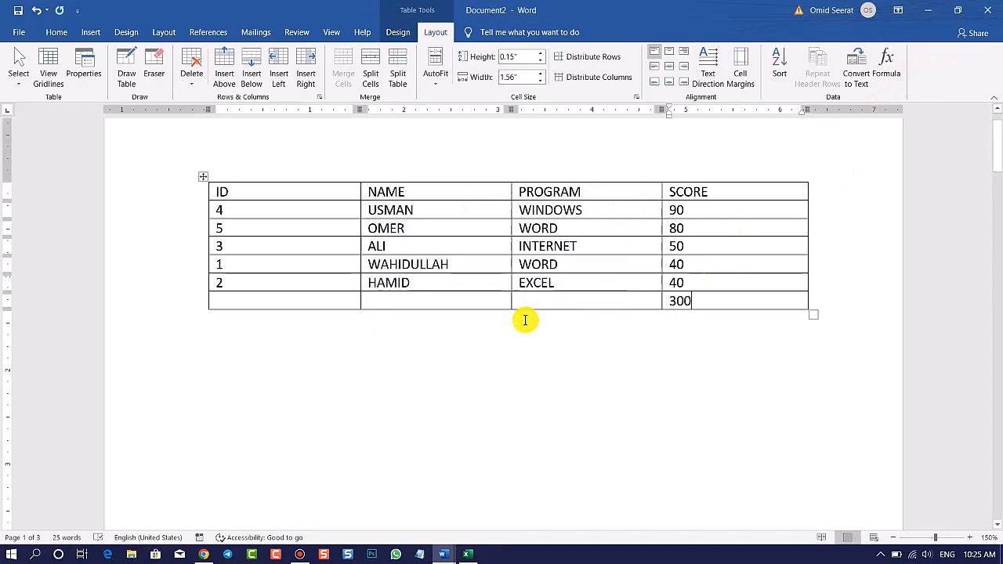
key("BackSpace")
key("BackSpace")
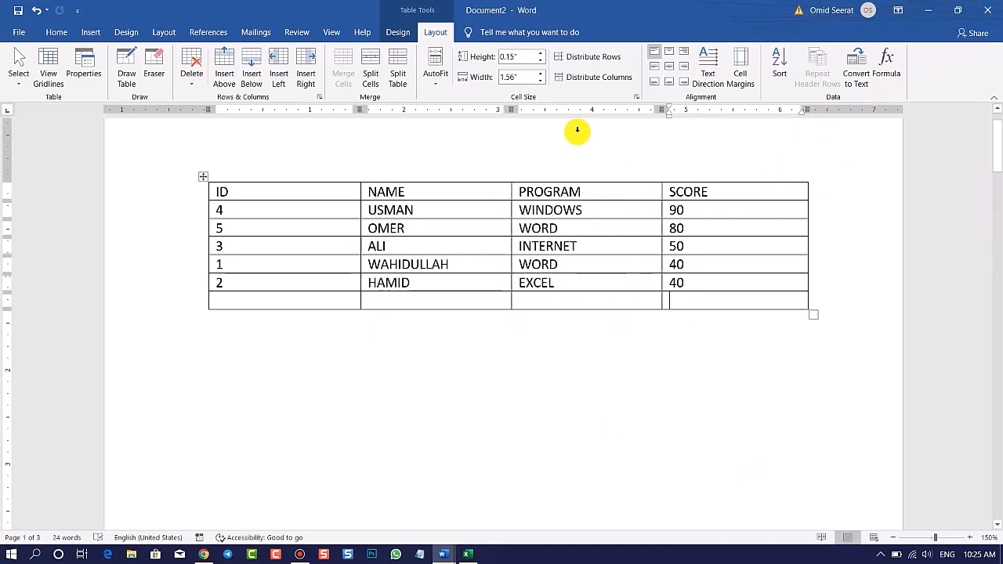
Delete the whole student records table to leave the document blank.
left_click(398, 32)
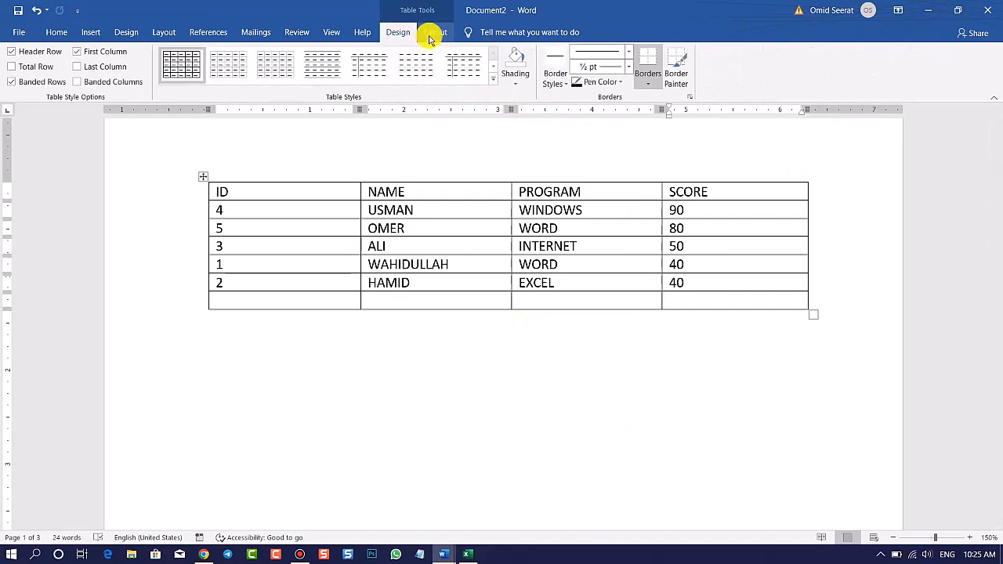
left_click(431, 36)
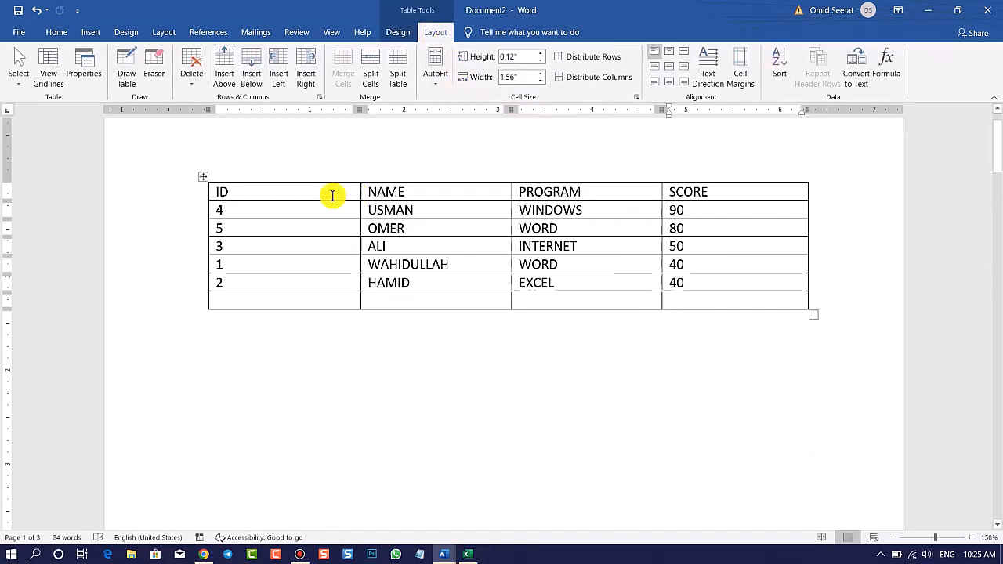
left_click(203, 180)
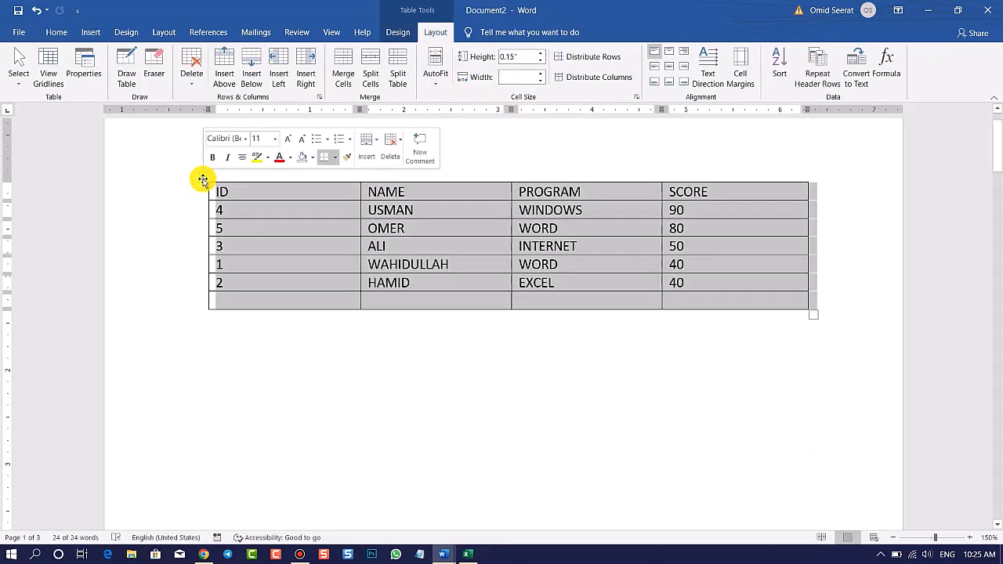
left_click(291, 217)
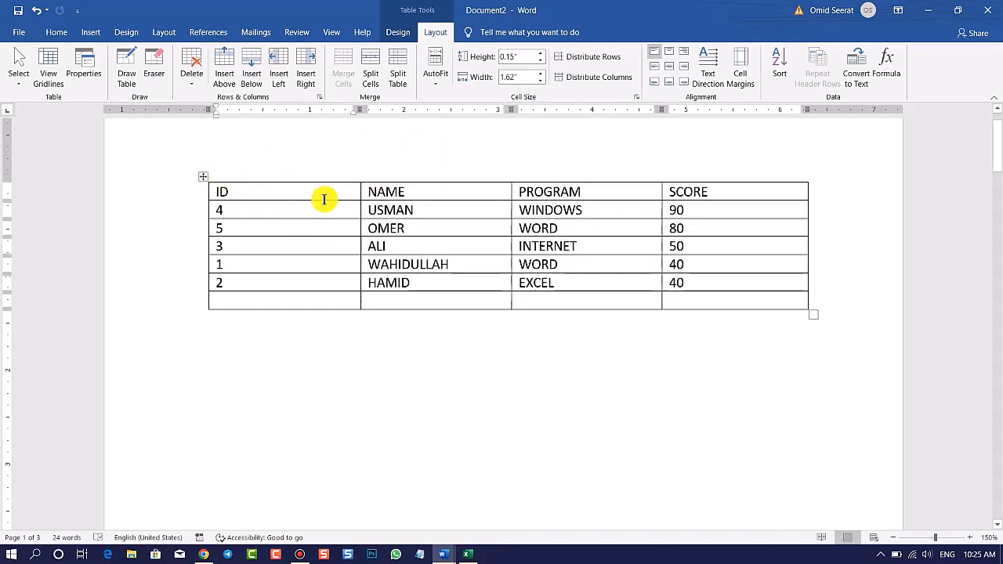
key("ctrl+a")
key("Delete")
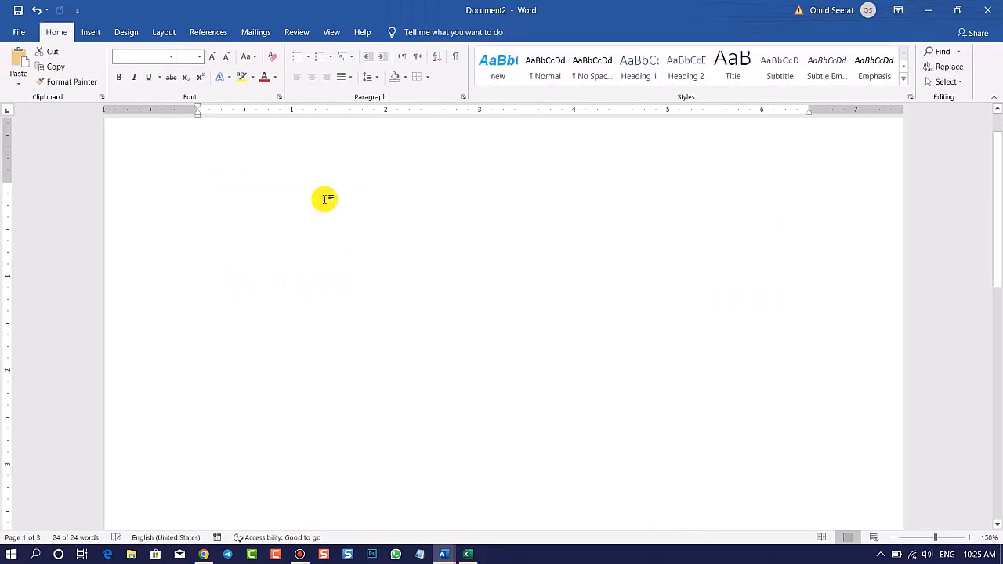
Insert an empty table with 6 columns and 6 rows into the blank document.
left_click(91, 32)
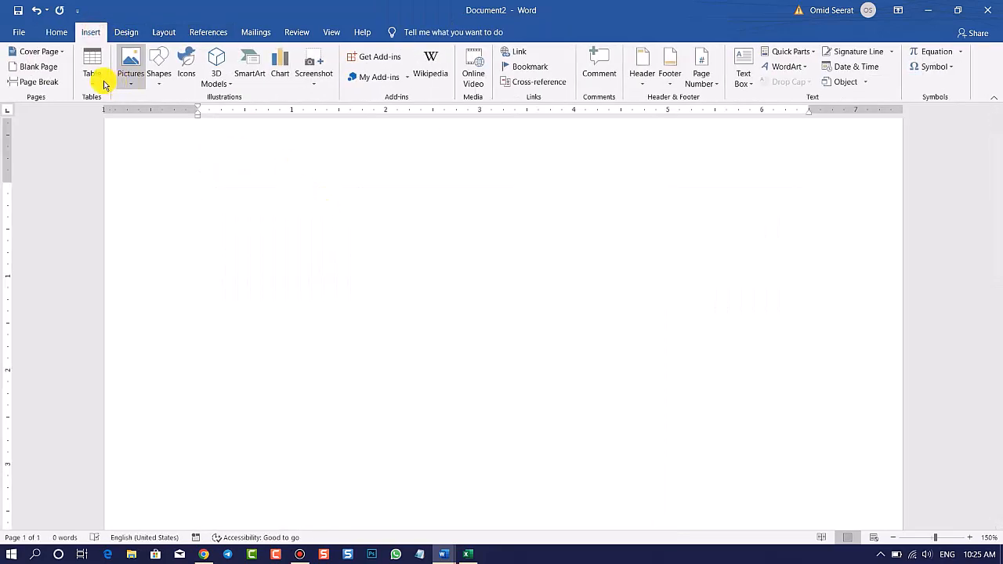
left_click(93, 78)
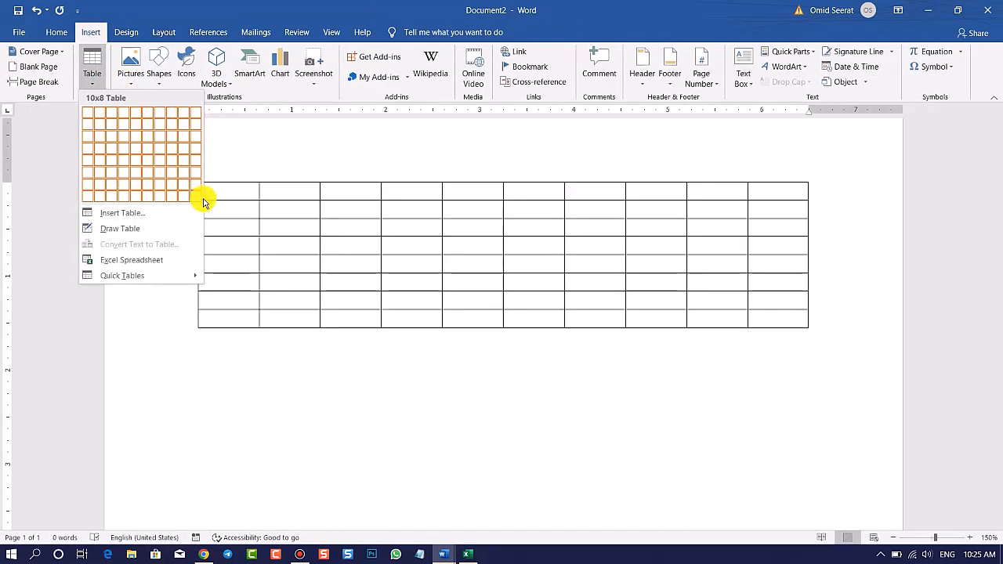
left_click(277, 204)
left_click(91, 75)
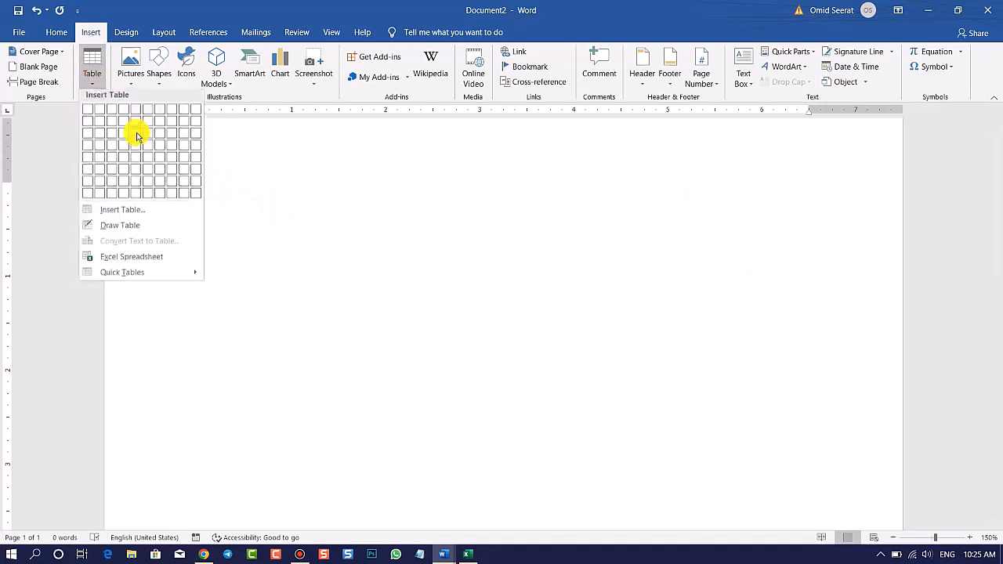
left_click(153, 172)
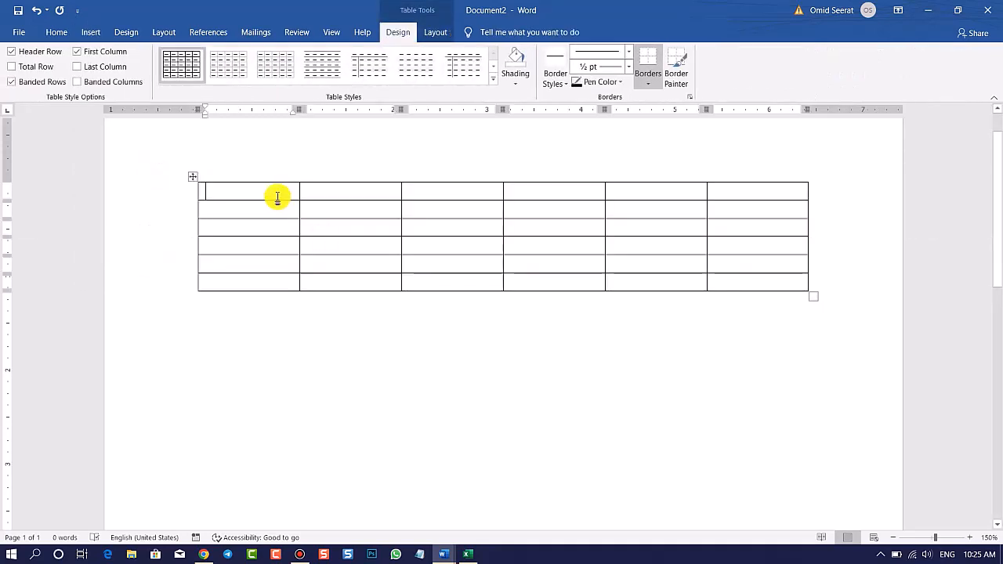
left_click(345, 232)
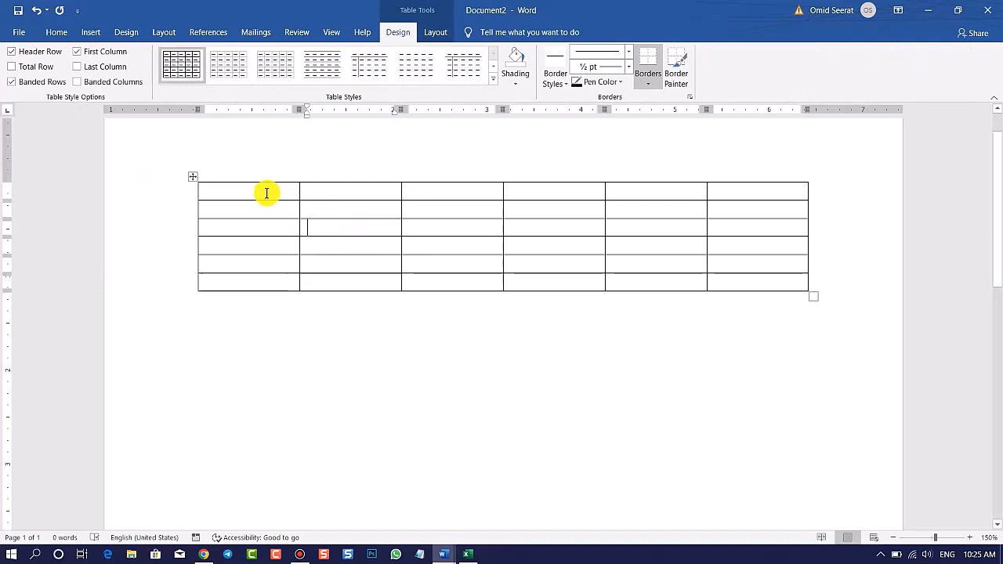
Insert the gray-and-brown-tabby-kitten wallpaper picture from the Photos folder on New Volume (D:) and look over it on the page.
left_click(93, 31)
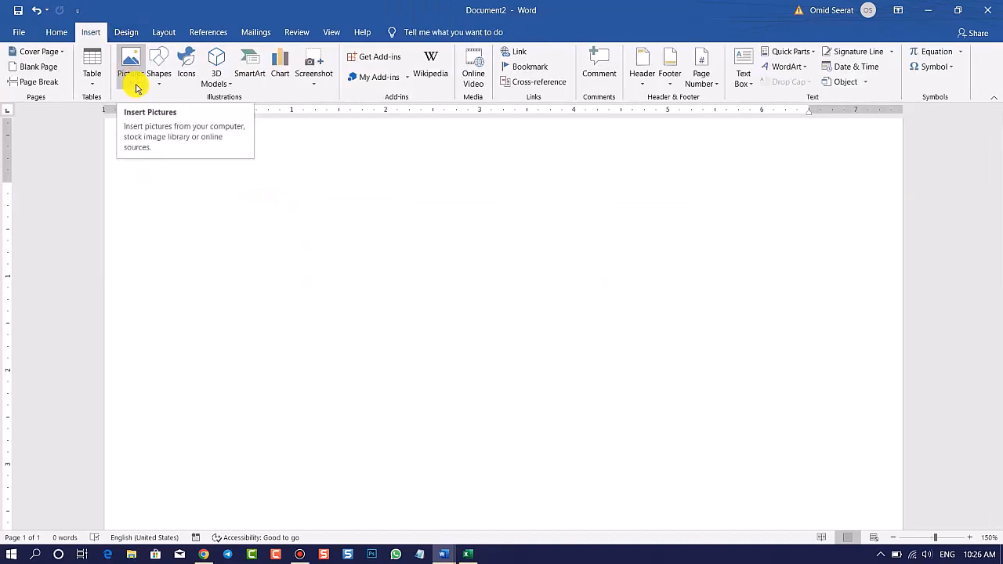
scroll(396, 299, "up", 2)
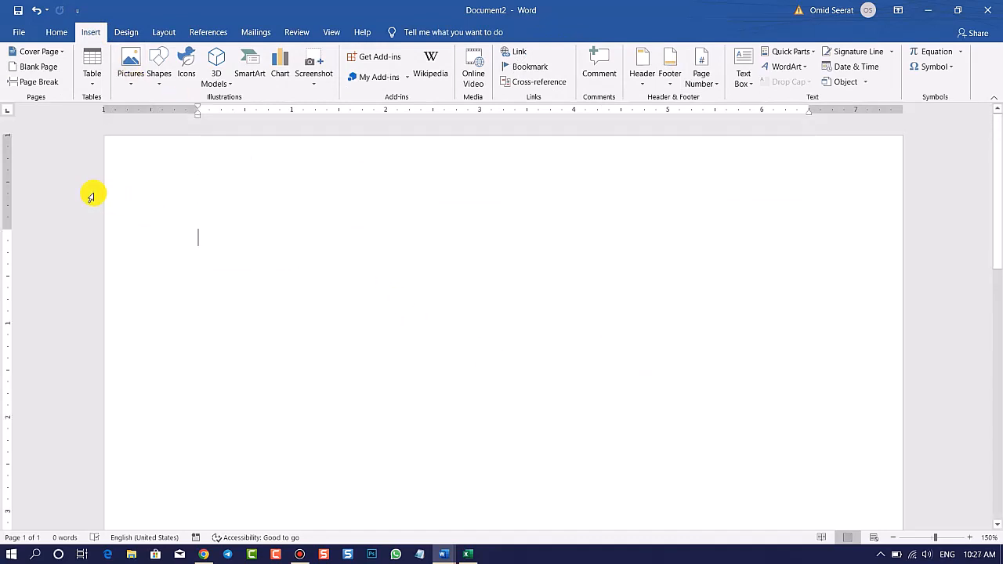
left_click(131, 85)
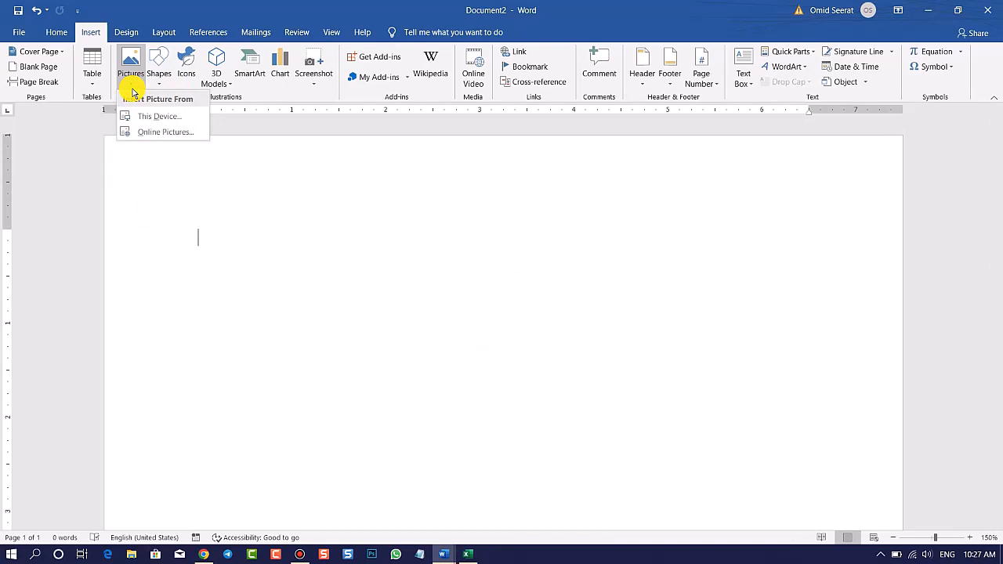
left_click(178, 124)
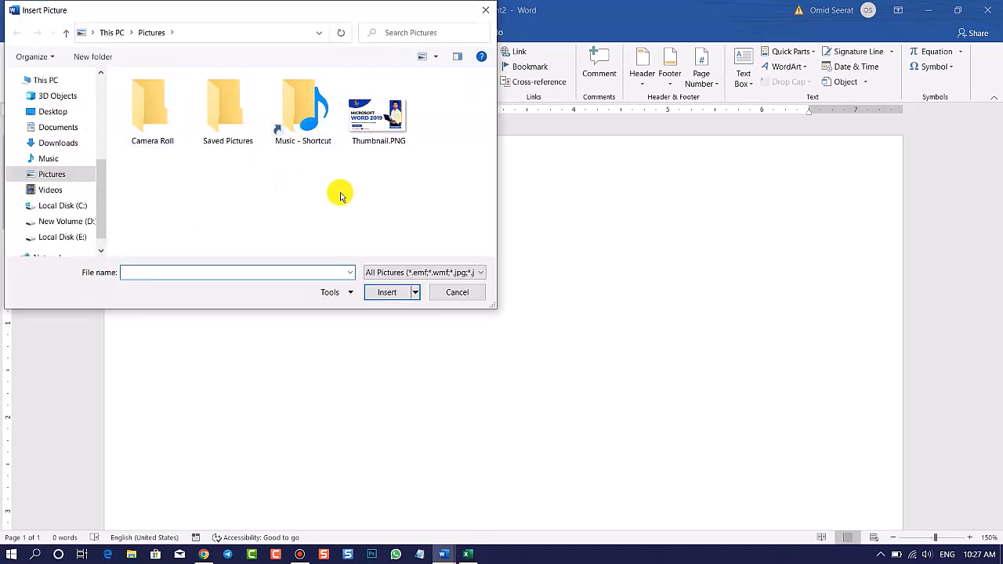
left_click(71, 221)
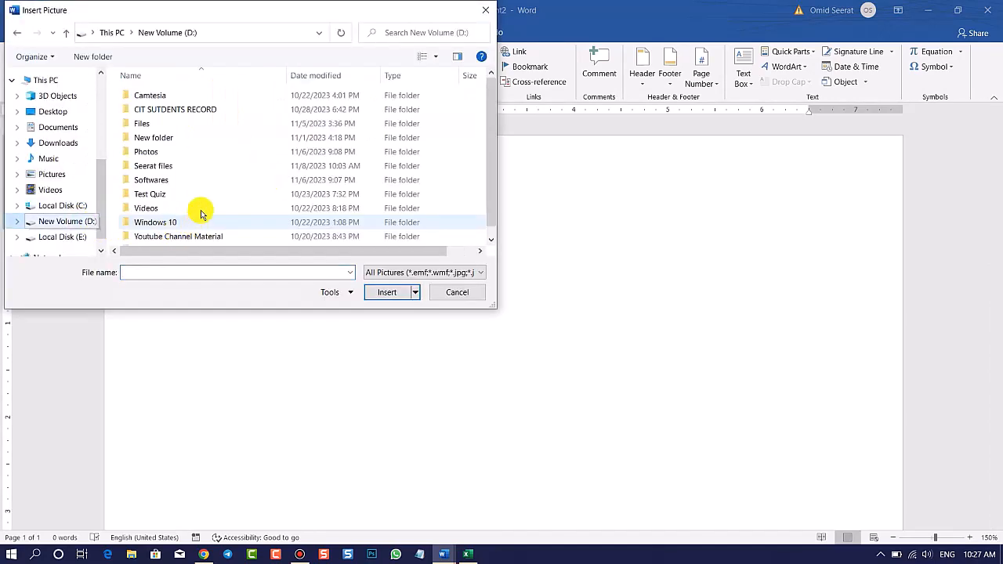
left_click(164, 155)
double_click(164, 154)
scroll(321, 191, "down", 1)
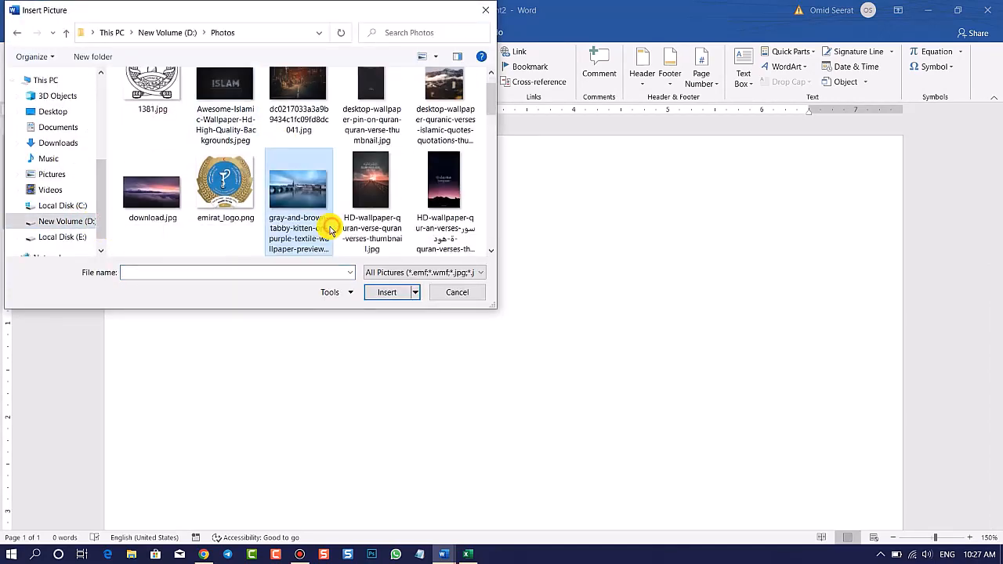
left_click(329, 224)
left_click(397, 292)
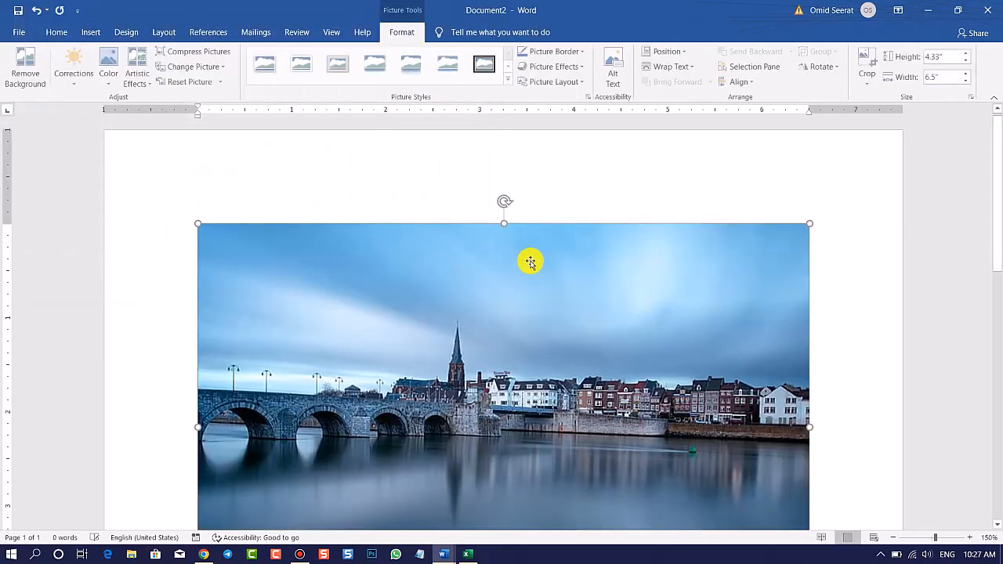
scroll(539, 276, "down", 5)
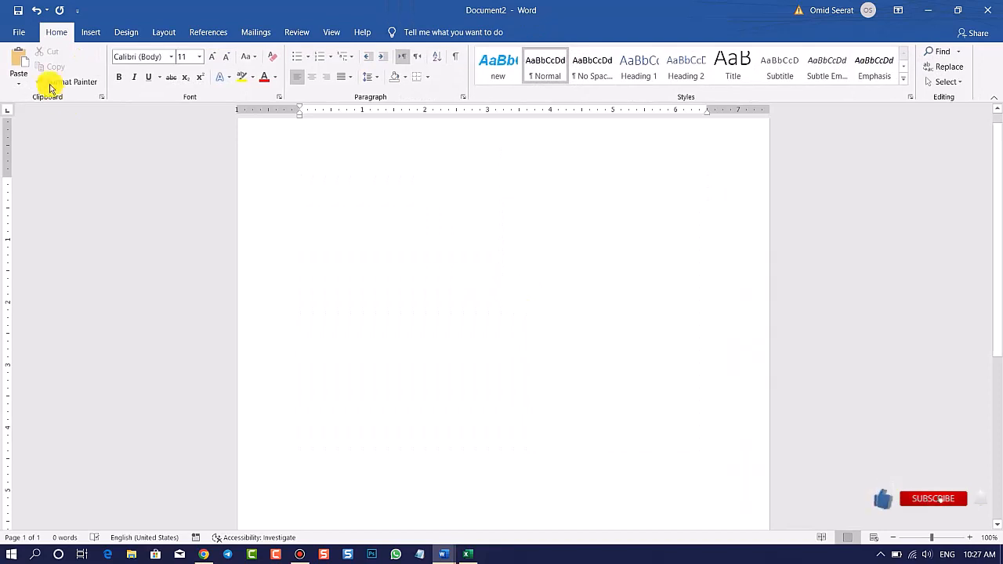
Browse the online picture categories and search Bing's online pictures for KEYBOARD.
left_click(84, 32)
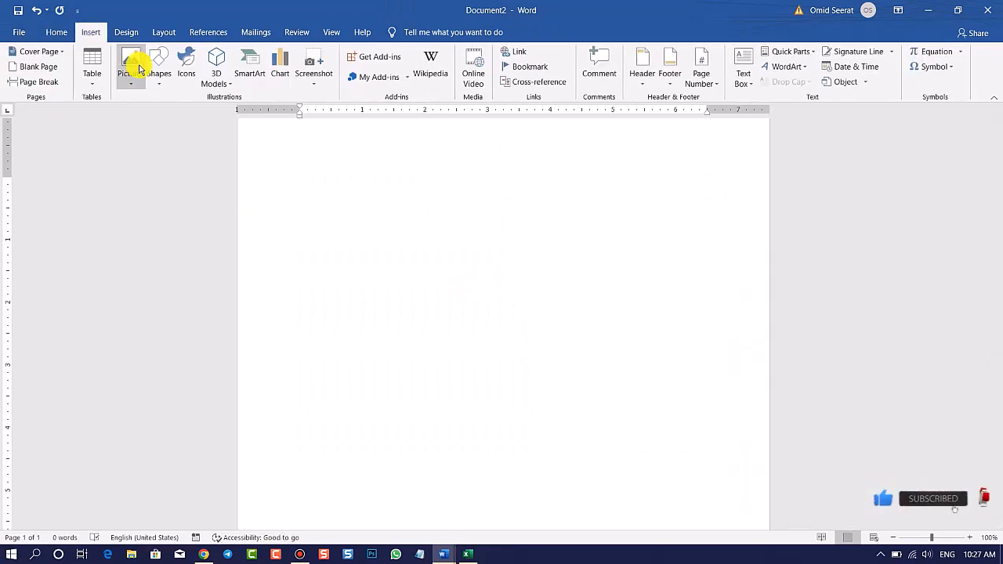
left_click(134, 72)
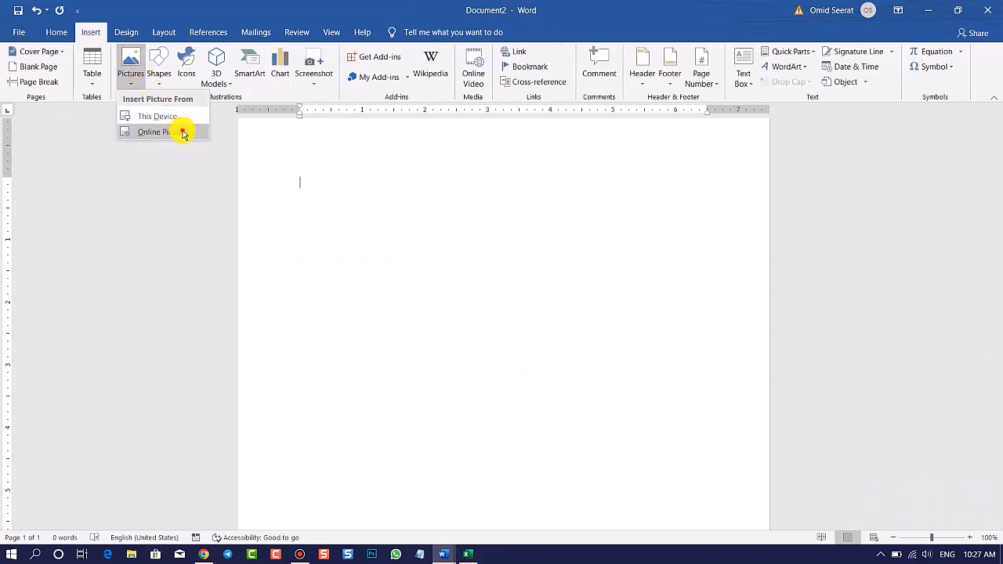
left_click(183, 133)
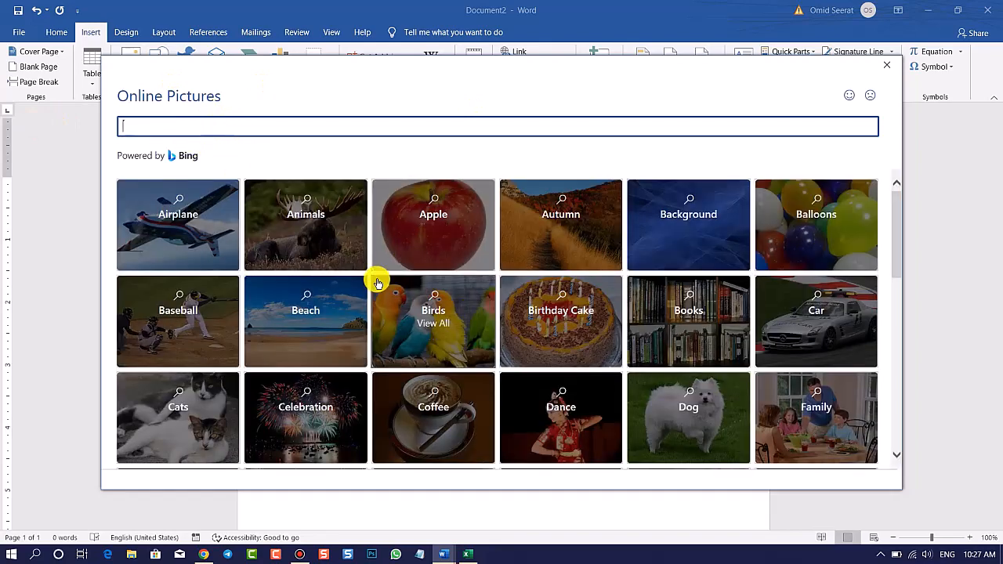
scroll(384, 278, "down", 1)
scroll(390, 278, "up", 1)
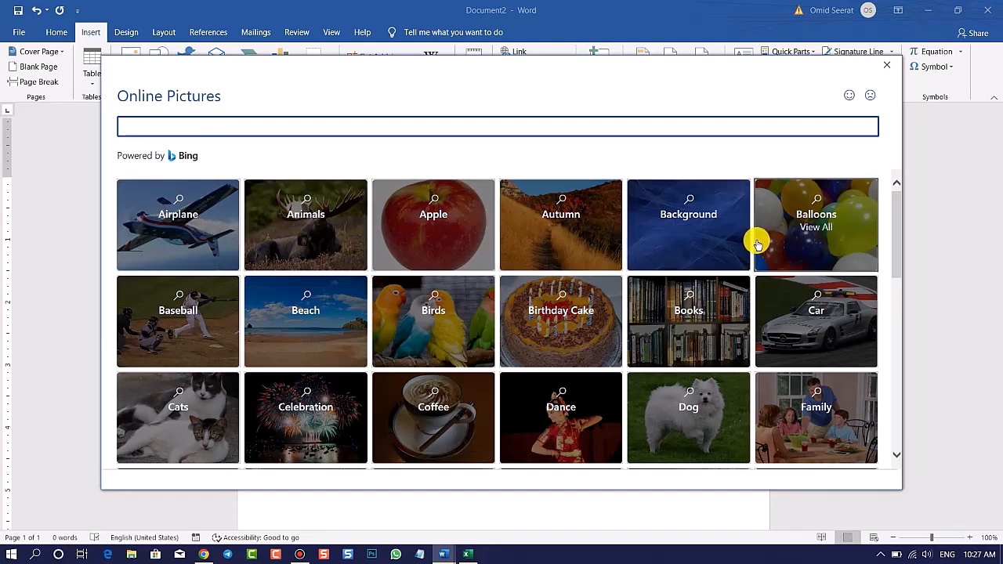
scroll(813, 217, "down", 1)
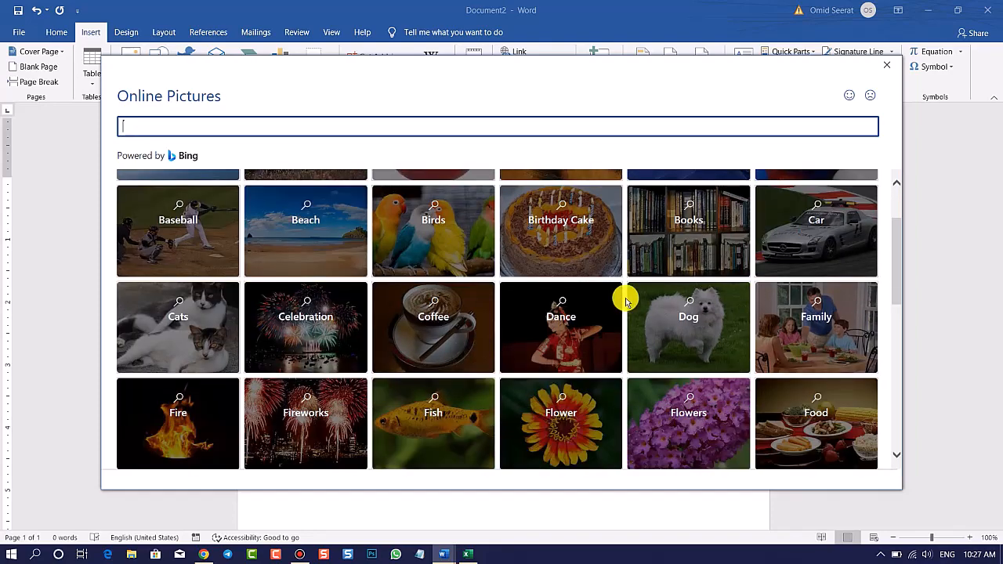
scroll(519, 432, "down", 6)
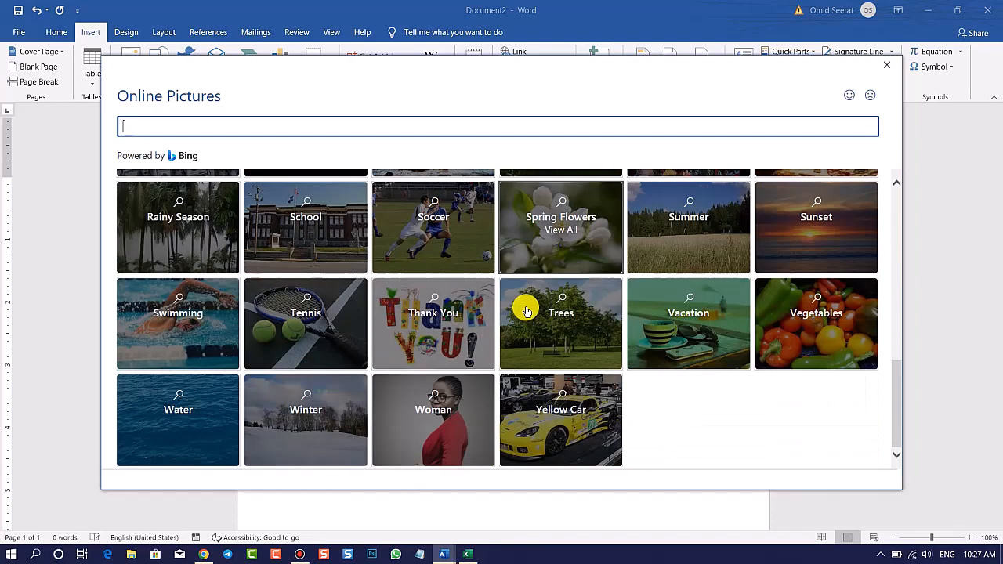
scroll(524, 309, "up", 7)
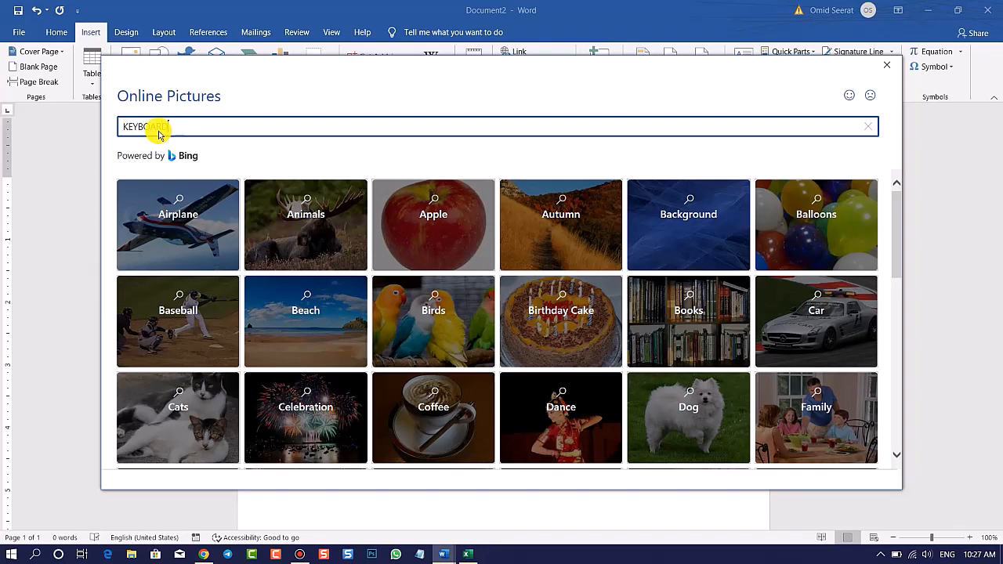
key("Return")
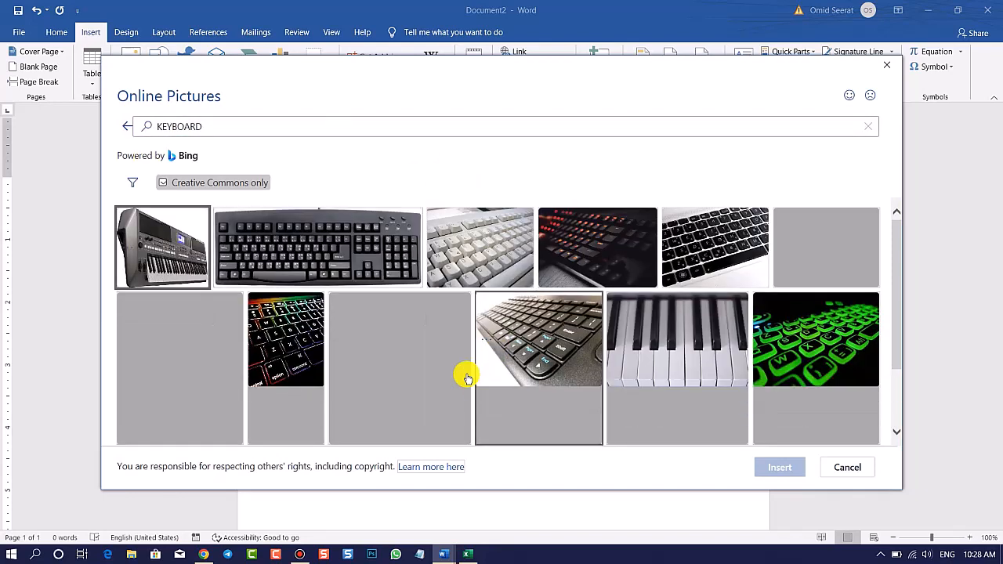
Insert the black curved ergonomic keyboard picture from the online search results into the document.
scroll(404, 296, "down", 1)
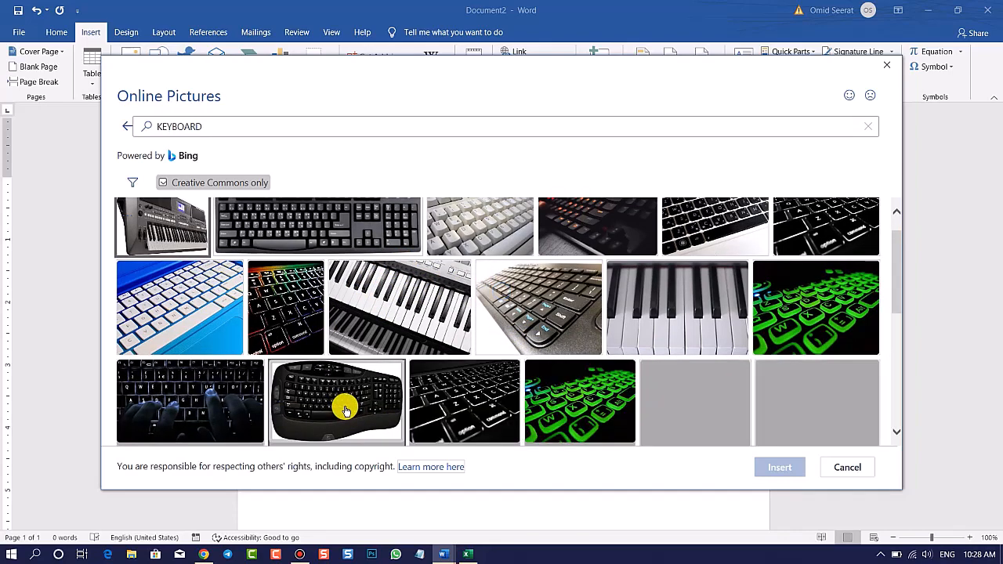
scroll(346, 407, "down", 3)
scroll(378, 392, "down", 3)
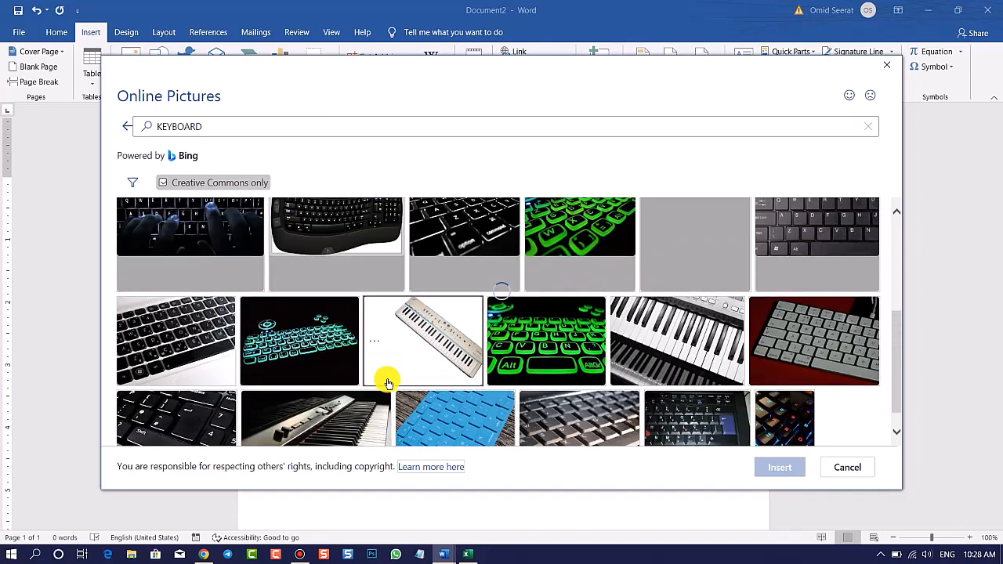
scroll(380, 380, "up", 5)
scroll(377, 352, "down", 5)
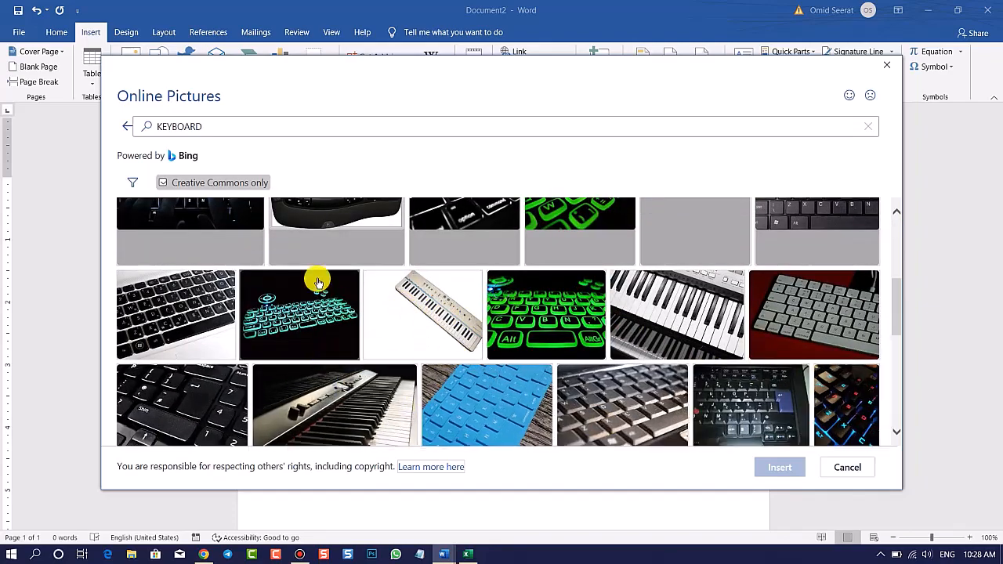
scroll(298, 349, "up", 3)
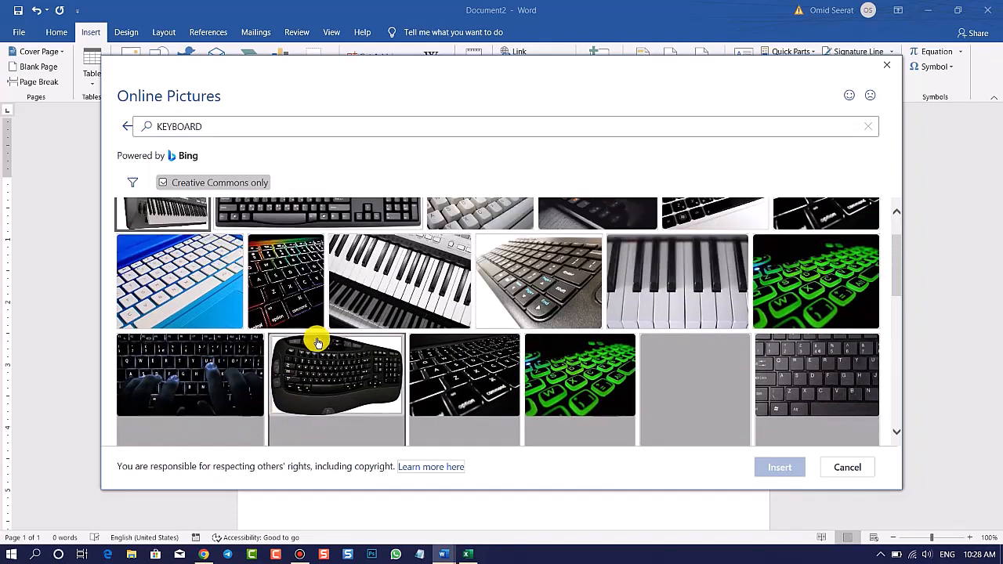
left_click(316, 358)
left_click(793, 473)
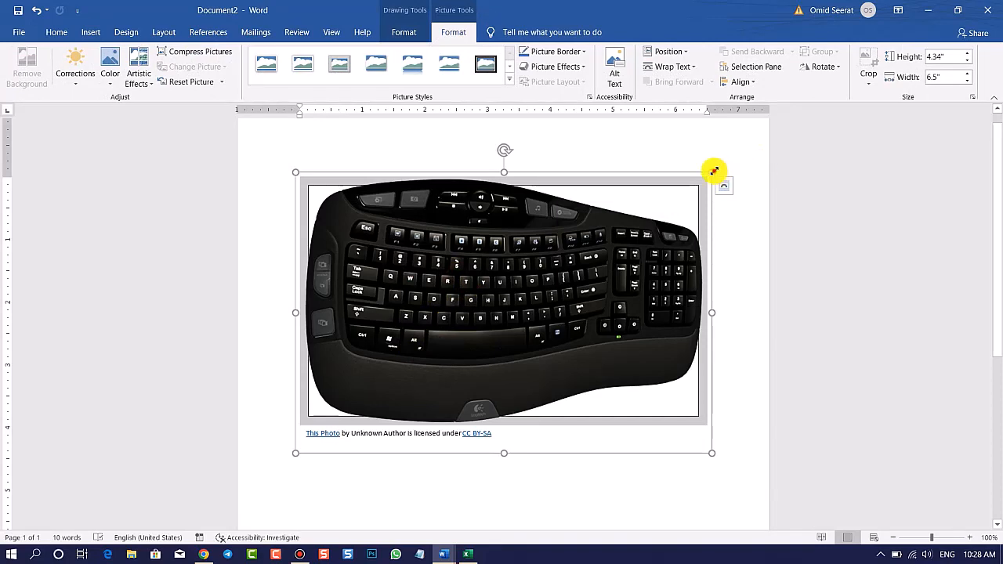
Resize the inserted keyboard picture to about 4.2" high by 6.62" wide and delete it from the page.
mouse_move(714, 171)
left_mouse_down()
mouse_move(589, 228)
mouse_move(718, 181)
left_mouse_up()
left_click_drag(617, 307, 611, 336)
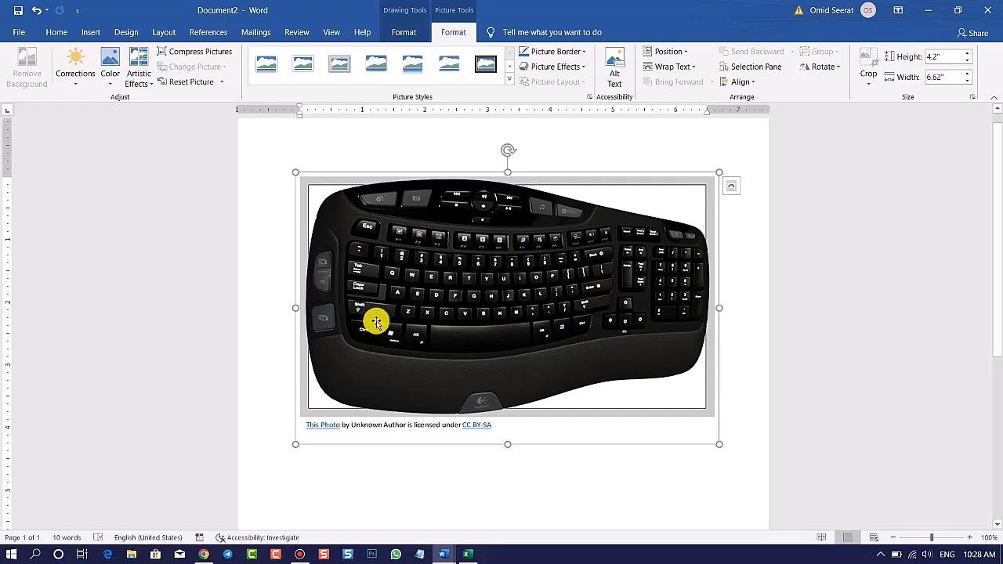
key("Delete")
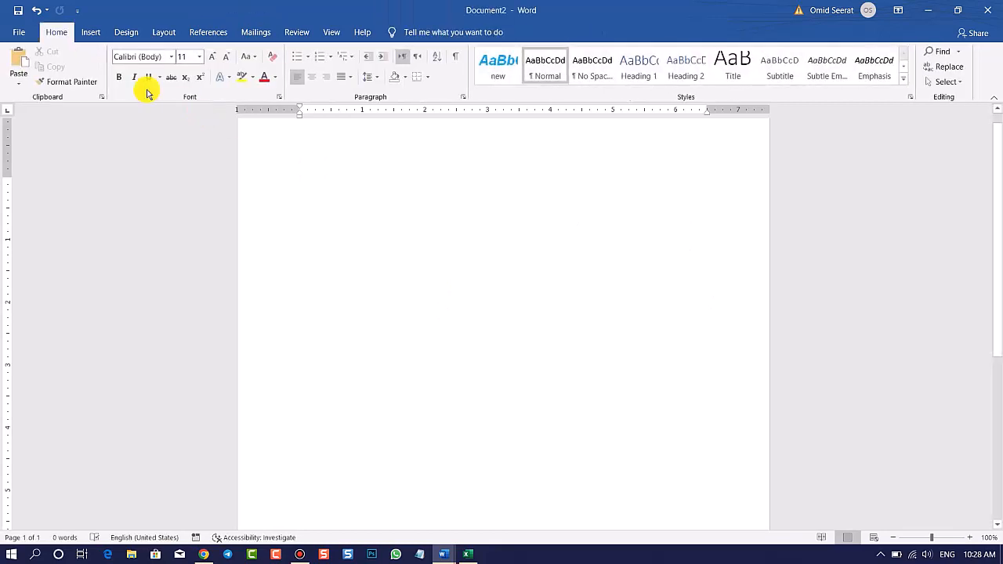
Insert the gray-and-brown-tabby-kitten wallpaper picture from the device's Photos folder and delete it again.
left_click(97, 32)
left_click(129, 82)
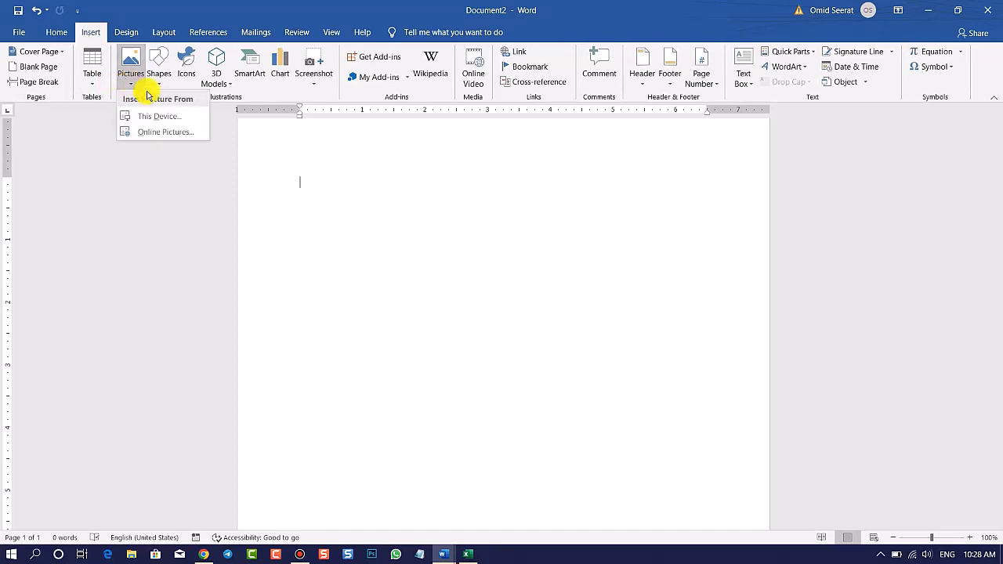
left_click(154, 112)
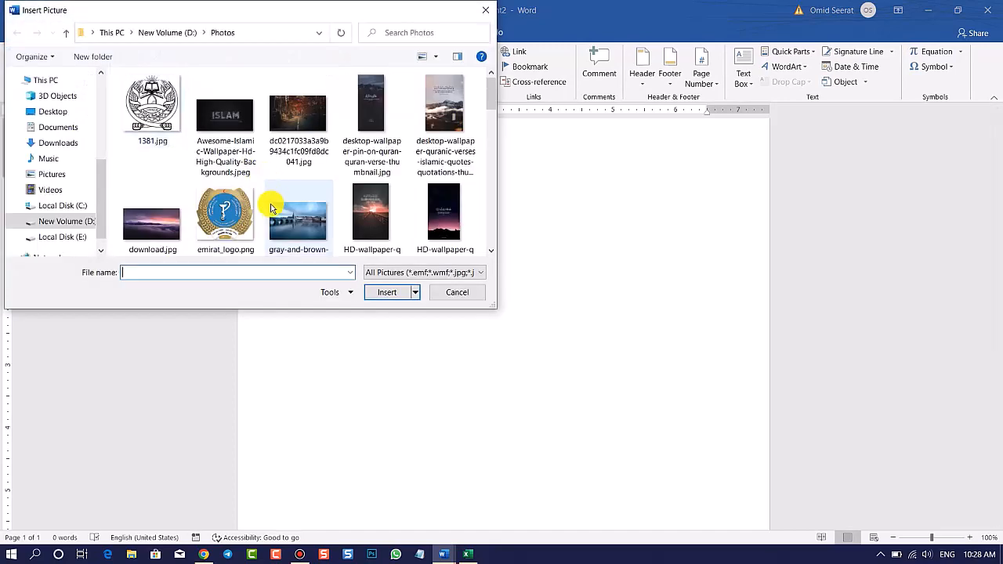
left_click(306, 214)
left_click(384, 293)
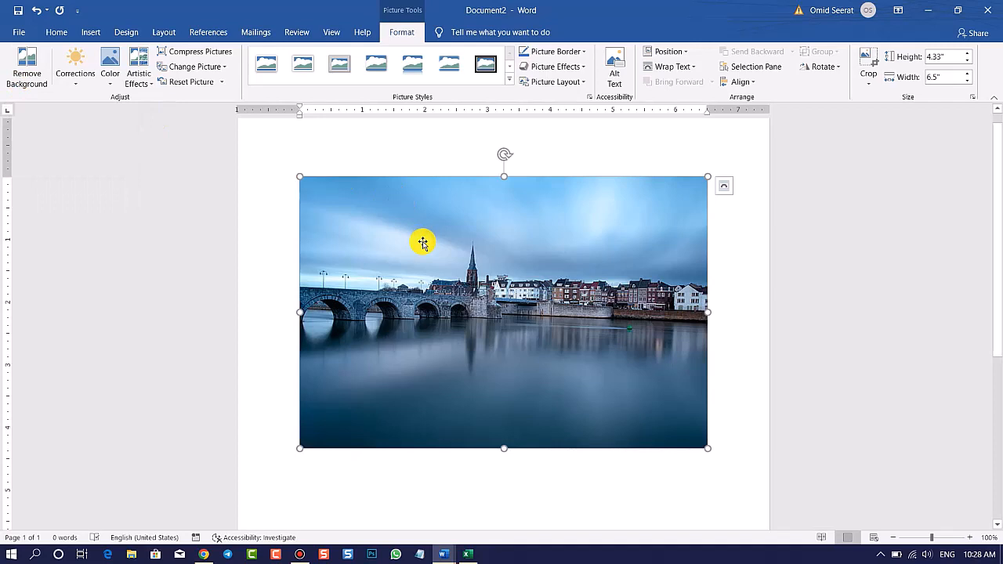
key("Delete")
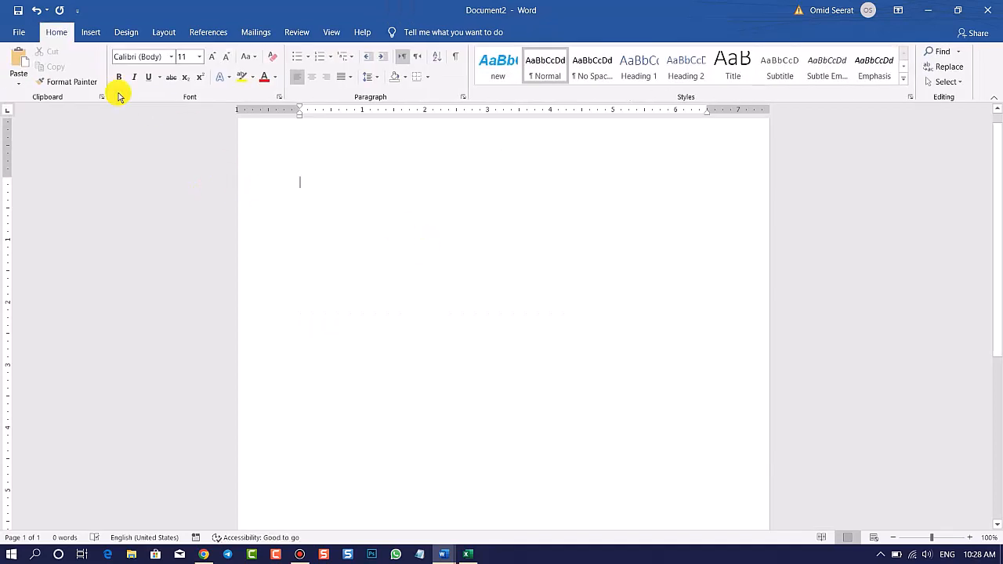
Insert the bald eagle photo from the device's Photos folder on New Volume (D:) into the blank document.
left_click(89, 35)
left_click(130, 78)
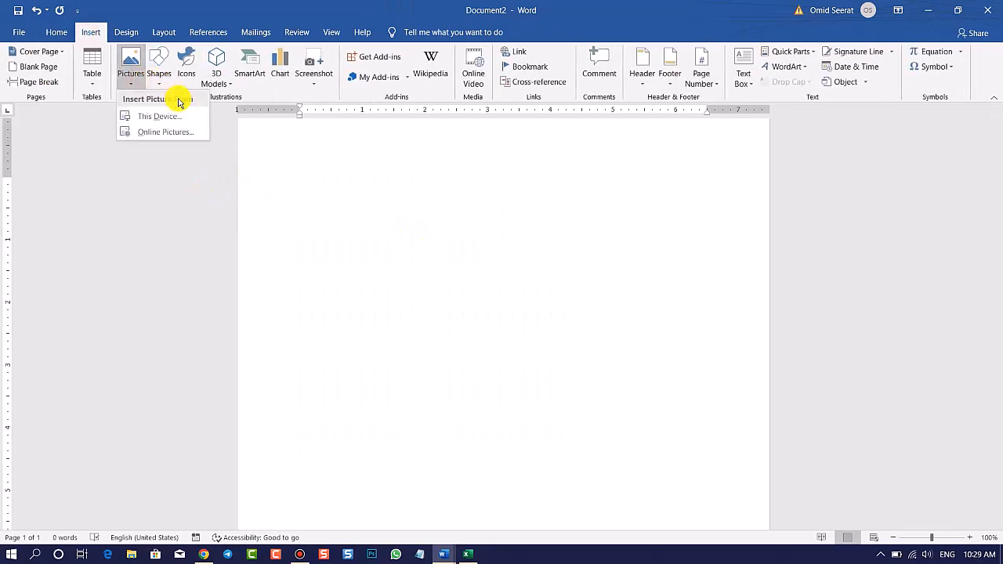
left_click(171, 117)
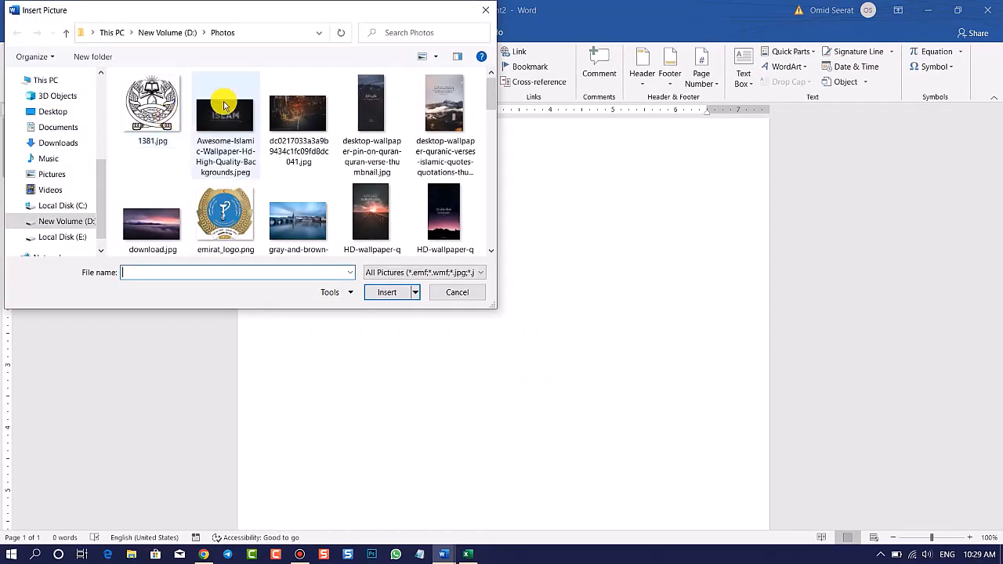
scroll(288, 142, "down", 2)
left_click(227, 187)
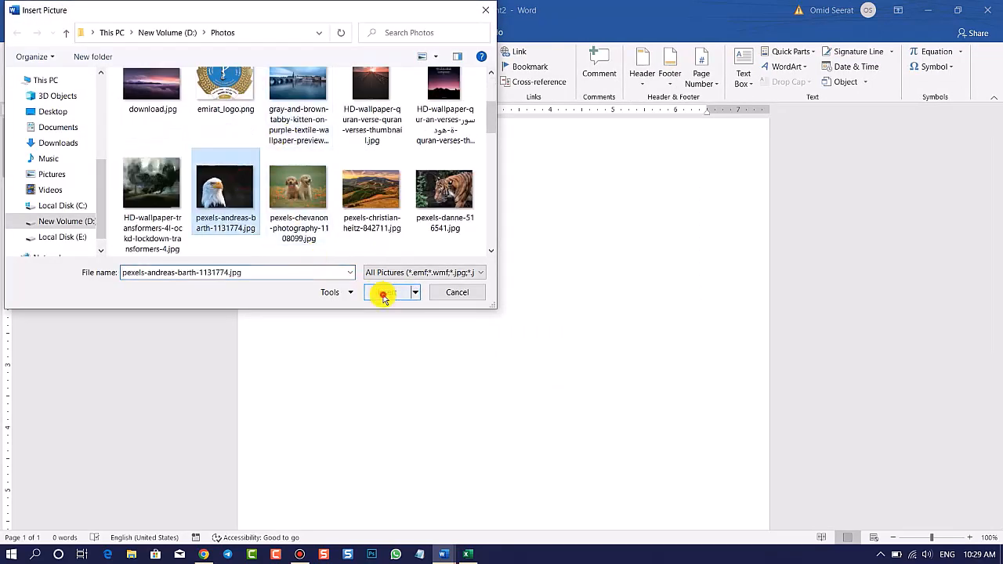
left_click(384, 292)
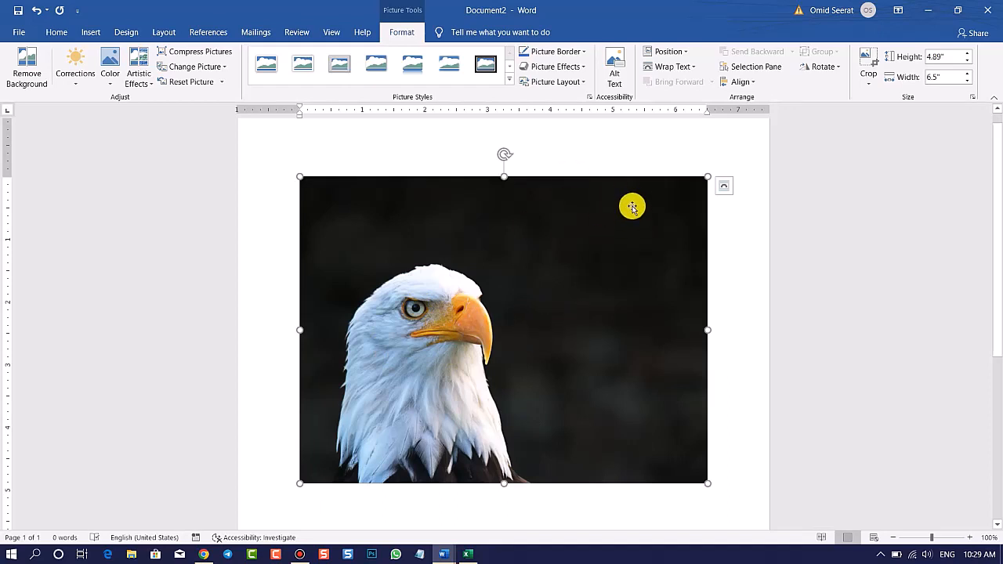
Try the automatic background removal on the eagle picture, keeping its default selection, and undo the removal.
left_click(19, 61)
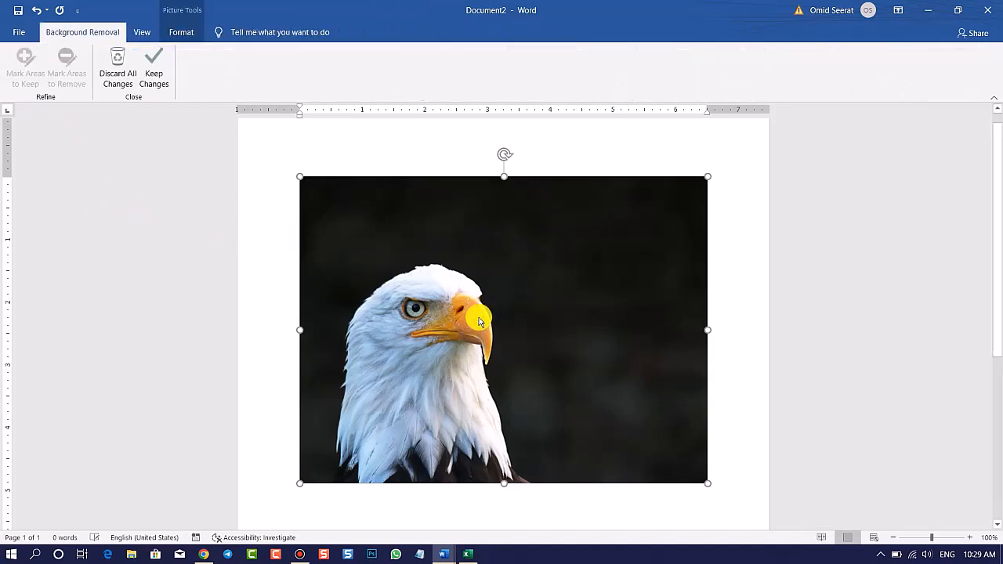
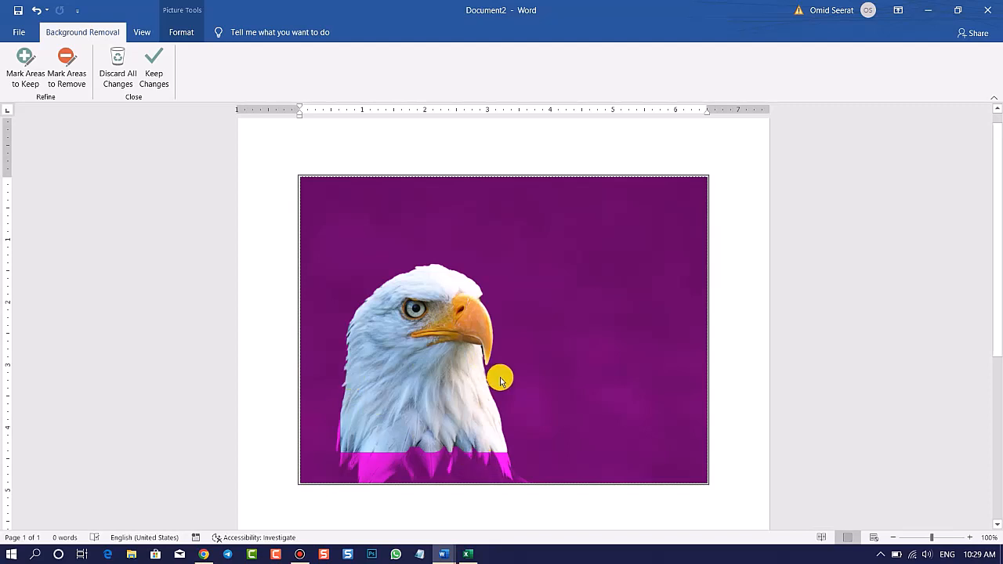
left_click(158, 73)
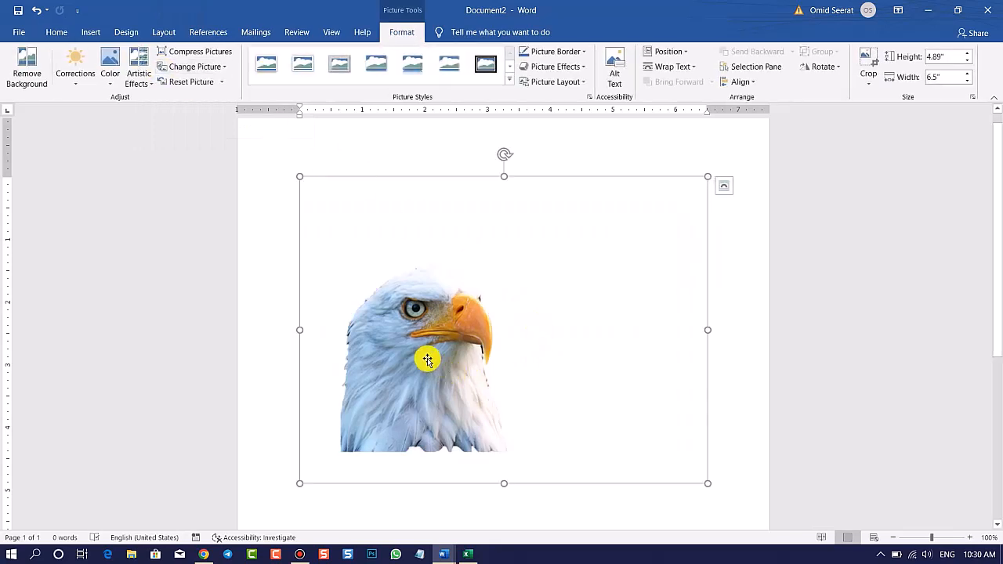
key("ctrl+z")
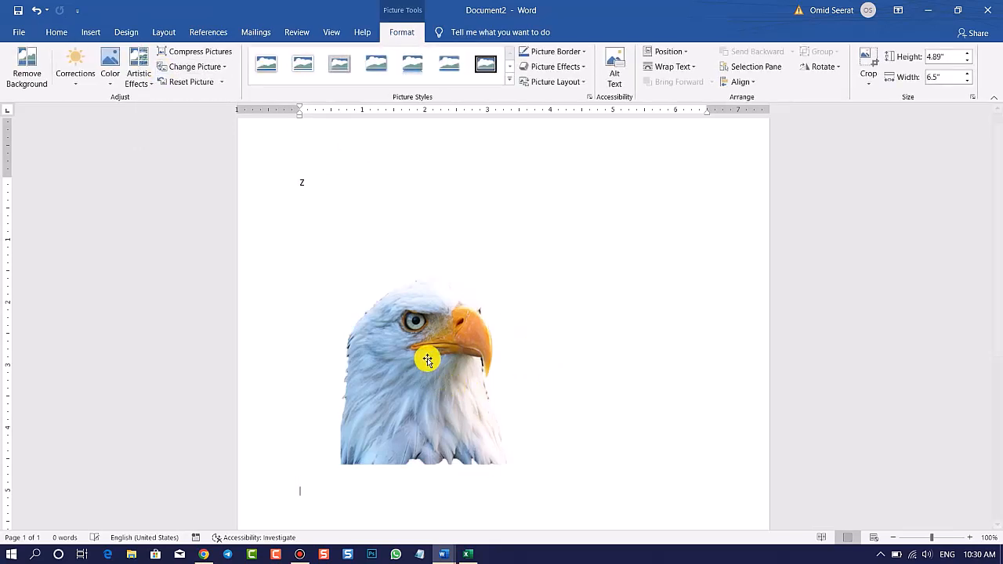
left_click(426, 353)
key("ctrl+z")
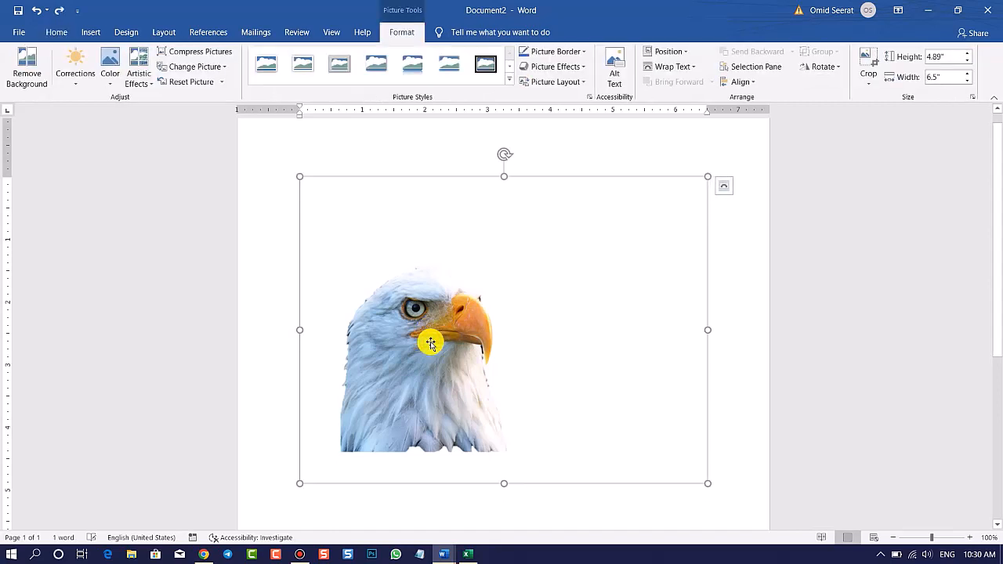
key("ctrl+z")
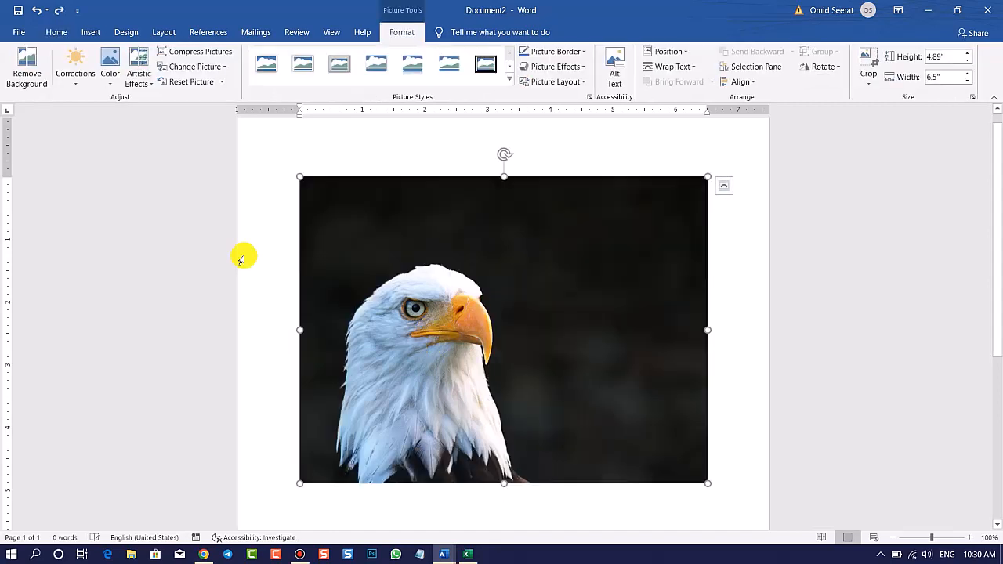
Remove the eagle picture's background, marking the lower neck and chest feathers as areas to keep, and keep the changes.
left_click(24, 77)
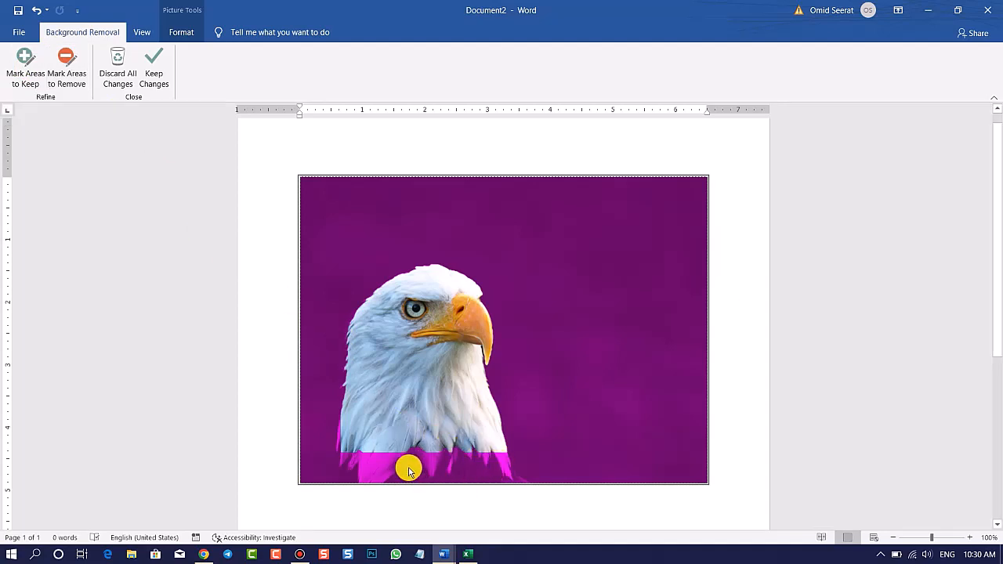
left_click(13, 77)
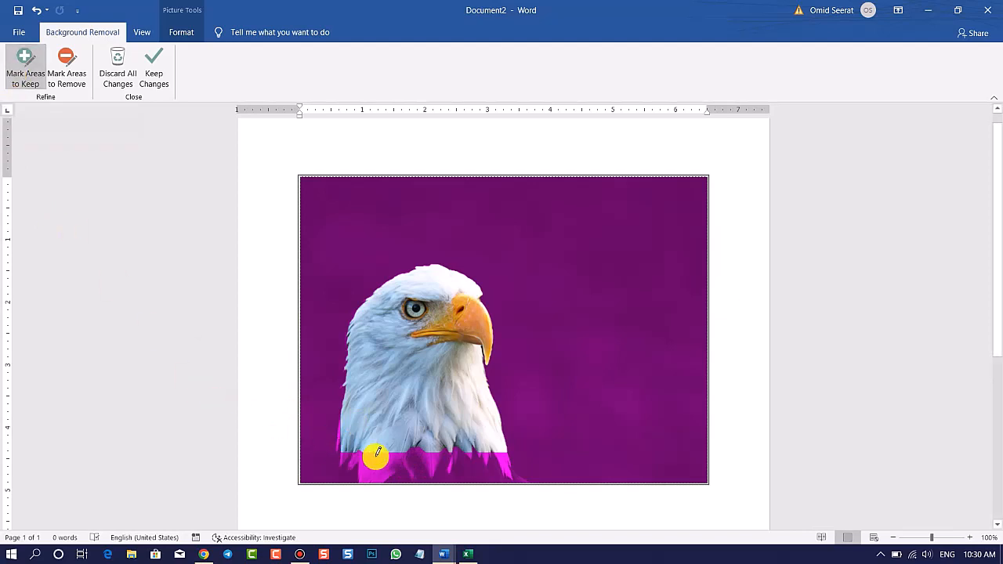
left_click_drag(369, 461, 498, 452)
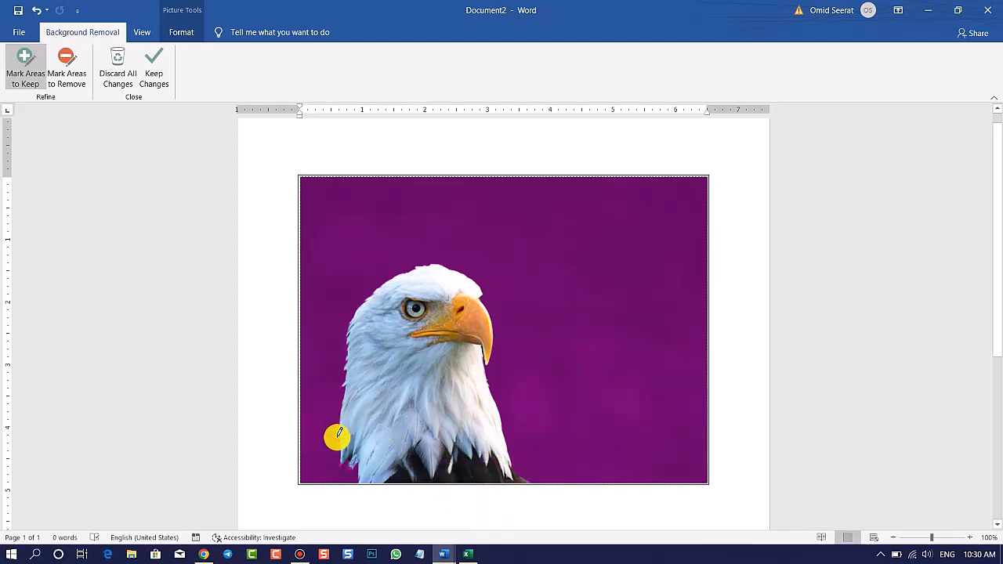
left_click_drag(340, 446, 338, 452)
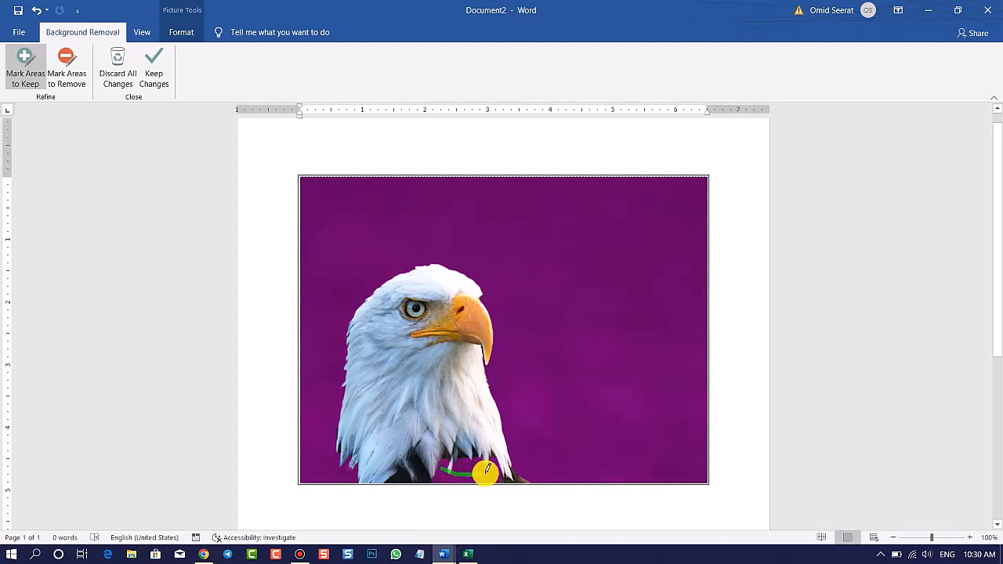
mouse_move(478, 558)
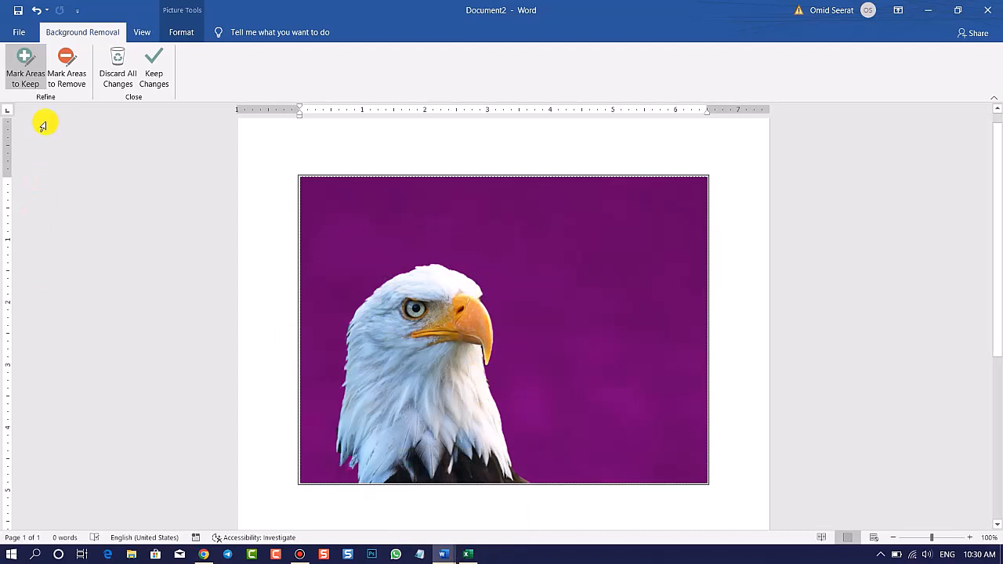
left_click(156, 78)
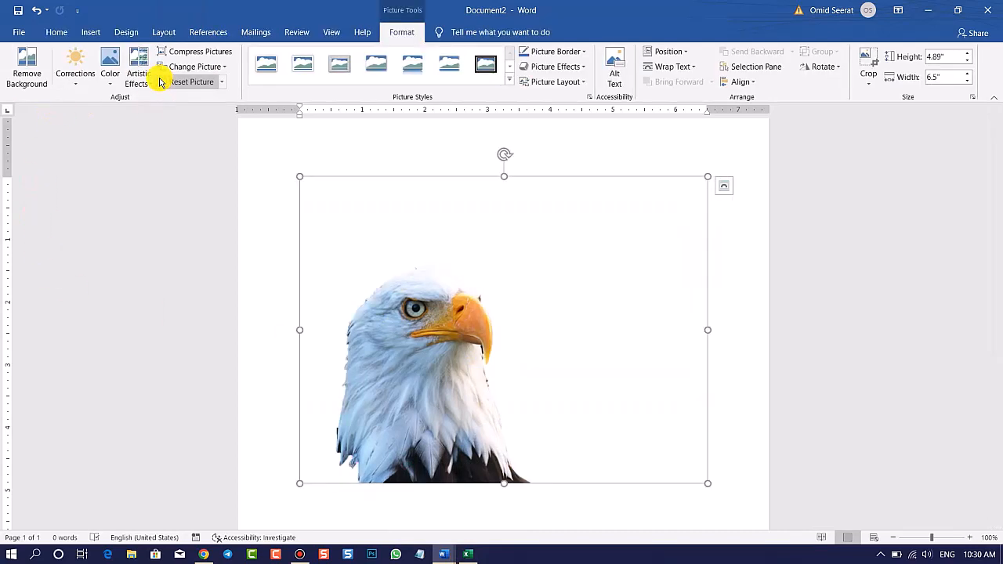
Reopen the eagle picture's background removal, mark the eagle's eye as an area to remove, and keep the changes.
left_click(31, 76)
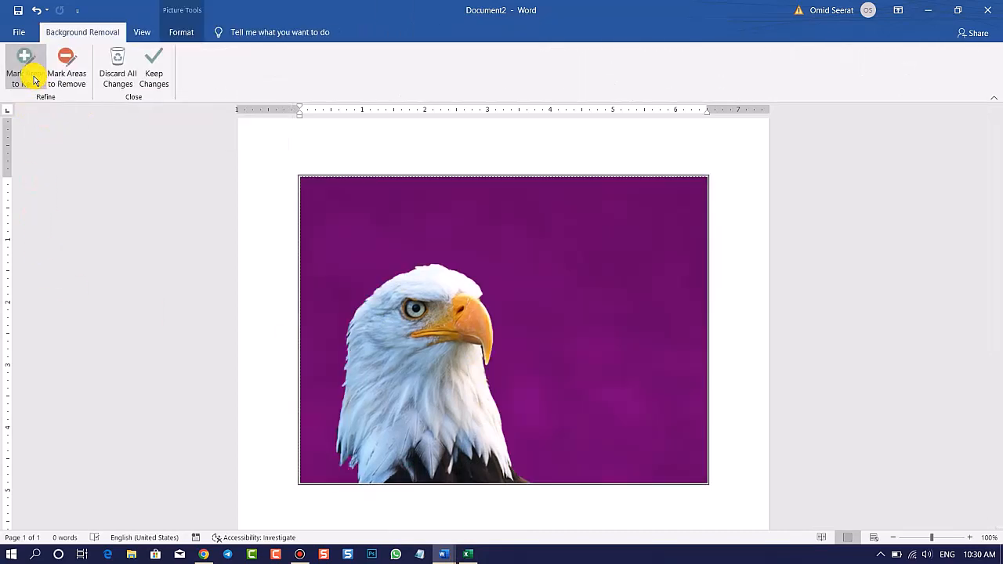
left_click(74, 73)
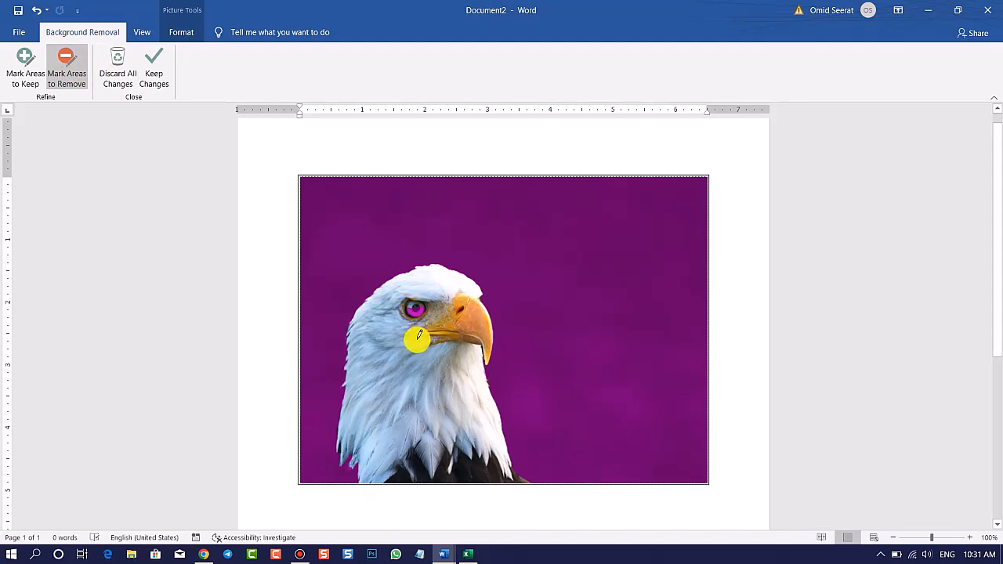
left_click(422, 300)
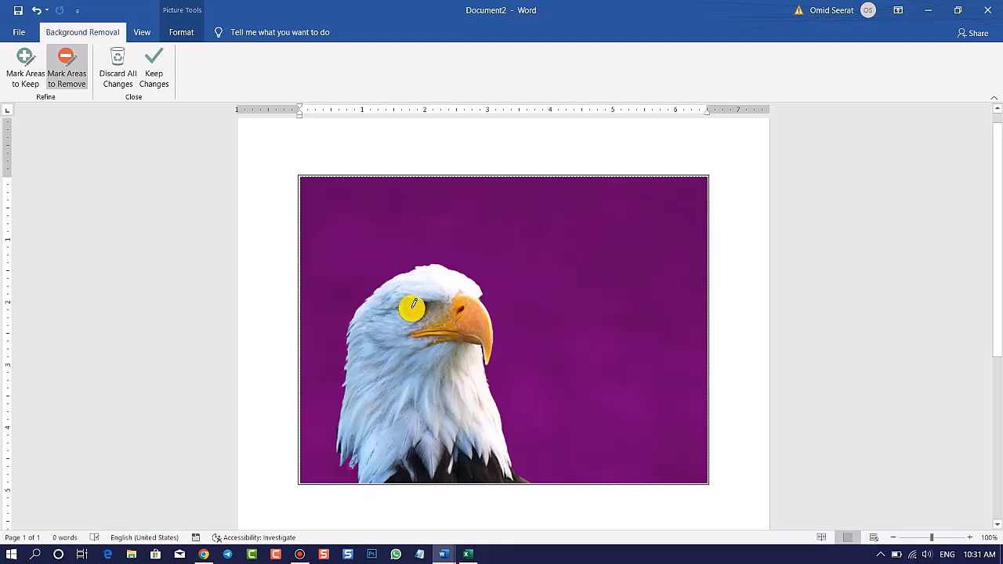
left_click(156, 70)
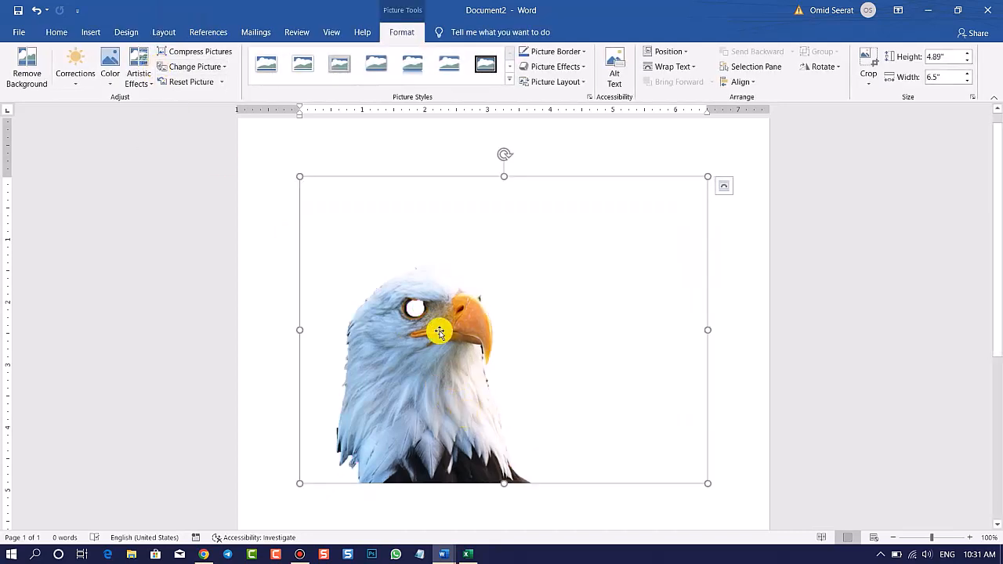
Return to the eagle picture's background removal and discard all changes.
left_click(28, 72)
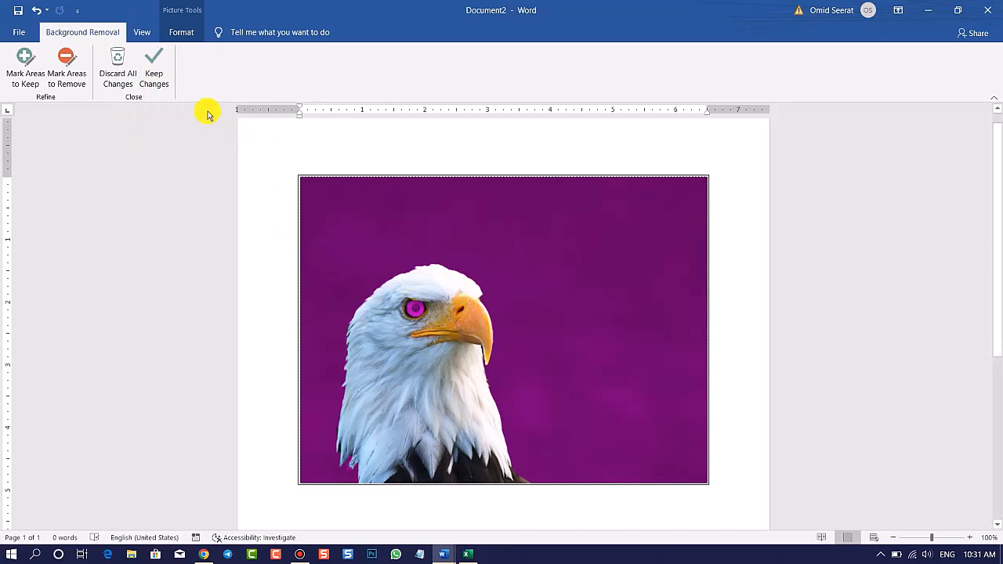
left_click(157, 71)
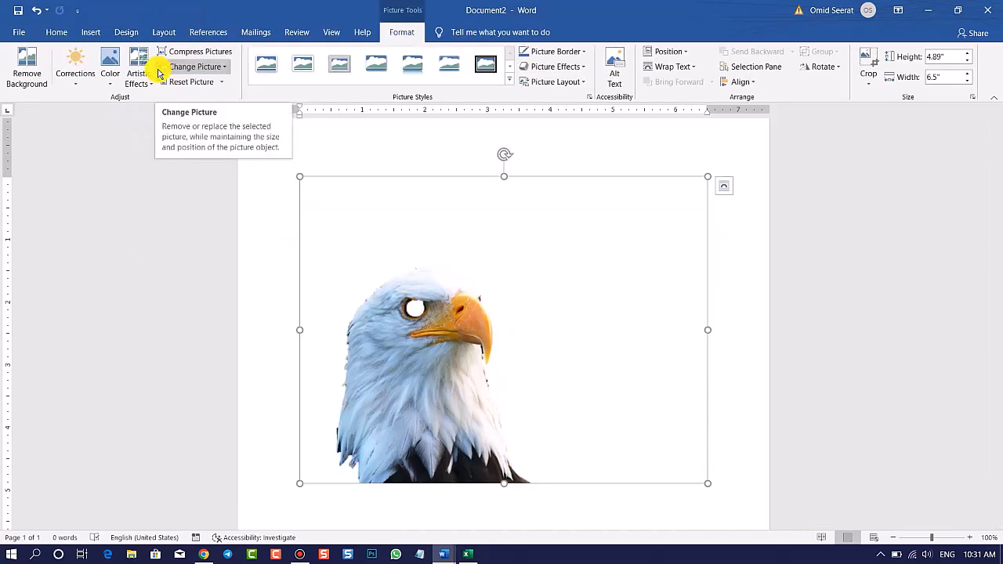
left_click(27, 64)
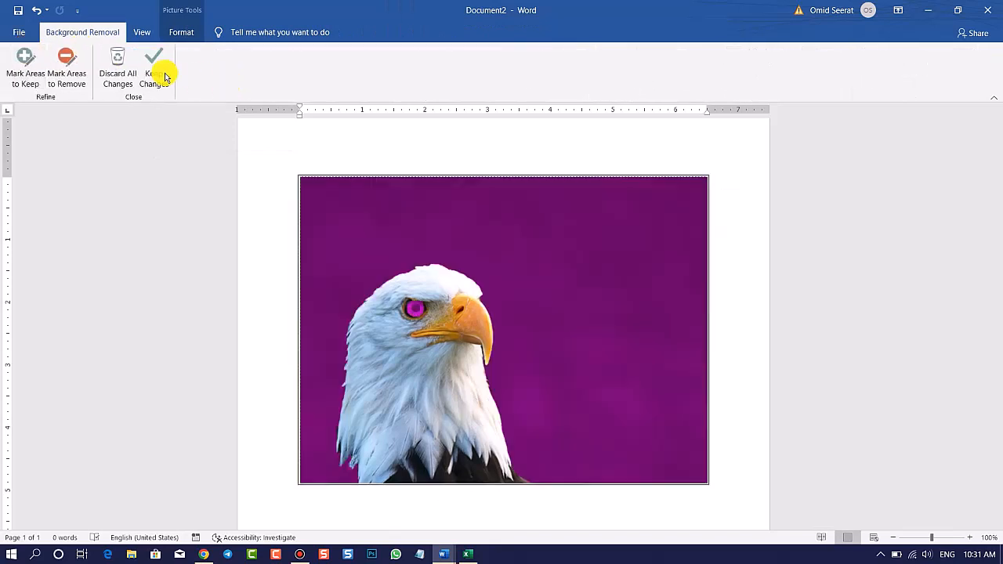
left_click(119, 78)
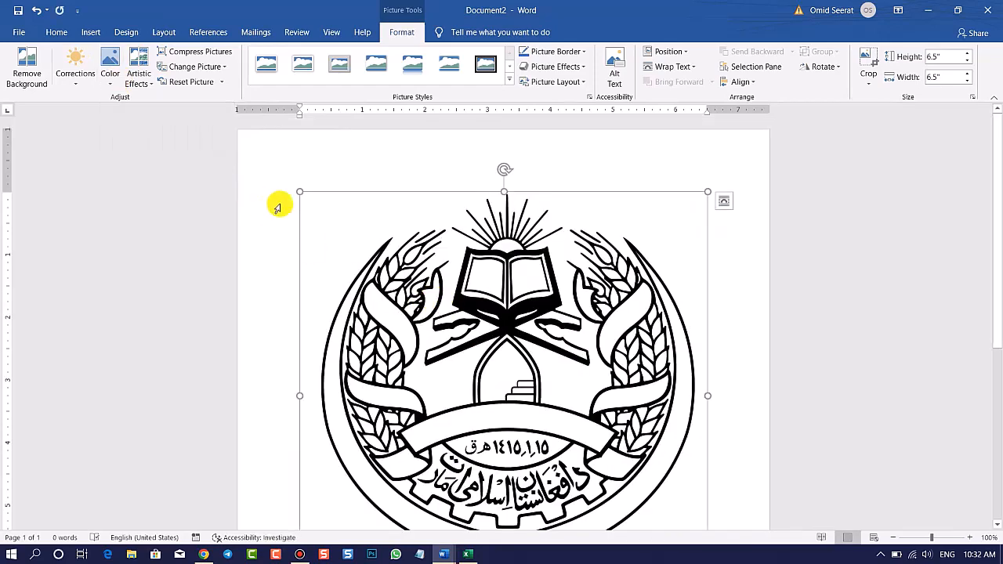
Shrink the emblem picture to about 3.58" by 3.58" and set the page color to blue.
left_click_drag(299, 188, 478, 375)
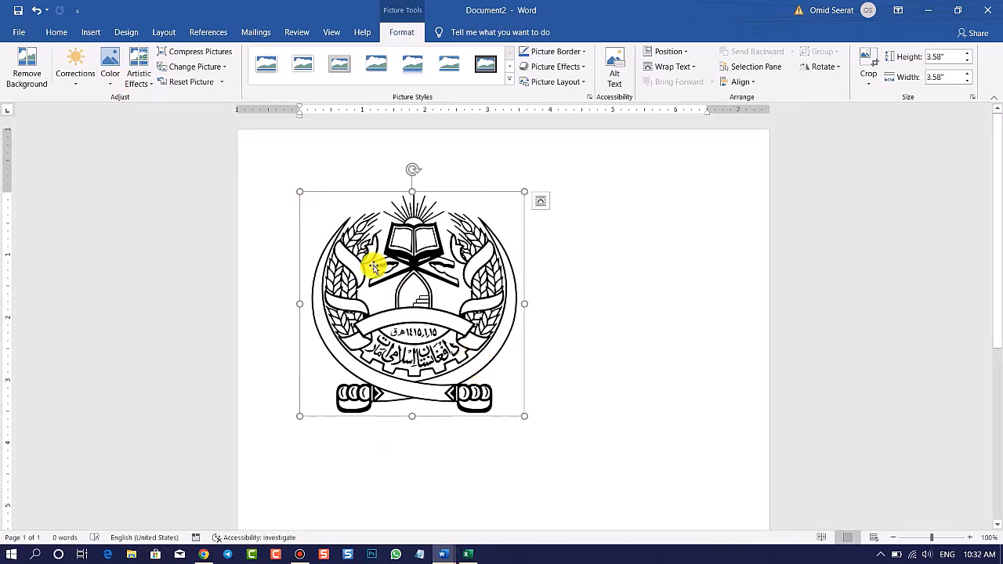
left_click(126, 33)
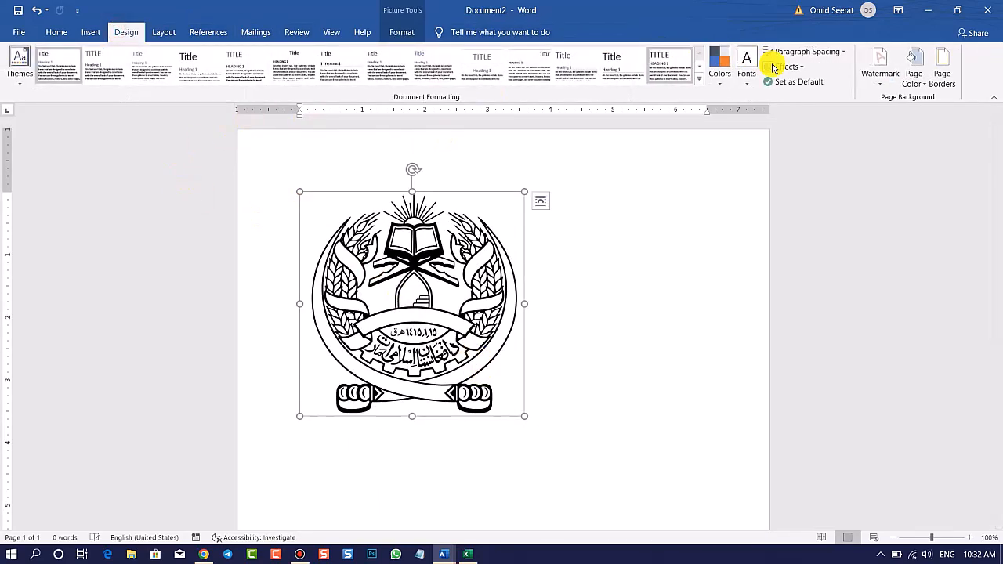
left_click(913, 74)
left_click(940, 146)
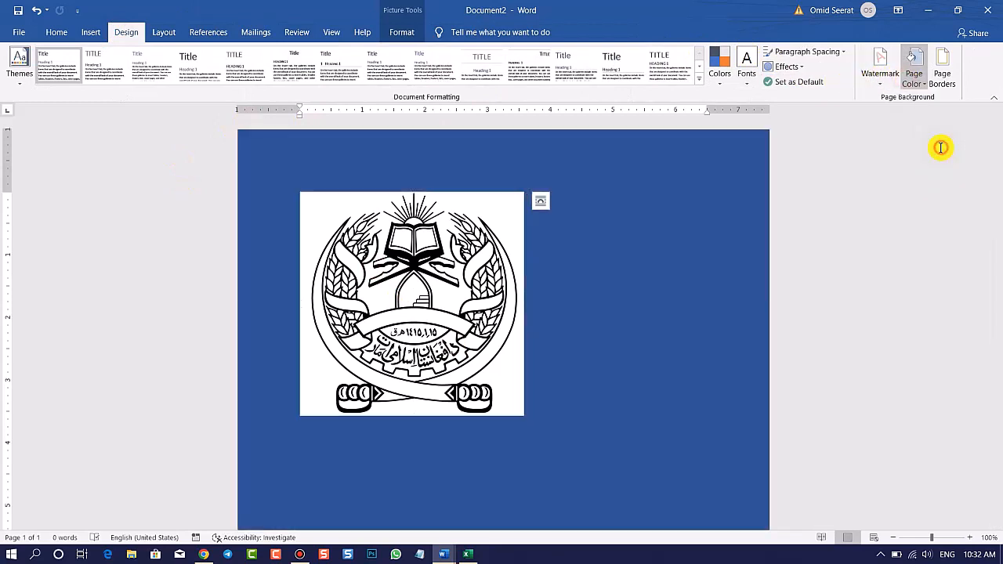
Set the emblem picture's text wrapping to Square and move it to the middle of the page width.
left_click_drag(438, 304, 451, 305)
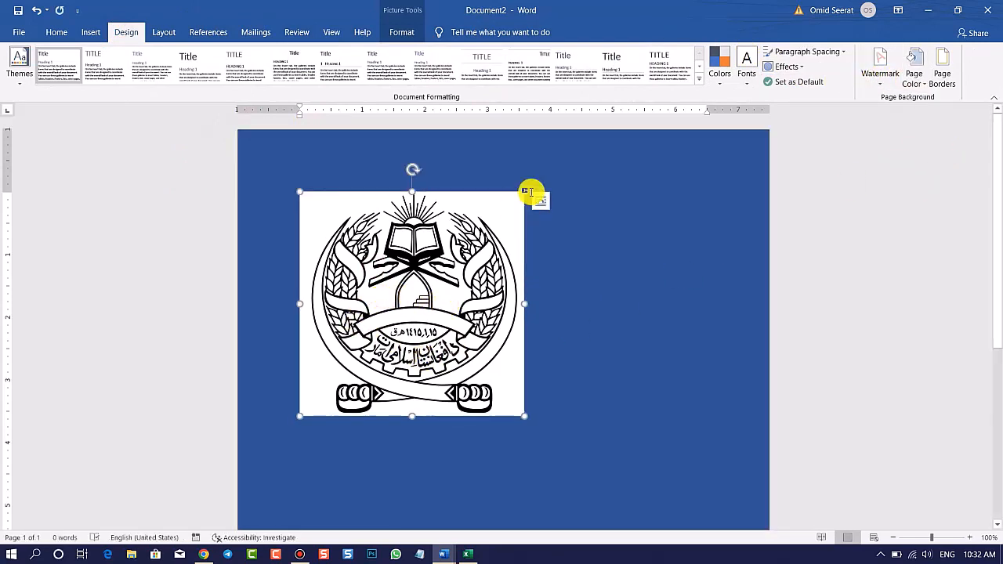
left_click(455, 257)
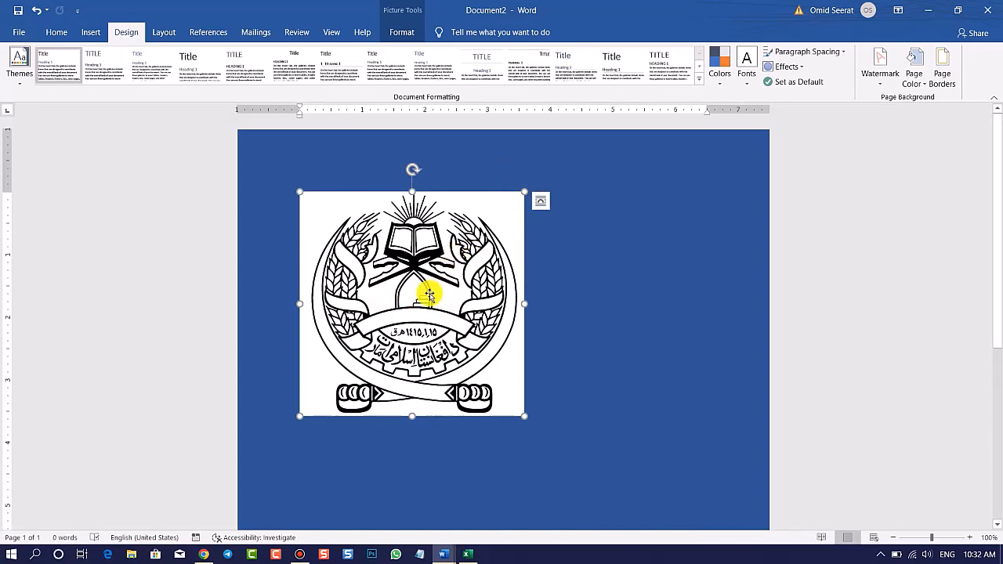
left_click(401, 32)
left_click(683, 68)
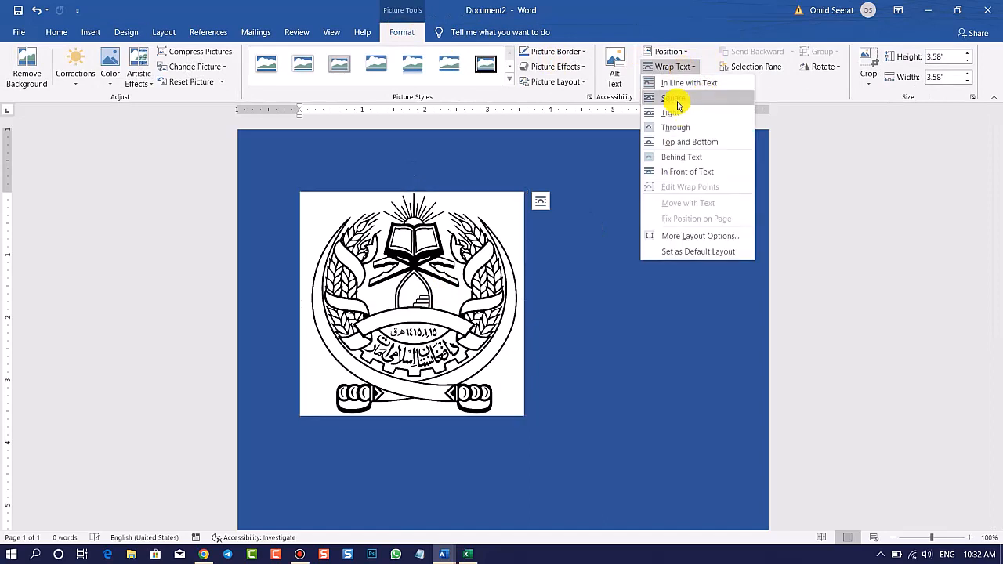
left_click(678, 102)
left_click(396, 282)
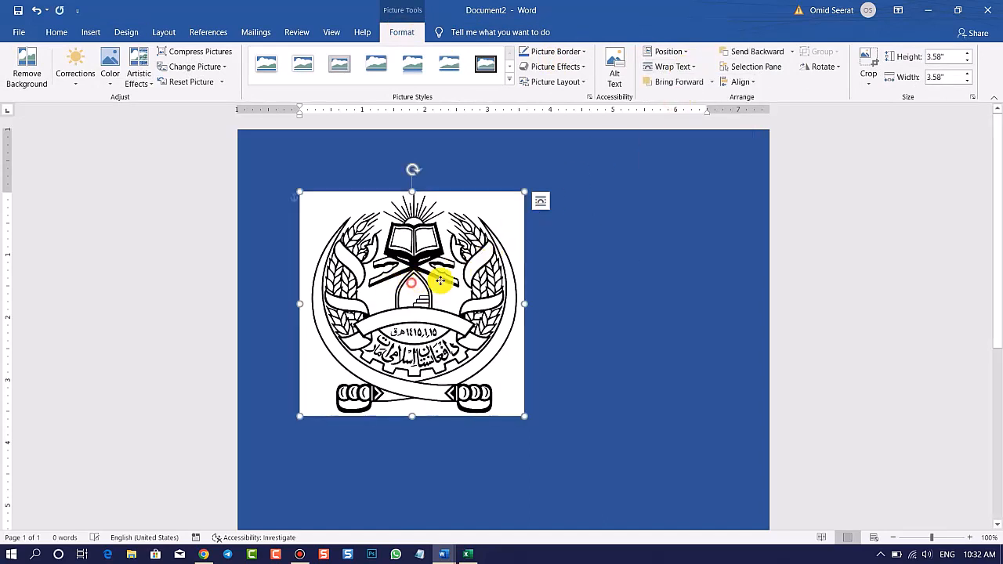
left_click_drag(441, 280, 493, 271)
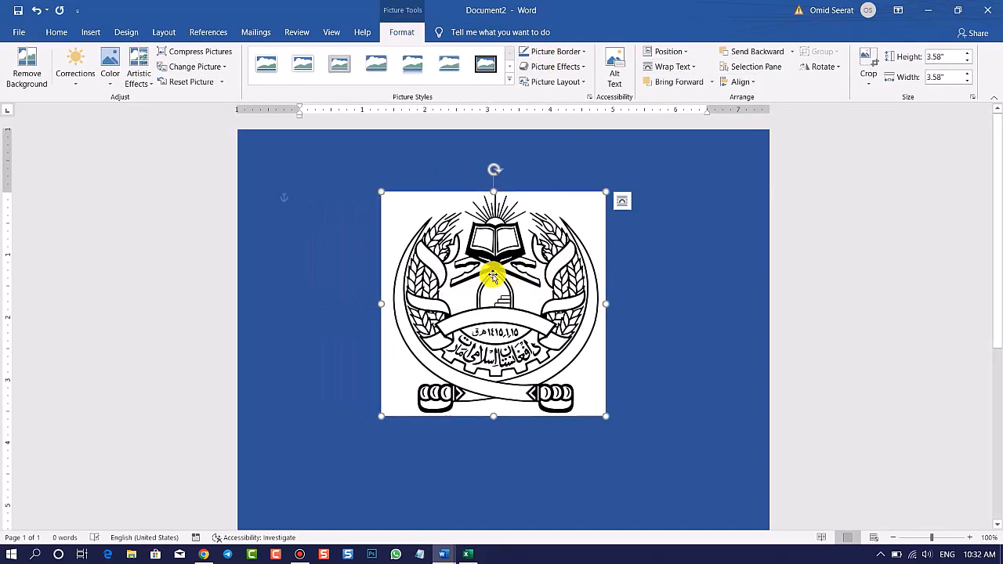
left_click(7, 78)
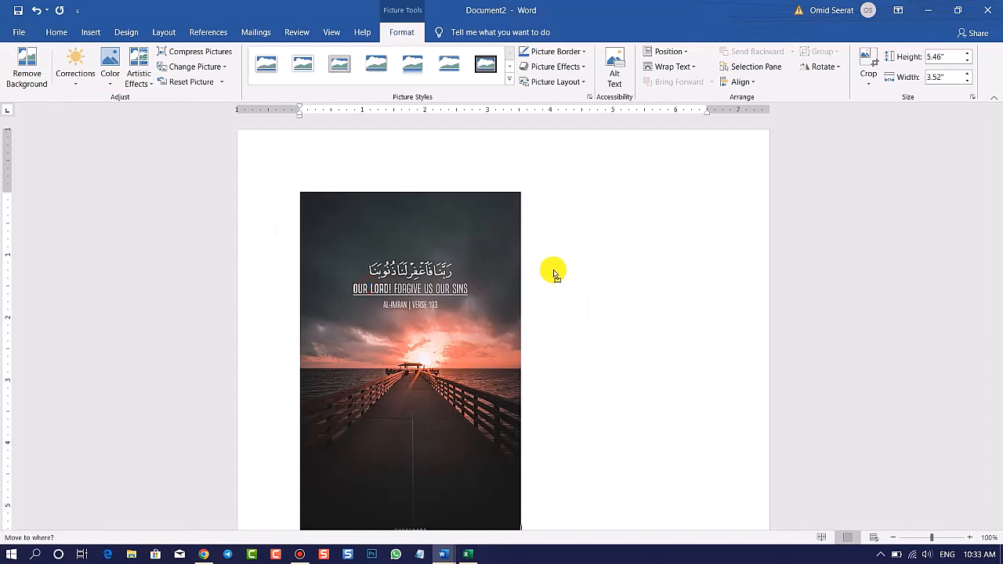
Set the sunset pier picture's text wrapping to Square and move it right, away from the page's left margin.
left_click(655, 70)
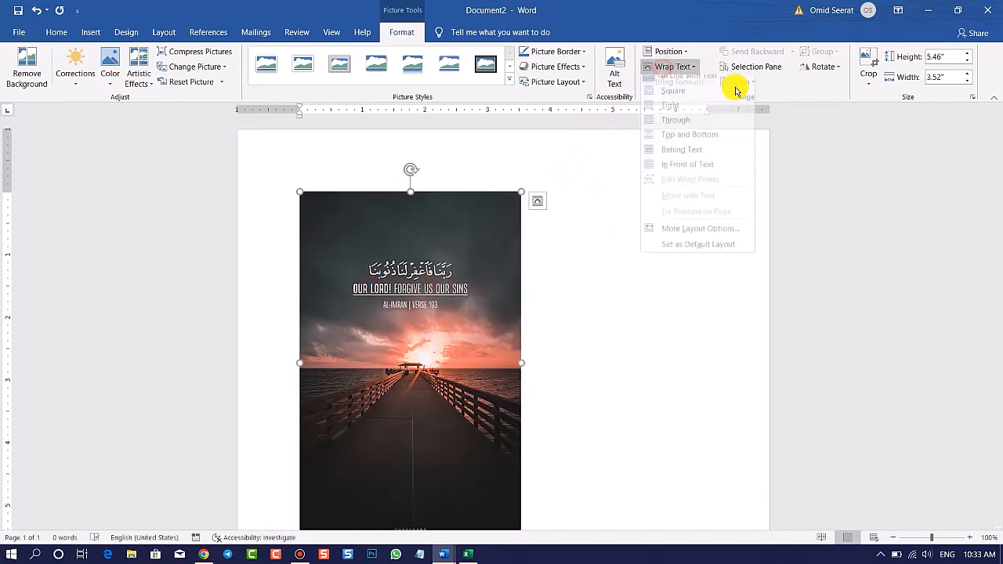
left_click(685, 99)
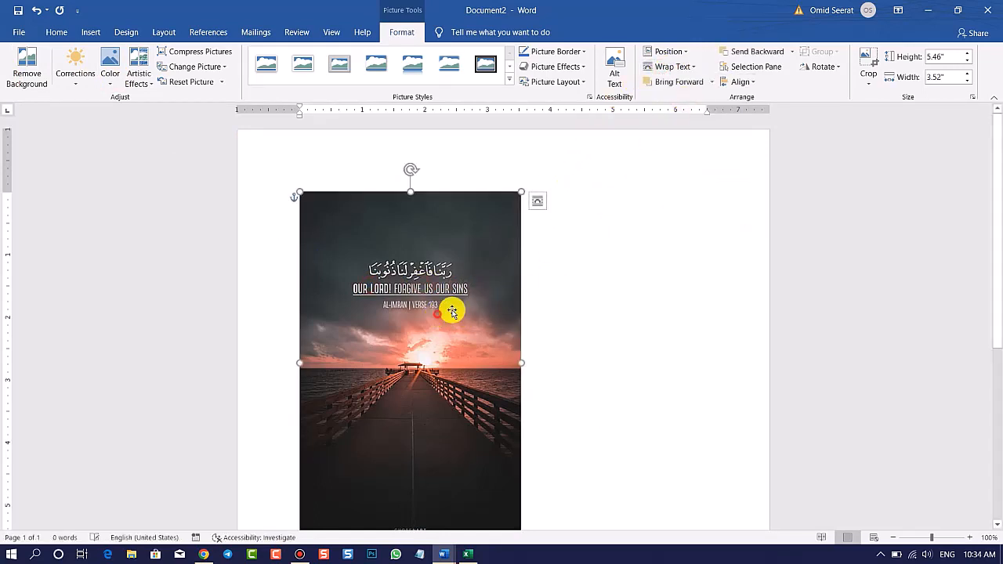
left_click_drag(450, 247, 535, 311)
scroll(537, 312, "up", 4)
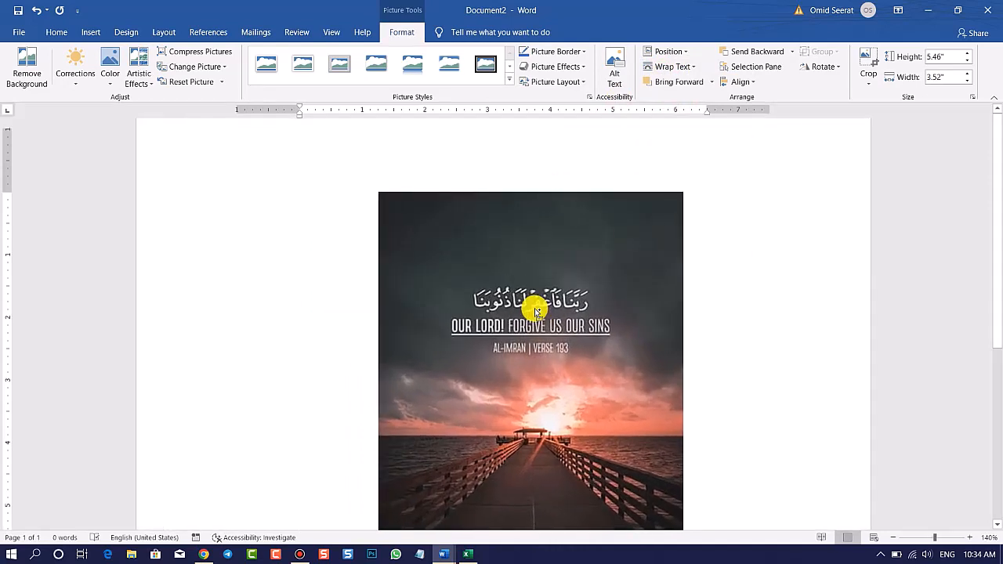
scroll(475, 332, "down", 2)
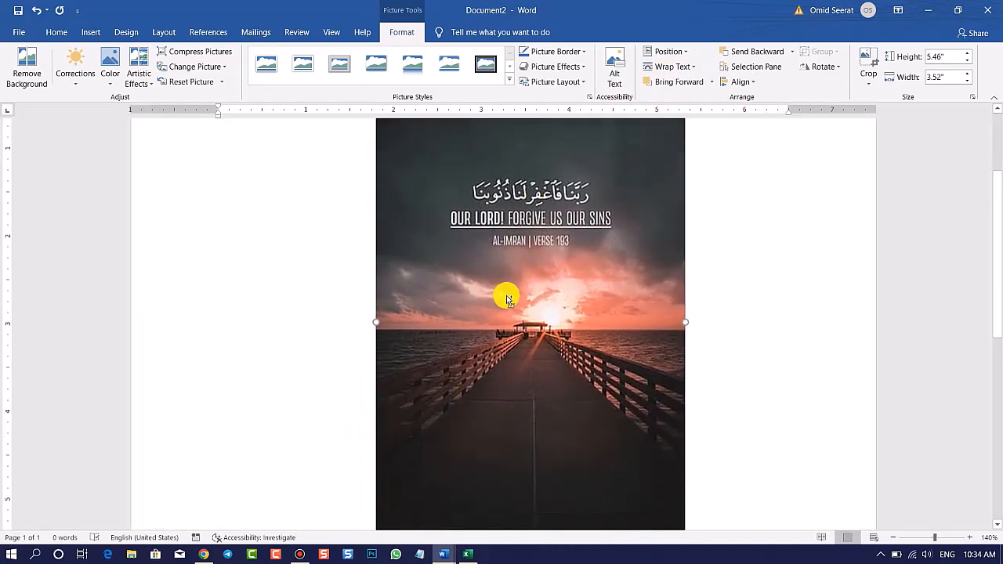
scroll(501, 293, "down", 3)
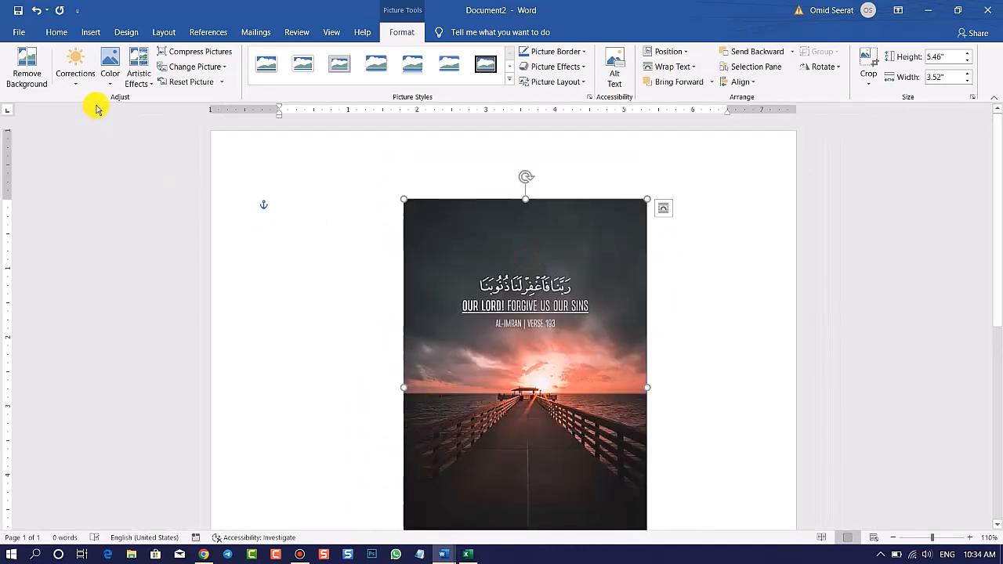
Apply the 0% brightness, +40% contrast correction to the pier picture and preview the recolor and artistic effect options.
left_click(82, 82)
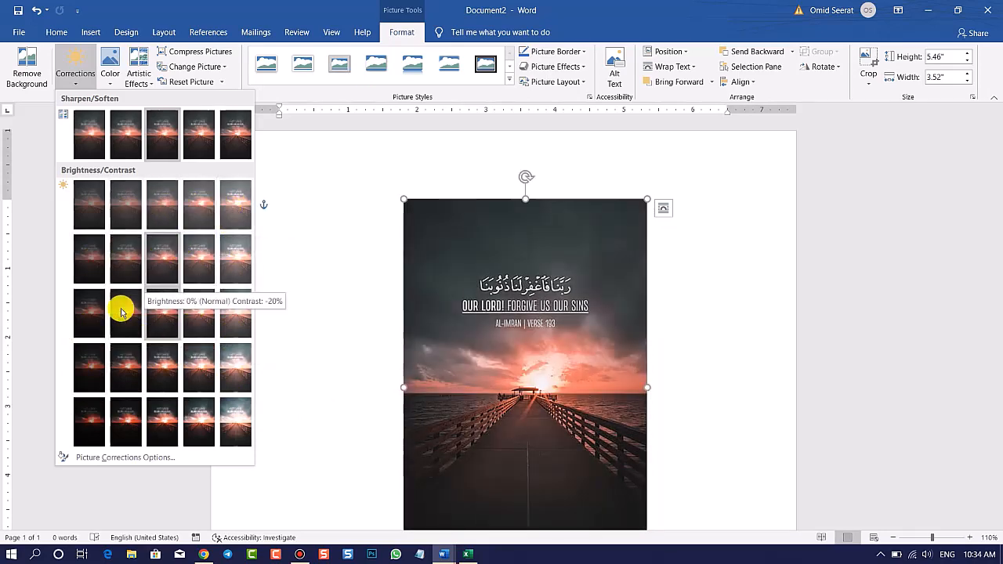
left_click(159, 416)
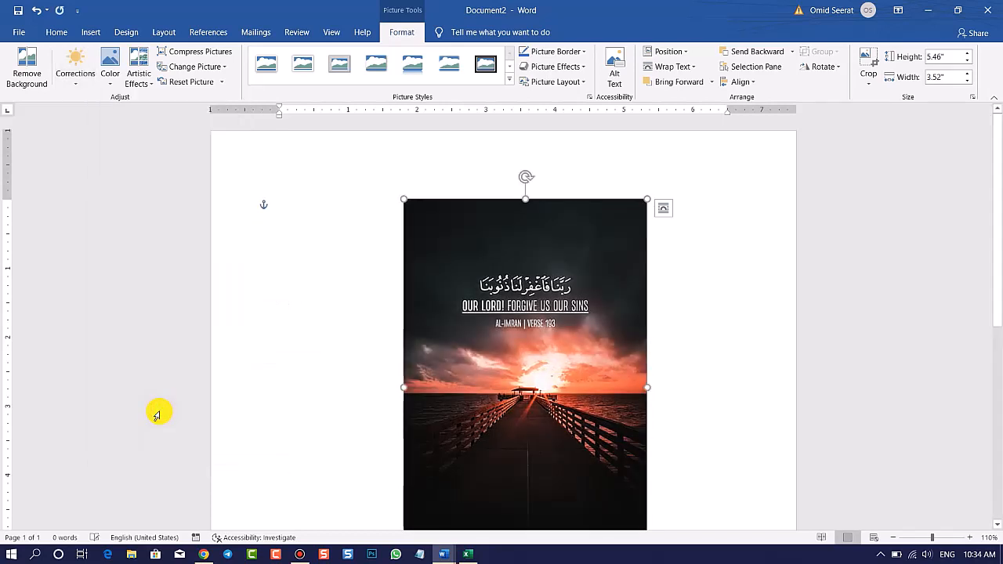
left_click(109, 75)
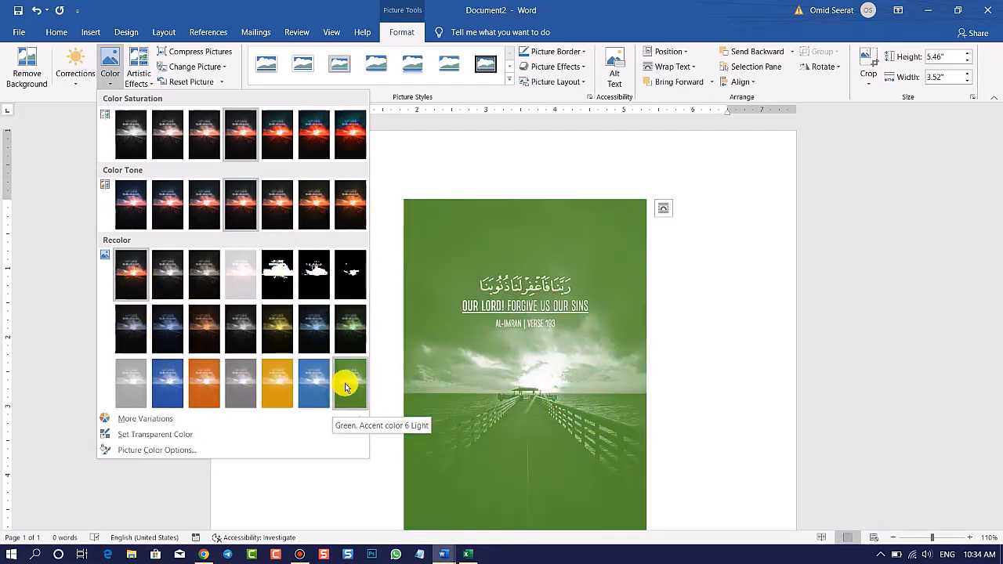
left_click(141, 73)
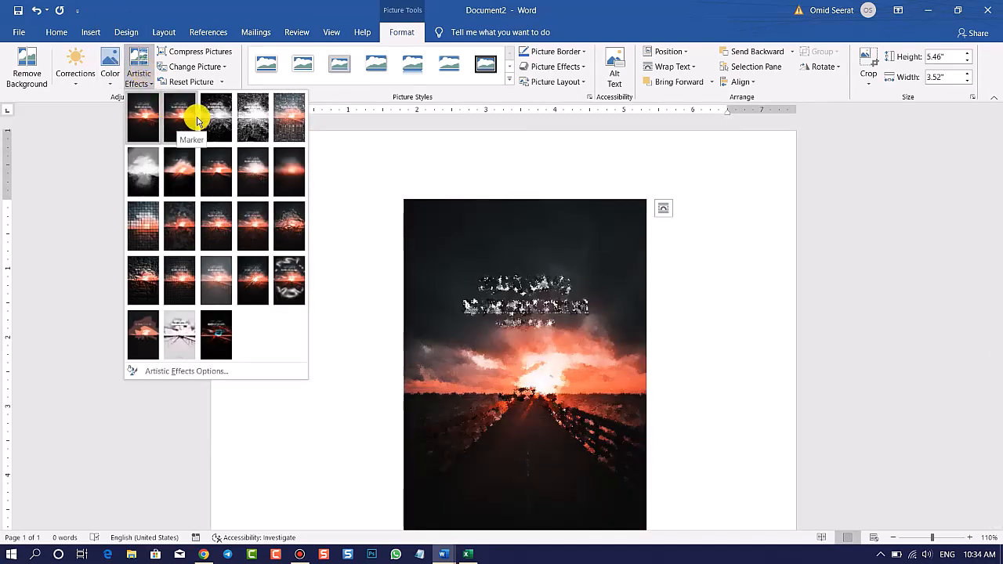
Delete the pier picture and insert the photo of two puppies from the Photos folder on New Volume (D:).
left_click(495, 206)
key("Delete")
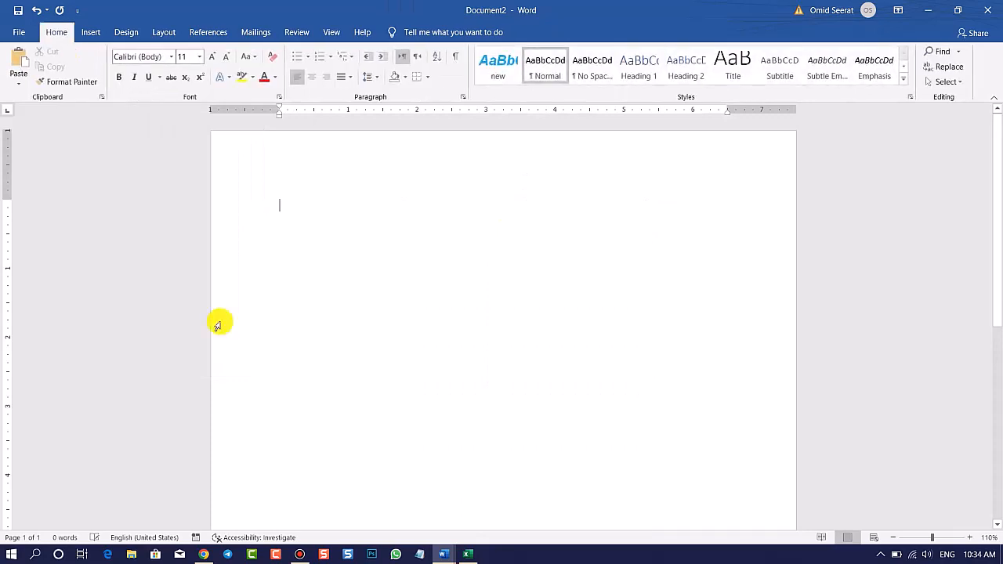
left_click(96, 32)
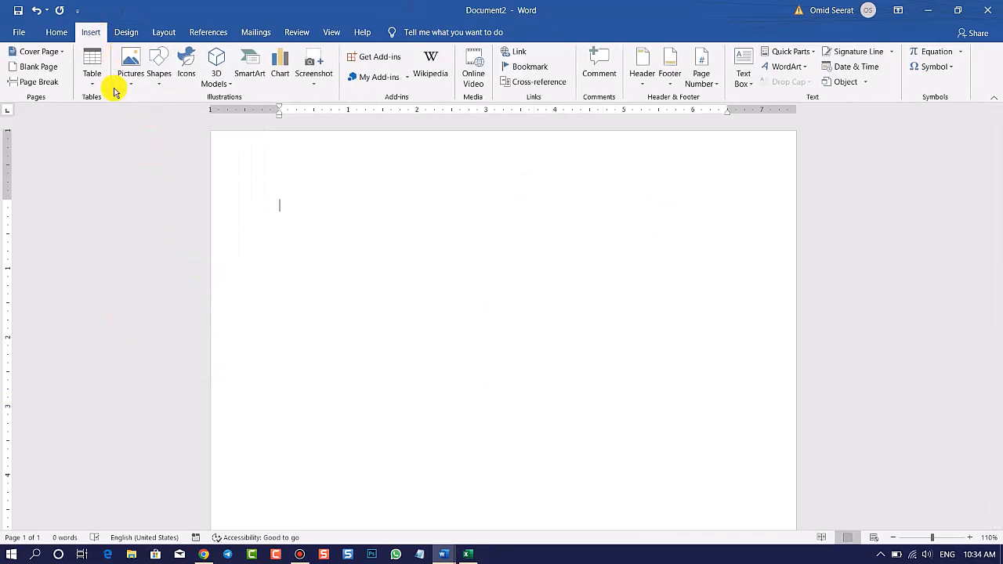
left_click(134, 88)
left_click(155, 112)
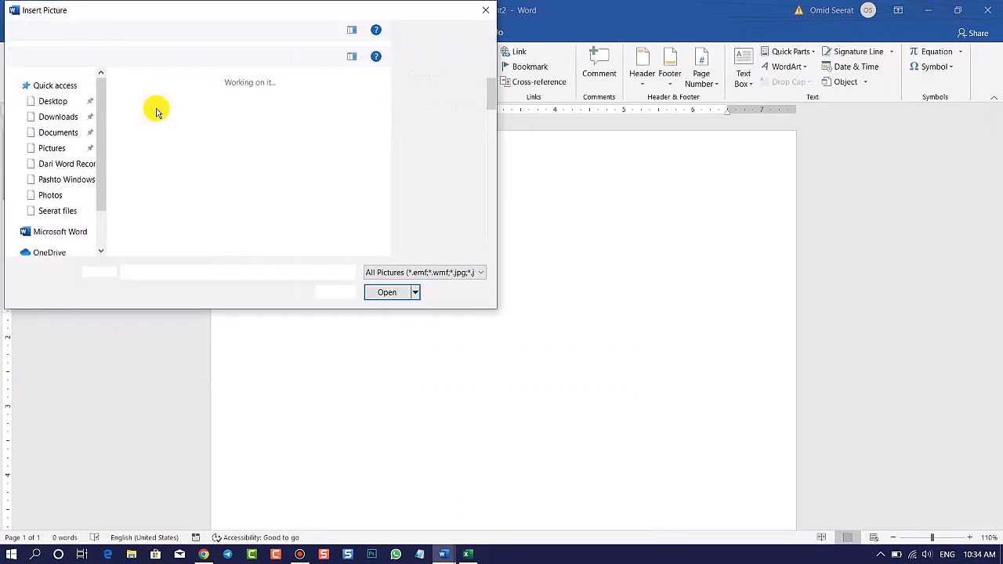
scroll(266, 157, "down", 5)
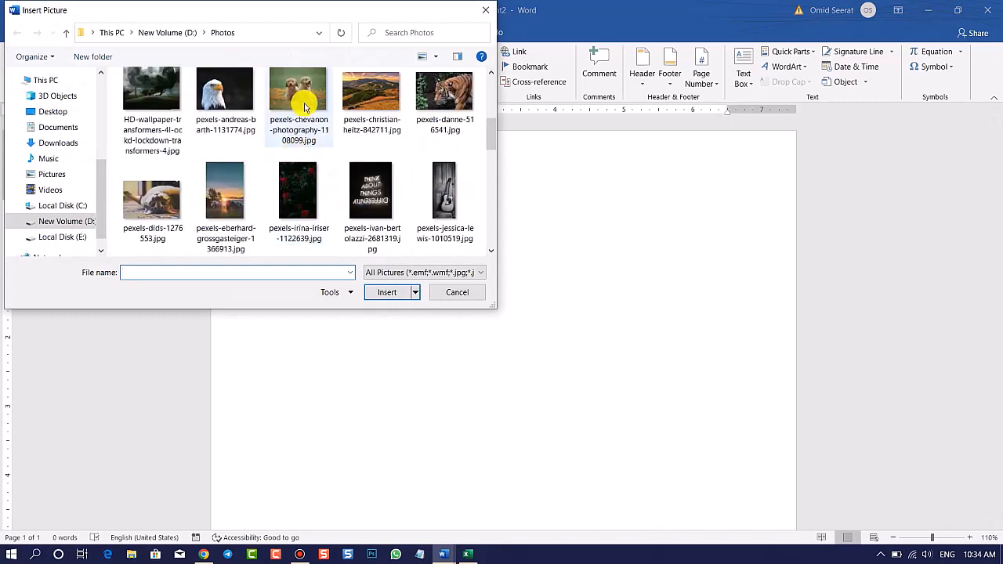
left_click(297, 102)
left_click(390, 293)
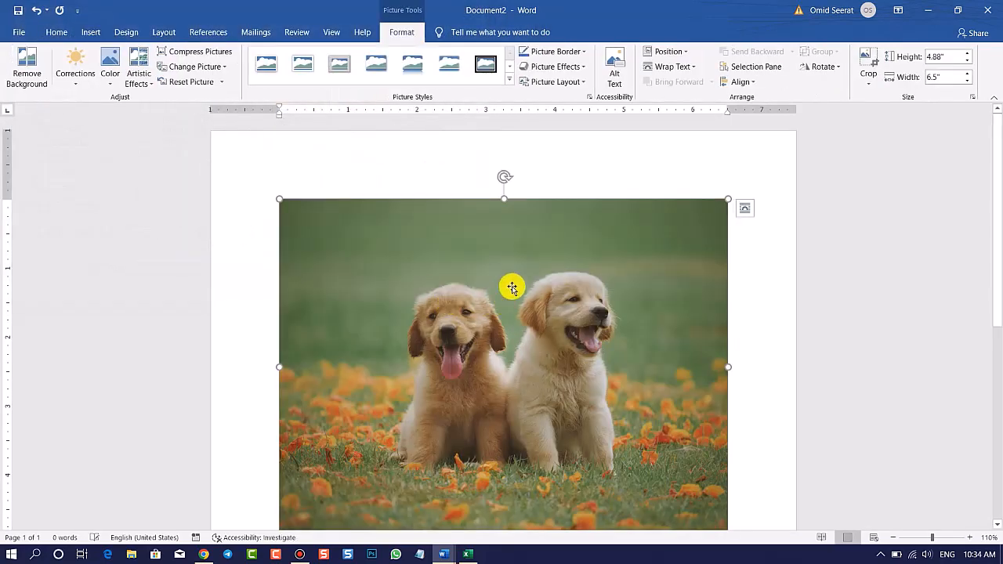
Preview artistic effects on the puppies picture, try the Watercolor Sponge effect, and undo it.
scroll(546, 294, "up", 2)
scroll(546, 294, "up", 1)
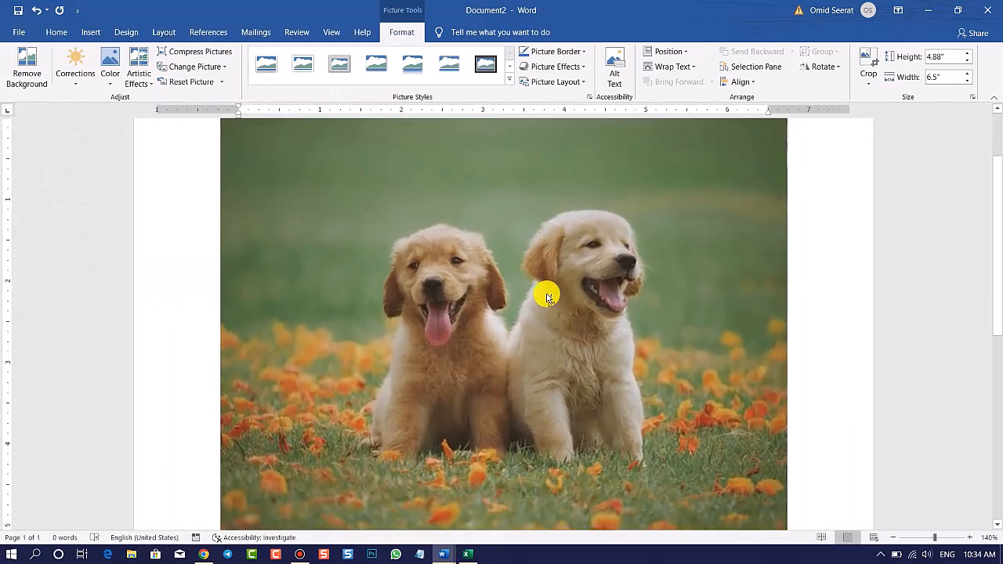
left_click(143, 77)
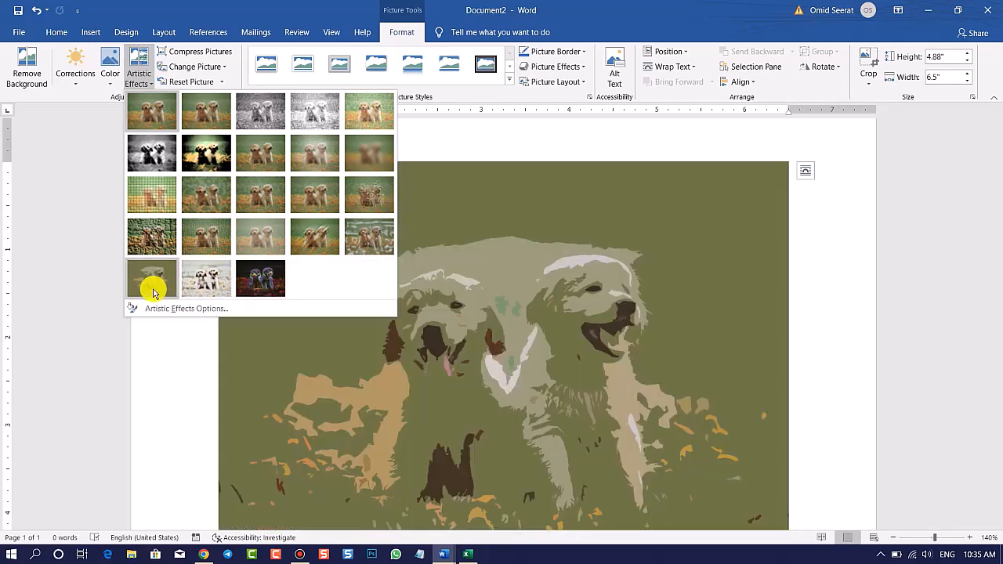
left_click(227, 208)
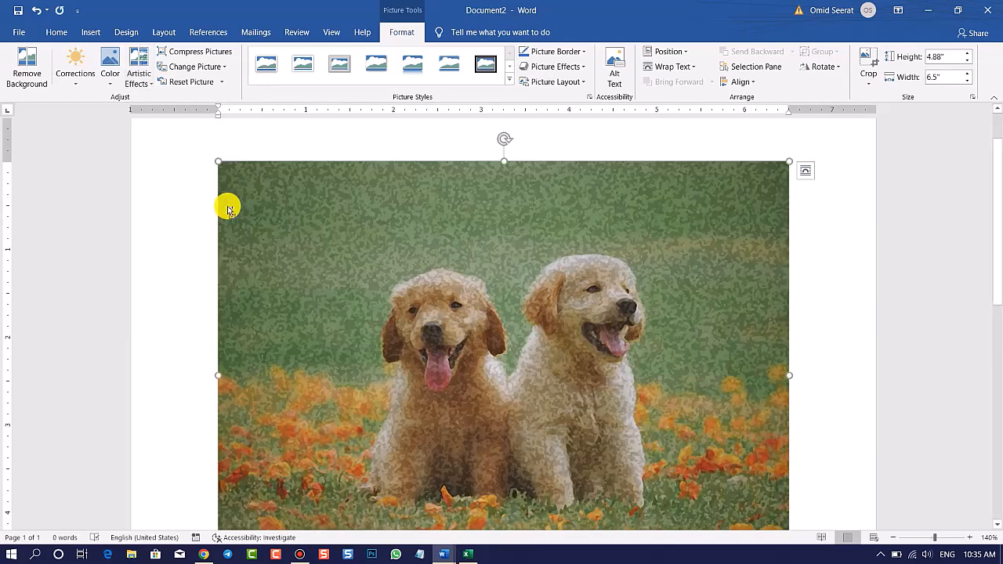
key("ctrl+z")
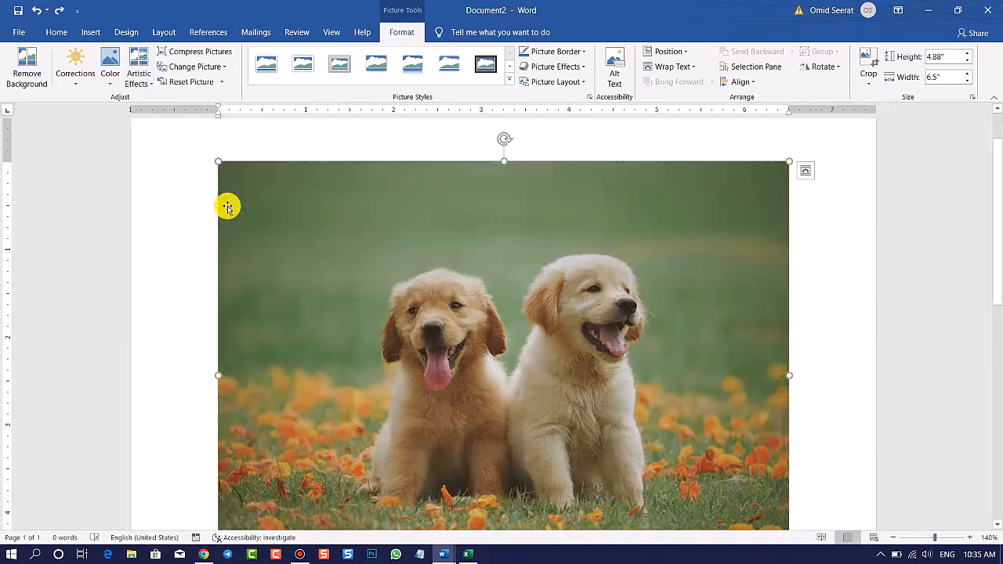
Examine the compression options and resolution choices for the puppies picture without applying any.
left_click(145, 87)
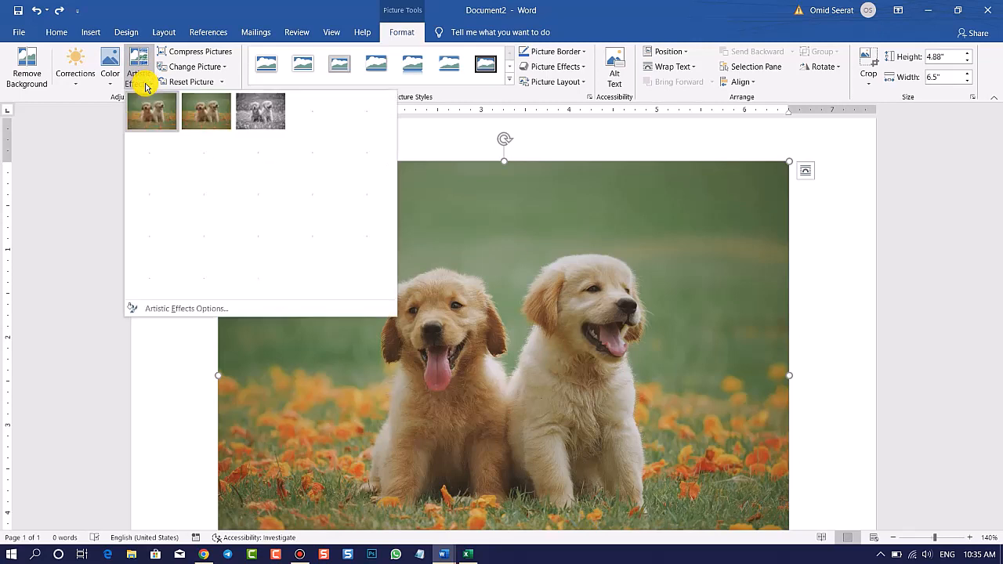
left_click(188, 53)
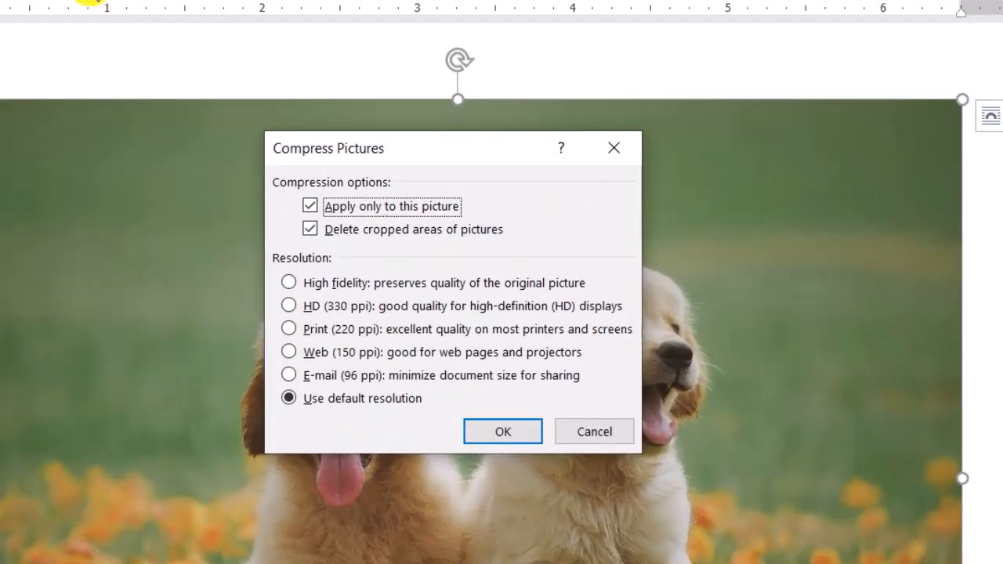
left_click(593, 431)
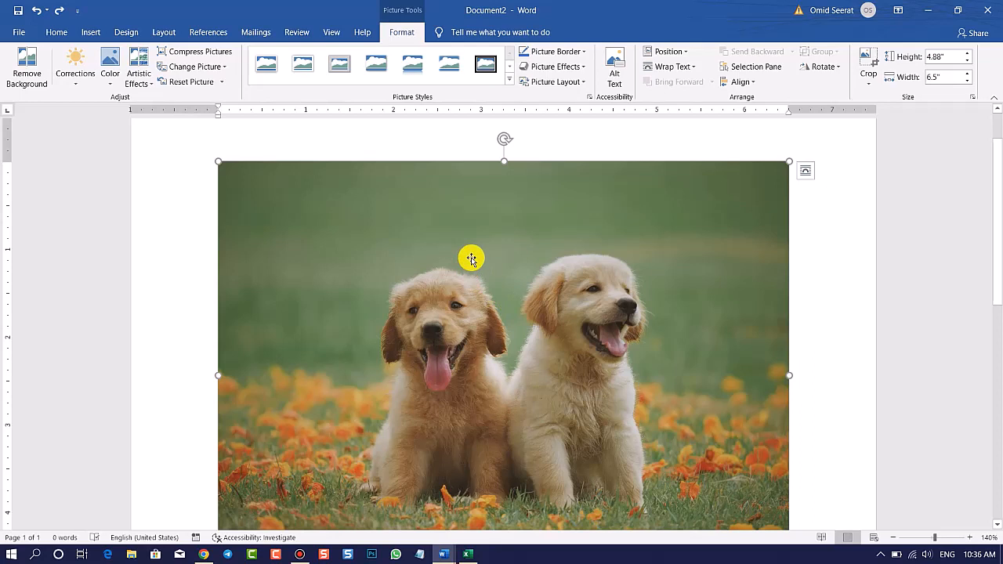
left_click(195, 58)
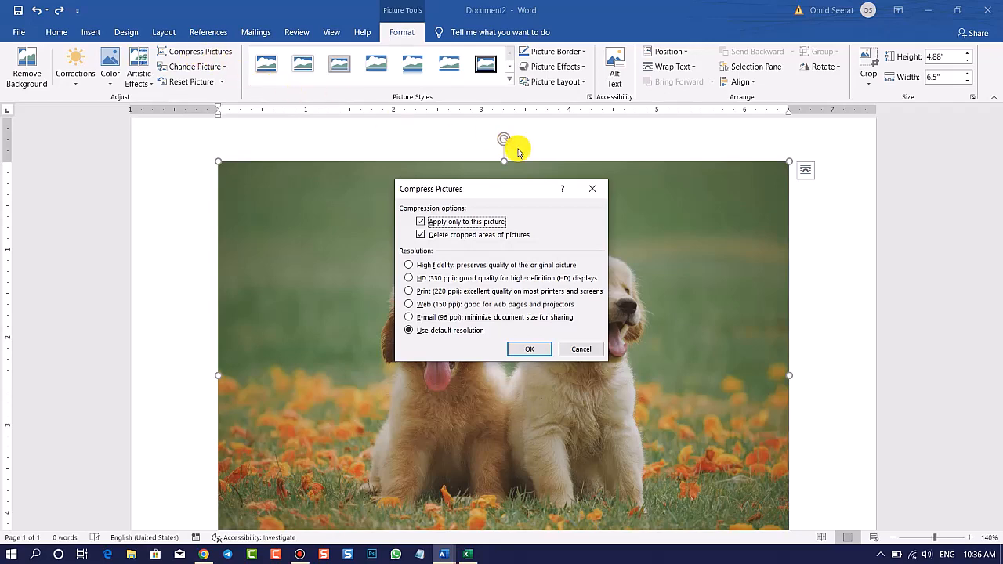
left_click(598, 188)
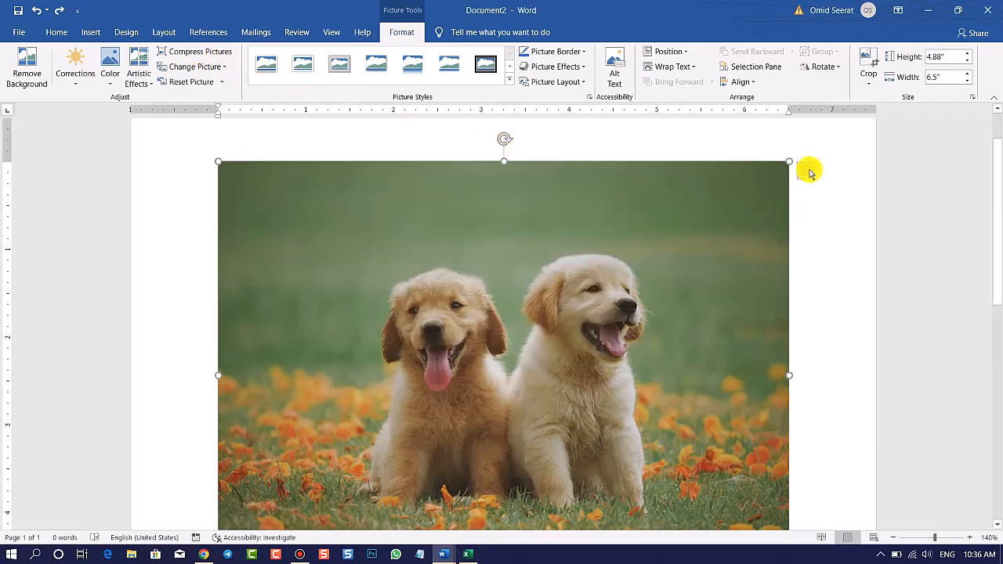
Shrink the puppies picture proportionally to about 4.11" high by 5.48" wide and recheck its compression options.
left_click_drag(741, 184, 699, 230)
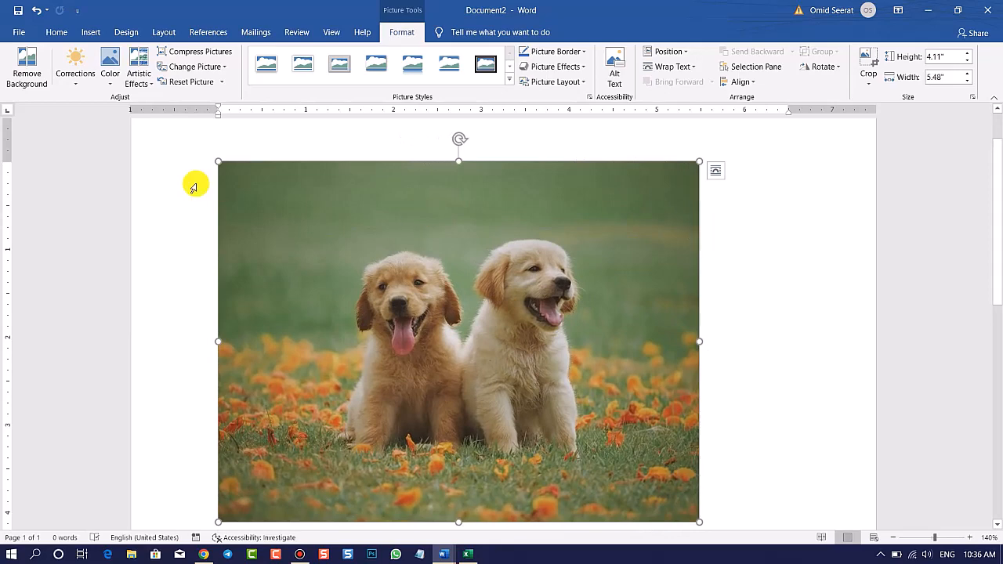
left_click(194, 53)
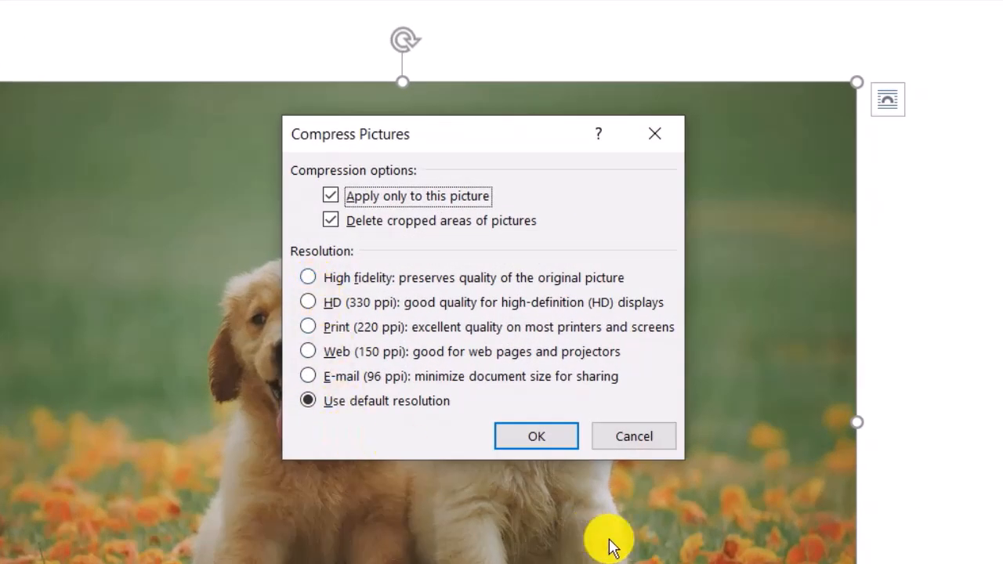
left_click(649, 443)
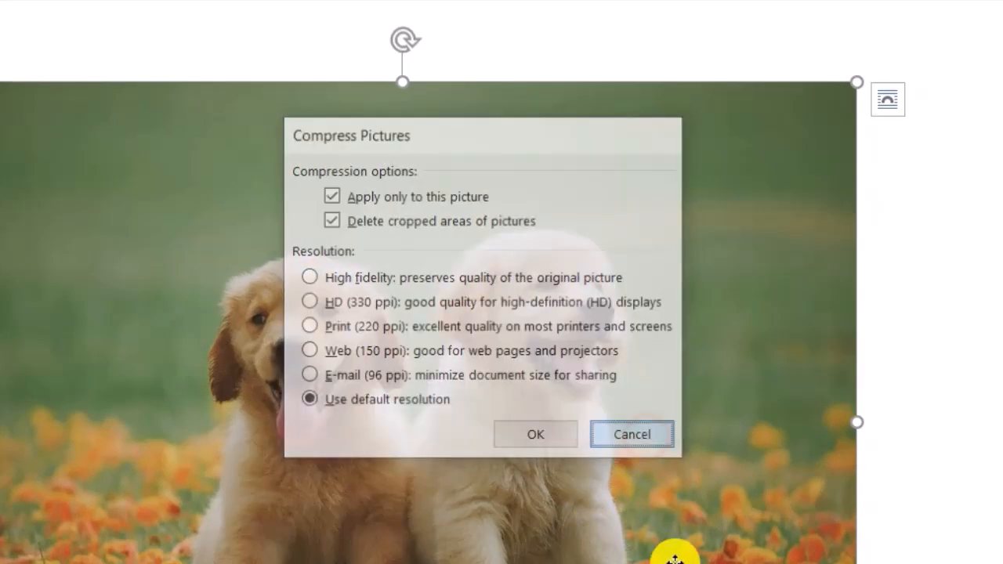
Delete the puppies picture and insert the sunset pier picture from the Photos folder on New Volume (D:).
key("Delete")
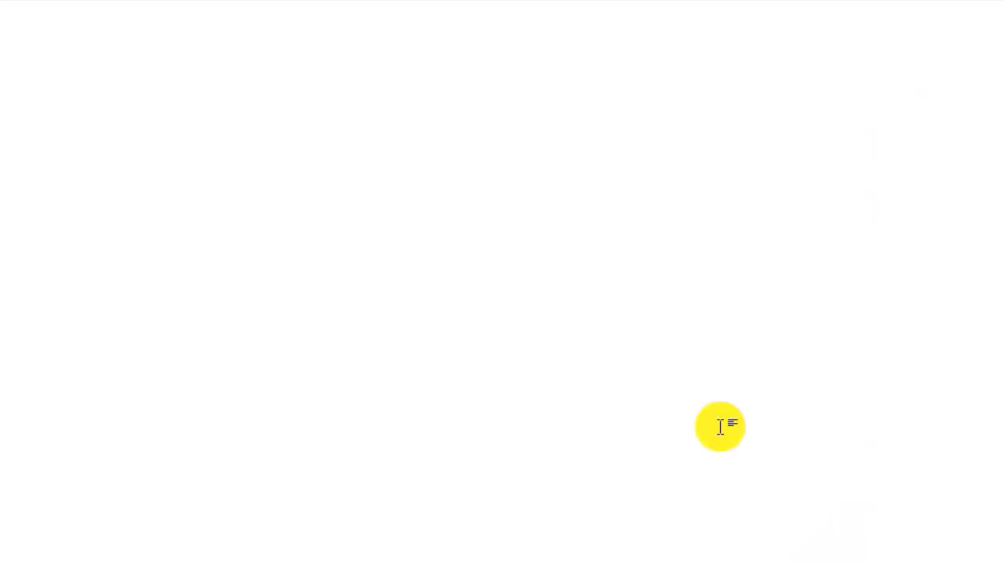
left_click(90, 32)
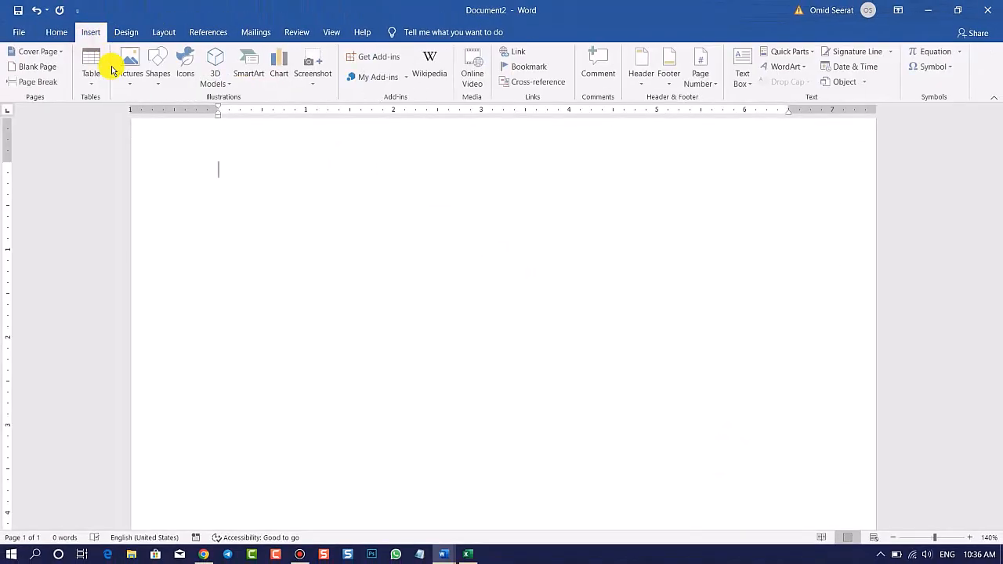
left_click(131, 69)
left_click(193, 118)
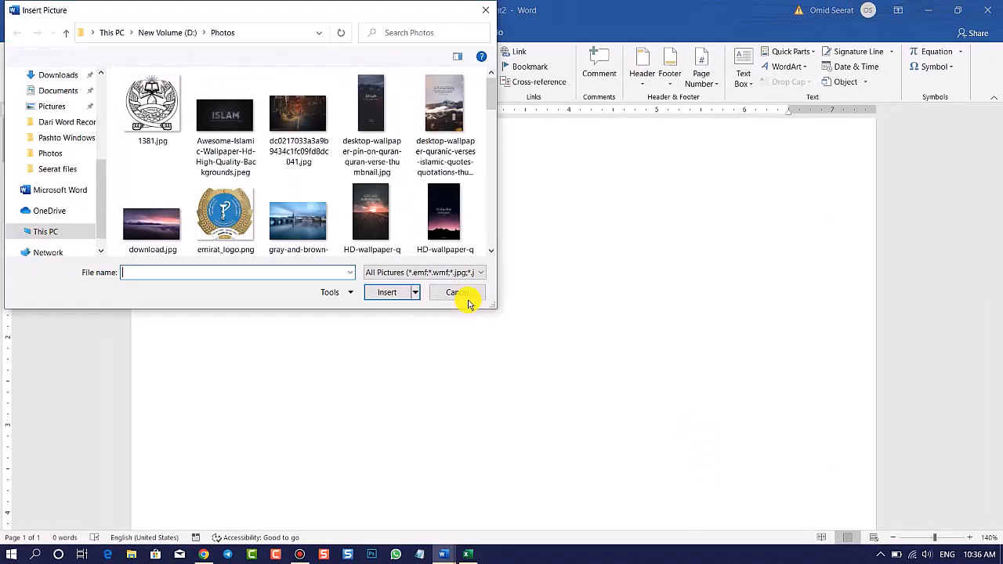
left_click(395, 195)
left_click(386, 293)
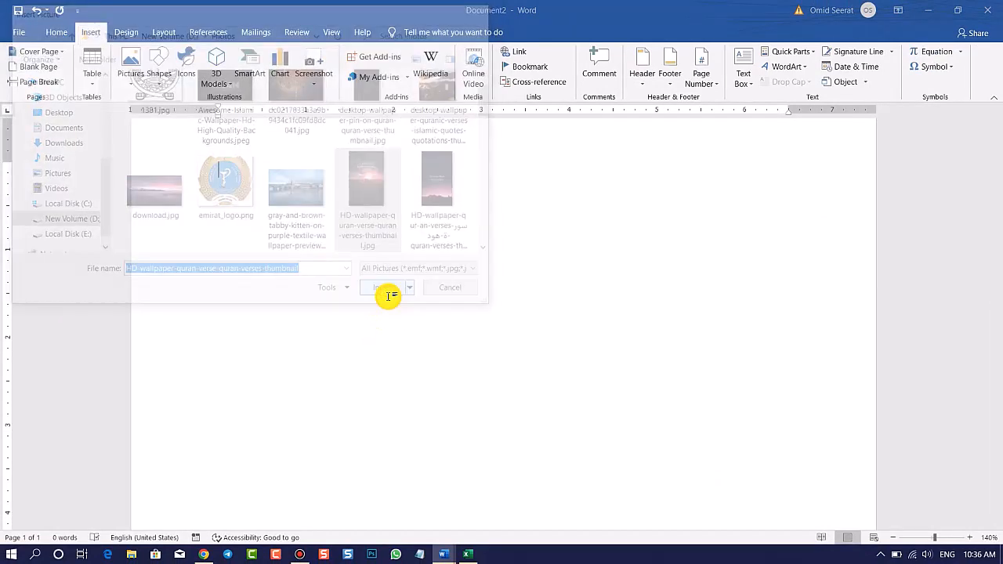
scroll(390, 297, "down", 1)
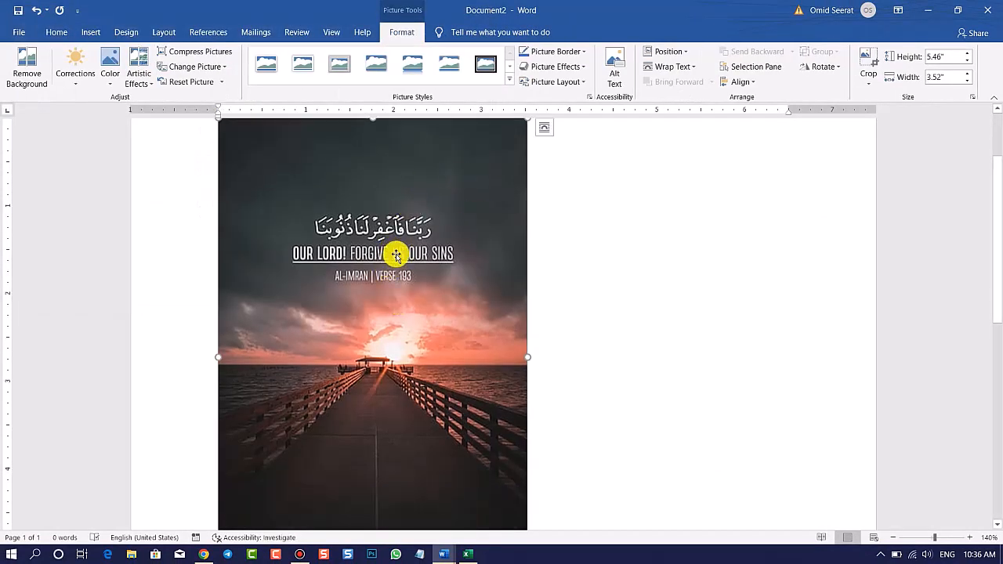
Check the compression resolutions offered for the pier picture, and undo its insertion and the deletion of the puppies picture.
left_click(205, 51)
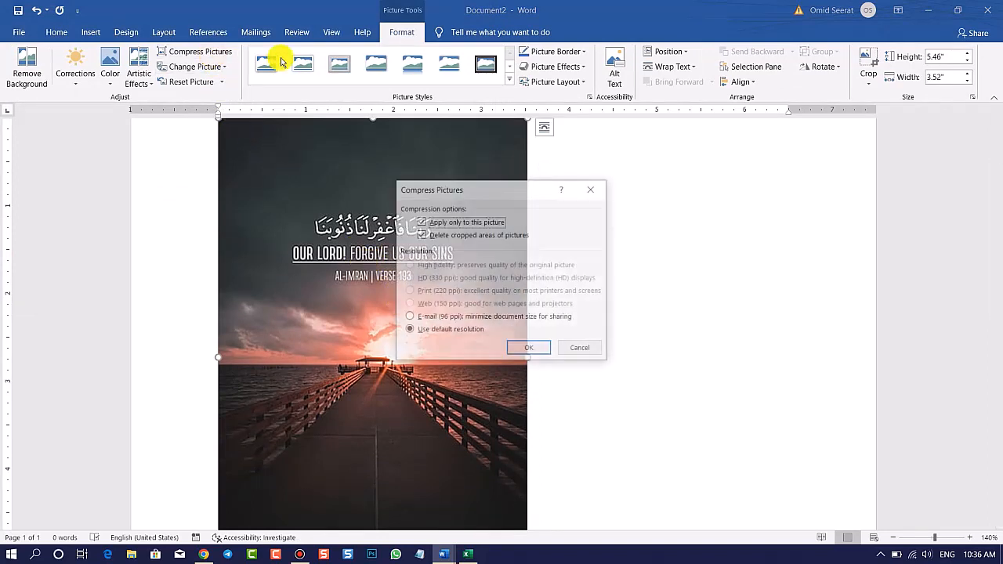
left_click(446, 282)
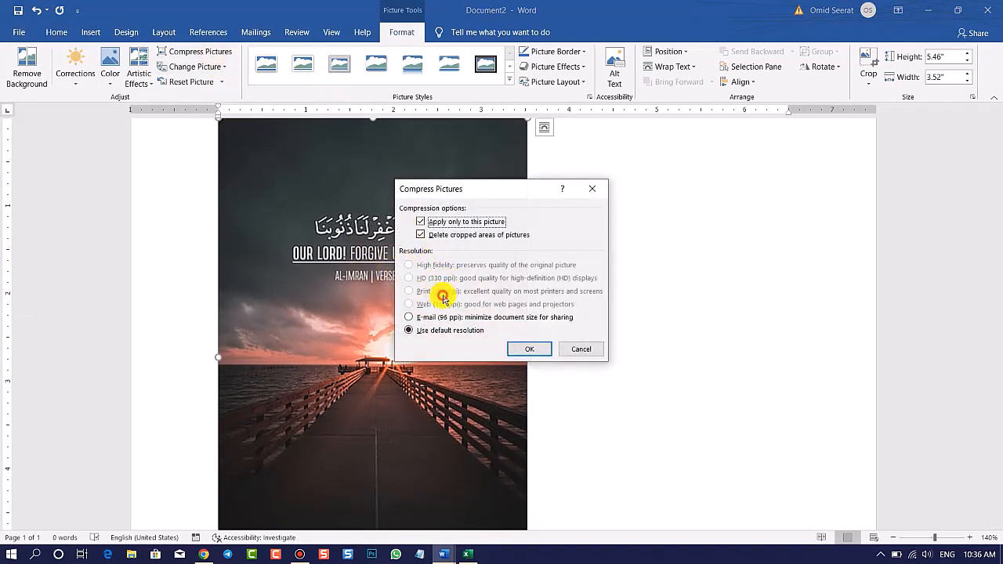
left_click(434, 305)
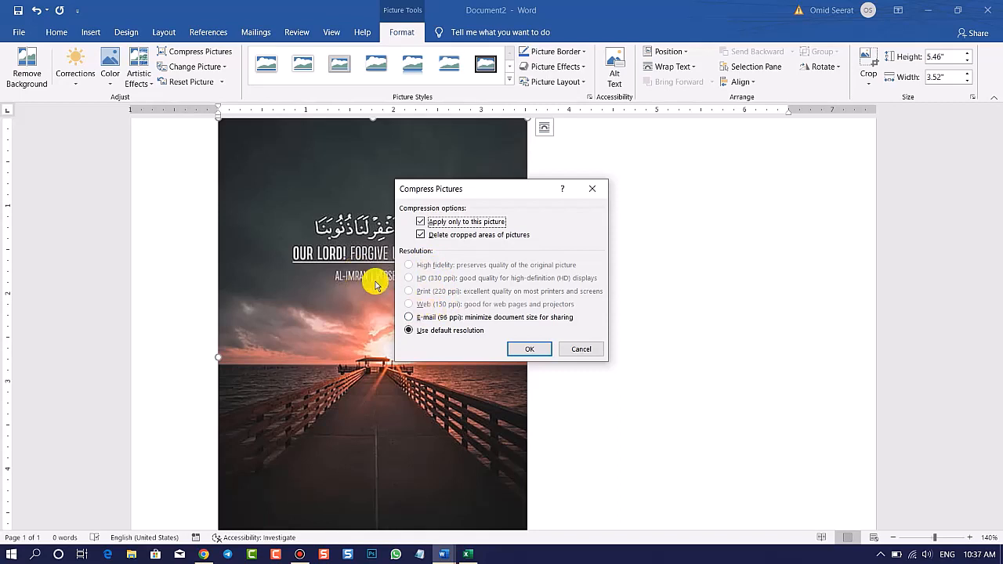
left_click(592, 189)
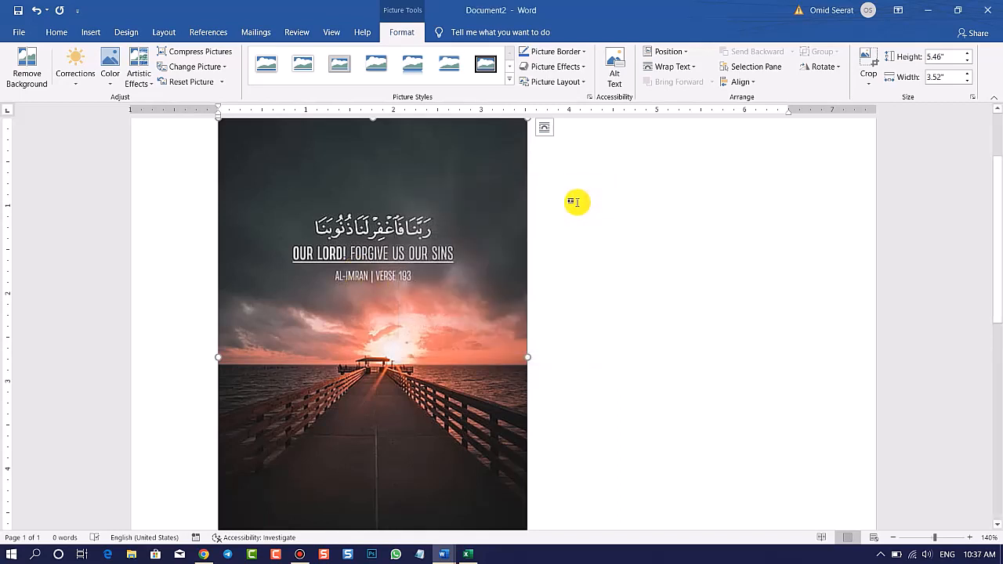
key("ctrl+z")
key("ctrl+z")
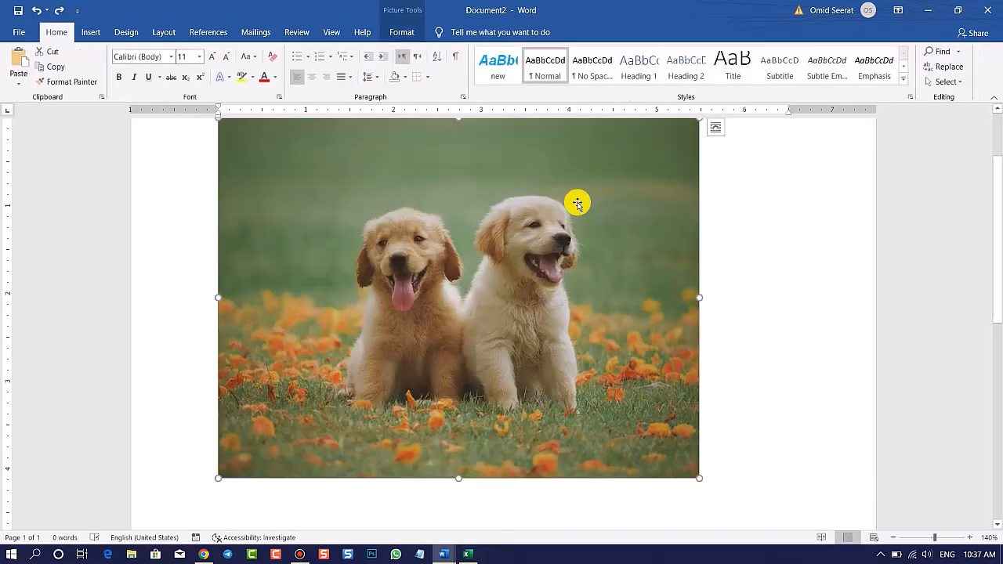
Go through the compression resolutions for the puppies picture and compress only this picture at HD (330 ppi), deleting cropped areas.
left_click(403, 31)
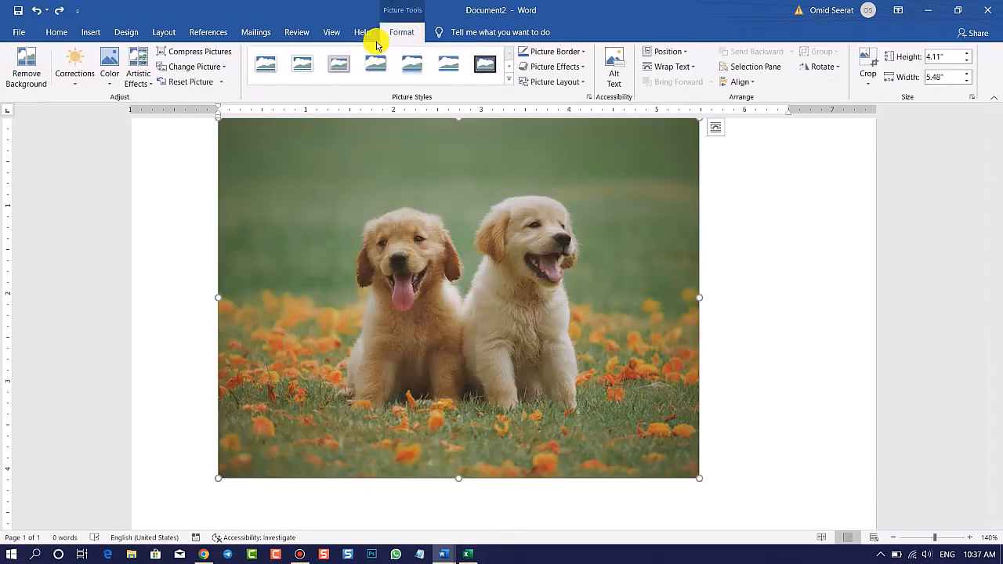
left_click(204, 51)
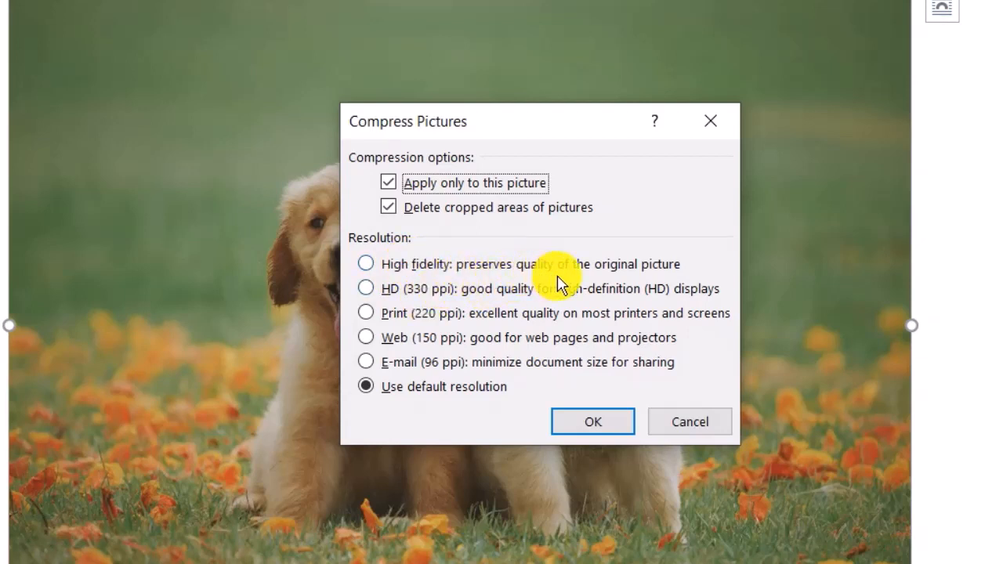
left_click(433, 266)
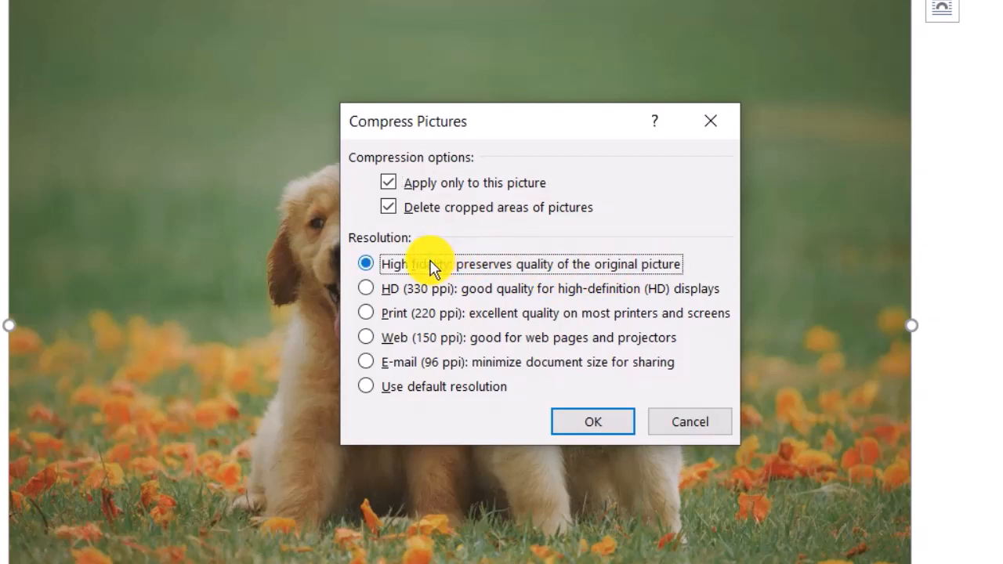
left_click(412, 292)
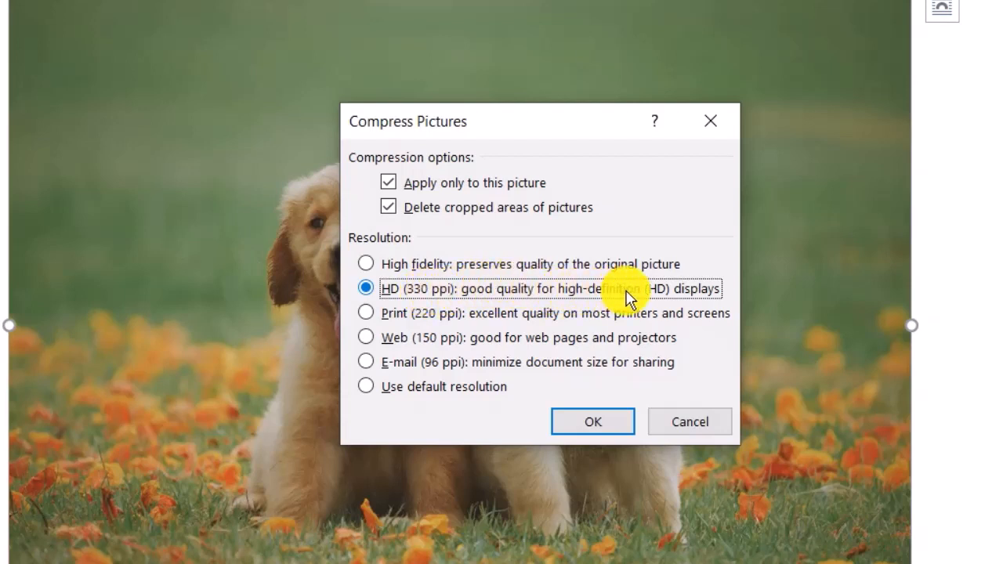
left_click(420, 321)
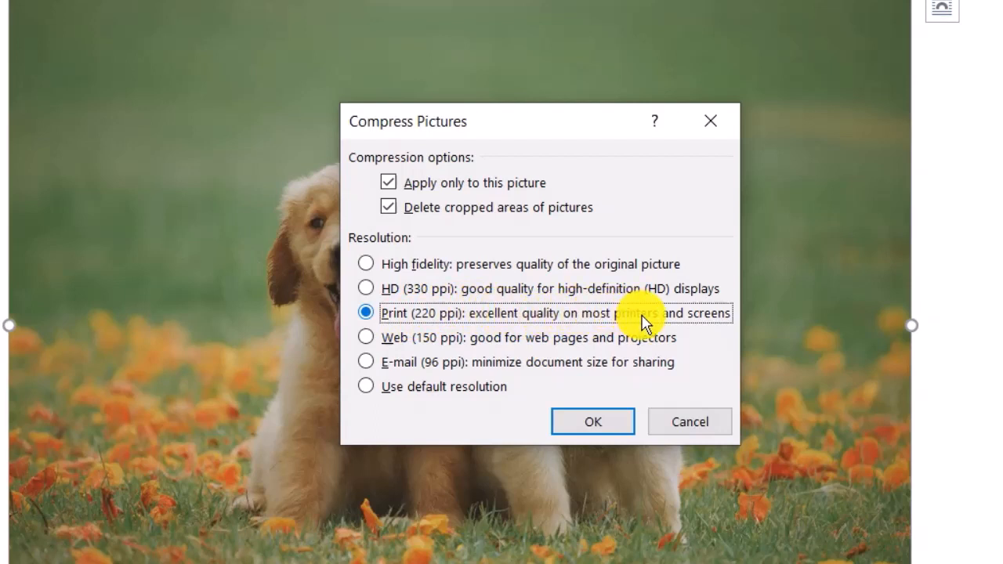
left_click(389, 340)
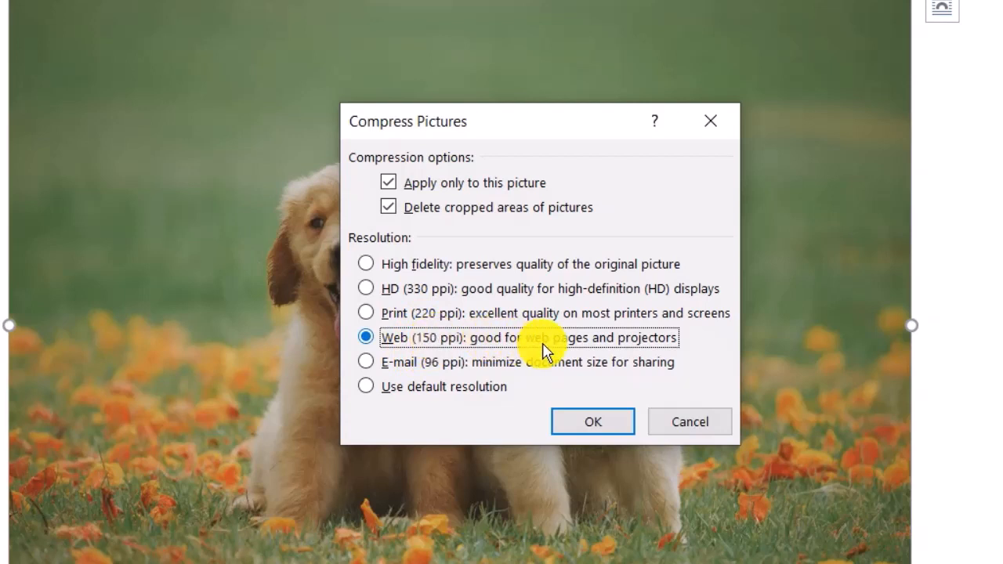
left_click(394, 376)
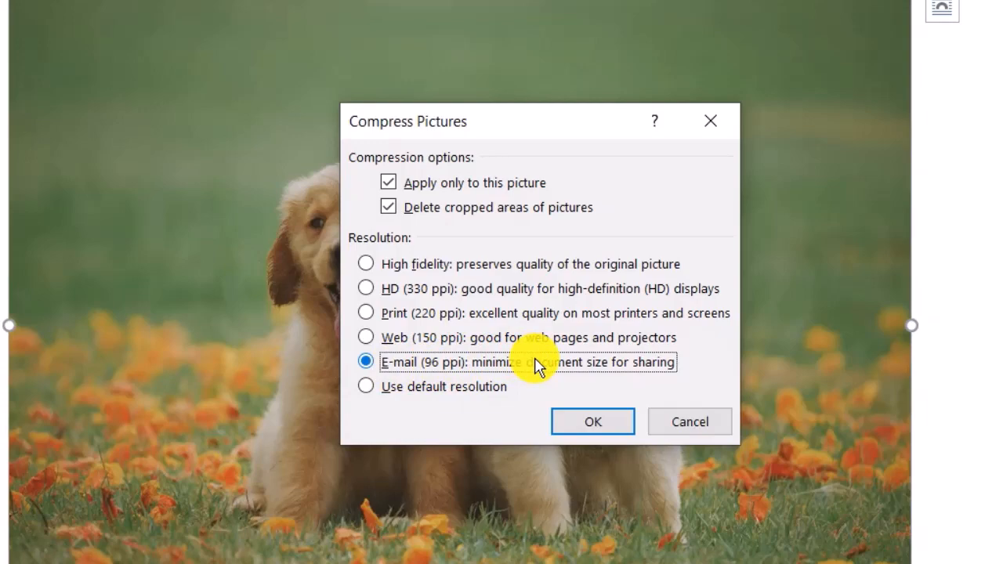
left_click(428, 290)
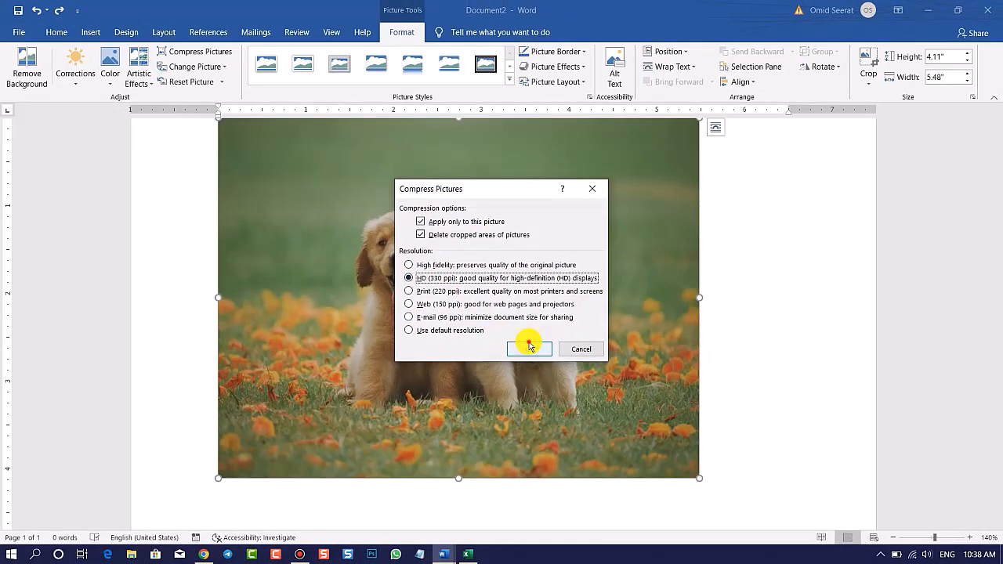
left_click(593, 419)
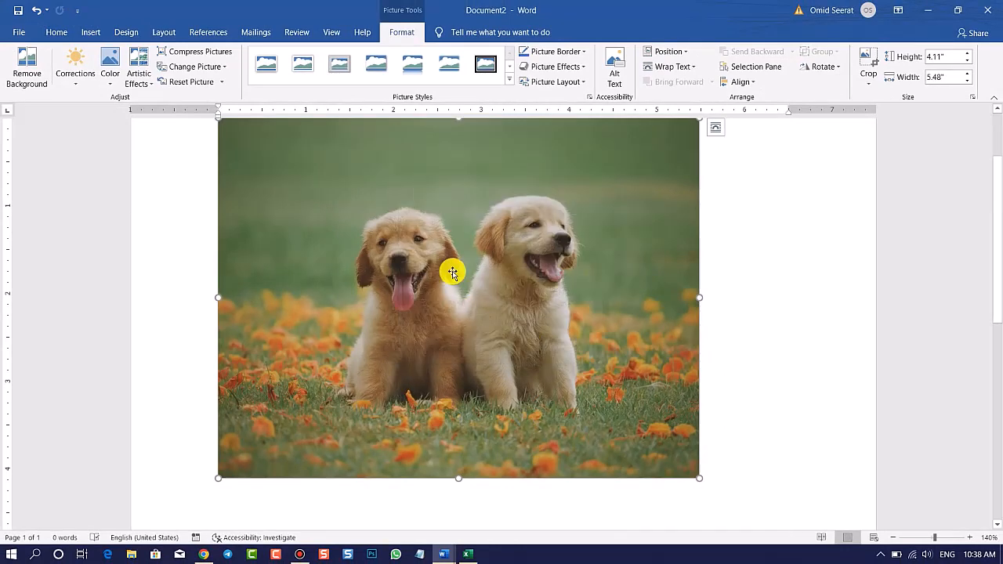
Save the compressed puppies picture to the Desktop as a JPEG file named A.
right_click(444, 213)
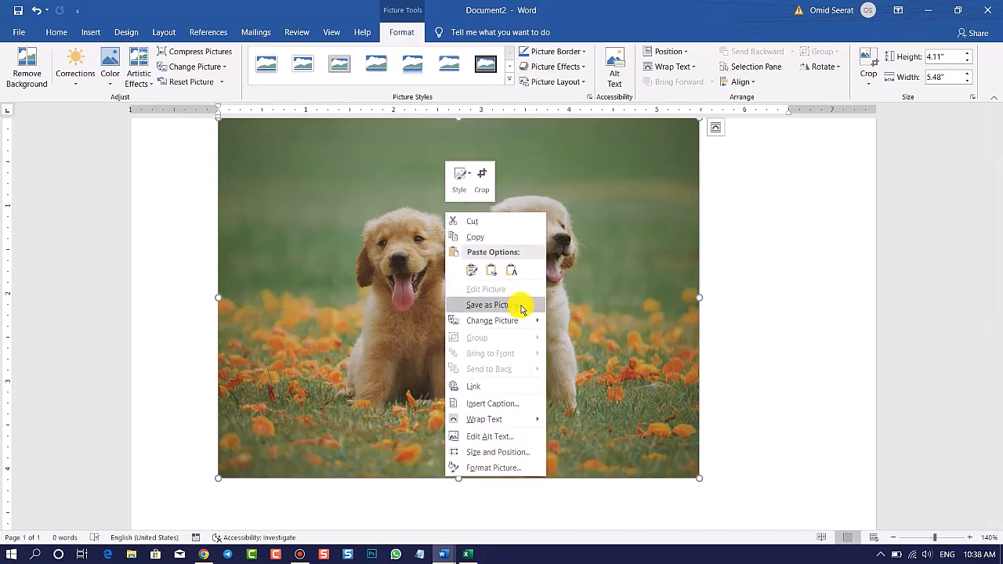
left_click(522, 312)
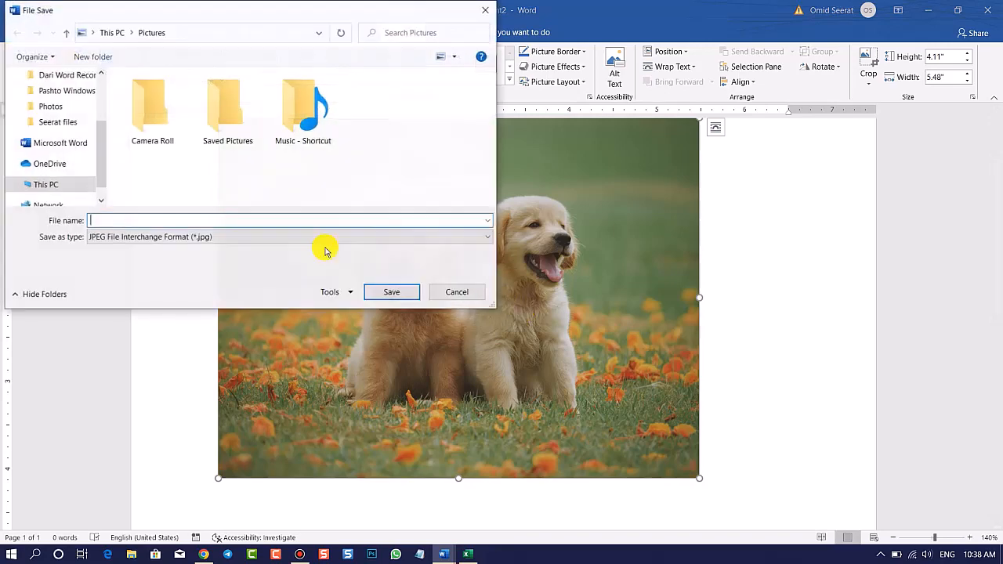
left_click(68, 114)
left_click(115, 218)
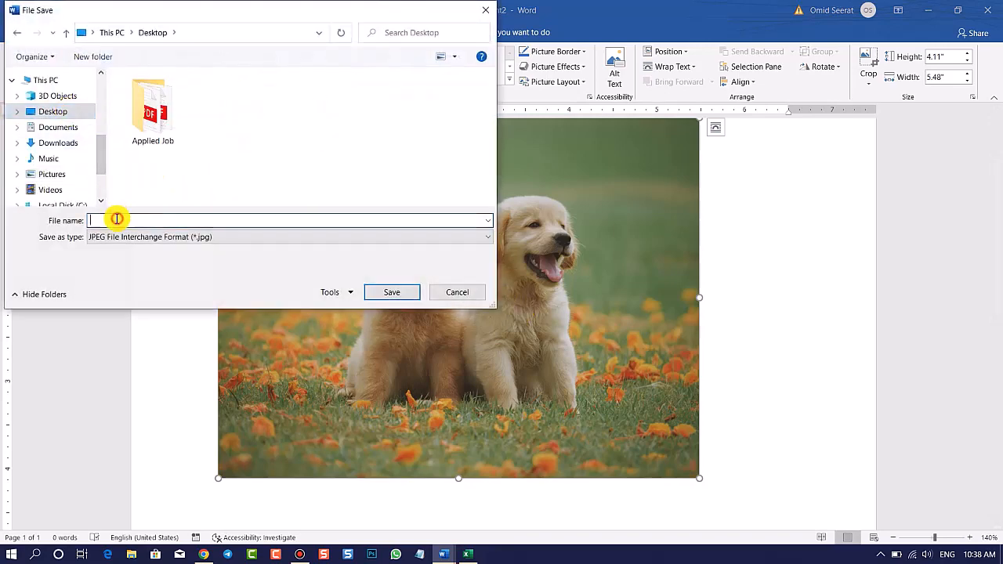
type("A")
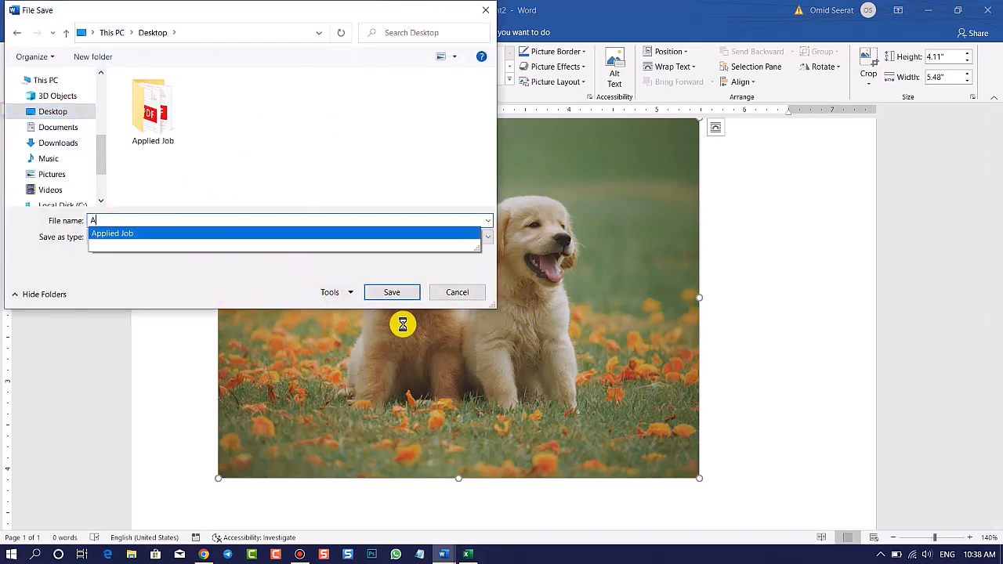
left_click(391, 292)
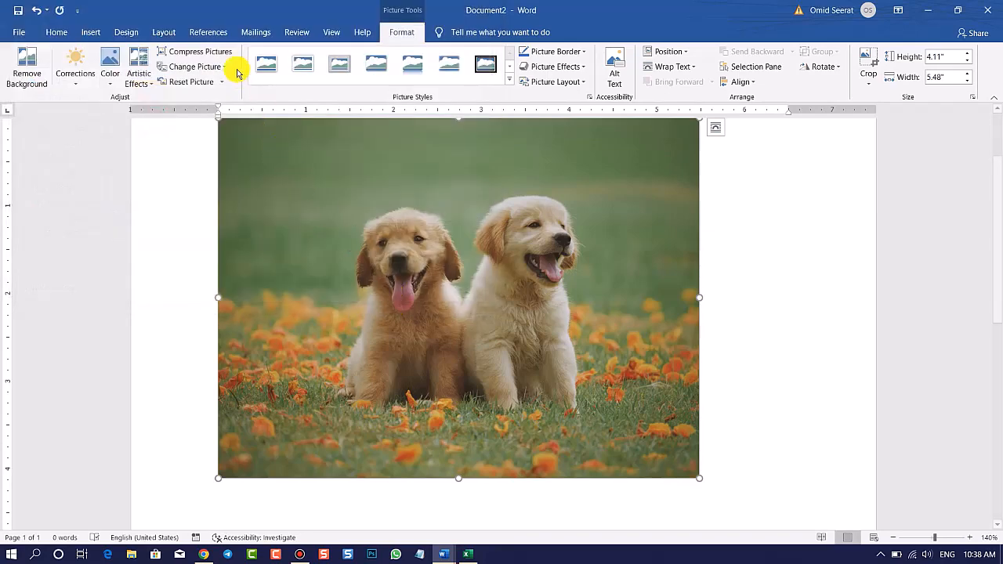
Compress only the puppies picture at the Web (150 ppi) resolution, deleting its cropped areas.
left_click(221, 52)
left_click(447, 311)
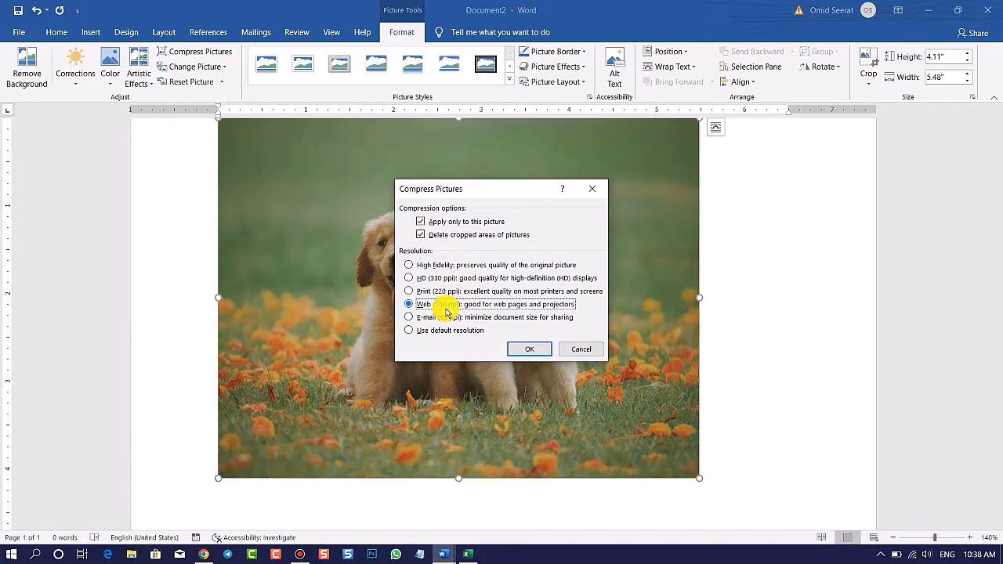
left_click(521, 347)
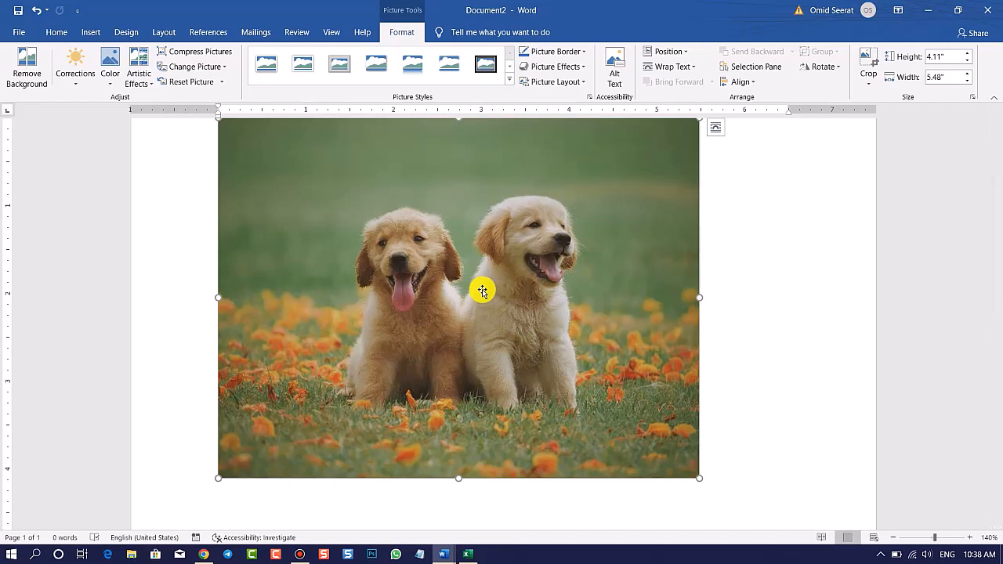
Save the Web-compressed puppies picture to the Desktop as a JPEG file named B.
right_click(478, 230)
left_click(517, 323)
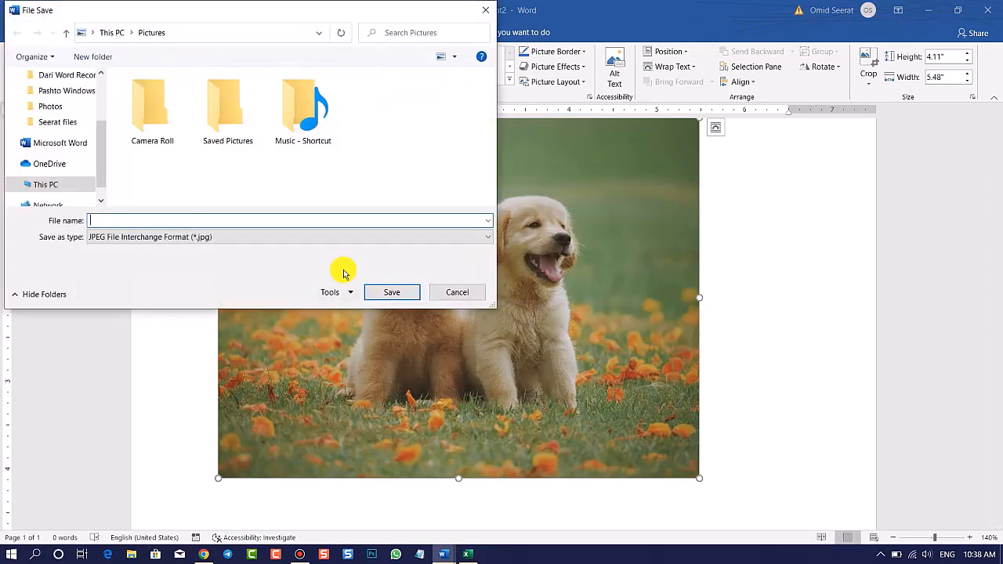
left_click(63, 110)
left_click(134, 218)
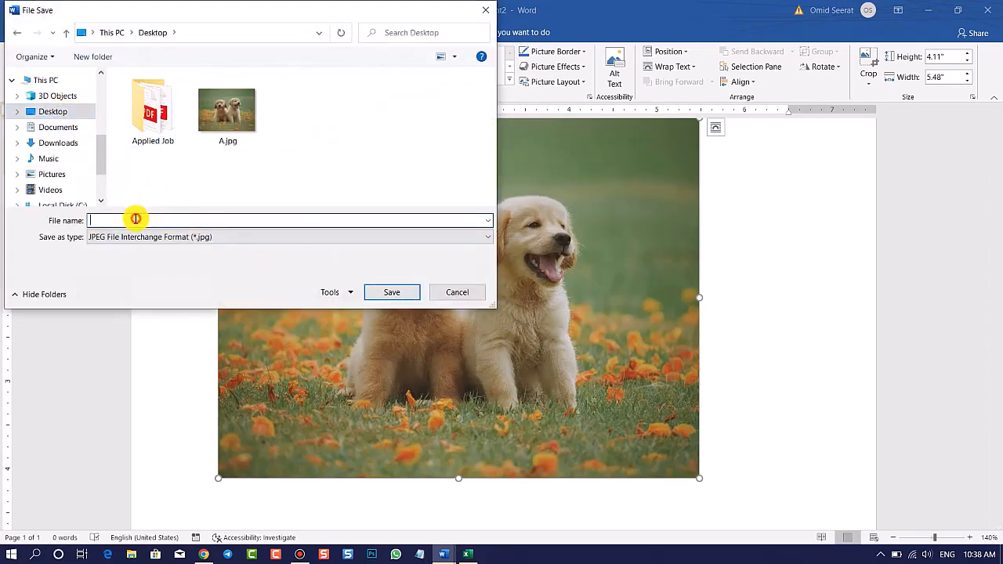
type("B")
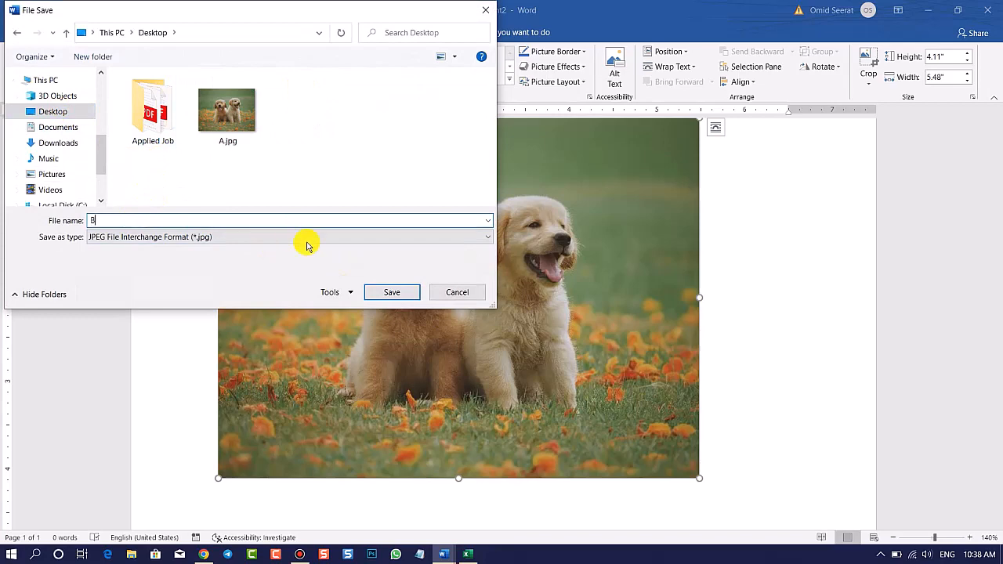
left_click(398, 290)
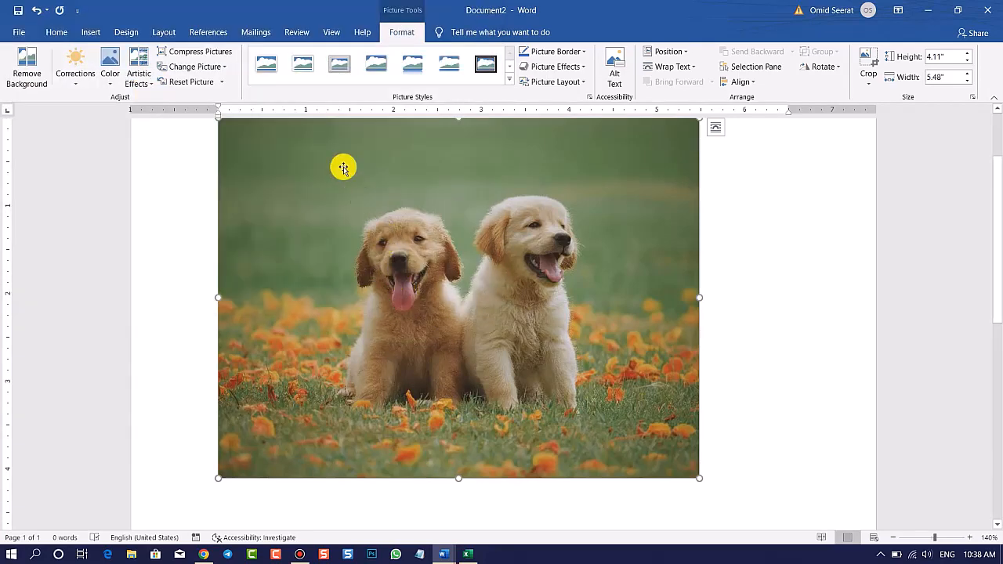
Compress only the puppies picture at the E-mail resolution, deleting its cropped areas.
left_click(196, 51)
left_click(452, 320)
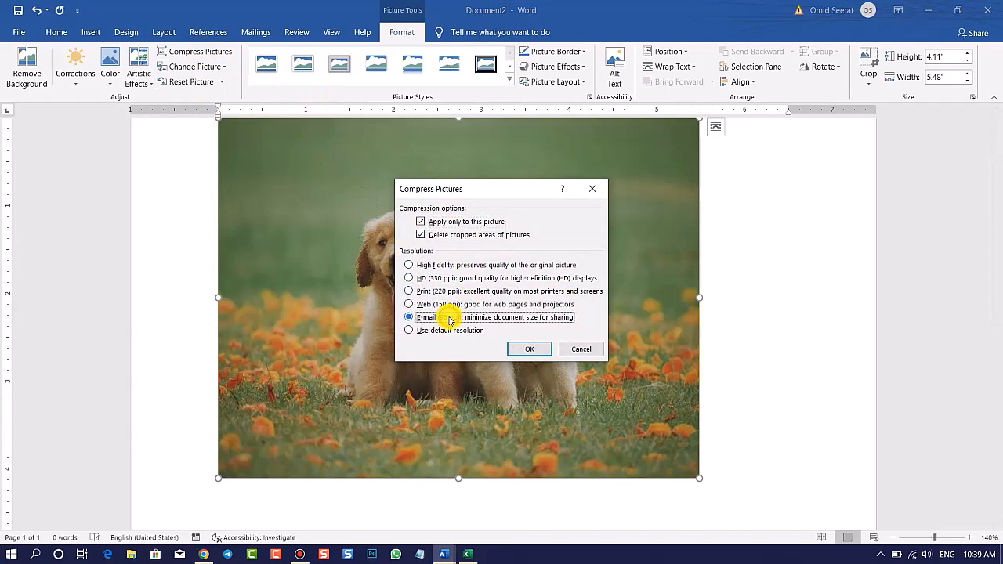
left_click(545, 348)
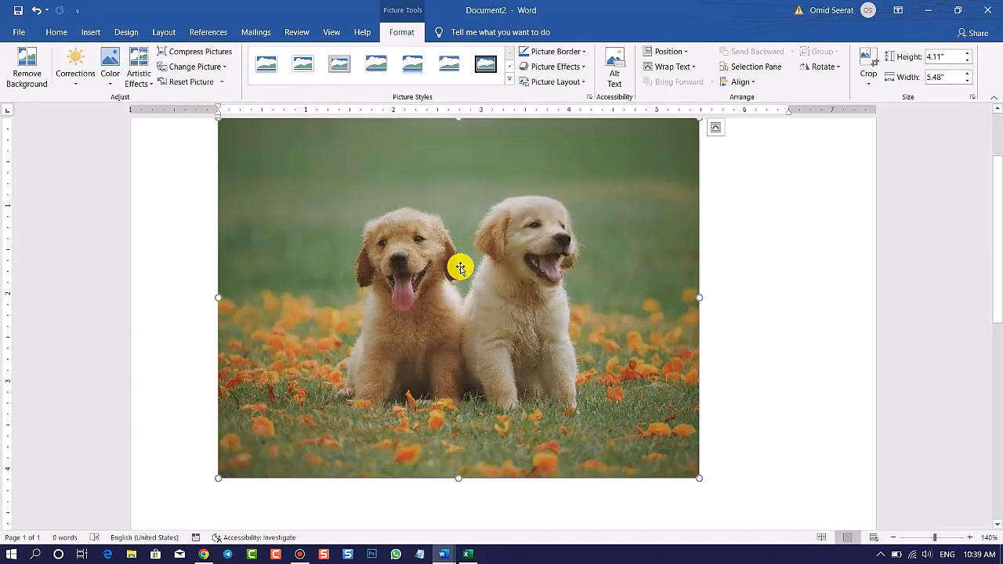
Save the E-mail-compressed puppies picture to the Desktop as a JPEG file named C.
right_click(540, 305)
left_click(578, 135)
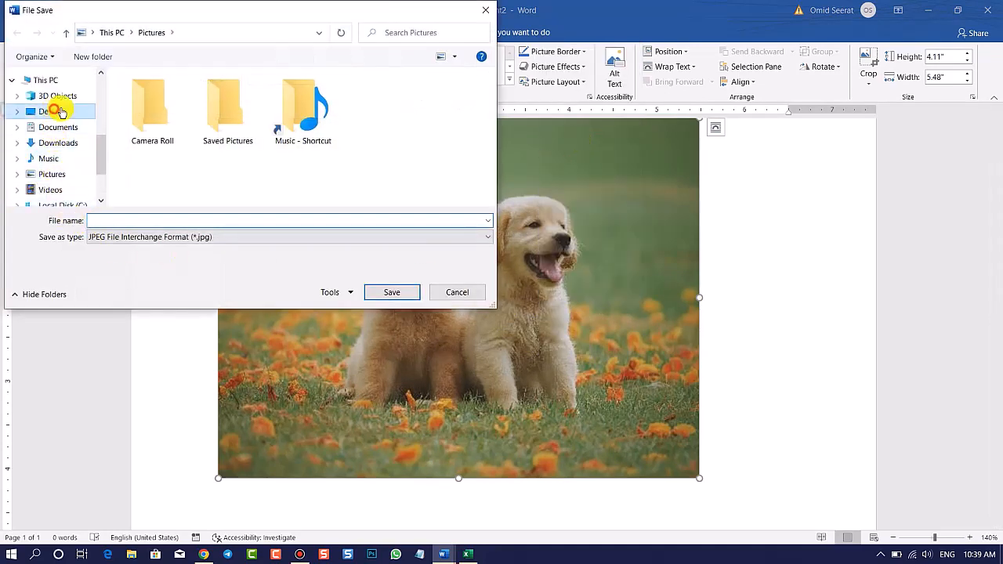
left_click(52, 111)
left_click(119, 221)
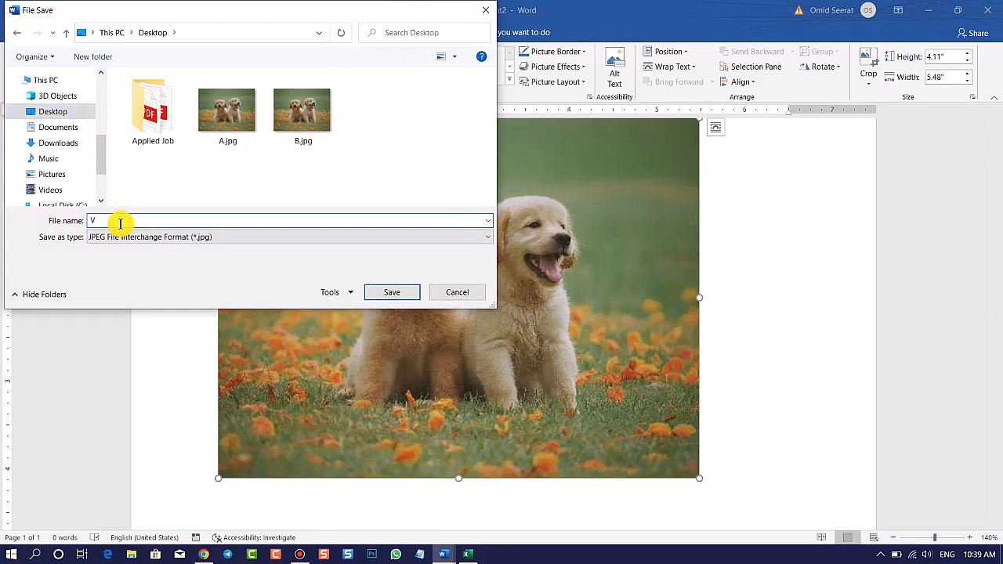
type("C")
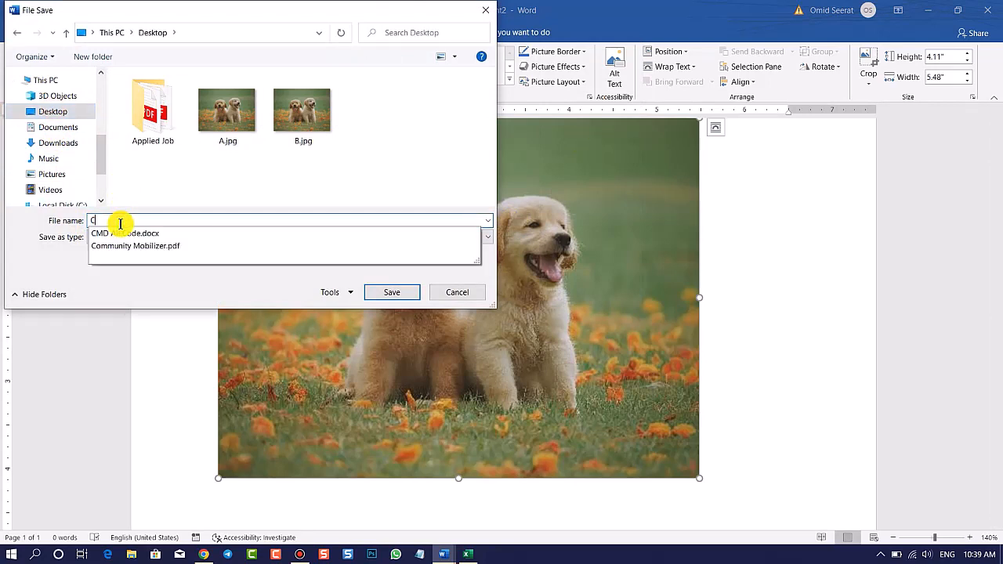
left_click(394, 293)
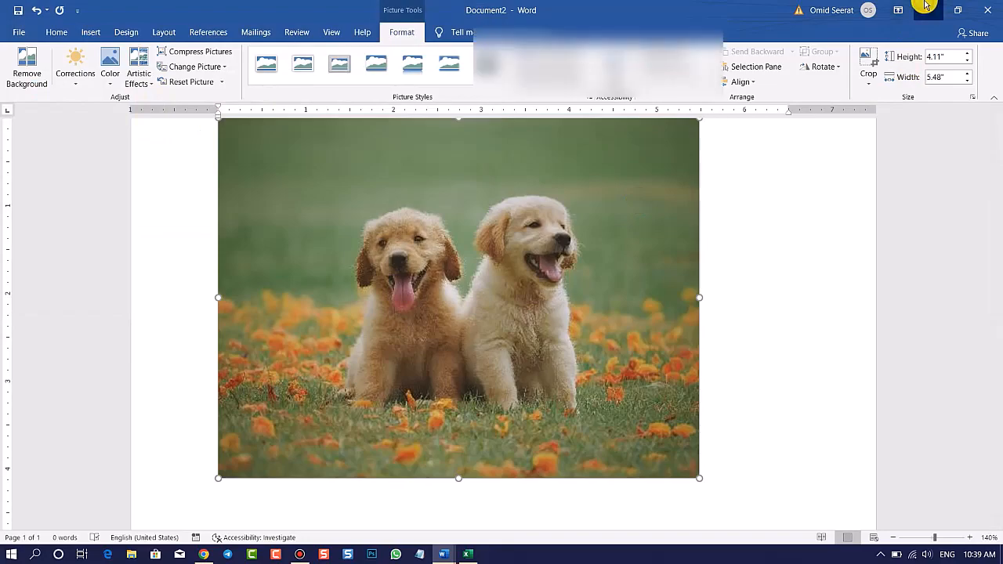
Switch to the Windows desktop and compare the file sizes of A.jpg, B.jpg and C.jpg.
left_click(925, 4)
left_click(988, 10)
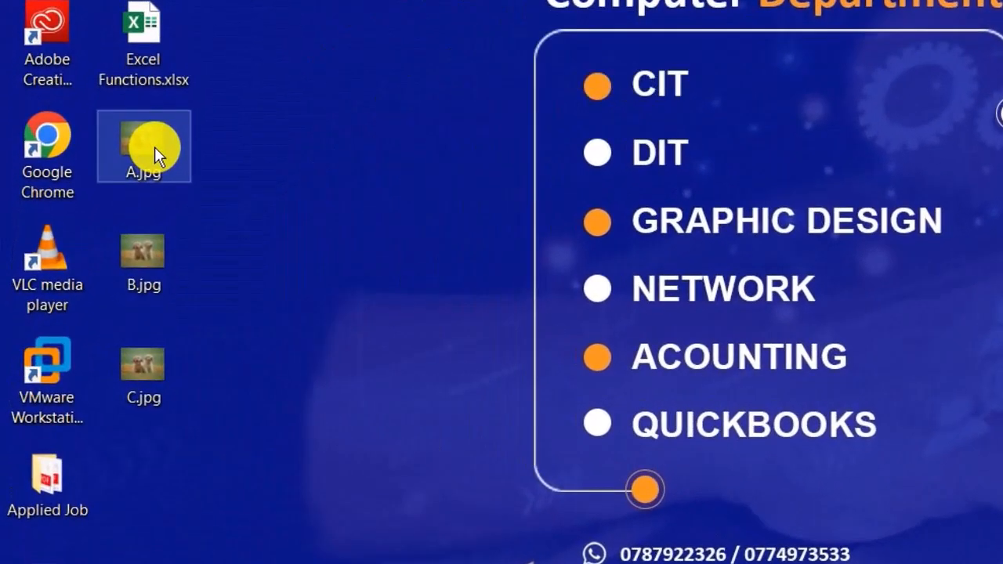
mouse_move(155, 146)
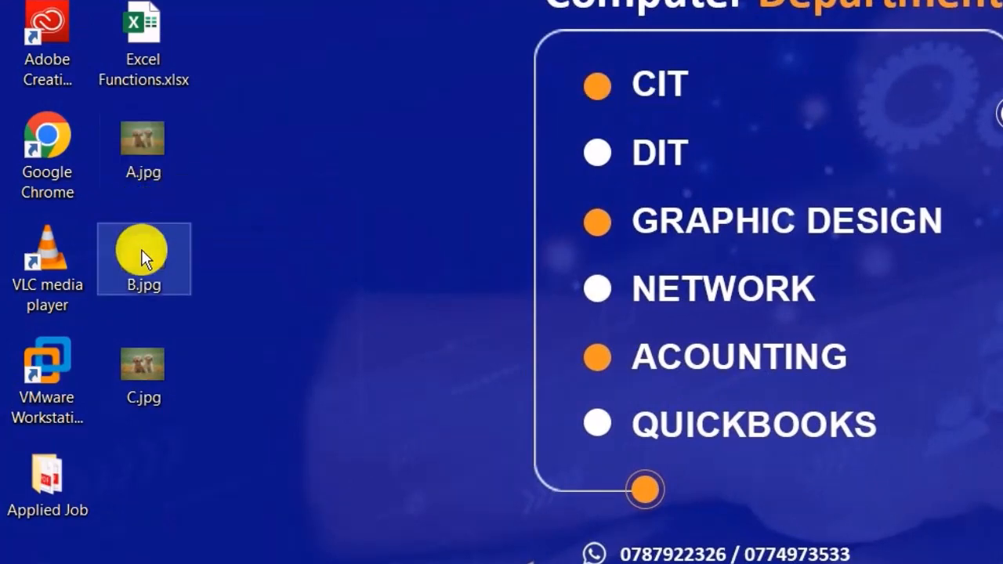
mouse_move(141, 249)
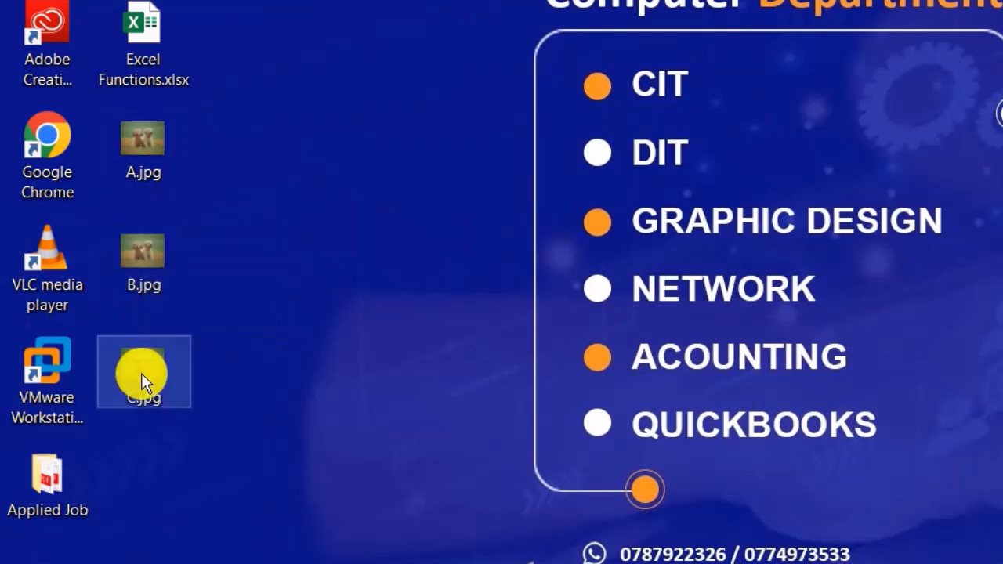
mouse_move(141, 373)
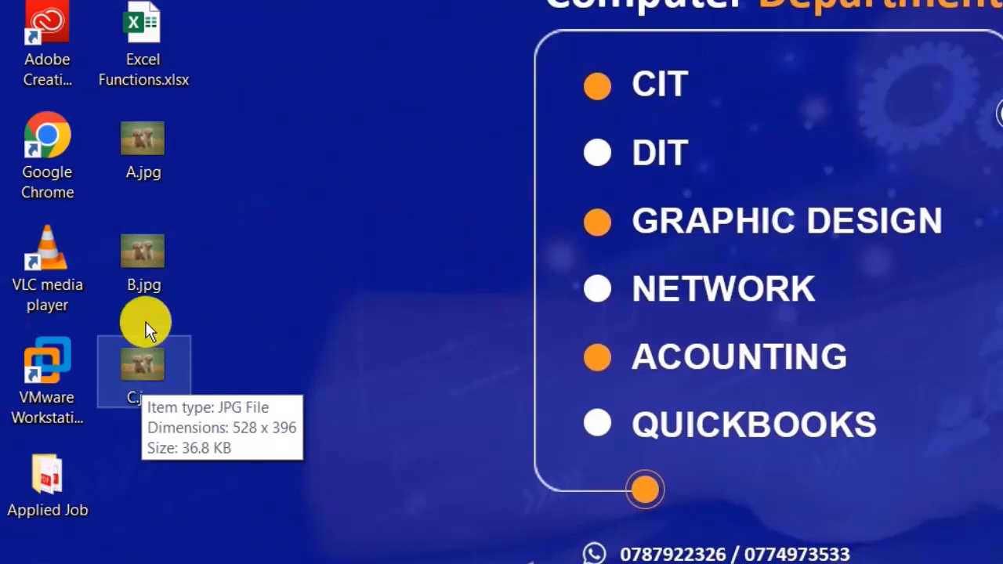
mouse_move(153, 184)
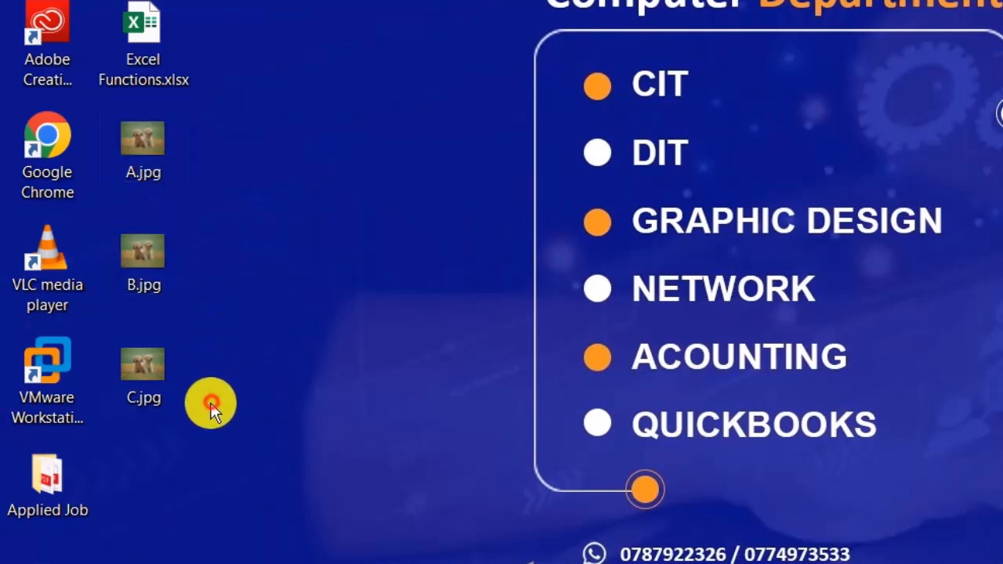
Delete A.jpg, B.jpg and C.jpg from the Desktop.
left_click_drag(212, 405, 140, 121)
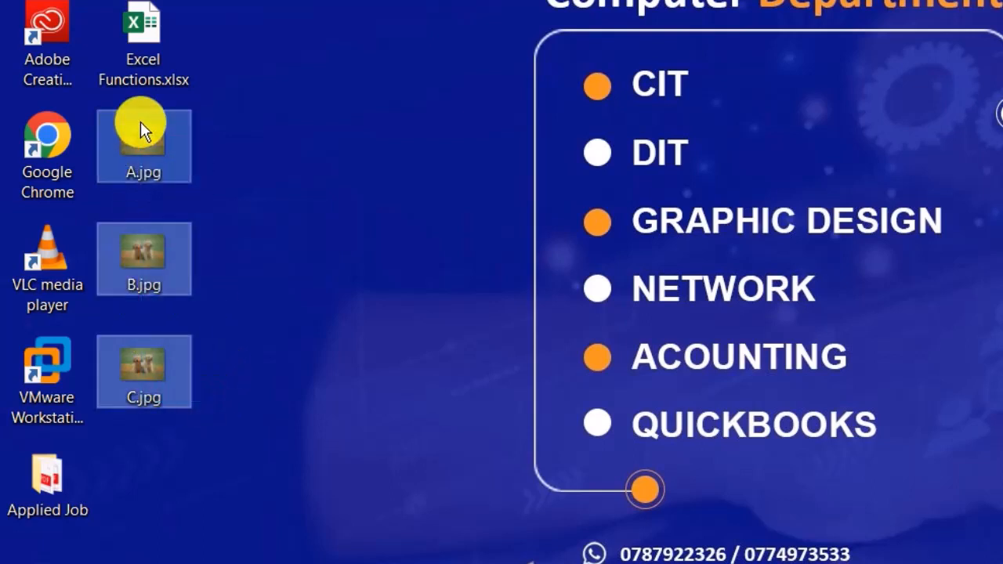
key("Delete")
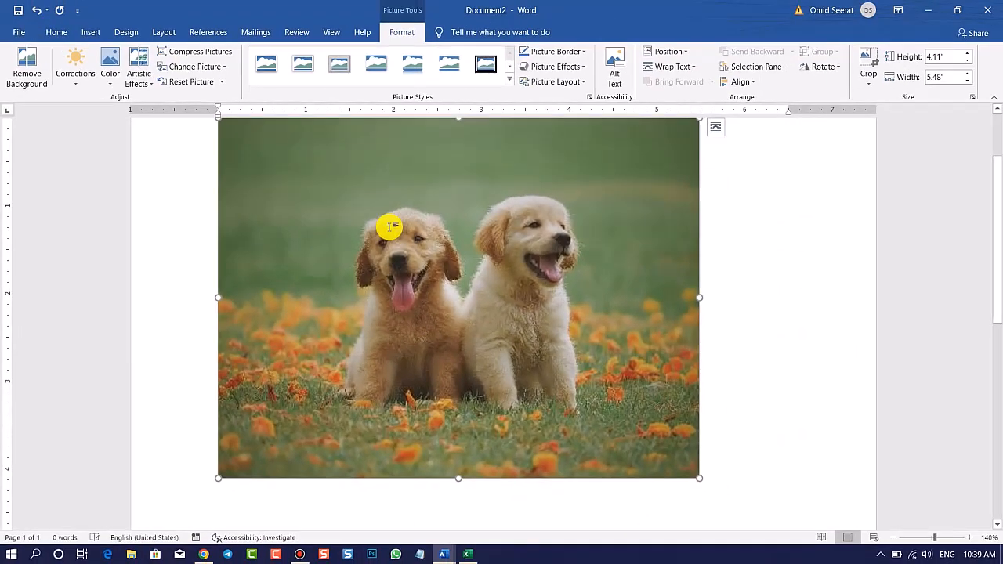
Back in Word, delete and restore the puppies picture, and compress only this picture at the default resolution.
key("Delete")
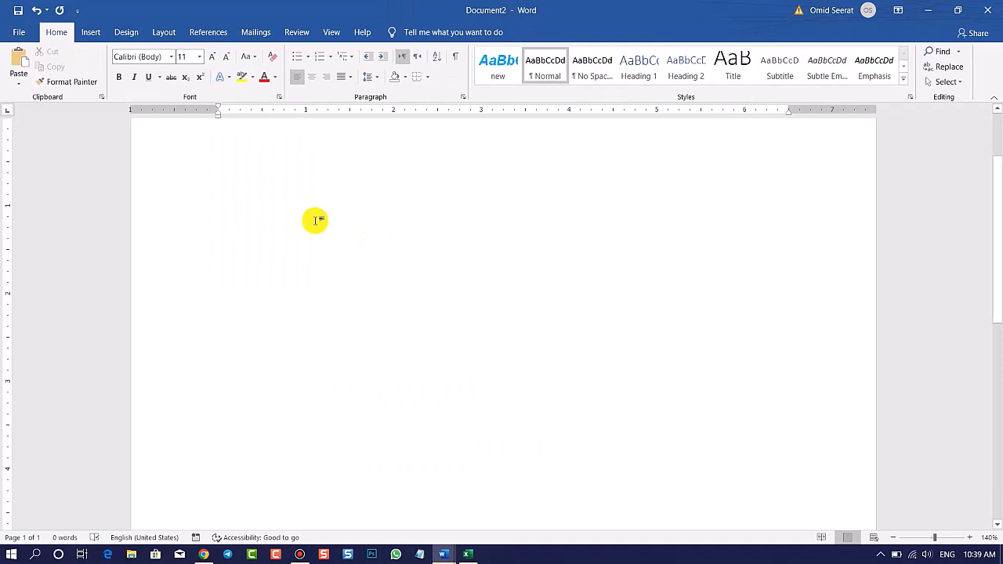
key("ctrl+z")
left_click(401, 32)
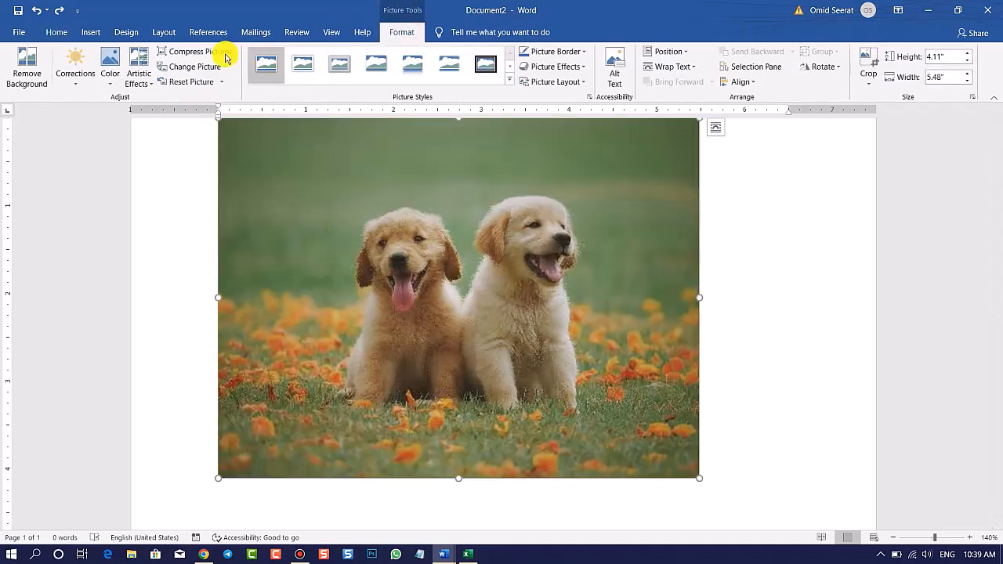
left_click(225, 57)
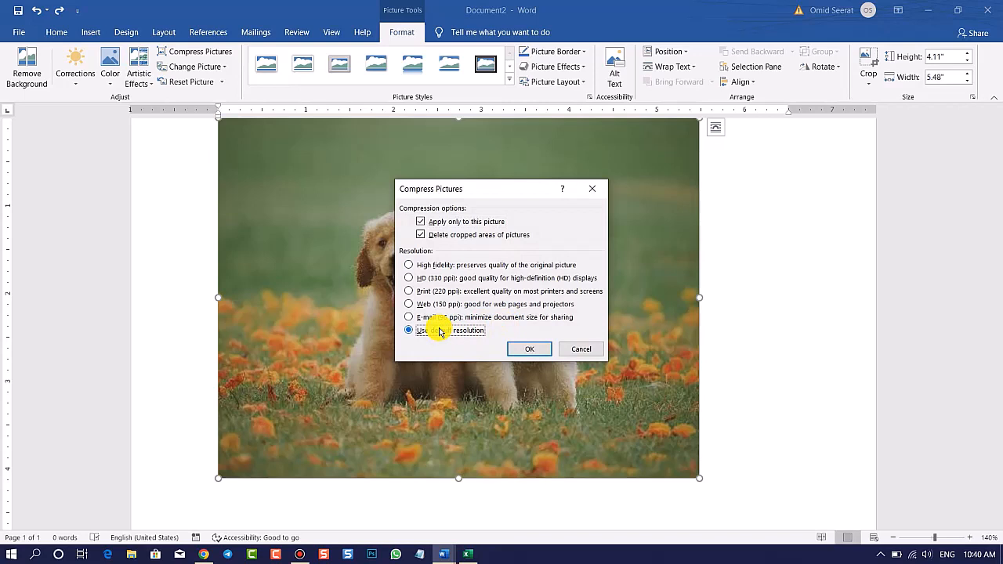
left_click(518, 350)
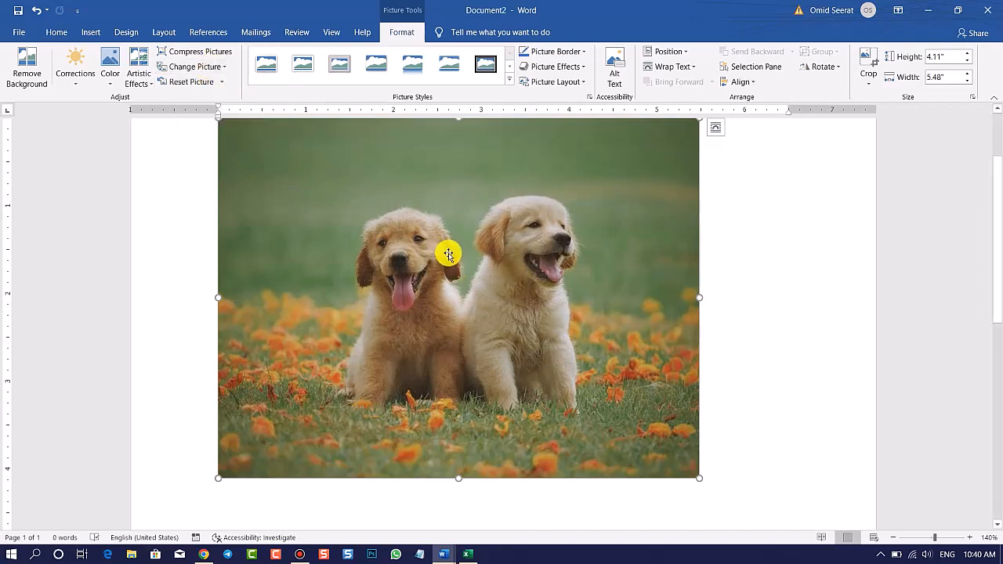
Replace the puppies picture with the blue river and bridge picture from the Photos folder.
left_click(208, 68)
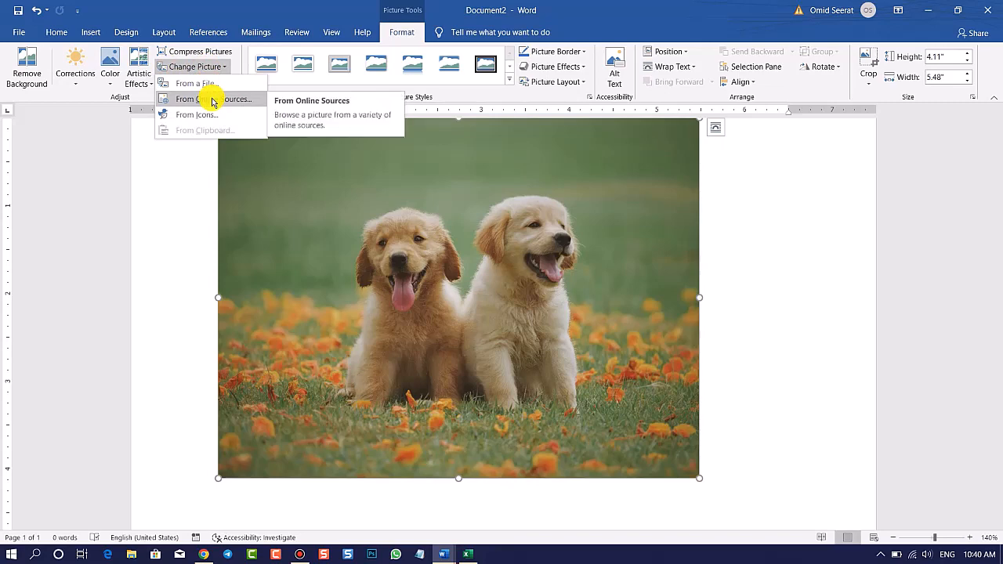
left_click(198, 86)
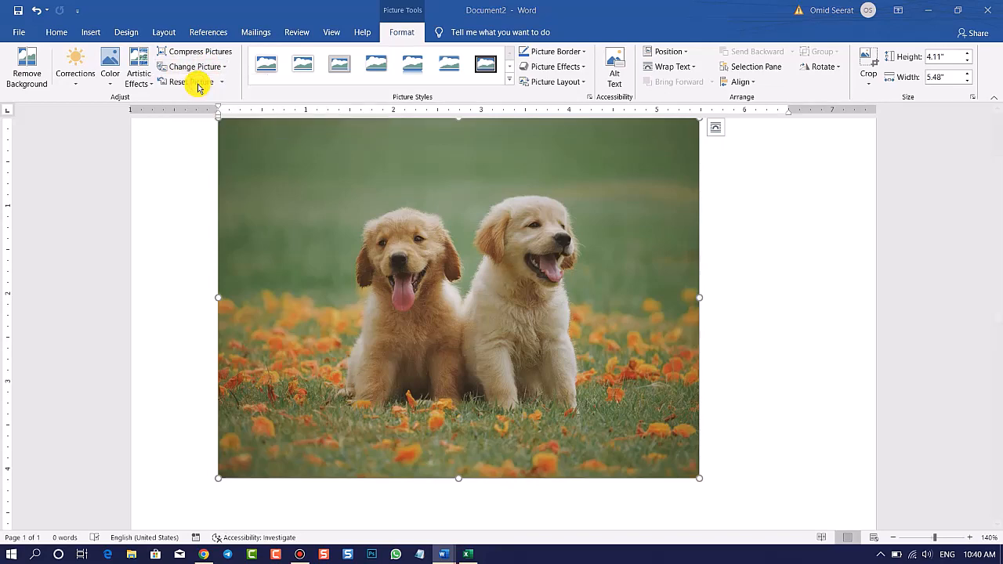
left_click(350, 216)
scroll(350, 215, "down", 1)
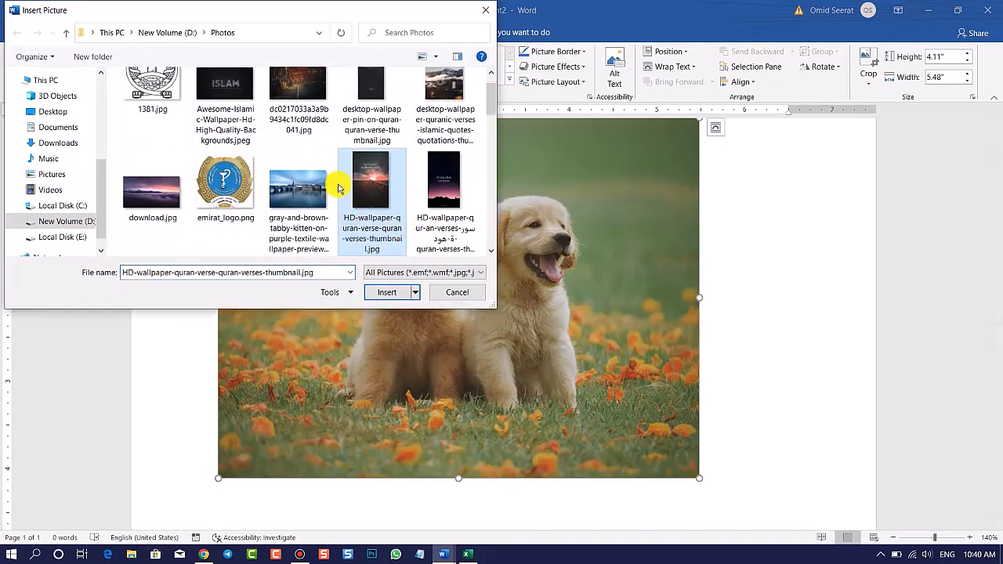
left_click(333, 205)
left_click(388, 292)
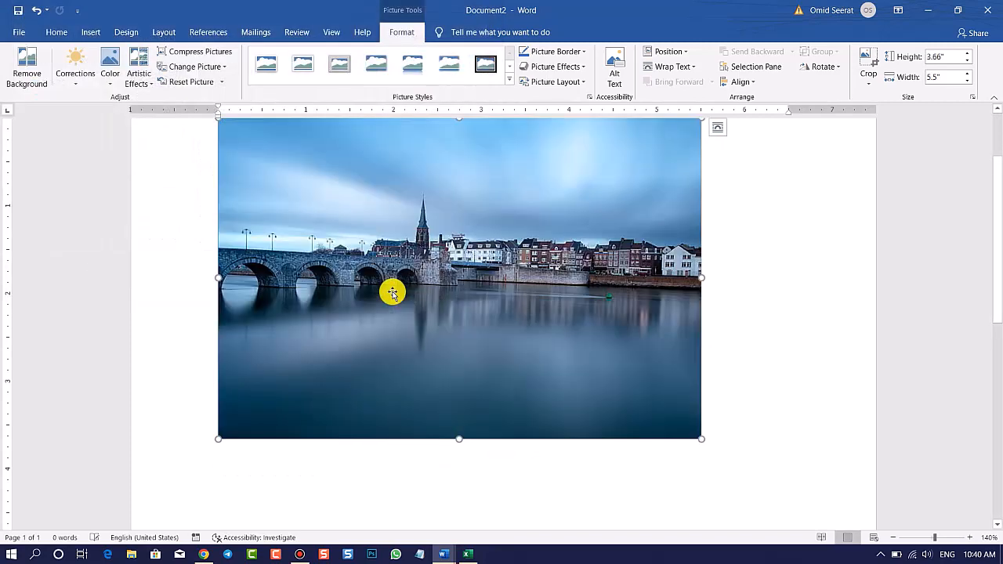
Shrink the bridge picture to about 0.95" high by 1.42" wide and apply a brighter brightness/contrast correction.
scroll(342, 222, "up", 3)
left_click(219, 69)
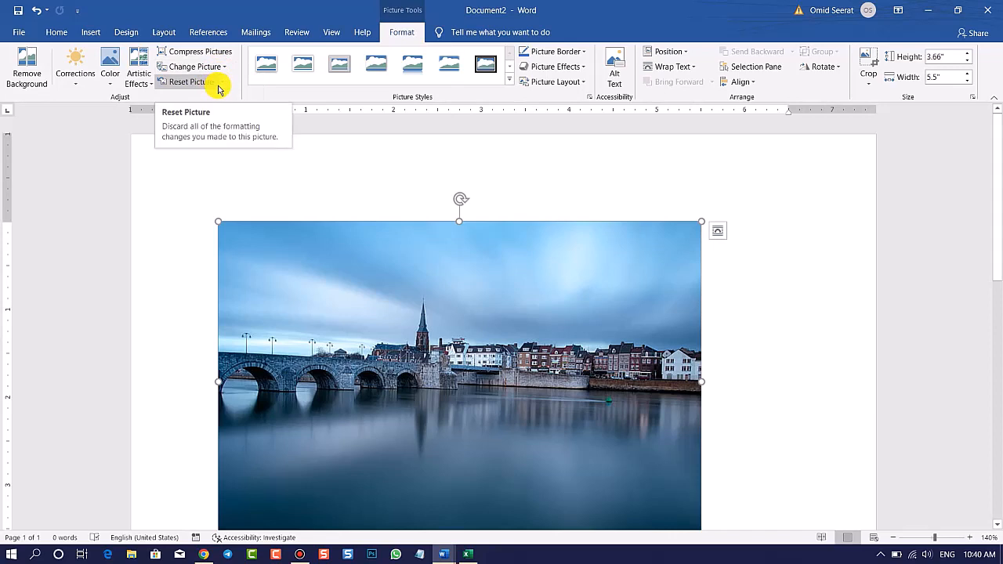
scroll(381, 298, "down", 2)
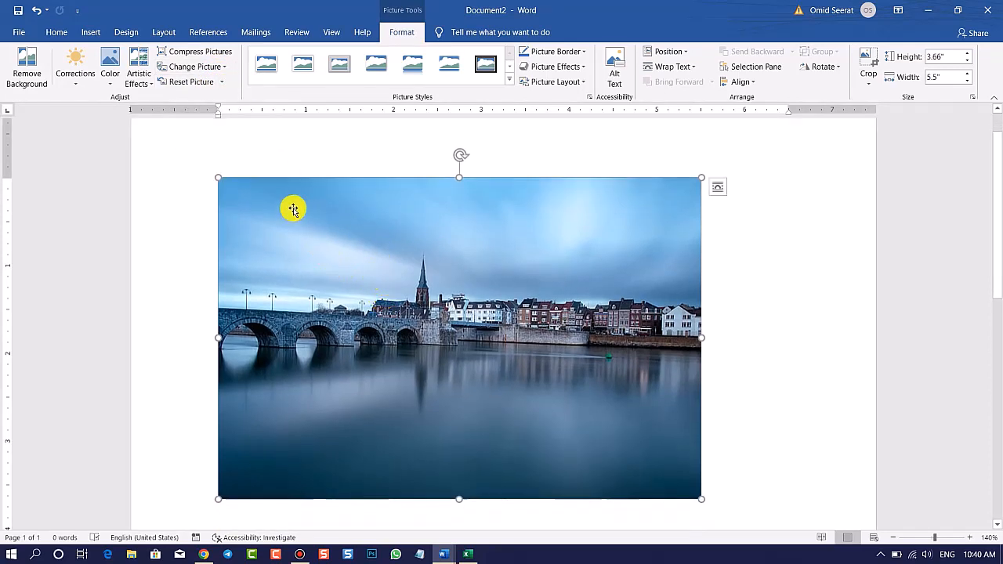
left_click_drag(215, 174, 692, 417)
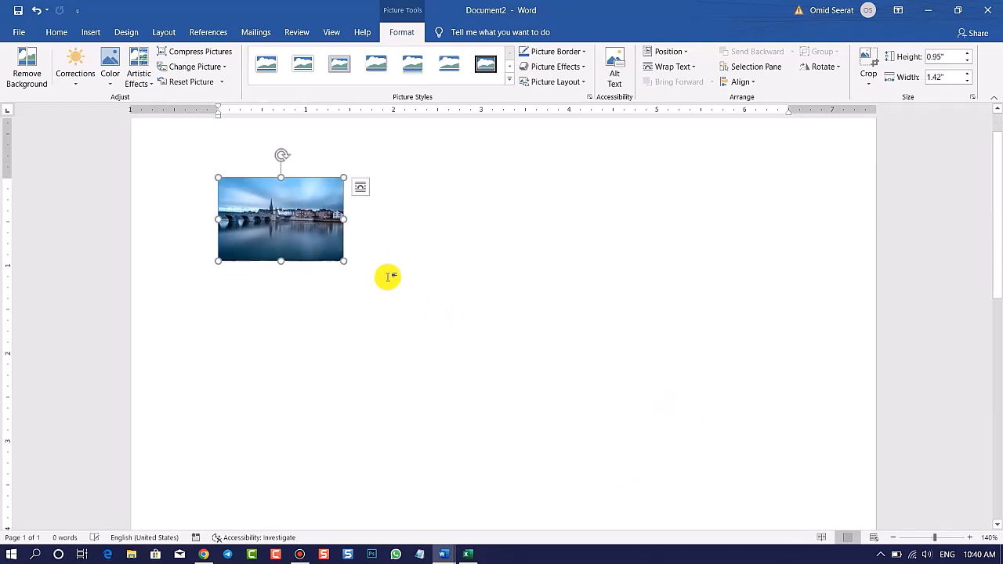
left_click(76, 78)
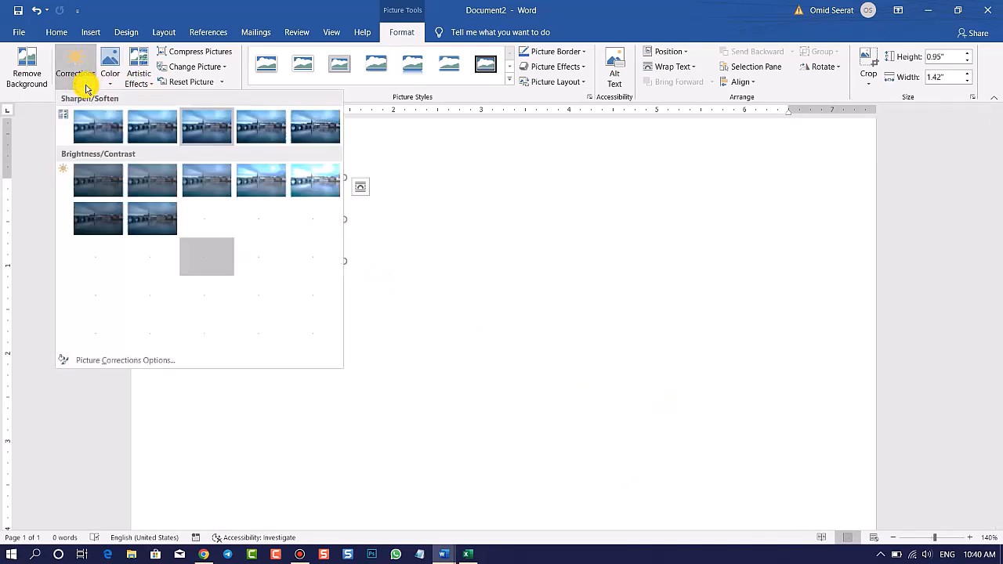
left_click(322, 294)
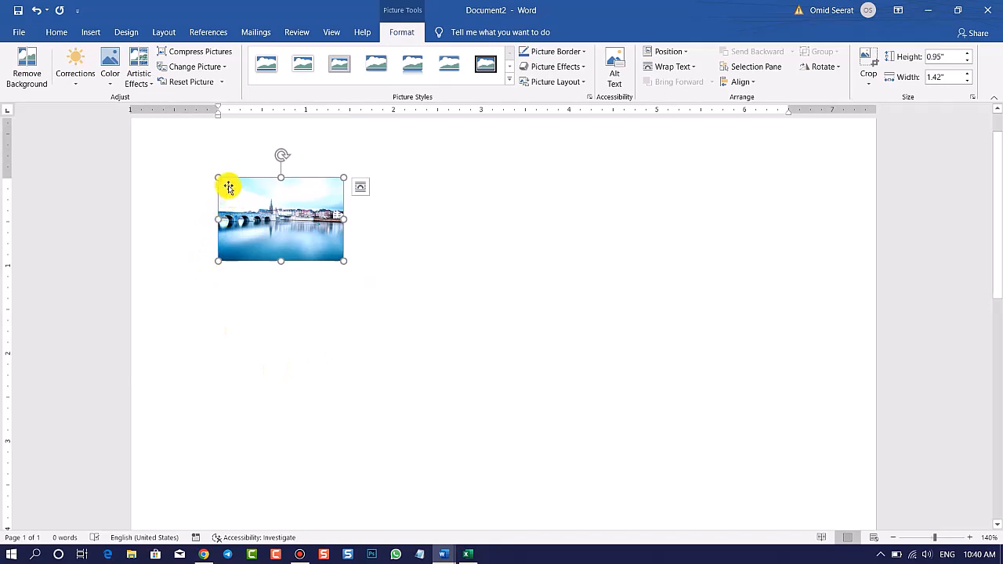
Reset the bridge picture's formatting, and reset both the picture and its size.
left_click(223, 81)
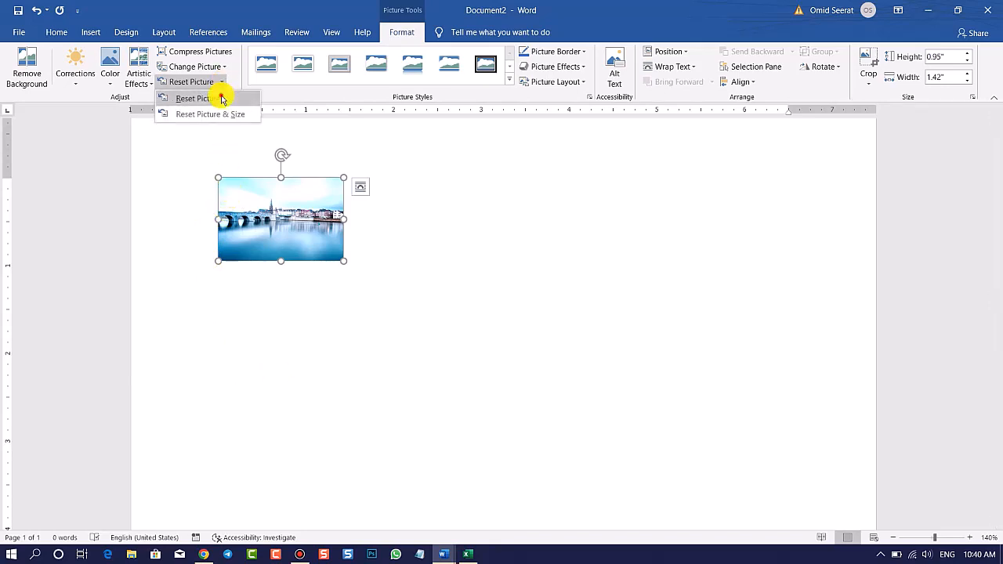
left_click(223, 99)
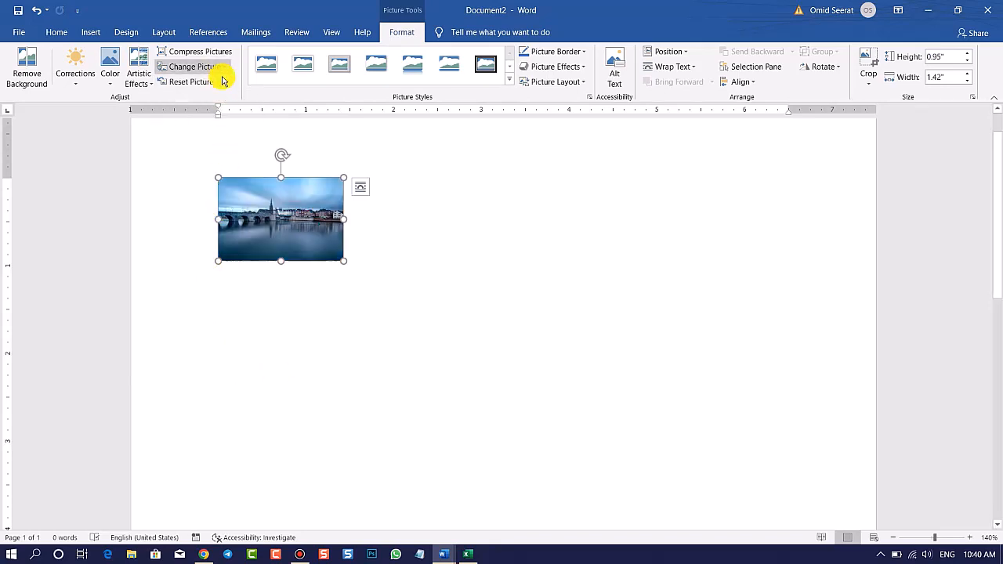
left_click(222, 81)
left_click(232, 114)
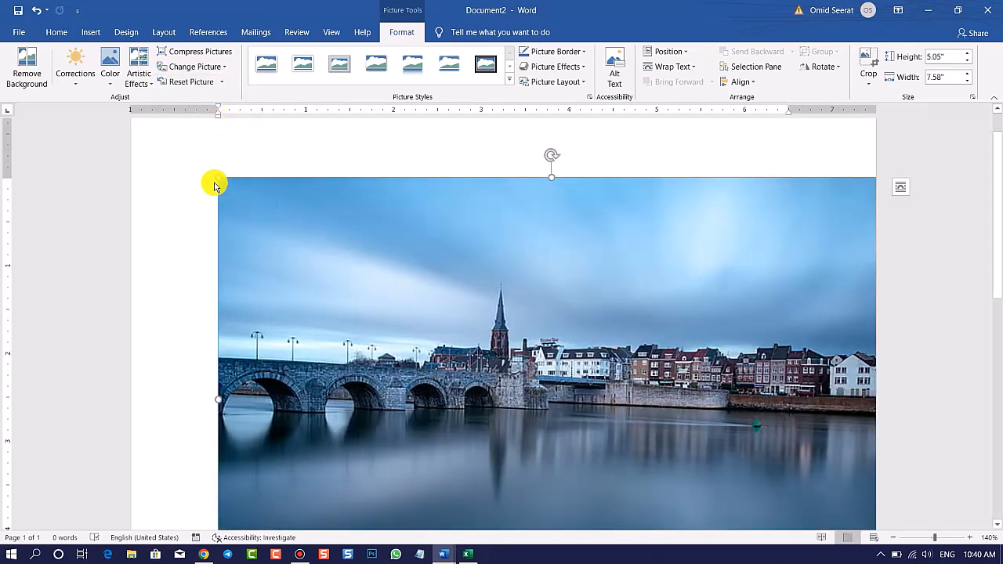
Shrink the bridge picture to about 4.42" by 6.63" and apply the white-framed picture style that leans back in perspective.
left_click_drag(221, 179, 359, 233)
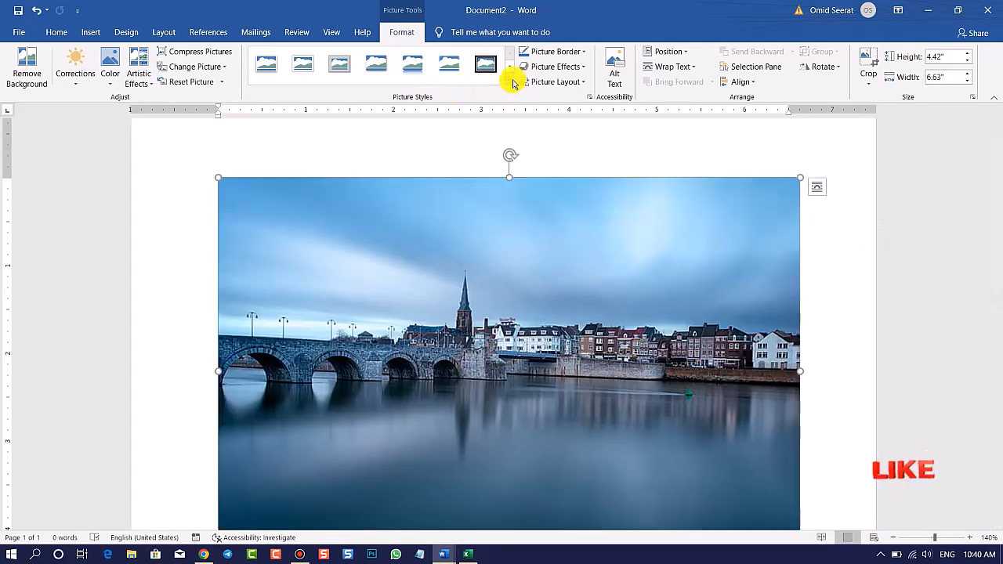
left_click(510, 82)
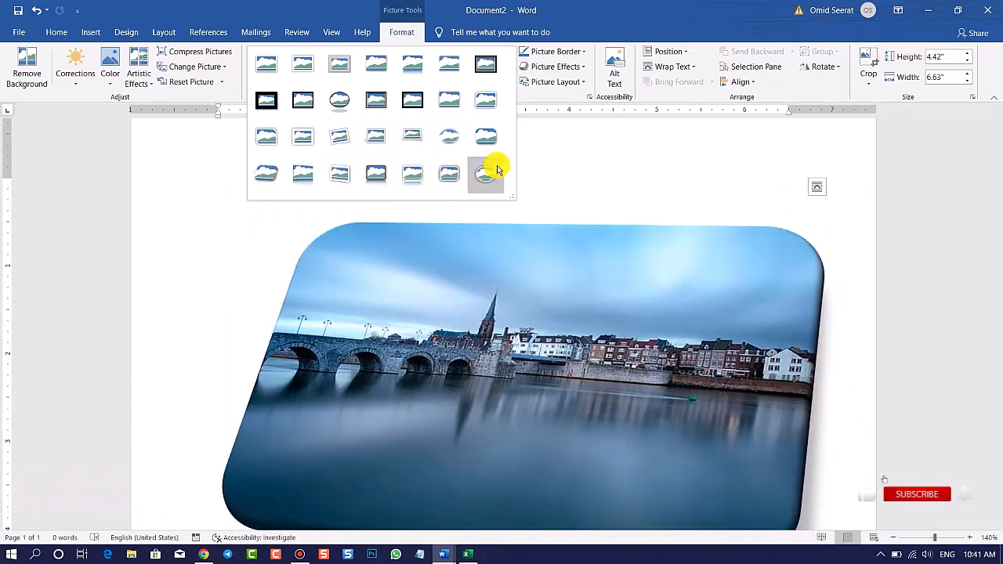
left_click(412, 135)
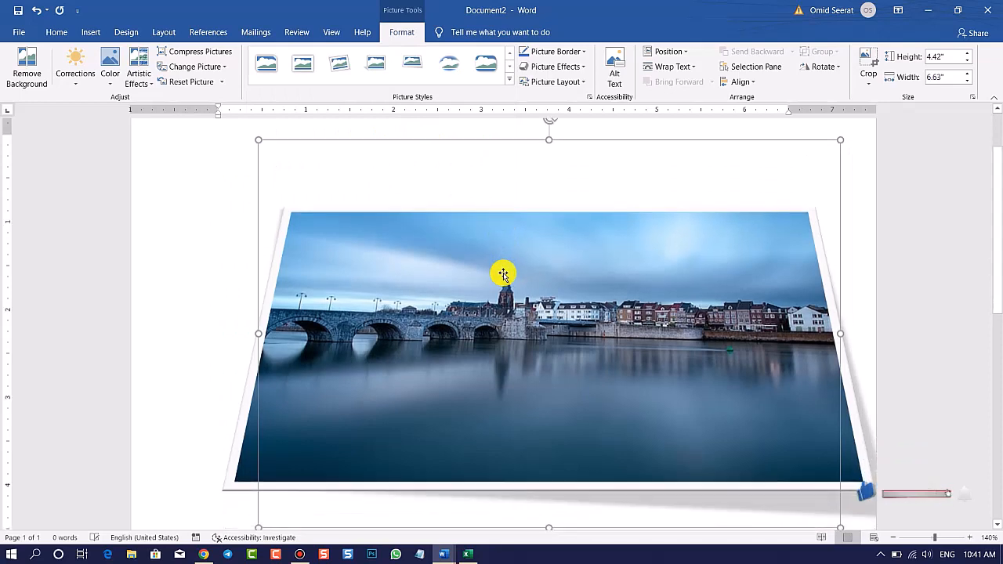
Resize the framed bridge picture to about 2.57" high by 3.86" wide, and delete it from the page.
scroll(503, 274, "down", 1)
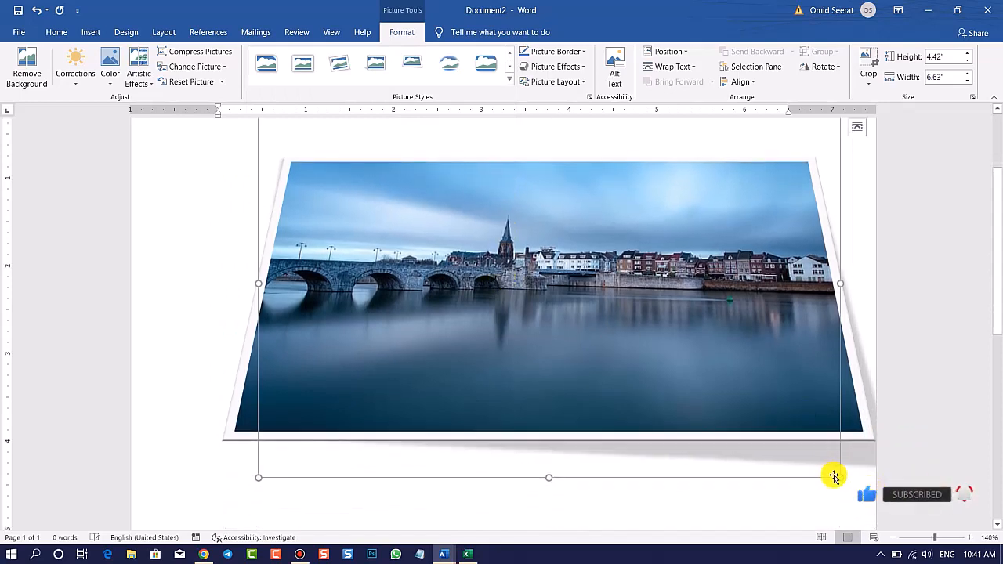
left_click_drag(834, 477, 457, 316)
scroll(457, 315, "up", 3)
left_click_drag(457, 370, 533, 371)
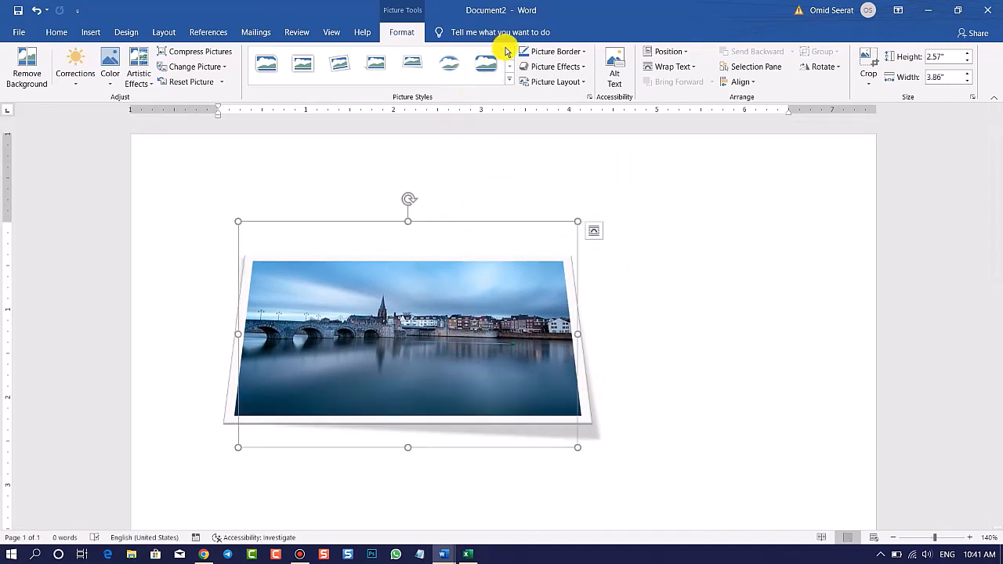
key("Delete")
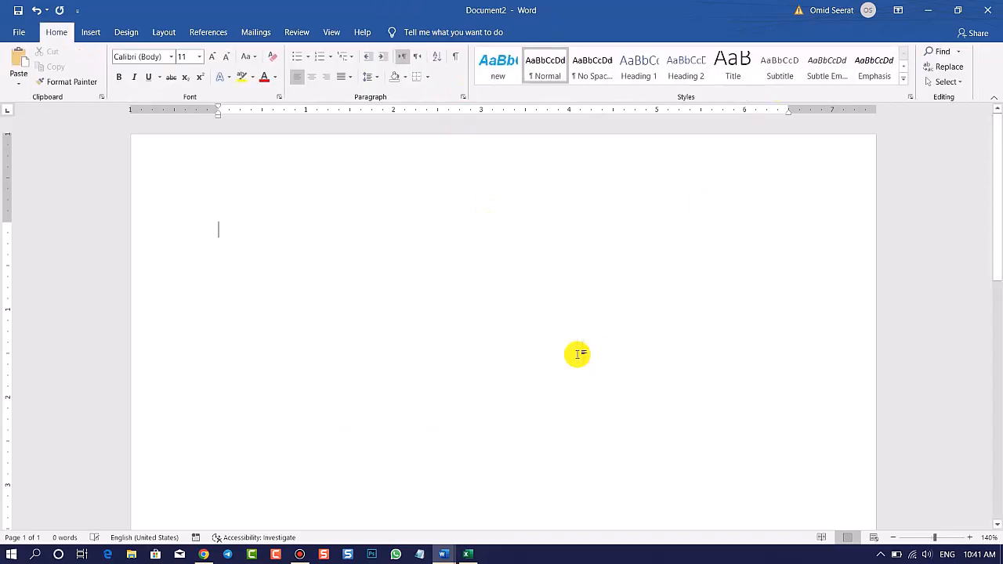